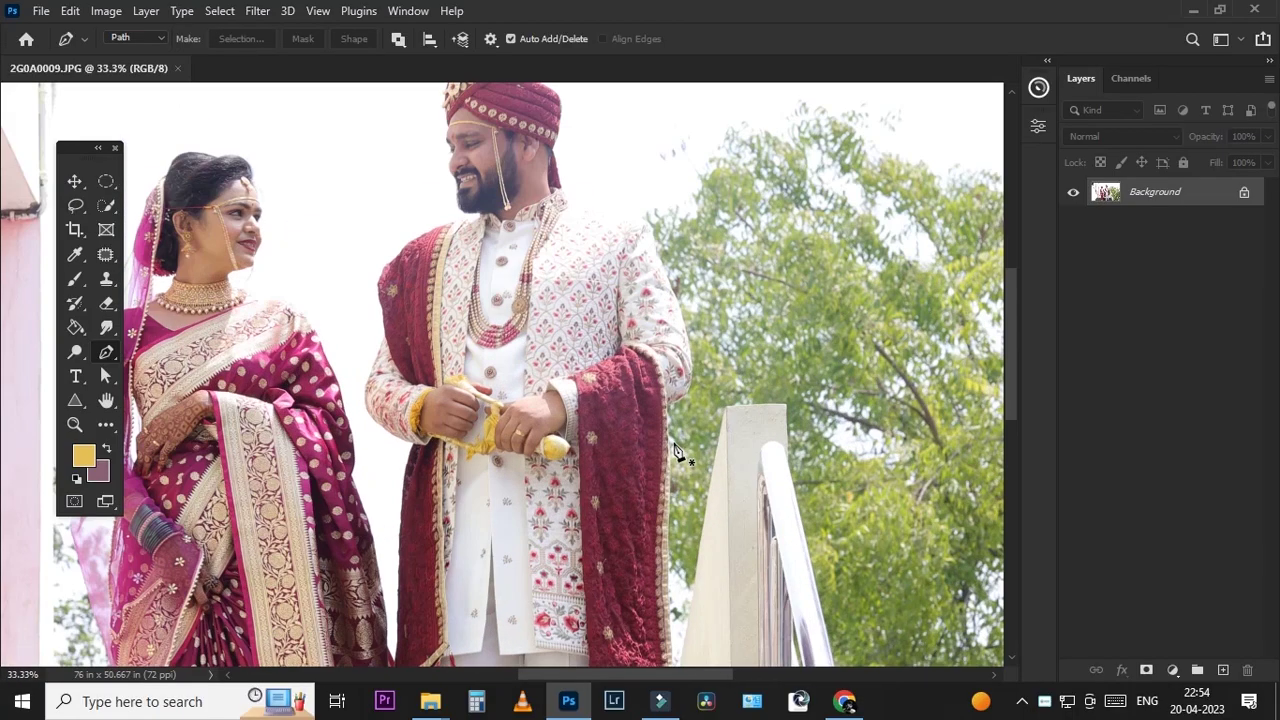
Step: Start the groom's pen path with curved points along the dupatta edge
scroll(519, 492, up, 4)
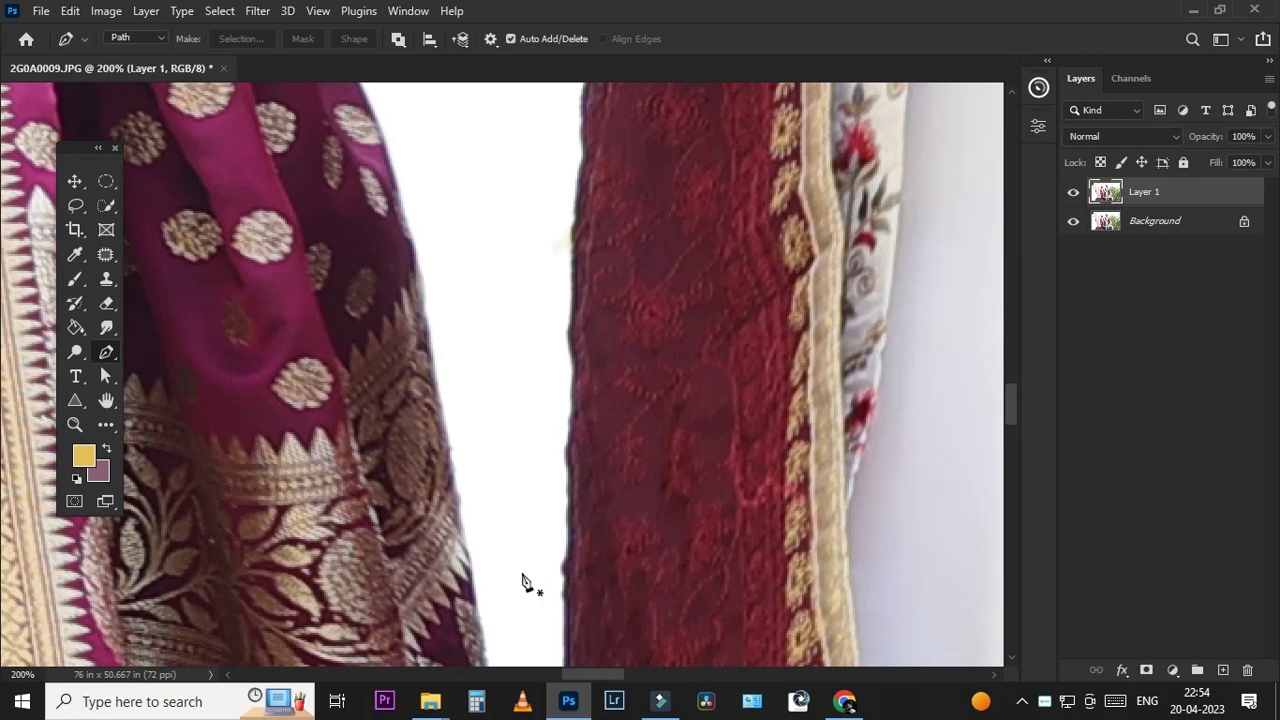
click(563, 629)
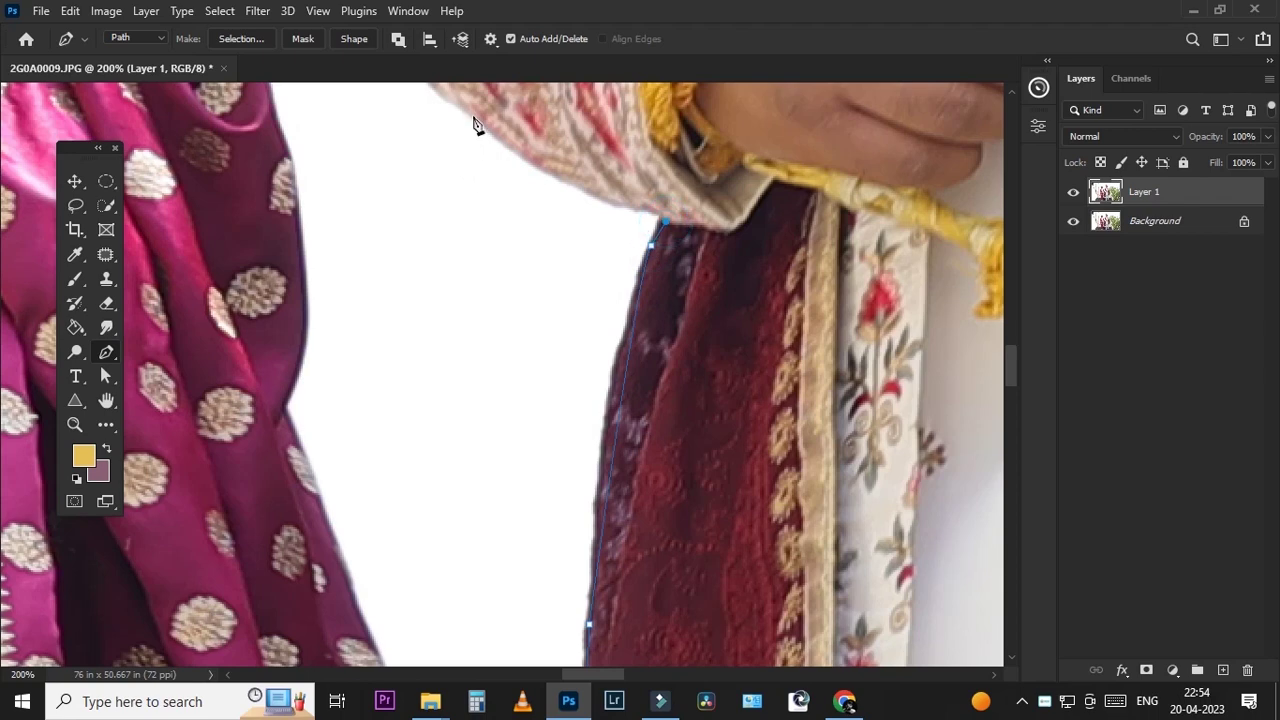
drag(448, 103, 567, 480)
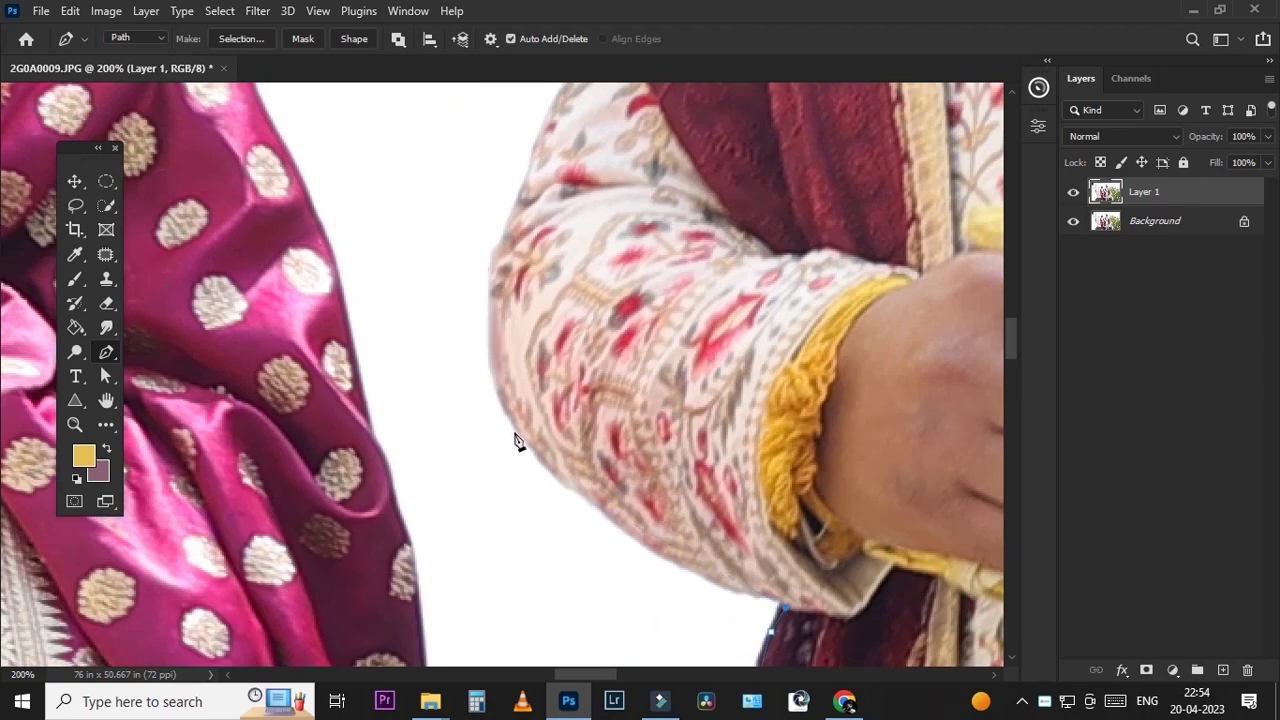
drag(517, 441, 477, 354)
key(ctrl+z)
drag(491, 297, 480, 589)
mouse_move(490, 235)
mouse_down()
mouse_move(473, 181)
mouse_move(471, 363)
mouse_up()
Step: Continue the path around the groom's neck, beard jawline and nose
drag(720, 171, 471, 457)
drag(572, 435, 590, 413)
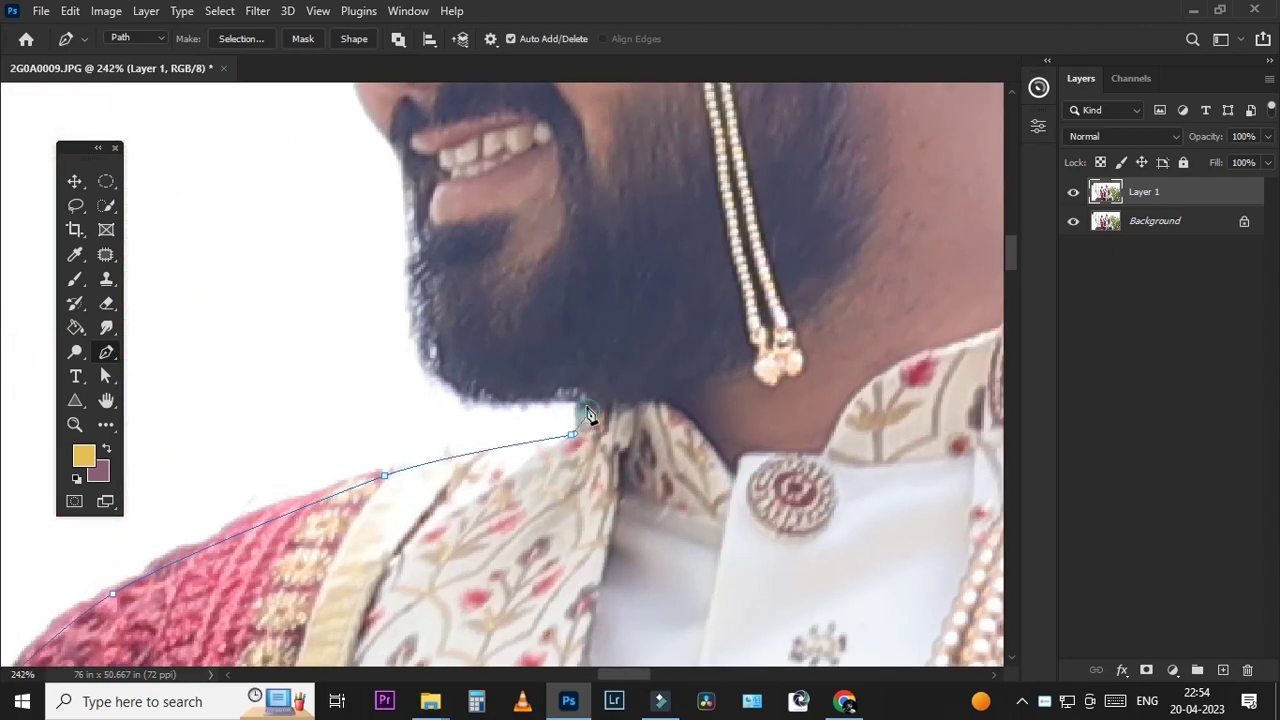
click(581, 396)
click(480, 394)
click(435, 370)
drag(408, 288, 418, 220)
scroll(378, 128, up, 1)
key(ctrl+plus)
key(ctrl+plus)
key(ctrl+plus)
drag(477, 171, 571, 518)
click(577, 450)
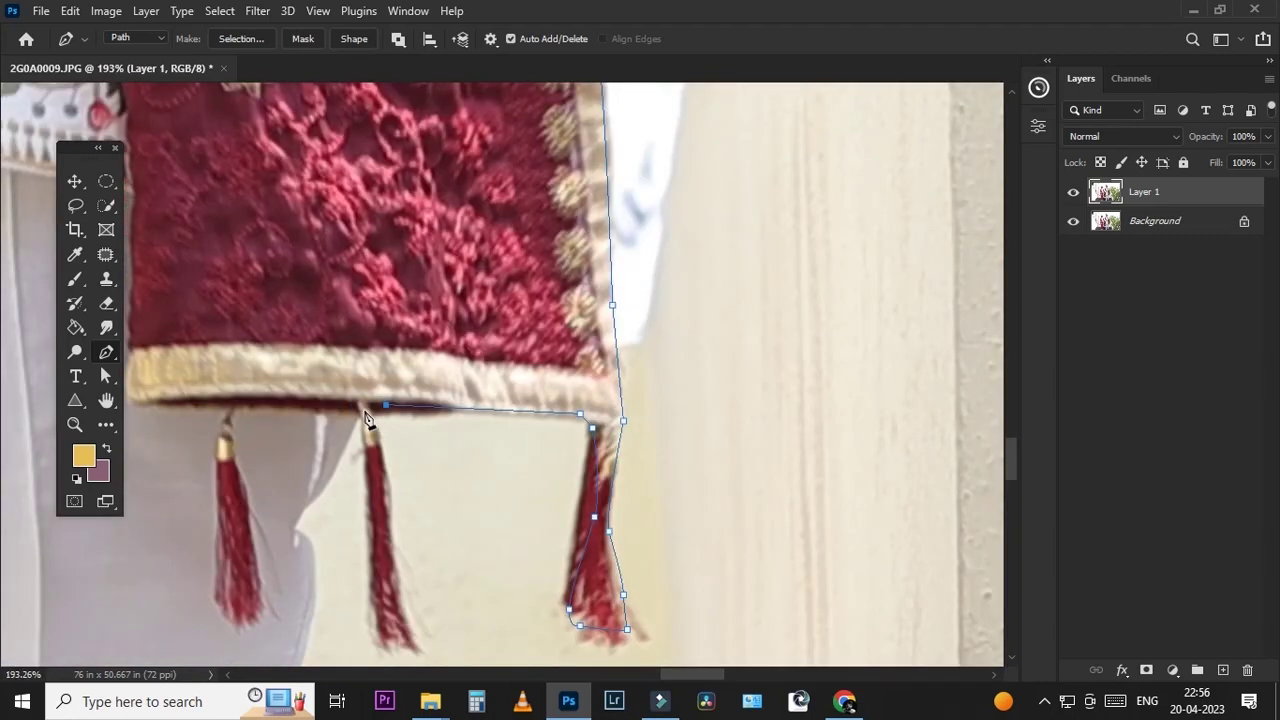
Step: Trace the path down and around the middle and left dupatta tassels
click(366, 410)
click(388, 567)
click(401, 622)
click(372, 637)
click(362, 440)
click(355, 401)
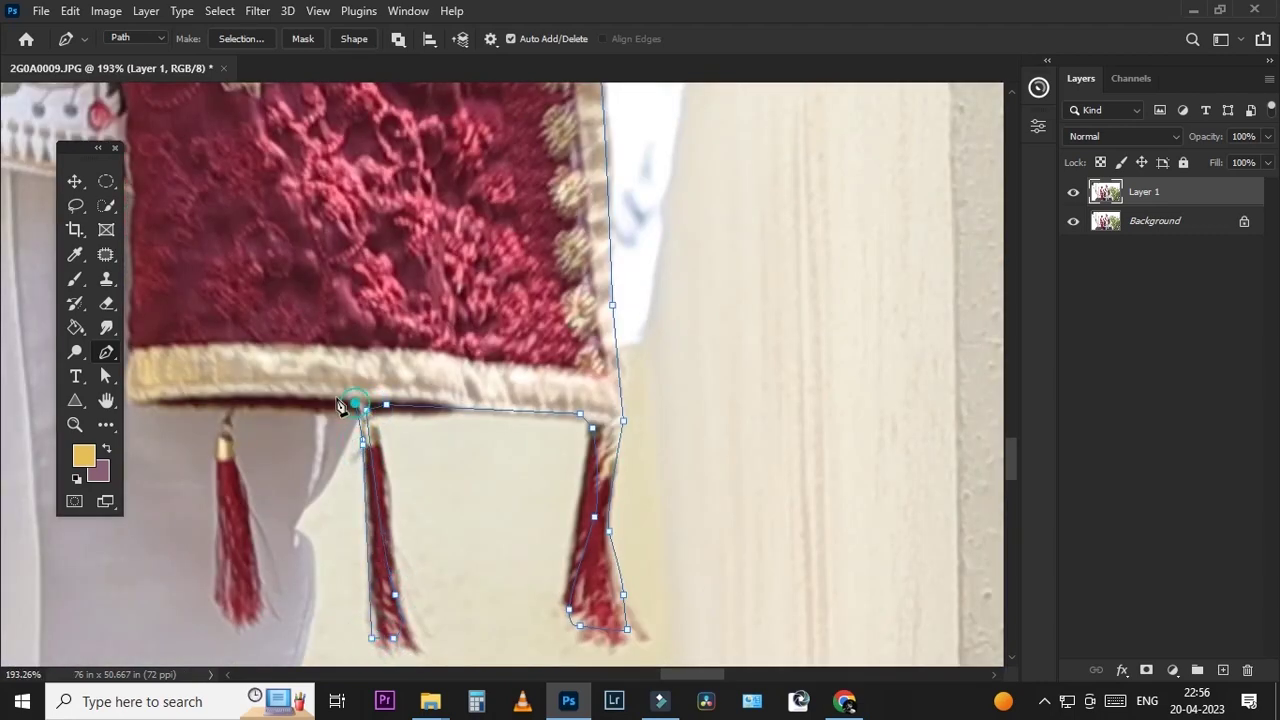
click(241, 405)
click(314, 598)
Step: Close the path along the trouser line and left dupatta edge, bringing up path options
key(ctrl+minus)
key(ctrl+minus)
key(ctrl+minus)
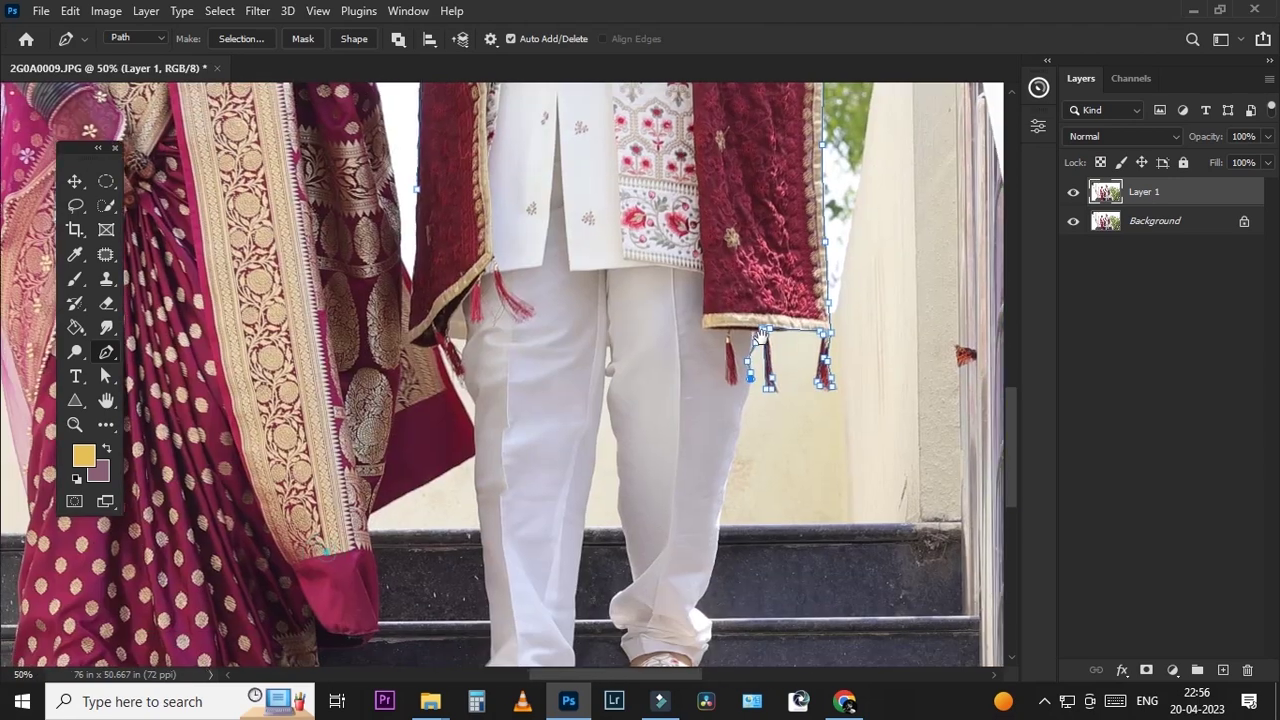
click(576, 385)
click(458, 374)
click(412, 344)
click(396, 306)
drag(429, 243, 437, 206)
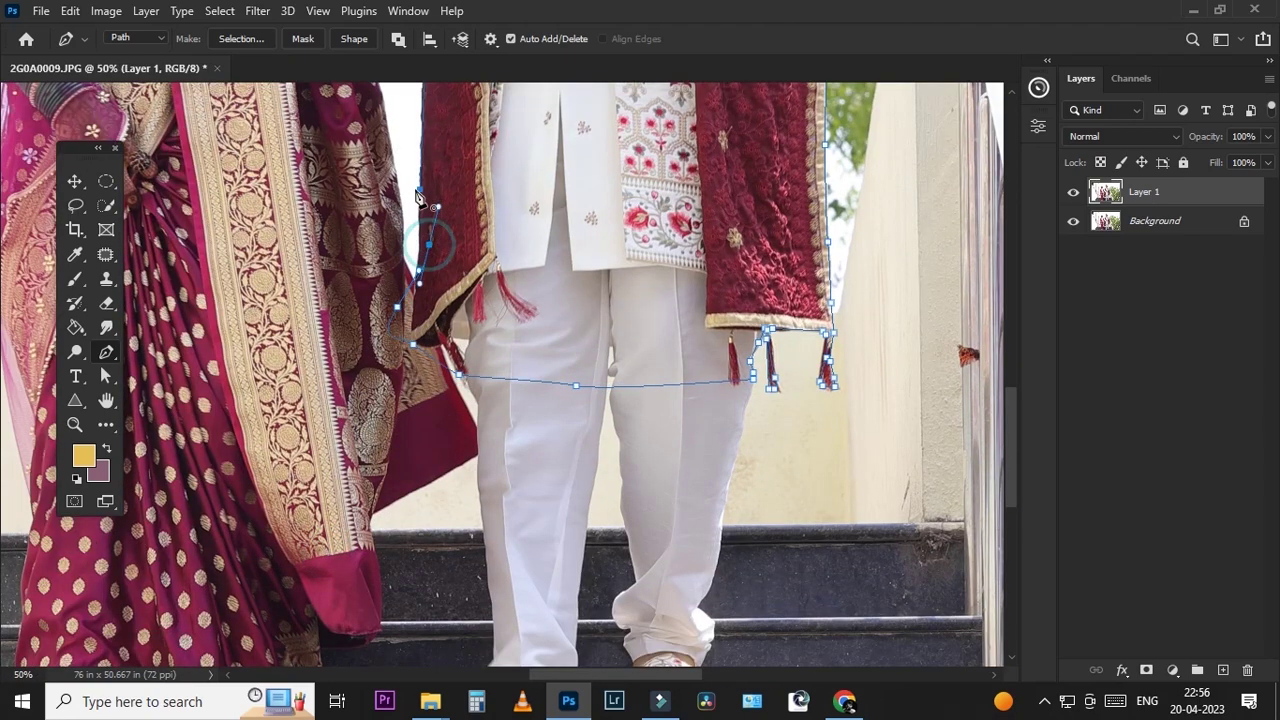
click(420, 192)
right_click(588, 140)
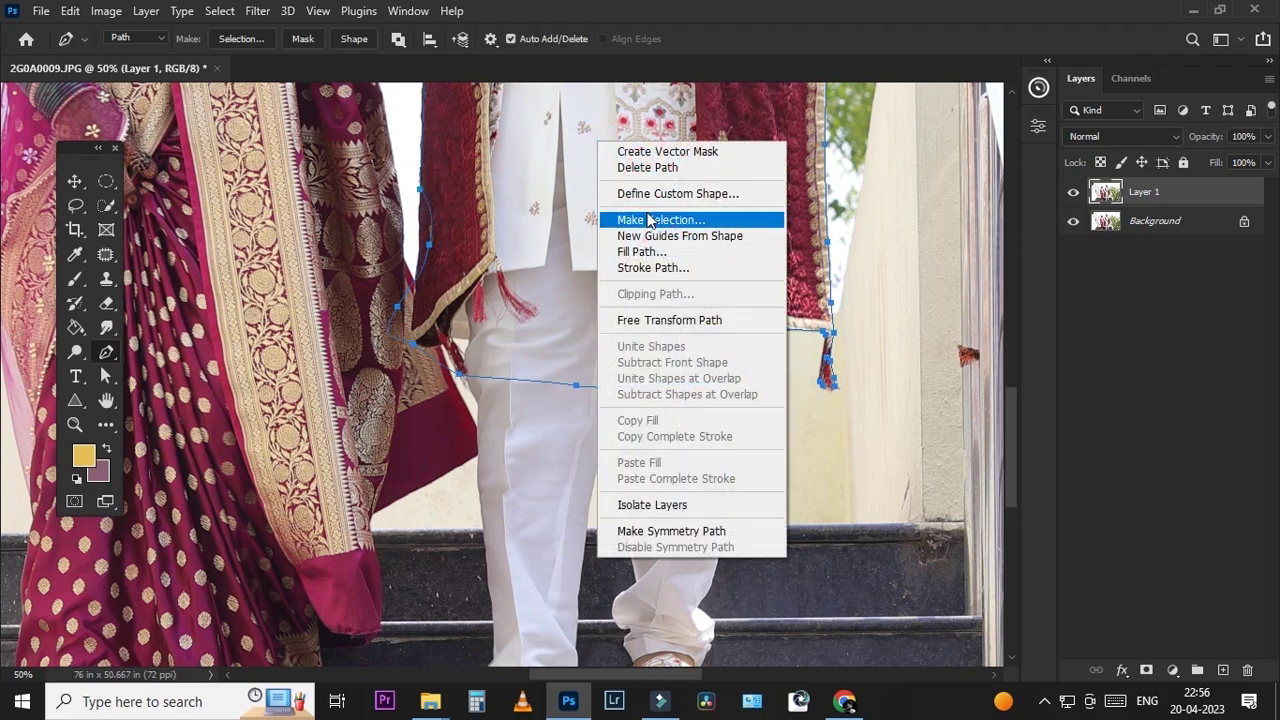
Step: Make a selection from the path, copy the groom to a new layer, and hide the original layers
click(650, 214)
key(Return)
key(ctrl+minus)
key(ctrl+minus)
key(ctrl+minus)
key(ctrl+plus)
key(ctrl+plus)
key(ctrl+plus)
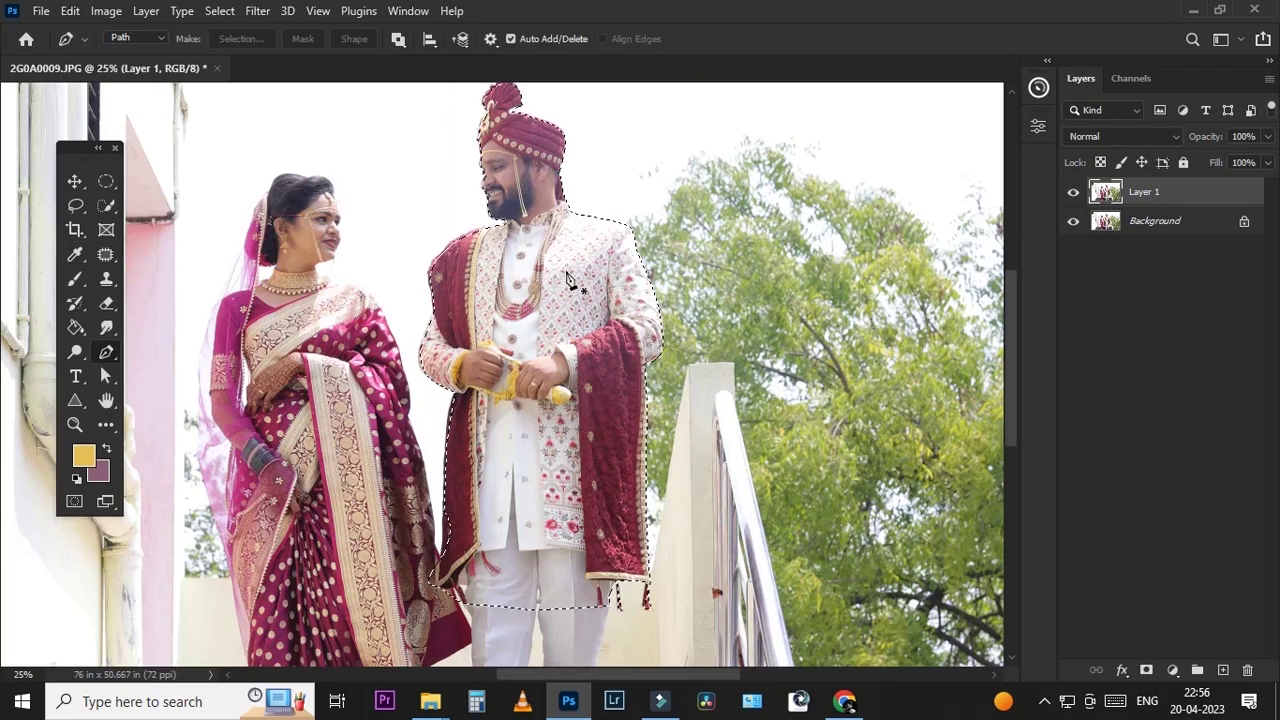
key(ctrl+j)
key(ctrl+minus)
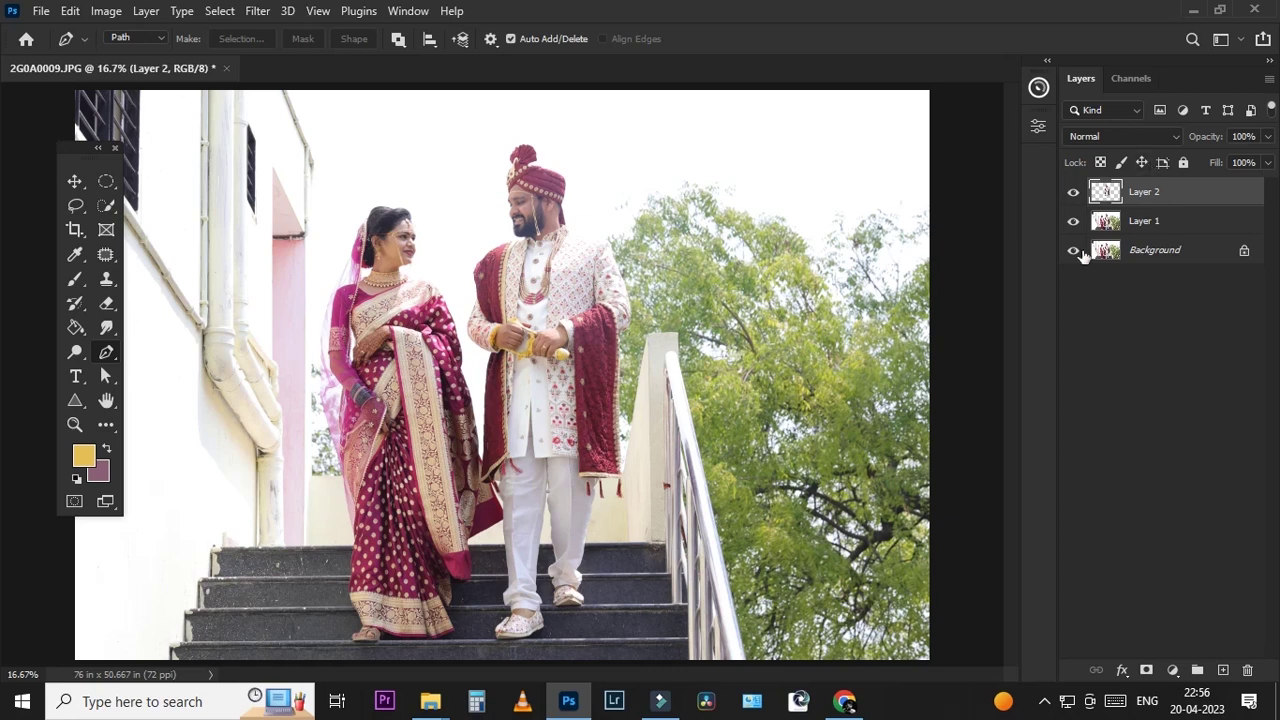
click(1072, 250)
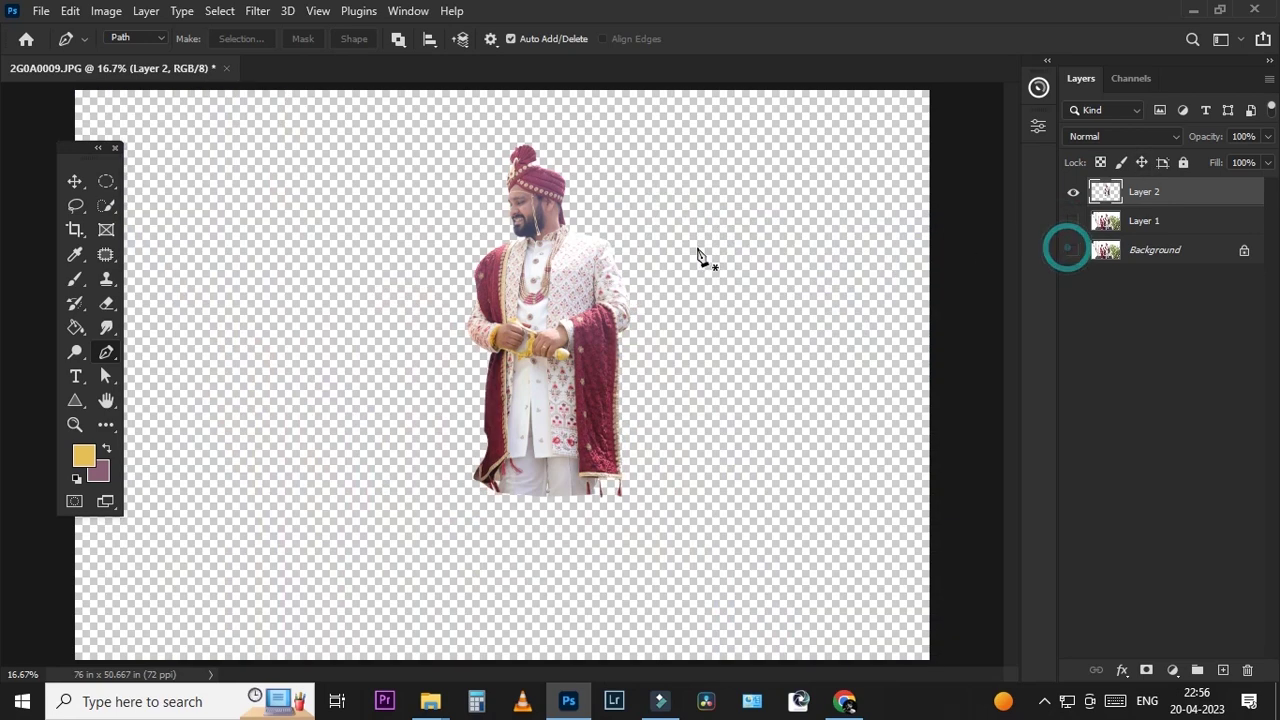
key(ctrl+minus)
key(ctrl+minus)
key(ctrl+minus)
key(ctrl+plus)
key(ctrl+plus)
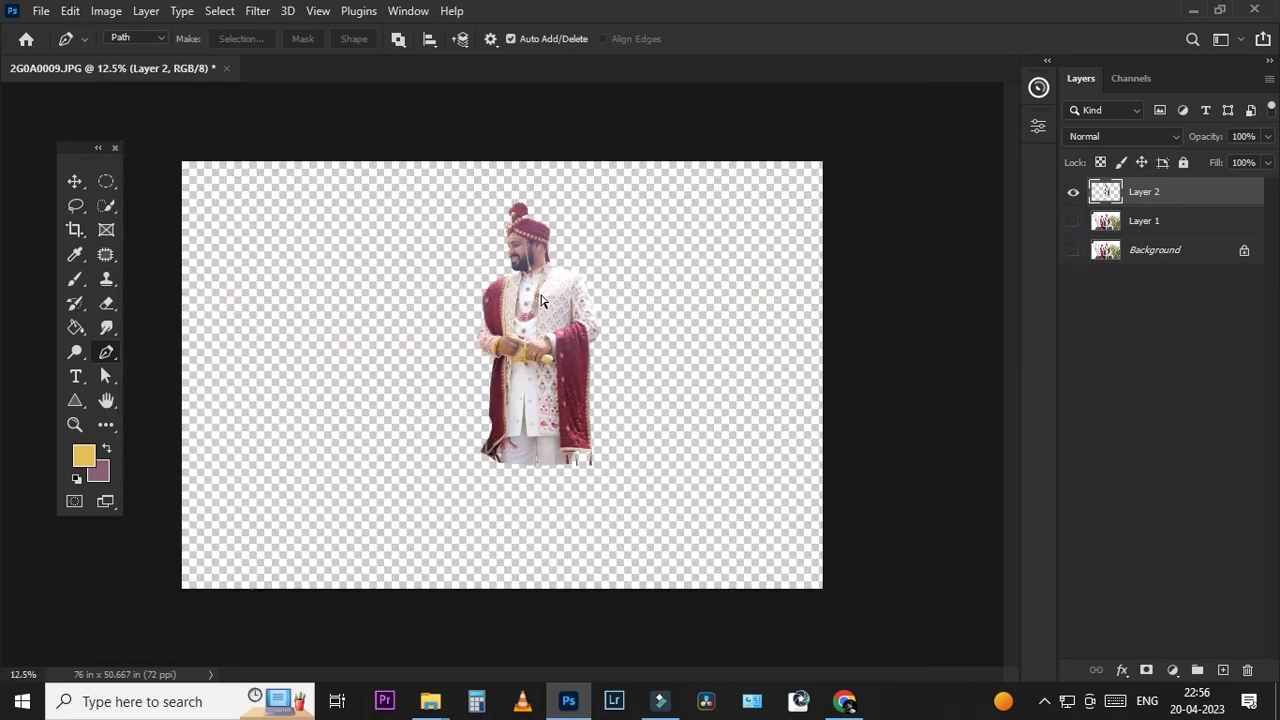
Step: Scale the groom up and move him down-left to fill the lower frame
key(ctrl+t)
mouse_move(597, 197)
mouse_down()
mouse_move(652, 194)
mouse_move(643, 106)
mouse_up()
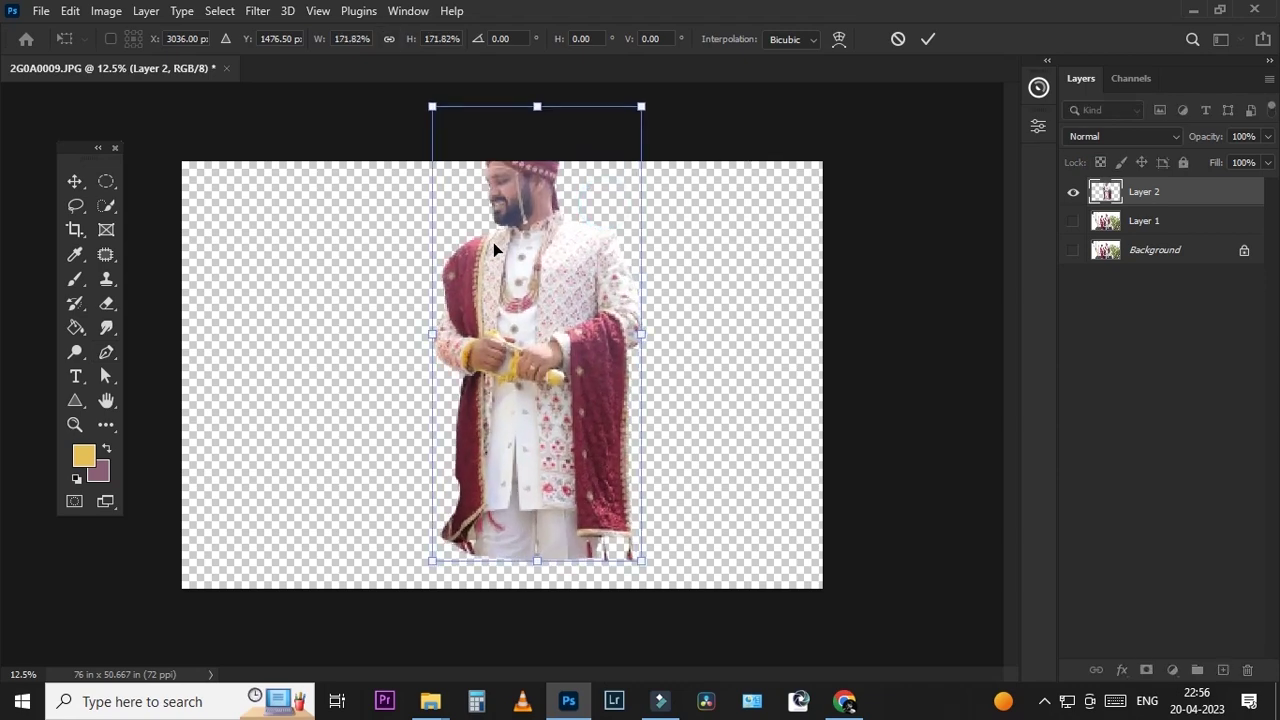
drag(493, 242, 381, 418)
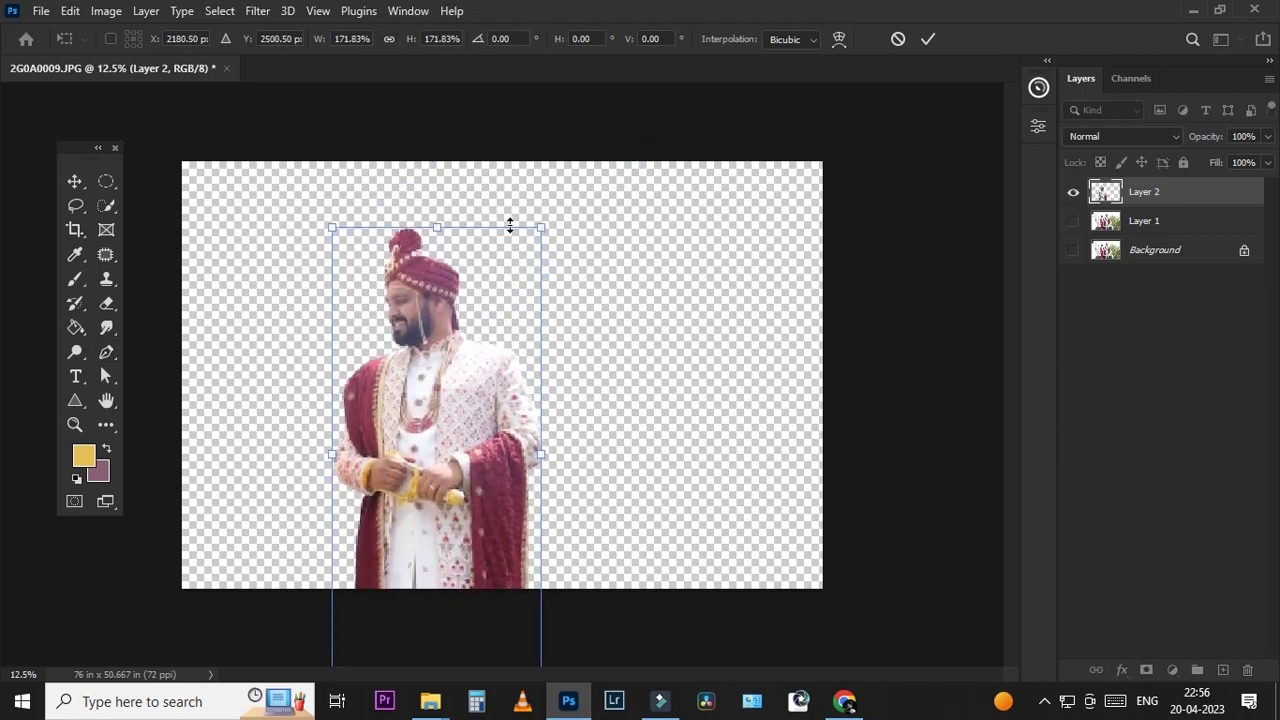
drag(547, 224, 543, 196)
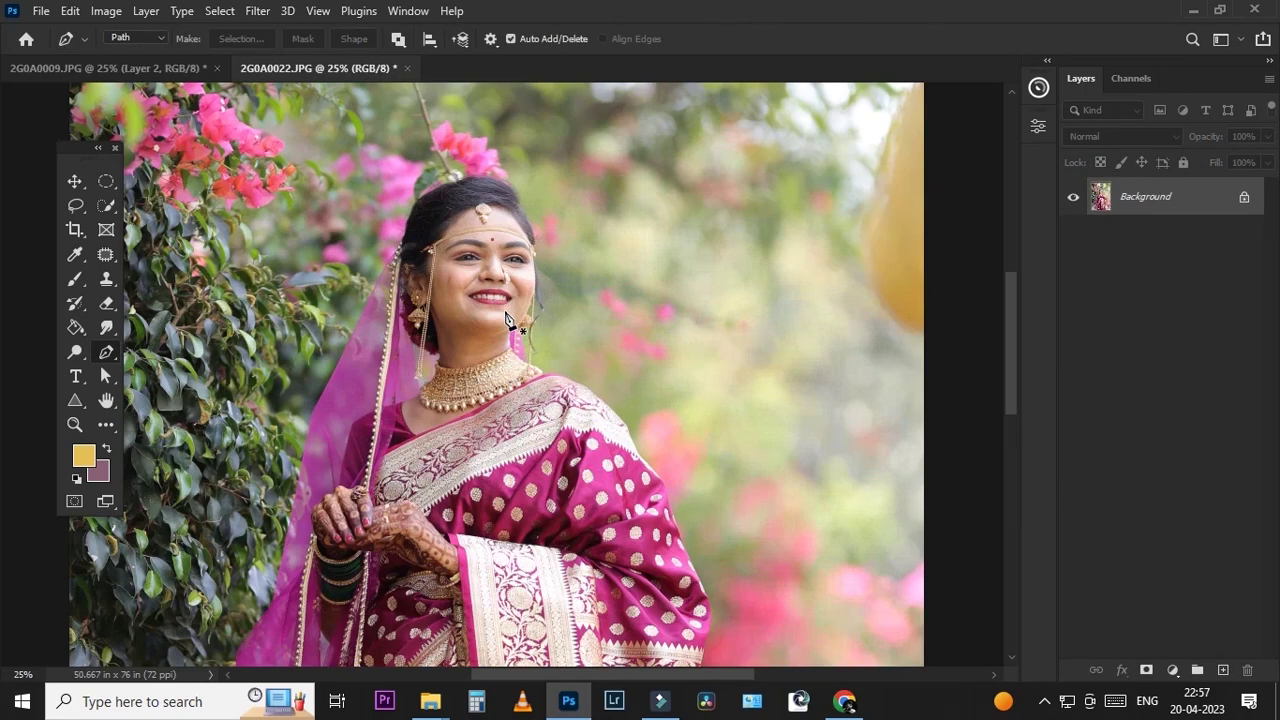
Step: Select the bride with Select Subject and check the selection around her hair
click(107, 205)
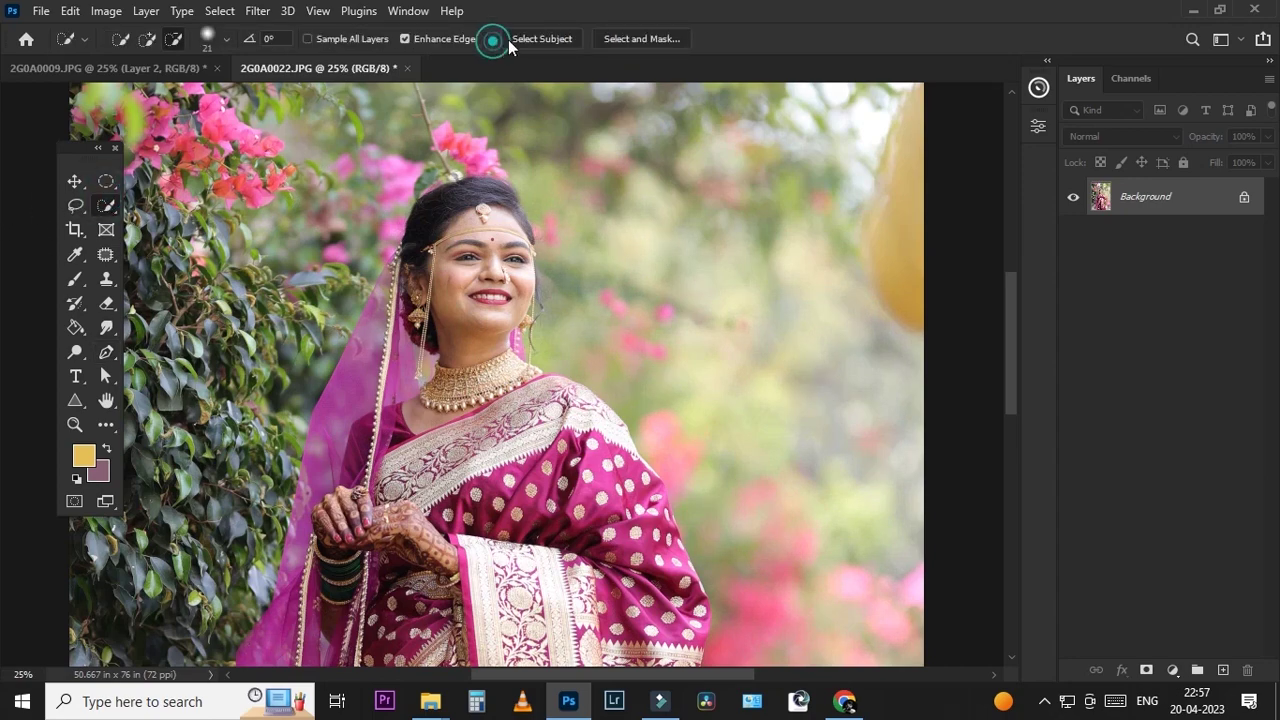
click(515, 40)
key(ctrl+1)
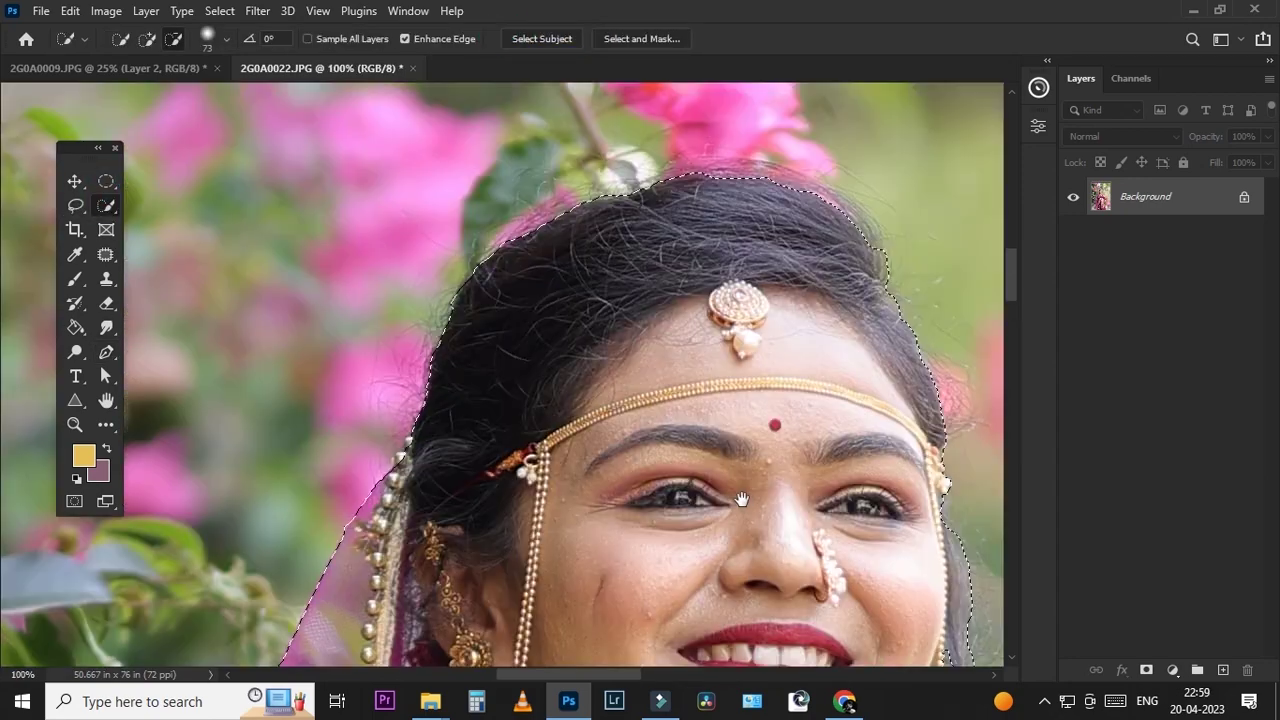
scroll(651, 354, down, 3)
key(bracketright)
key(bracketright)
key(bracketright)
scroll(771, 297, down, 2)
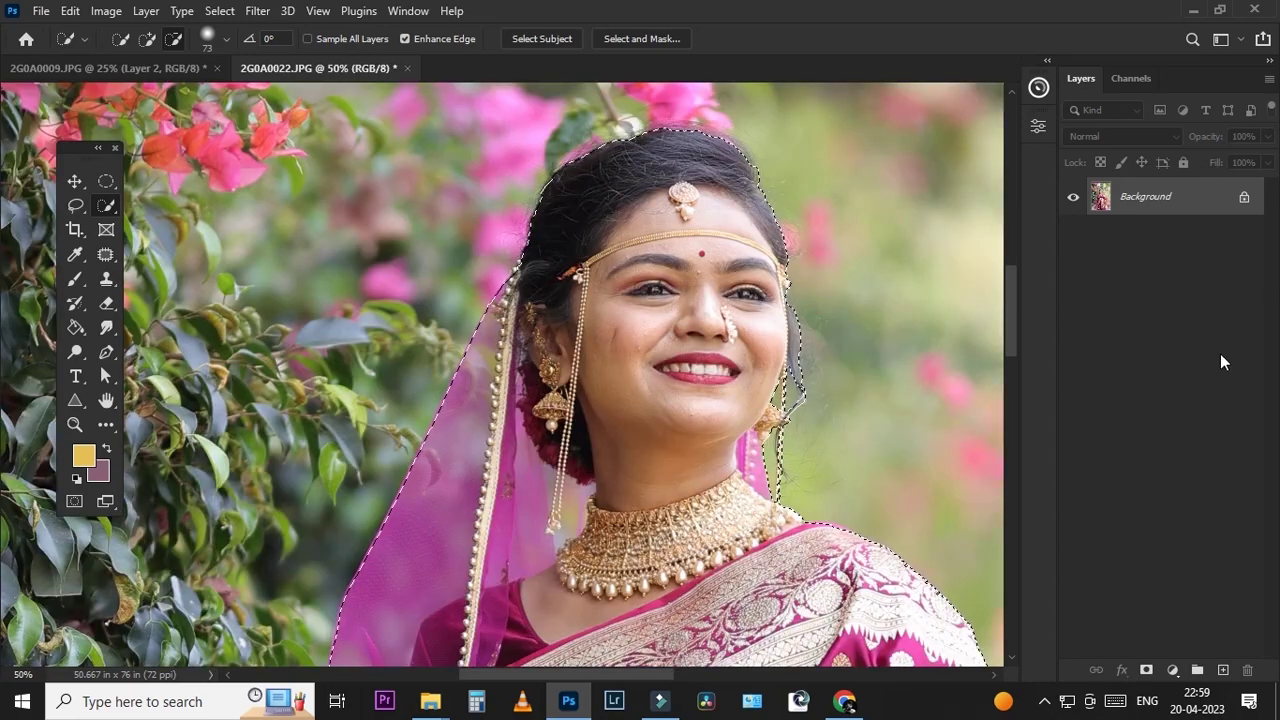
Step: Duplicate the bride photo layer, mask it to her selection, and hide the original Background
drag(1180, 196, 1220, 672)
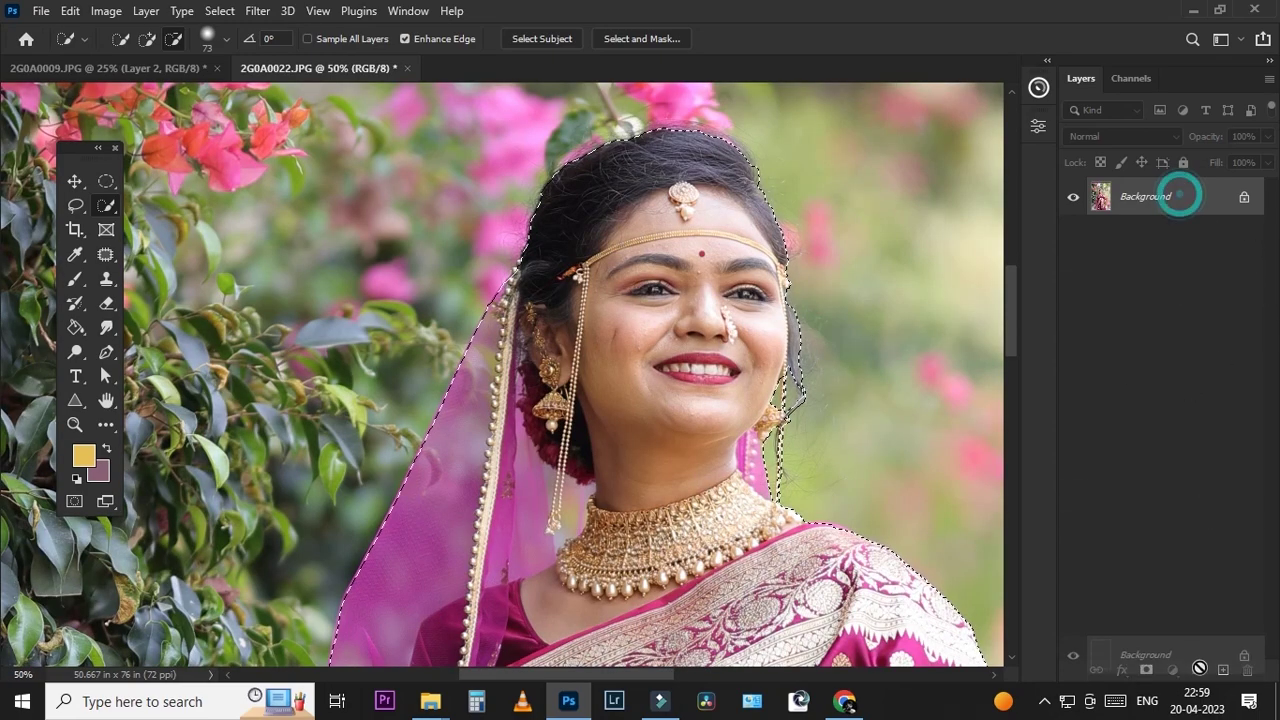
click(1146, 670)
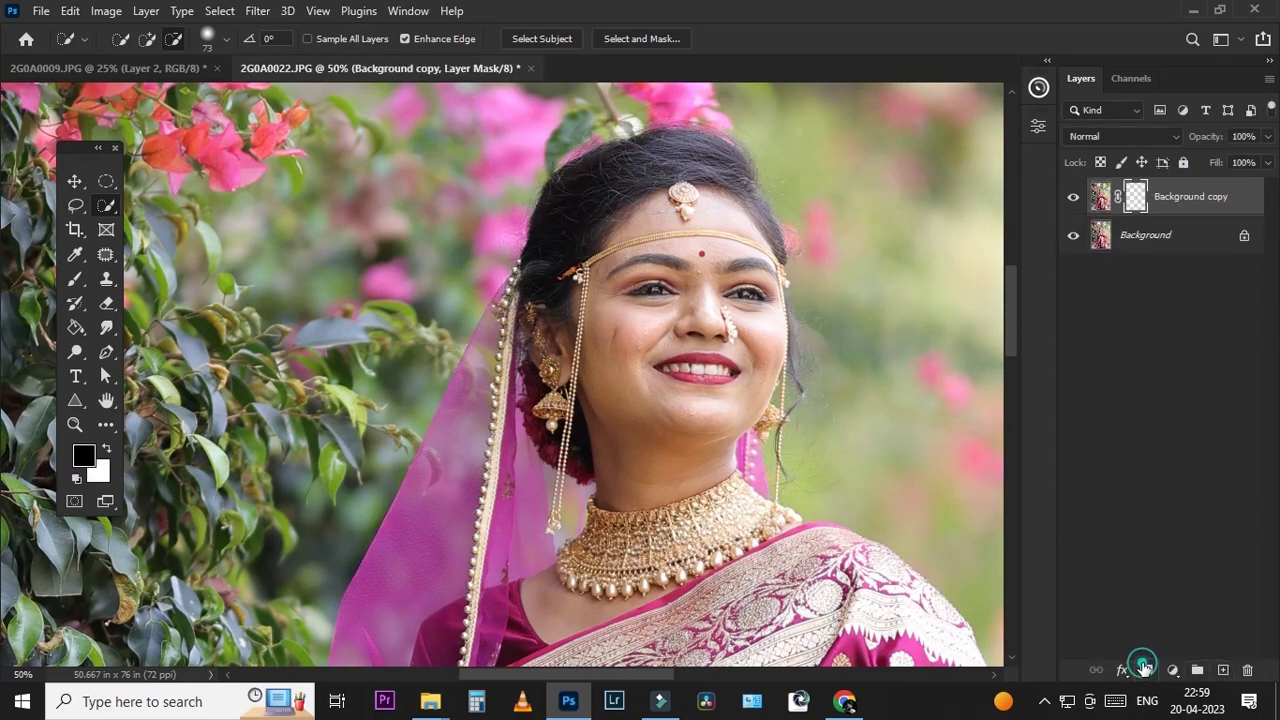
click(1064, 236)
scroll(841, 342, up, 1)
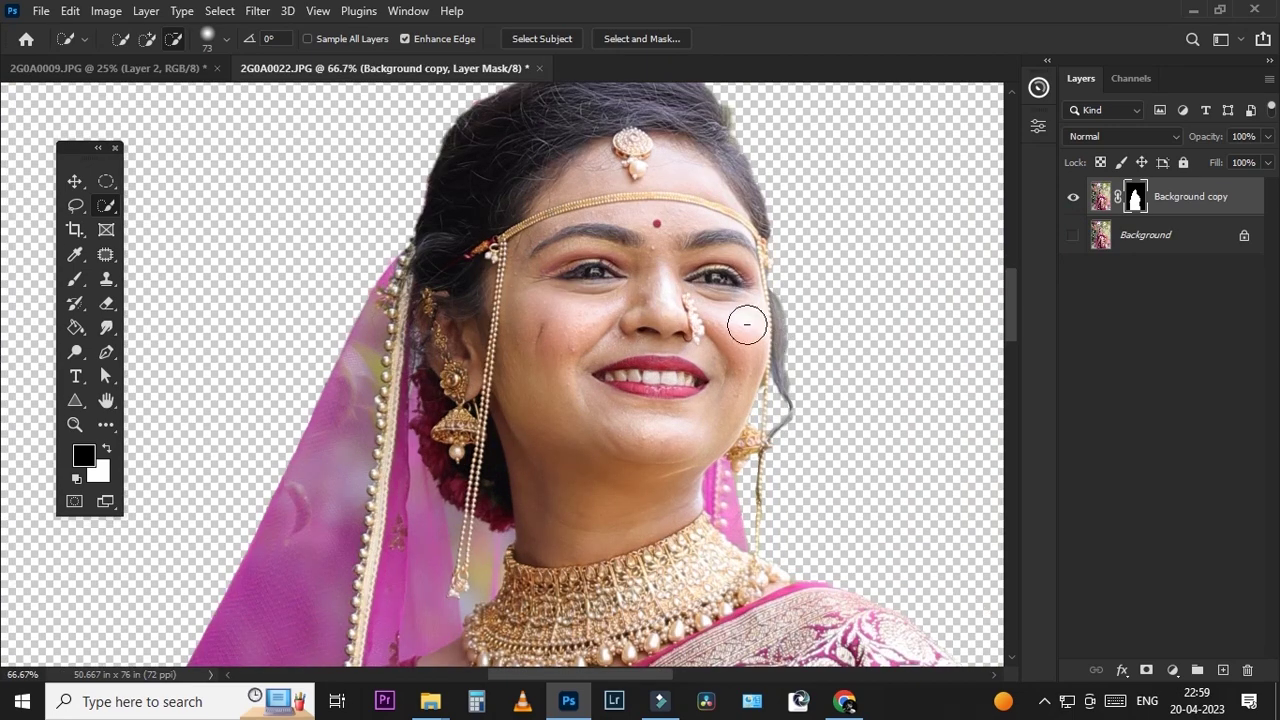
scroll(595, 295, down, 1)
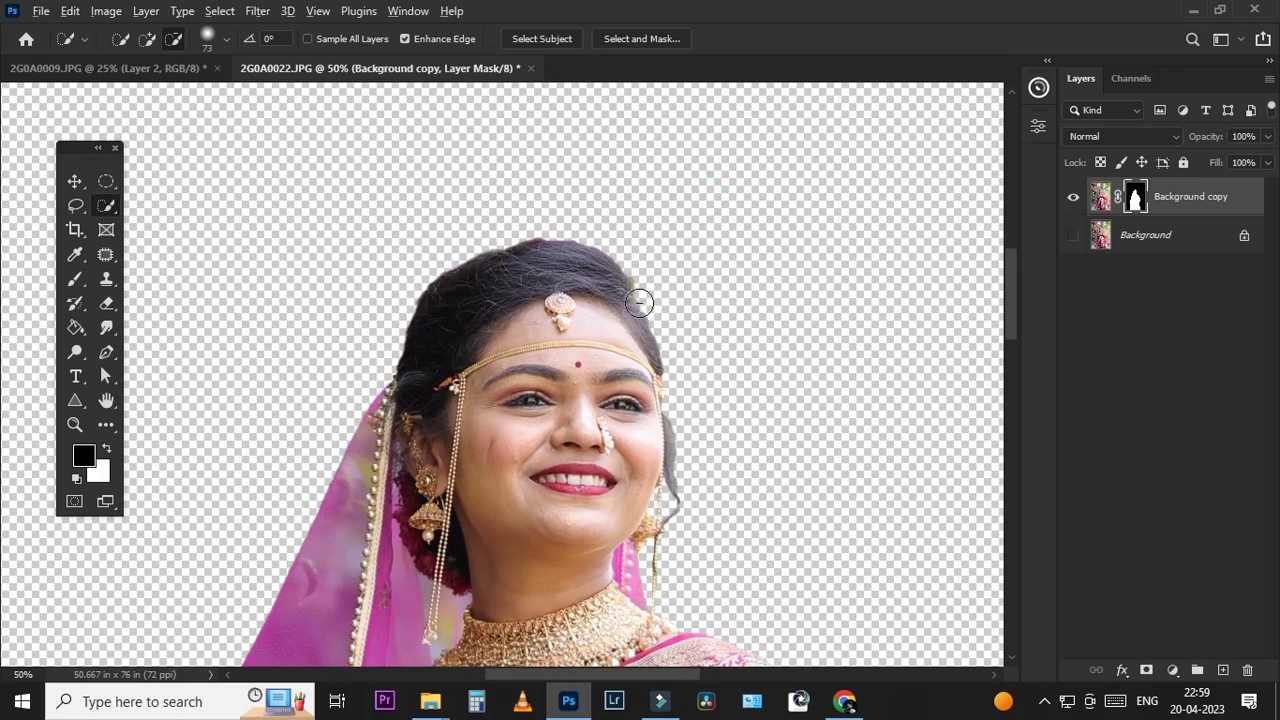
scroll(639, 302, down, 2)
scroll(639, 302, down, 2)
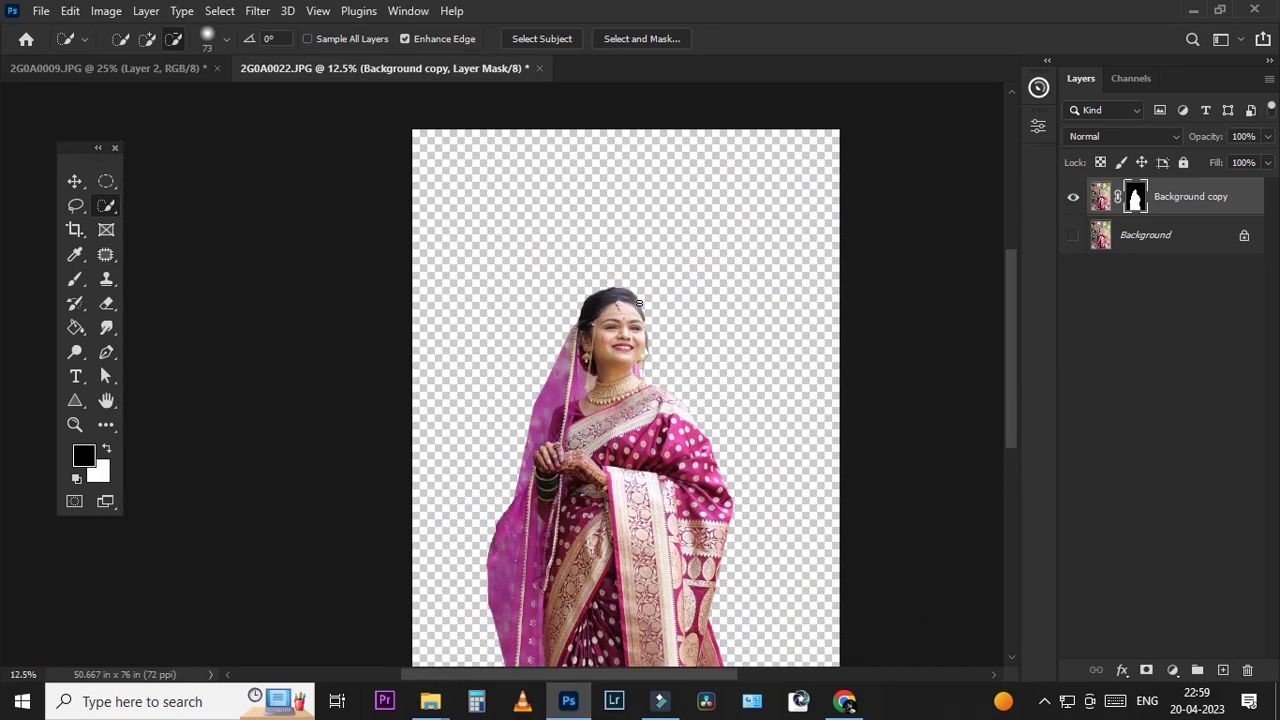
Step: Bring the cut-out bride into the groom document, resized and positioned beside him
click(156, 68)
drag(460, 418, 460, 418)
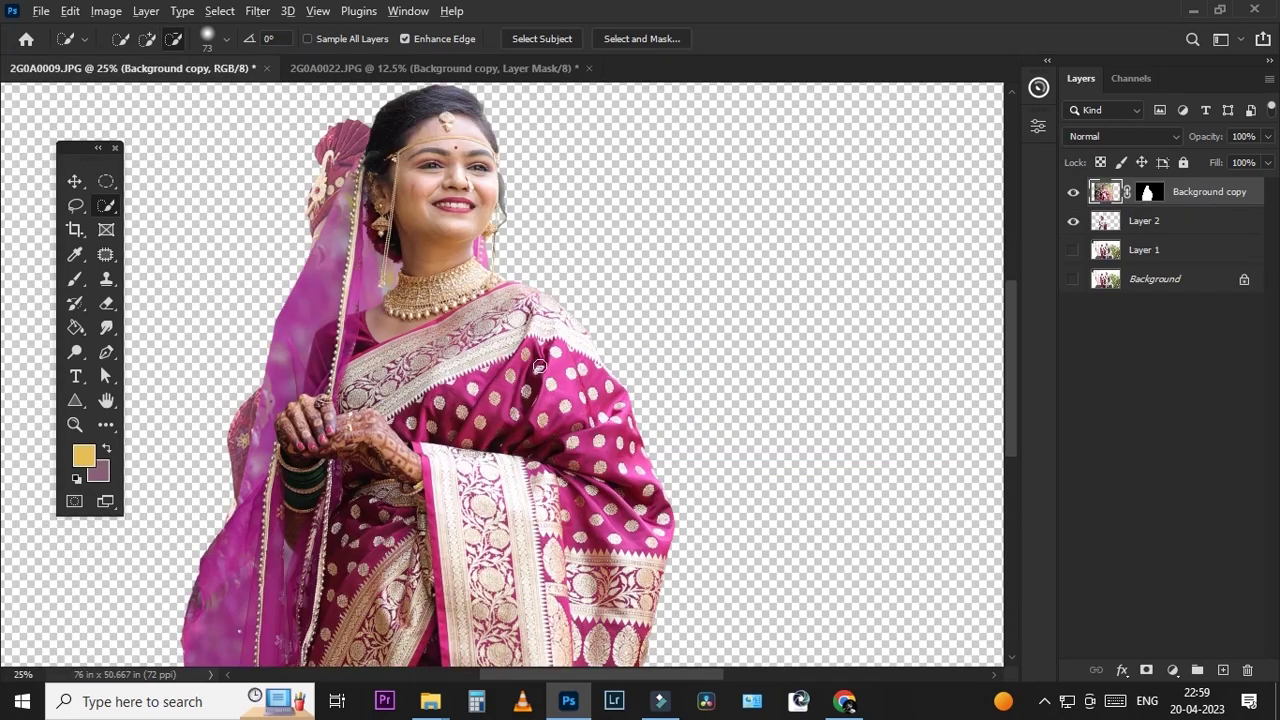
scroll(543, 368, down, 2)
key(ctrl+t)
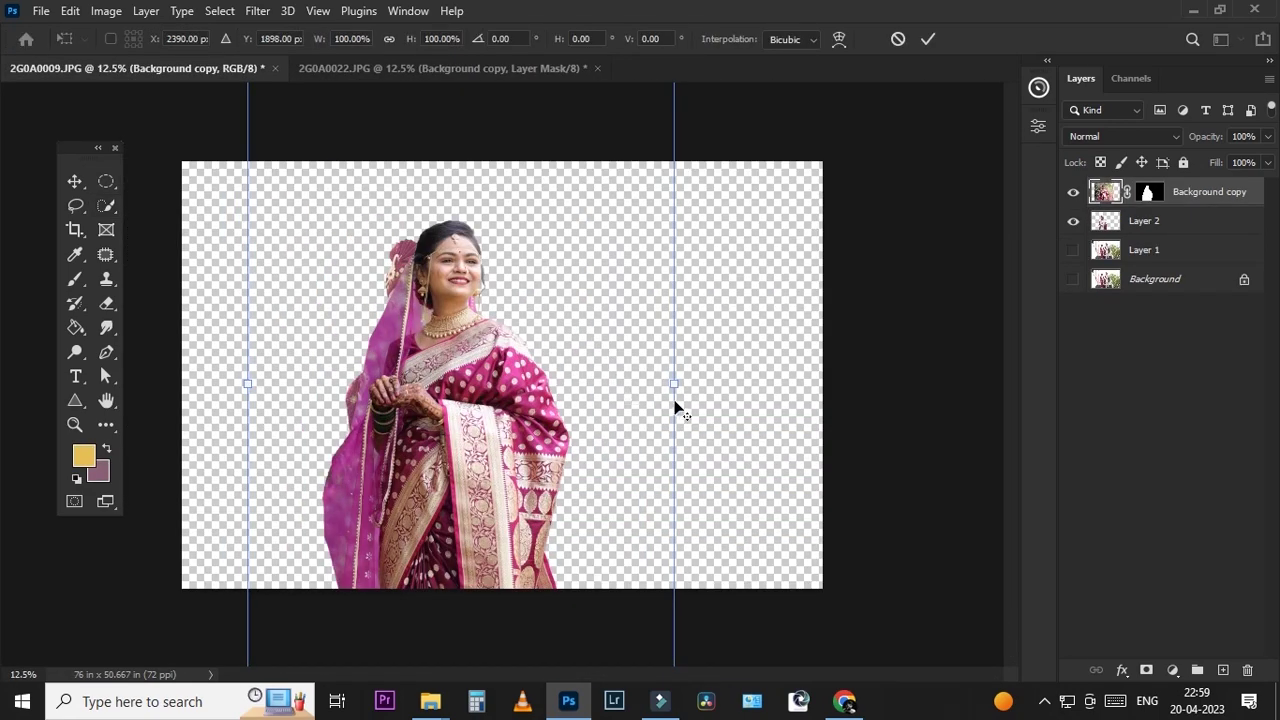
drag(674, 384, 740, 395)
mouse_move(540, 420)
mouse_down()
mouse_move(636, 462)
mouse_move(624, 425)
mouse_up()
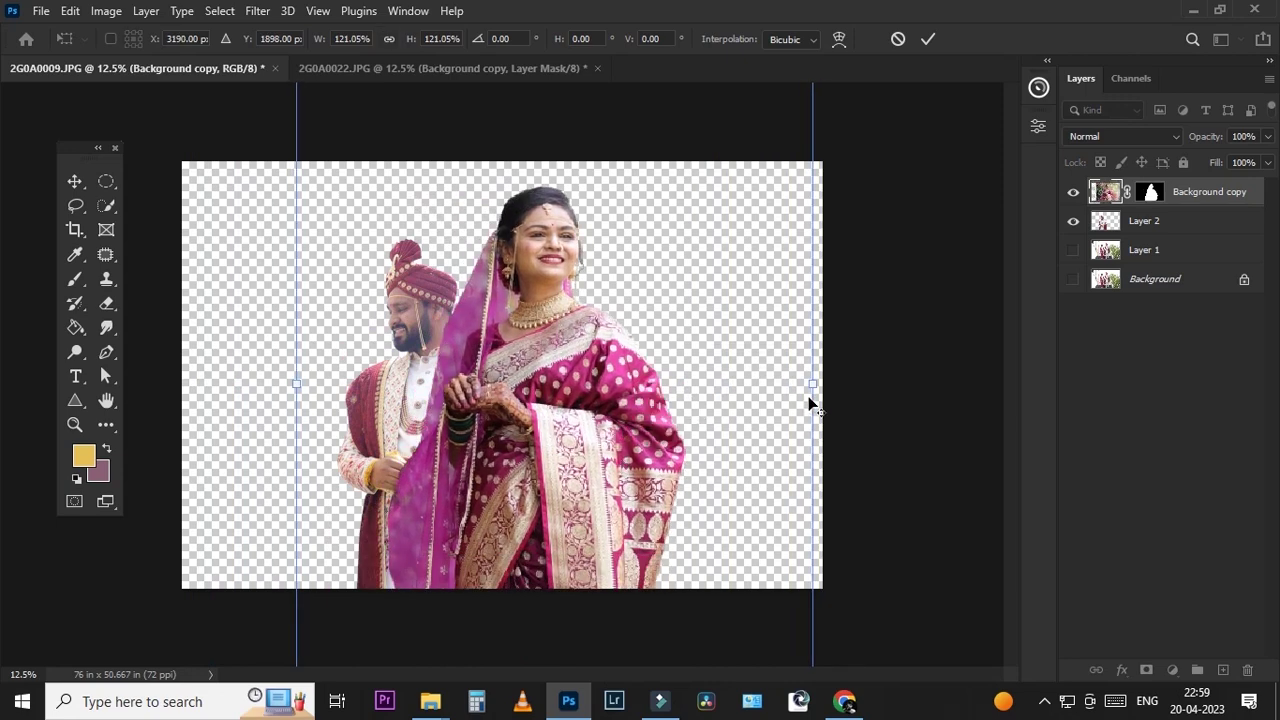
drag(810, 404, 789, 390)
mouse_move(697, 388)
mouse_down()
mouse_move(713, 438)
mouse_move(720, 423)
mouse_up()
key(Return)
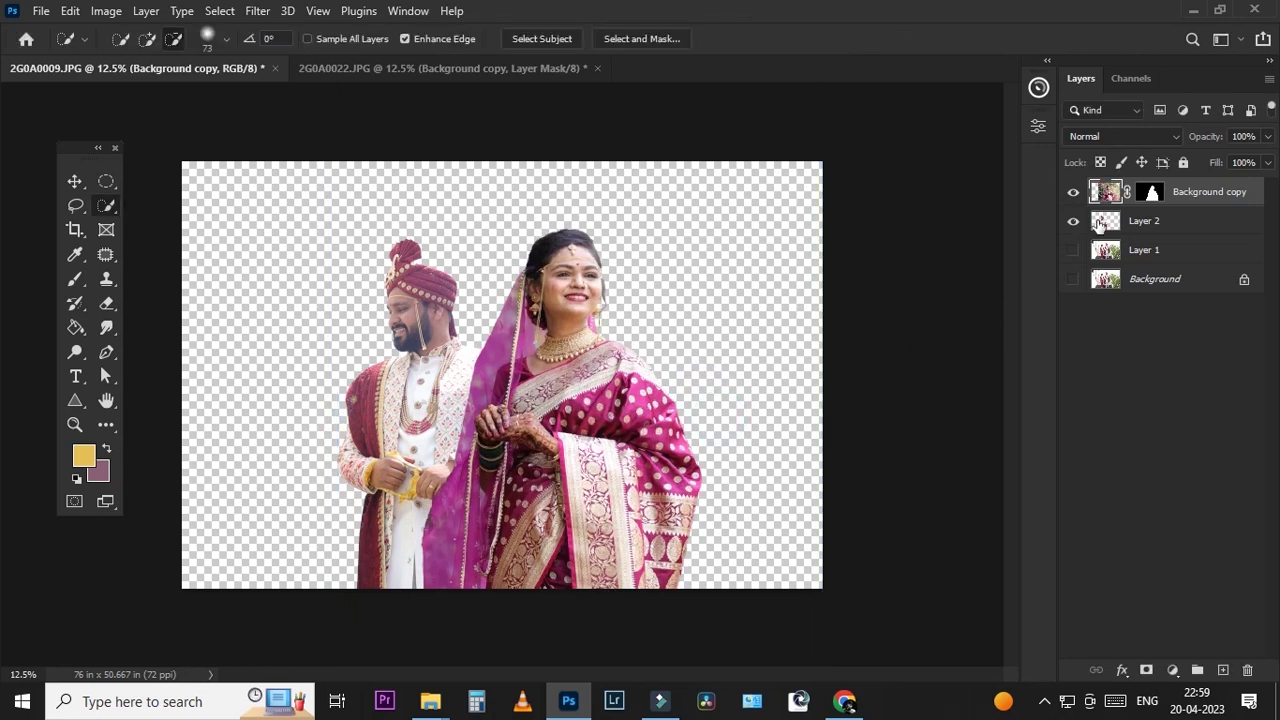
Step: Shift the groom slightly left and drop the backdrop photo into the composite
click(1098, 224)
key(ctrl+t)
drag(528, 332, 478, 332)
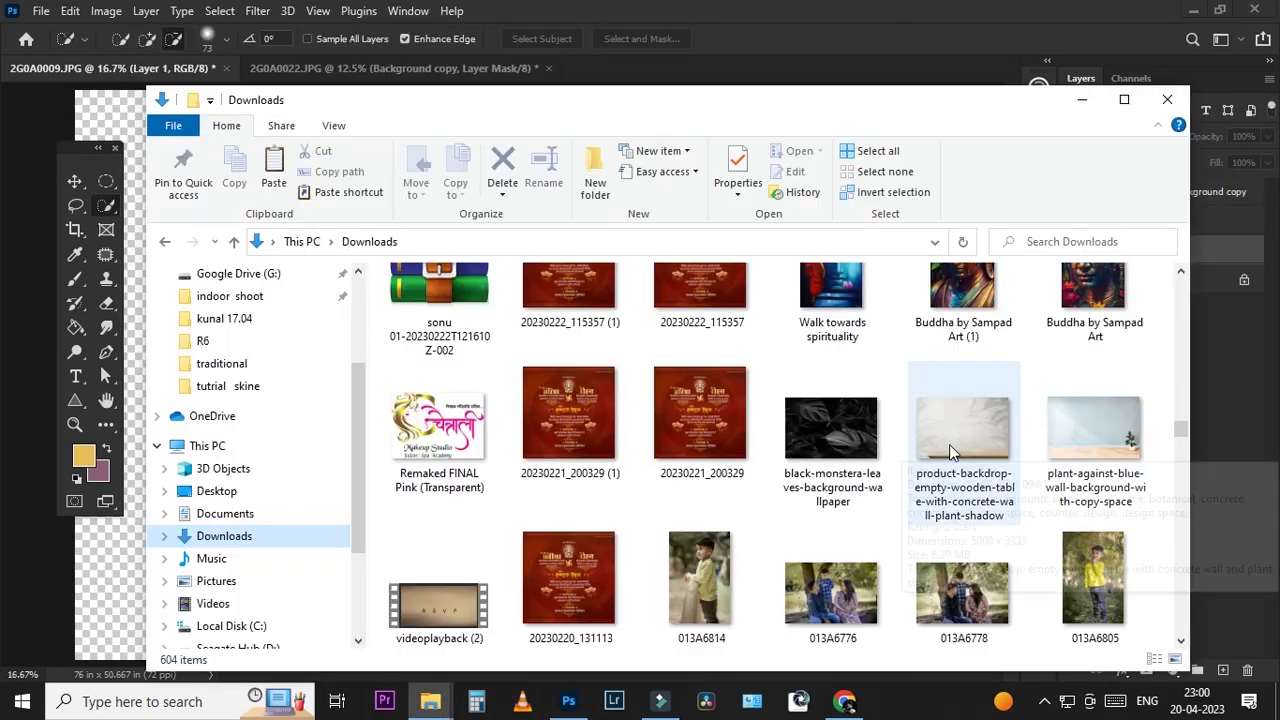
drag(949, 444, 720, 490)
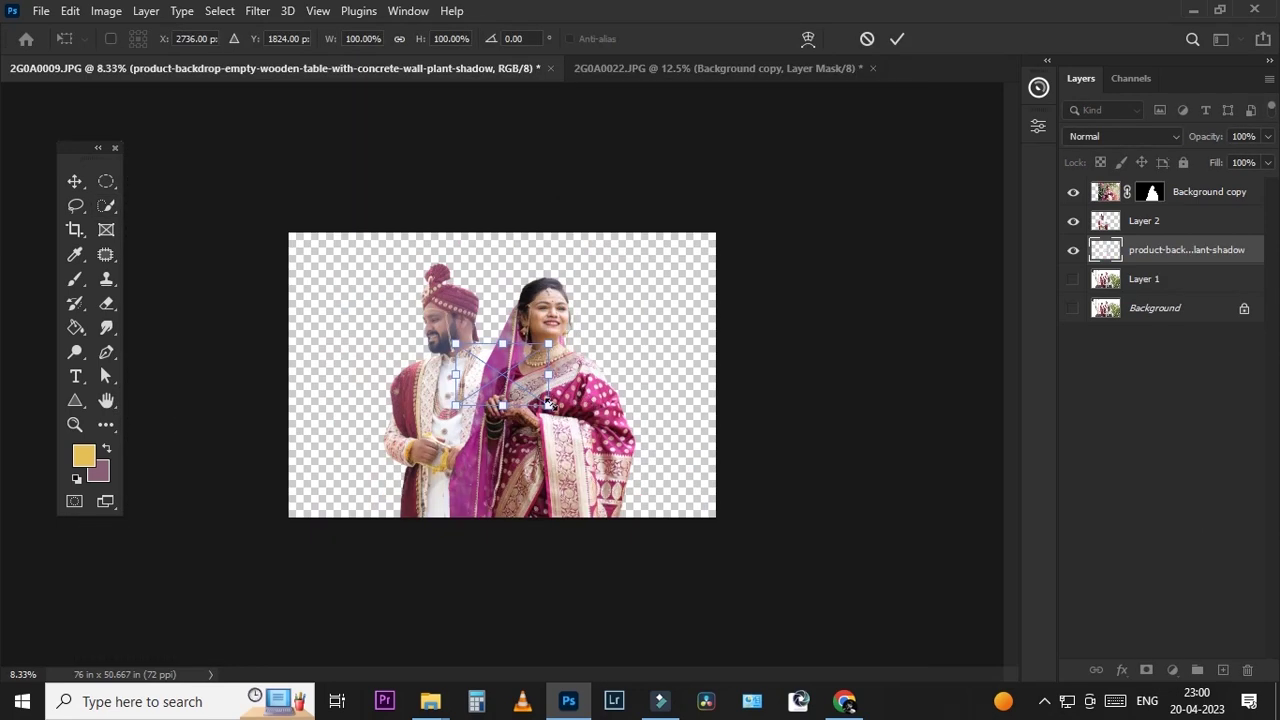
Step: Scale and reposition the backdrop until it fully covers the canvas, then commit it
drag(548, 403, 781, 545)
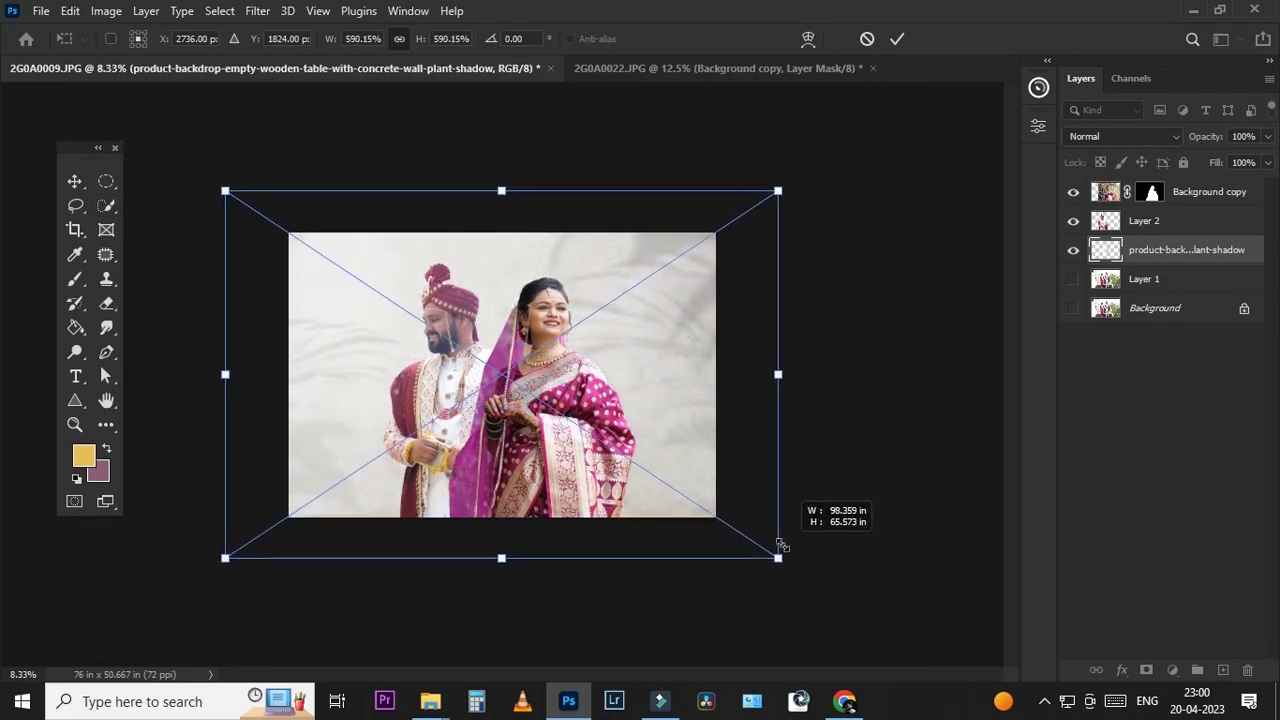
drag(781, 545, 812, 577)
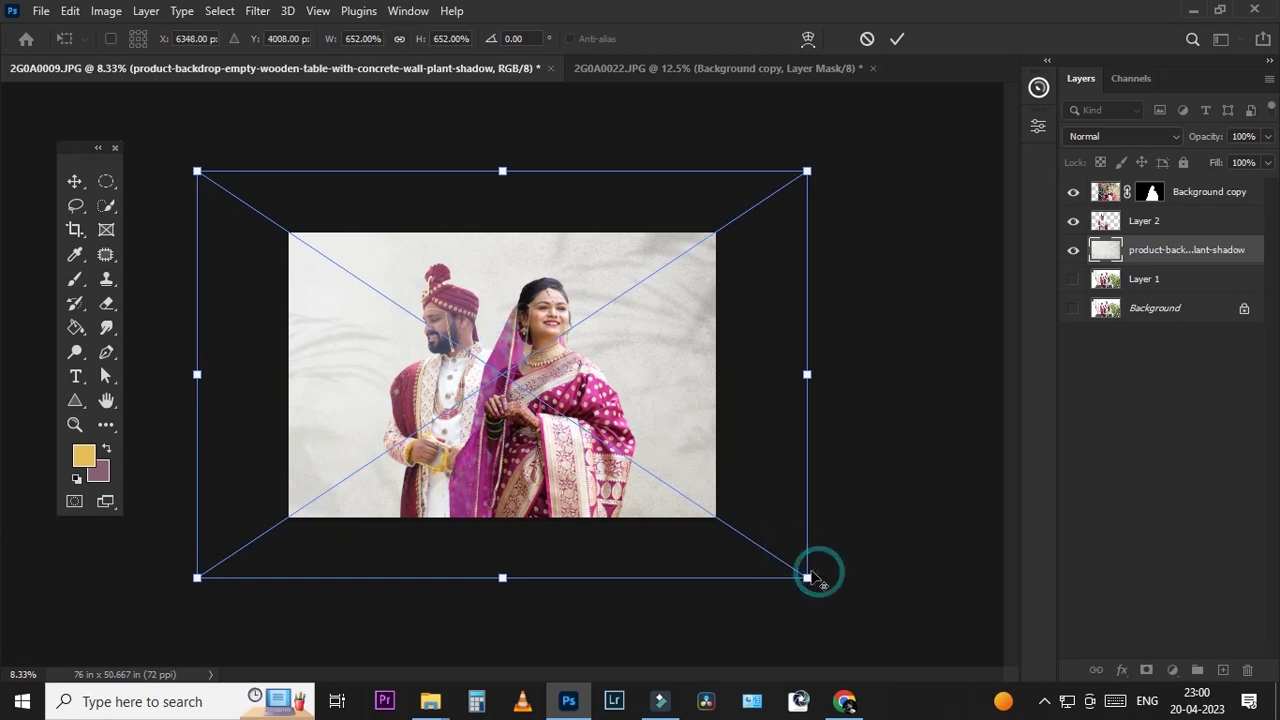
click(811, 577)
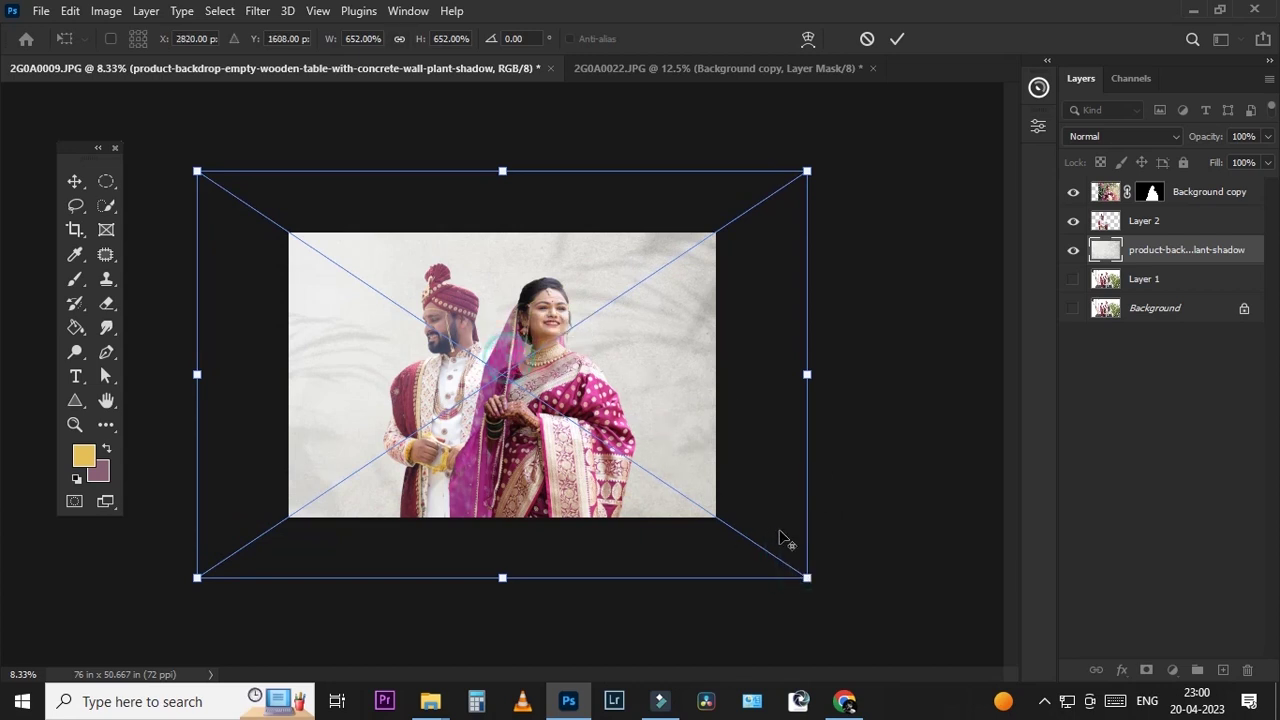
drag(806, 577, 744, 530)
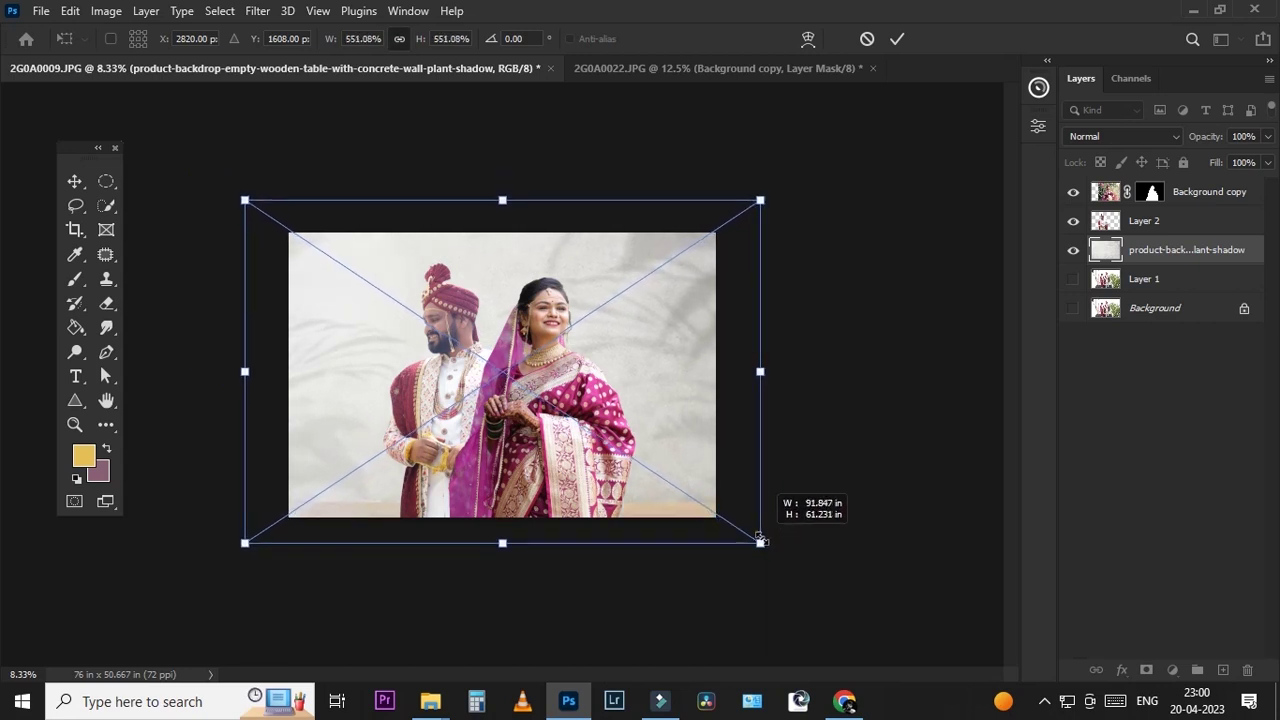
drag(744, 528, 731, 518)
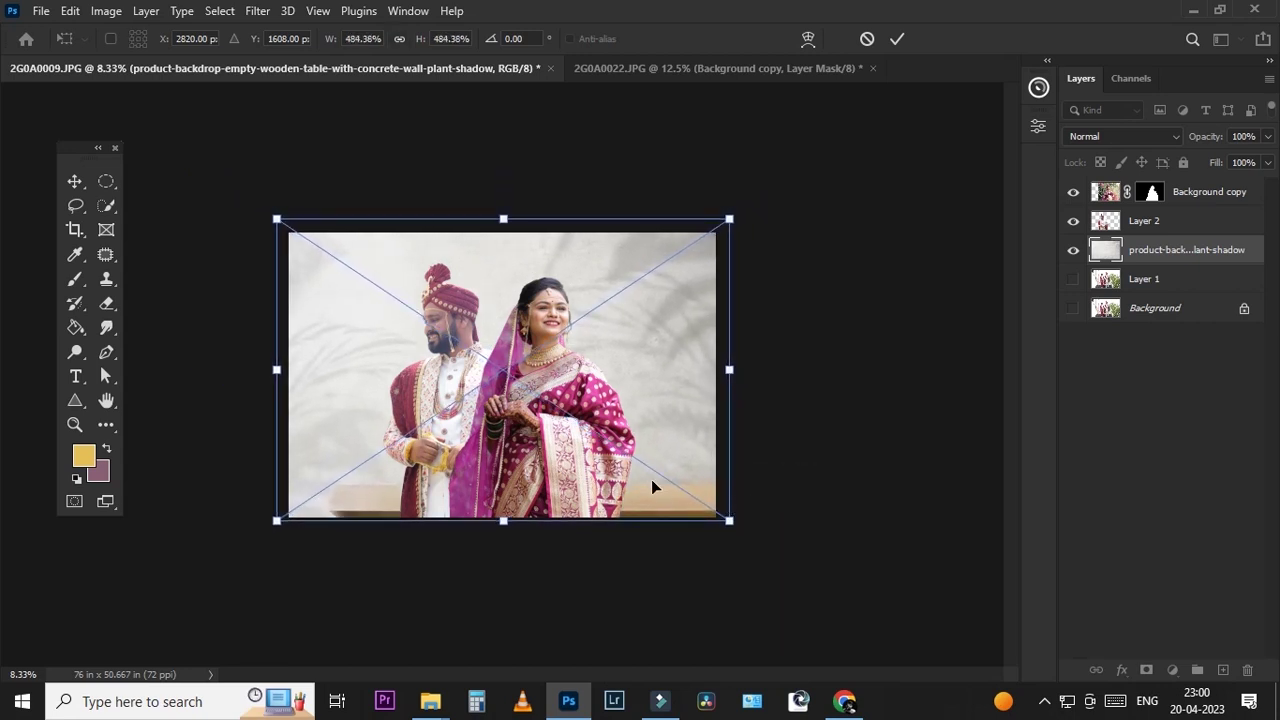
drag(651, 483, 657, 515)
drag(734, 550, 775, 589)
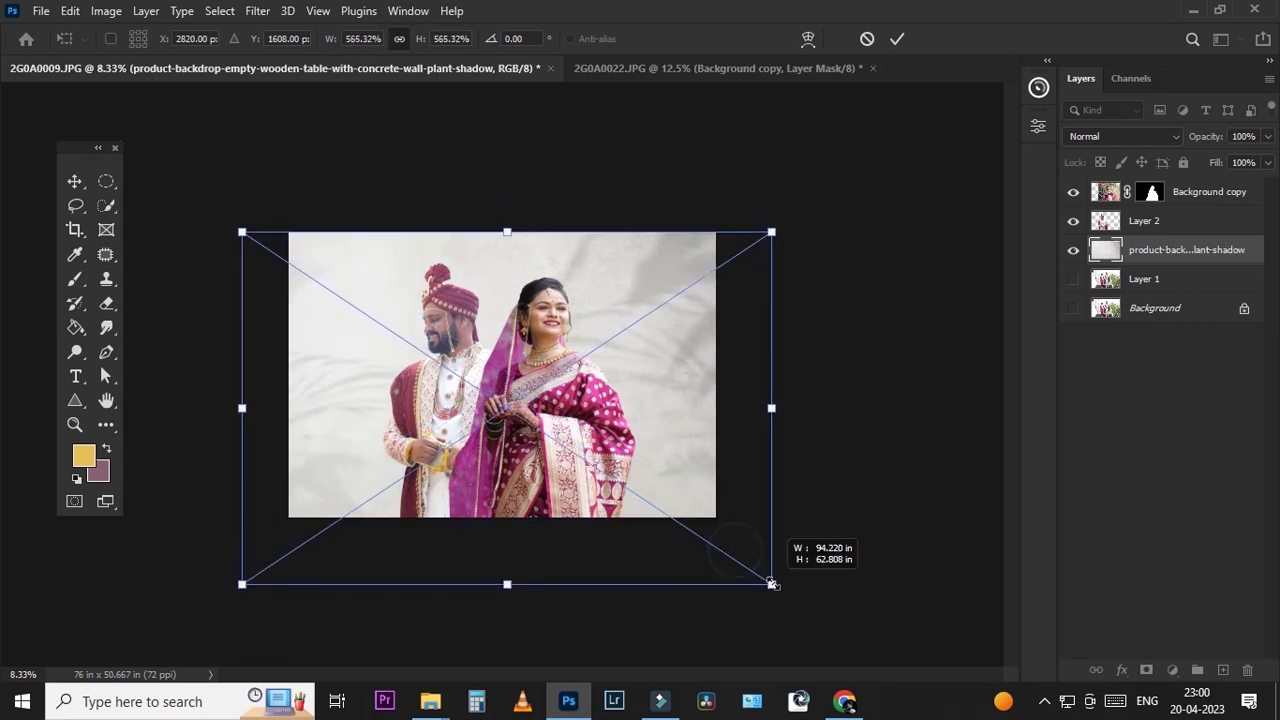
drag(701, 540, 703, 530)
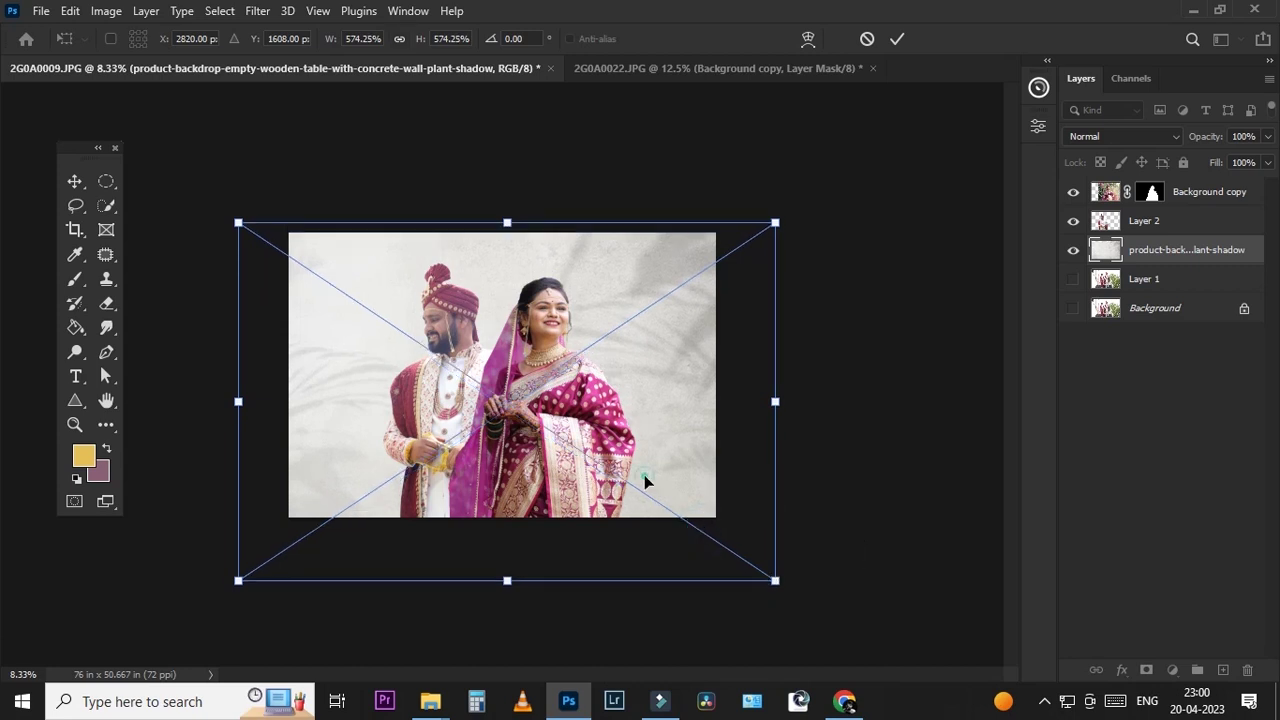
key(Return)
Step: Switch to the Quick Selection tool and view the composite at 12.5%
key(w)
key(ctrl+plus)
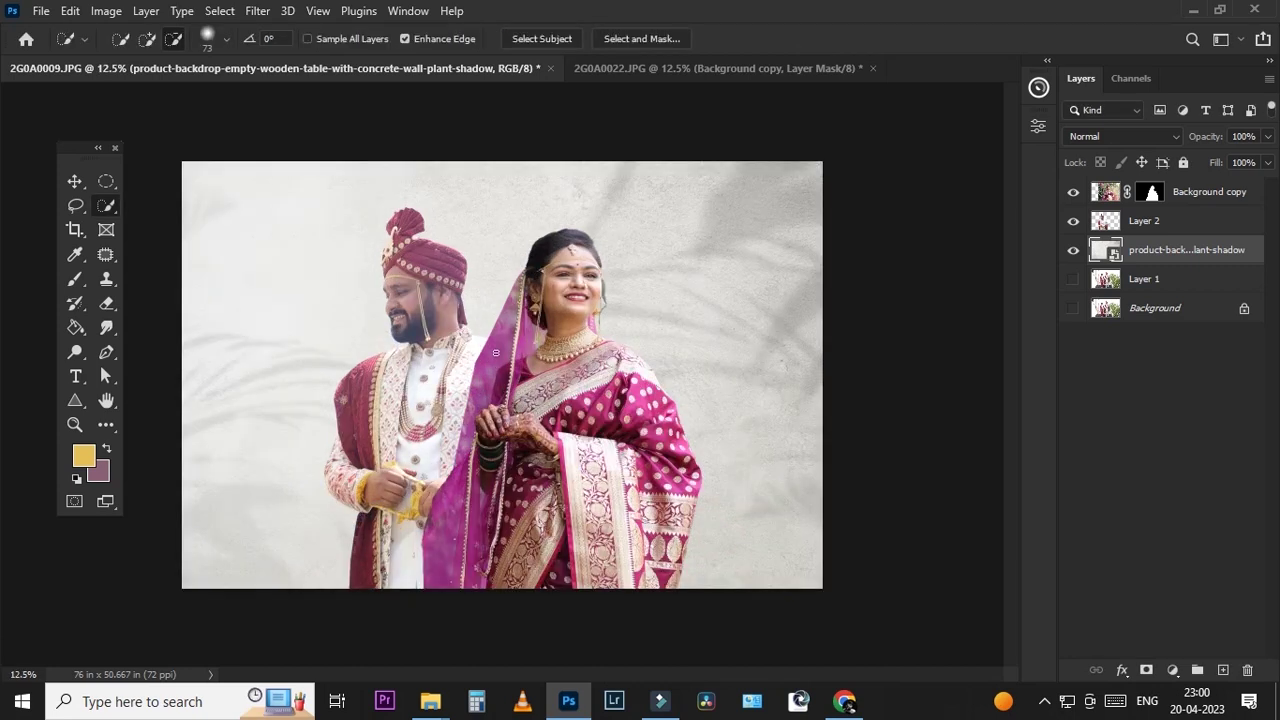
key(ctrl+minus)
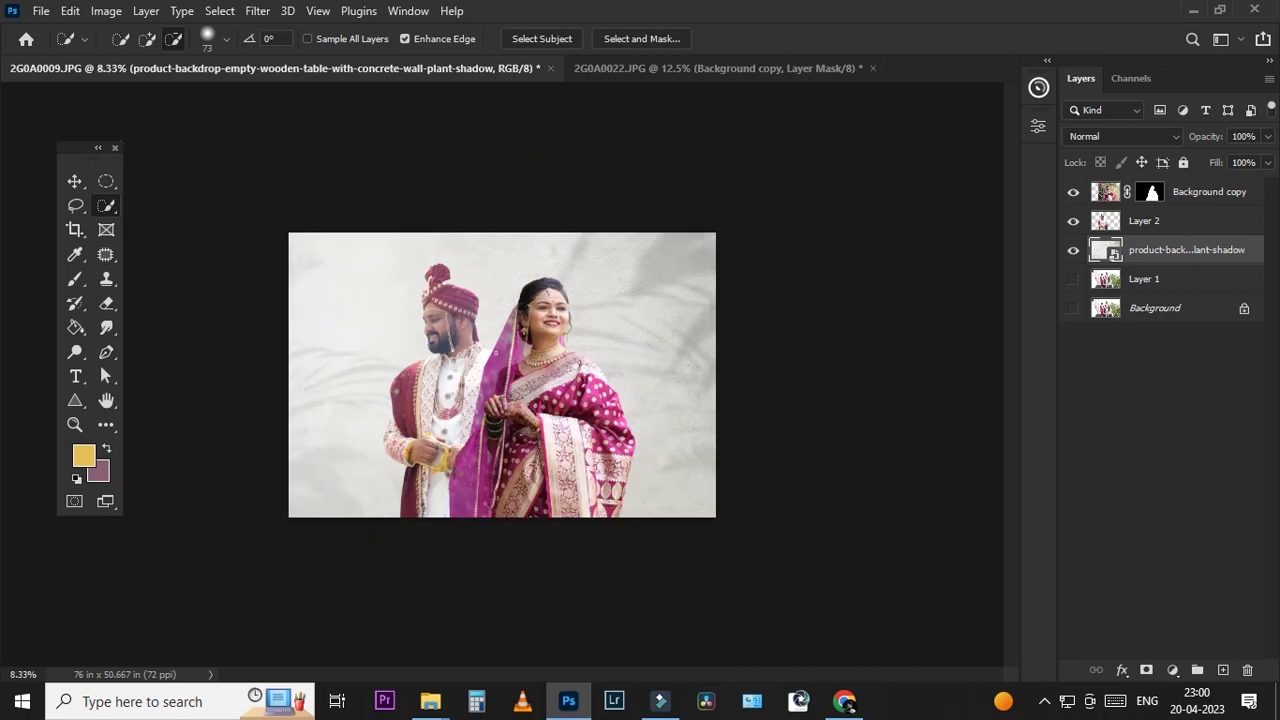
key(ctrl+plus)
Step: Select Layer 2 and move the groom a little to the right
click(1145, 221)
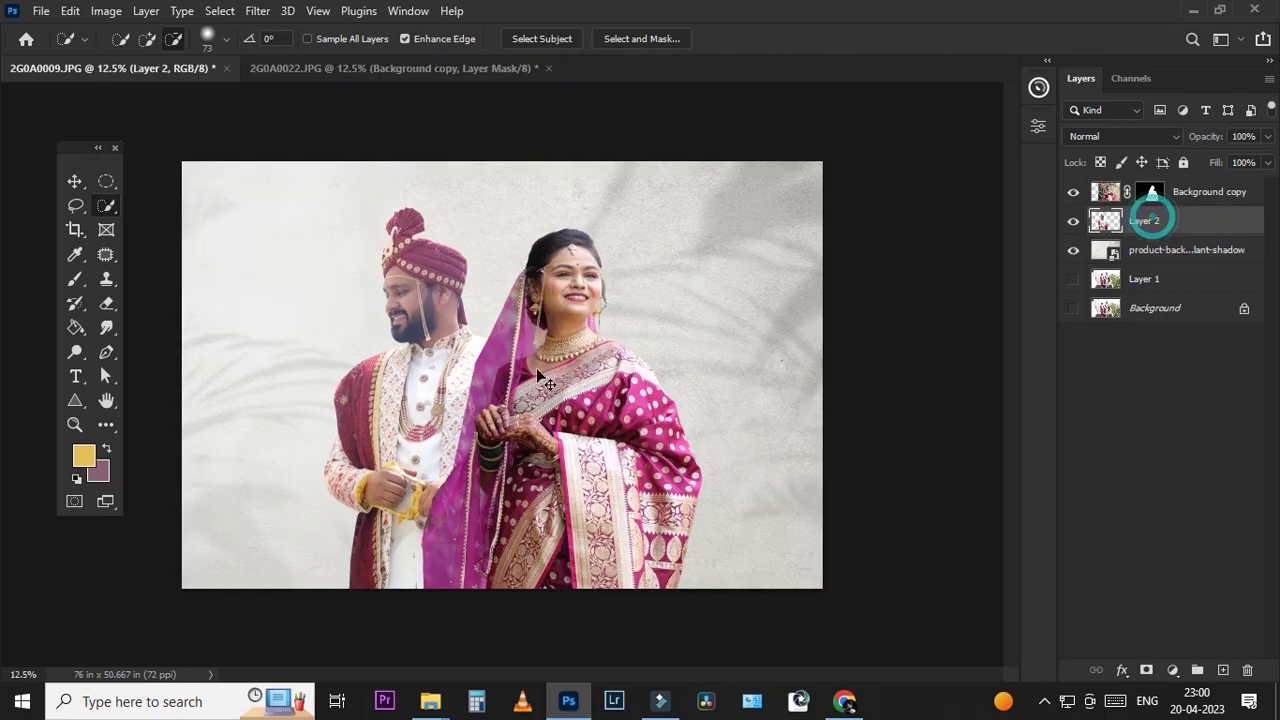
mouse_move(465, 388)
mouse_down()
mouse_move(759, 394)
mouse_move(476, 372)
mouse_move(540, 390)
mouse_move(510, 388)
mouse_up()
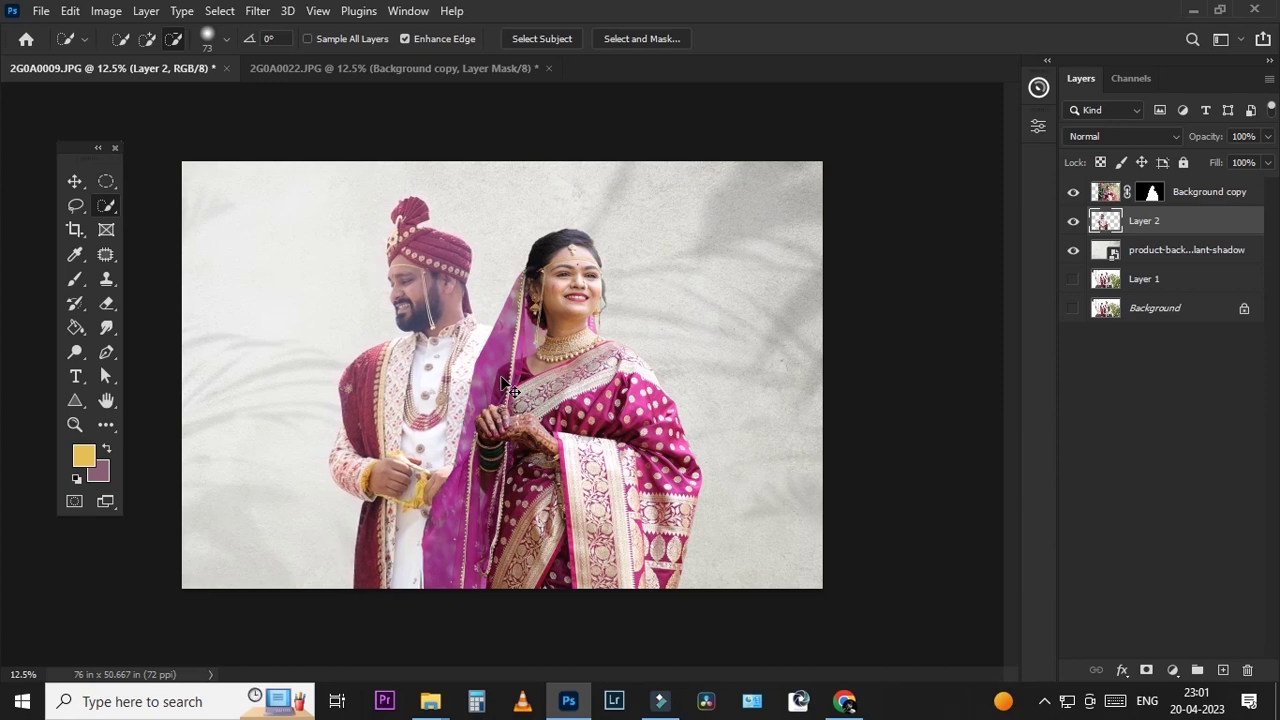
Step: Shift the bride layer slightly to the right and select the backdrop layer
click(1240, 188)
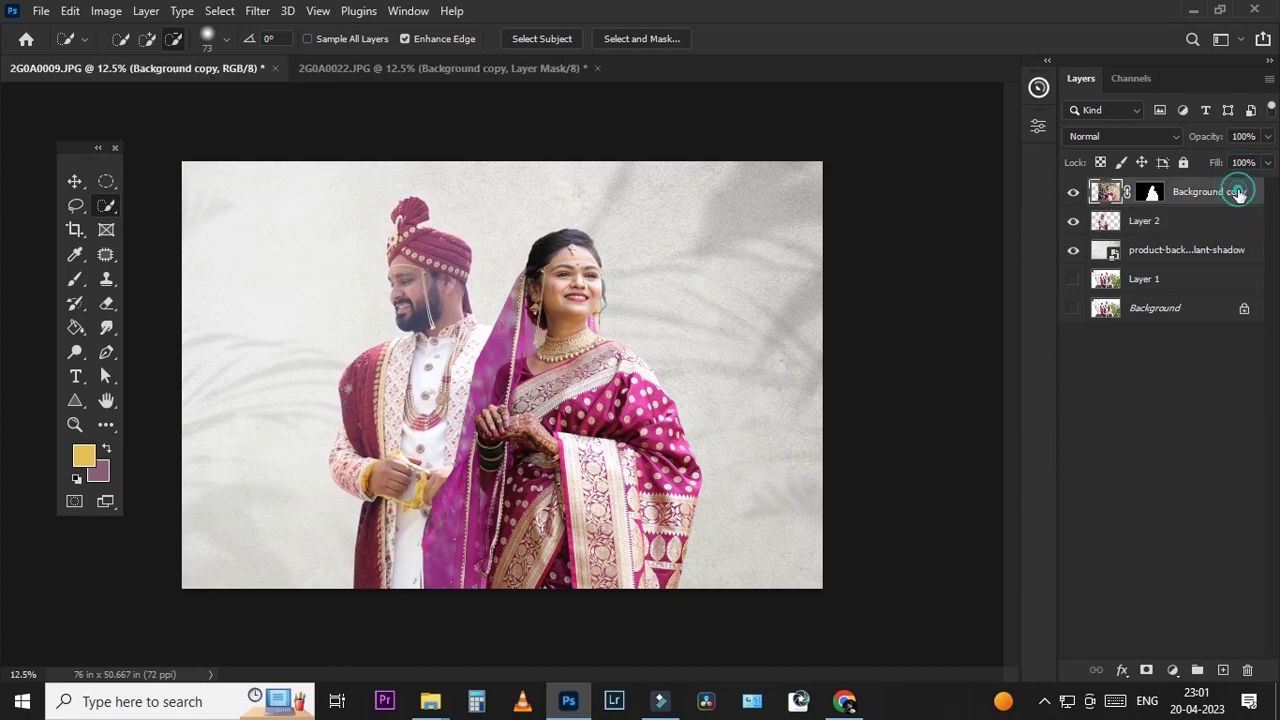
scroll(659, 255, up, 1)
drag(667, 258, 681, 268)
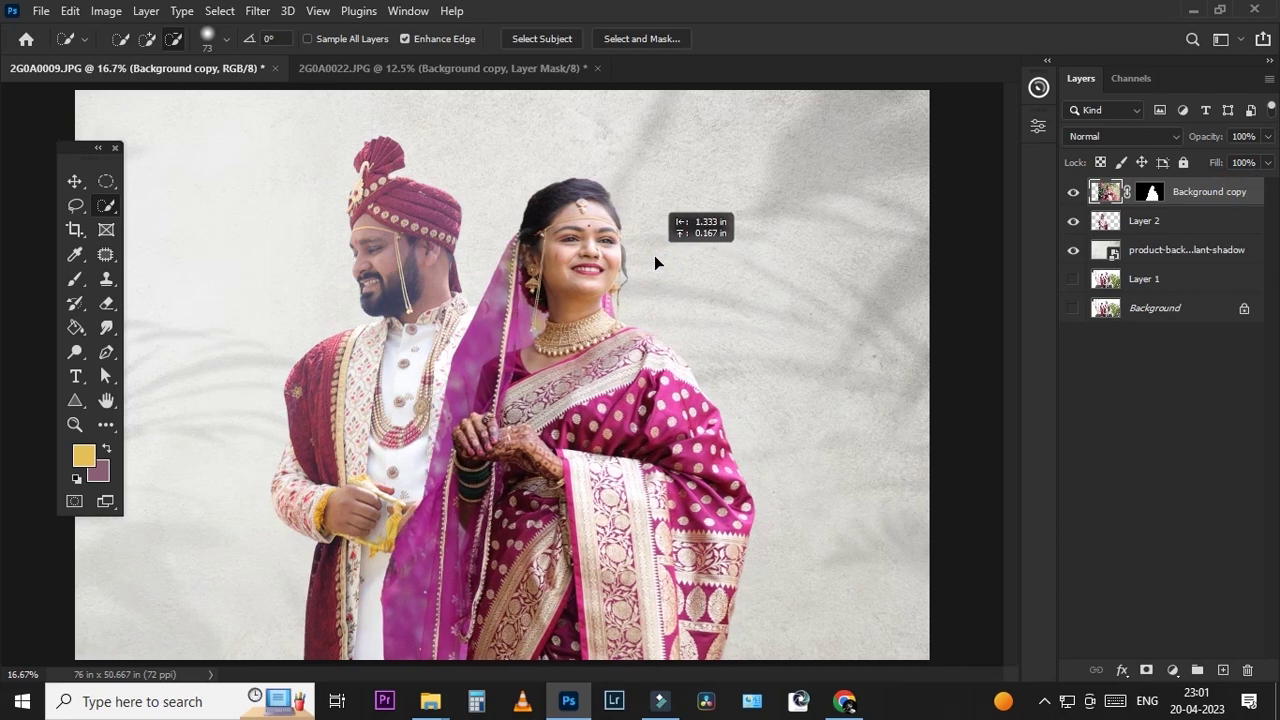
scroll(680, 268, down, 2)
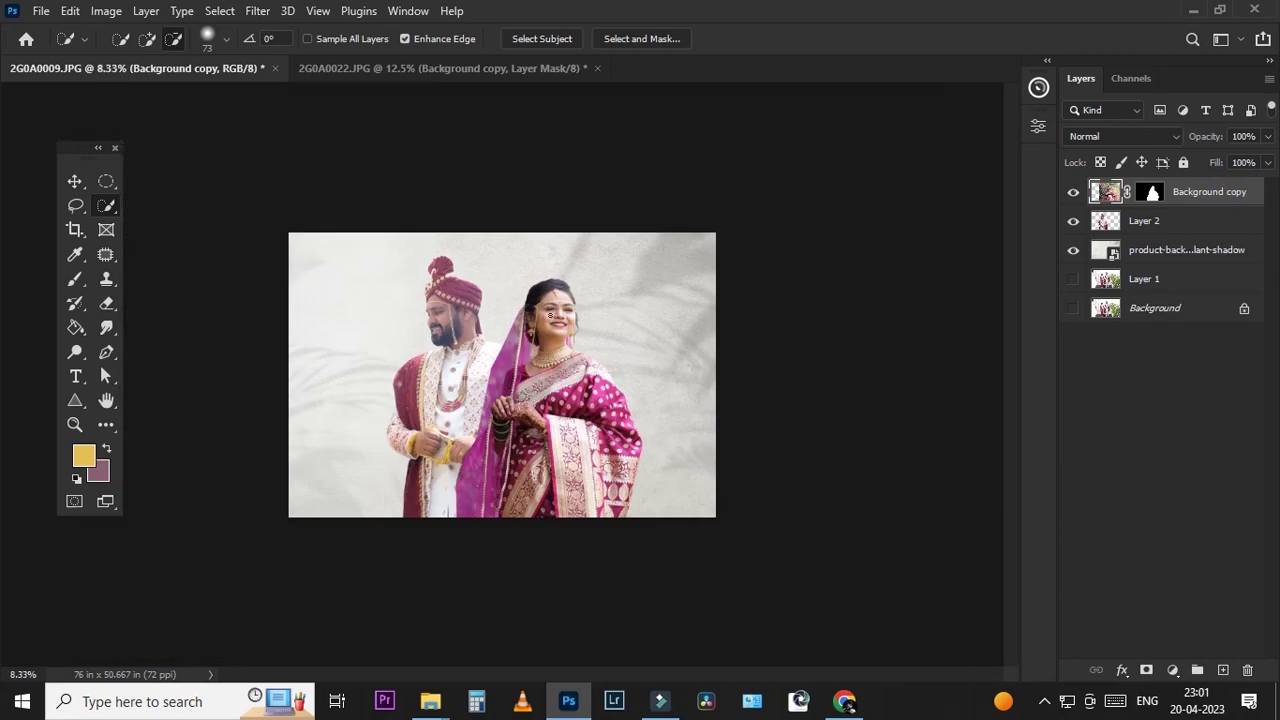
scroll(550, 316, up, 1)
click(1096, 259)
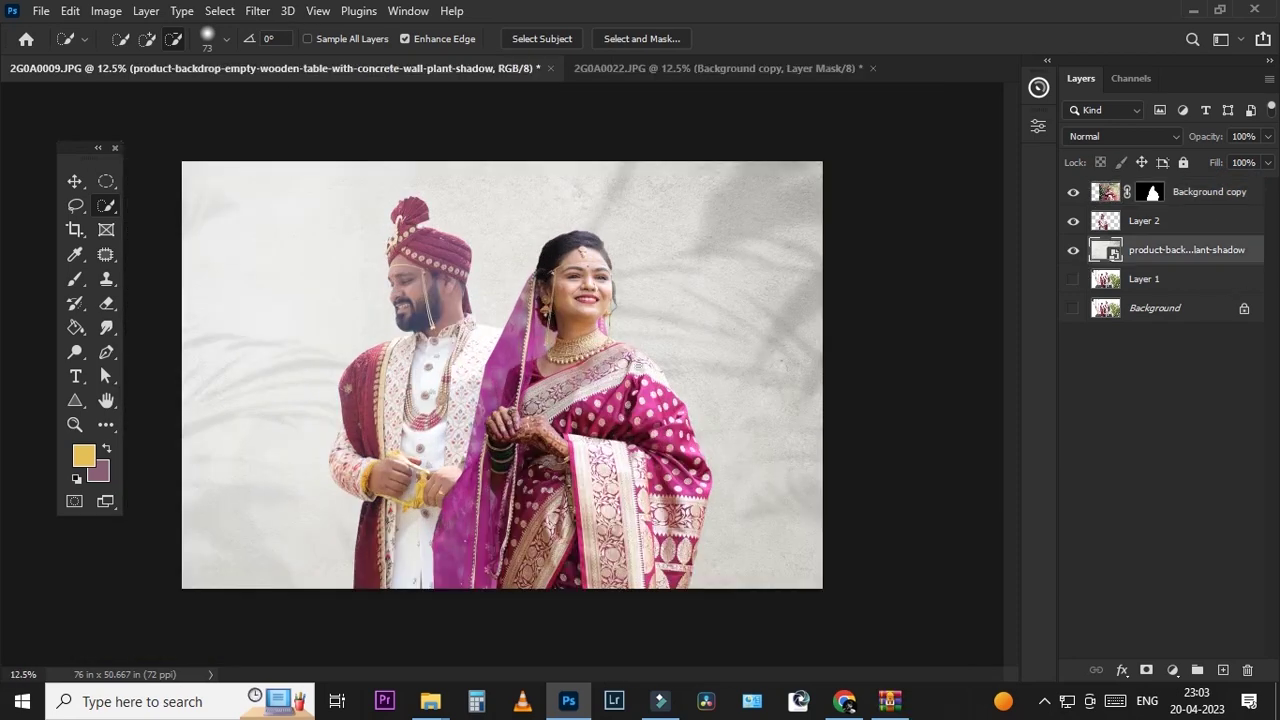
scroll(418, 233, up, 1)
scroll(400, 230, up, 2)
scroll(363, 226, up, 1)
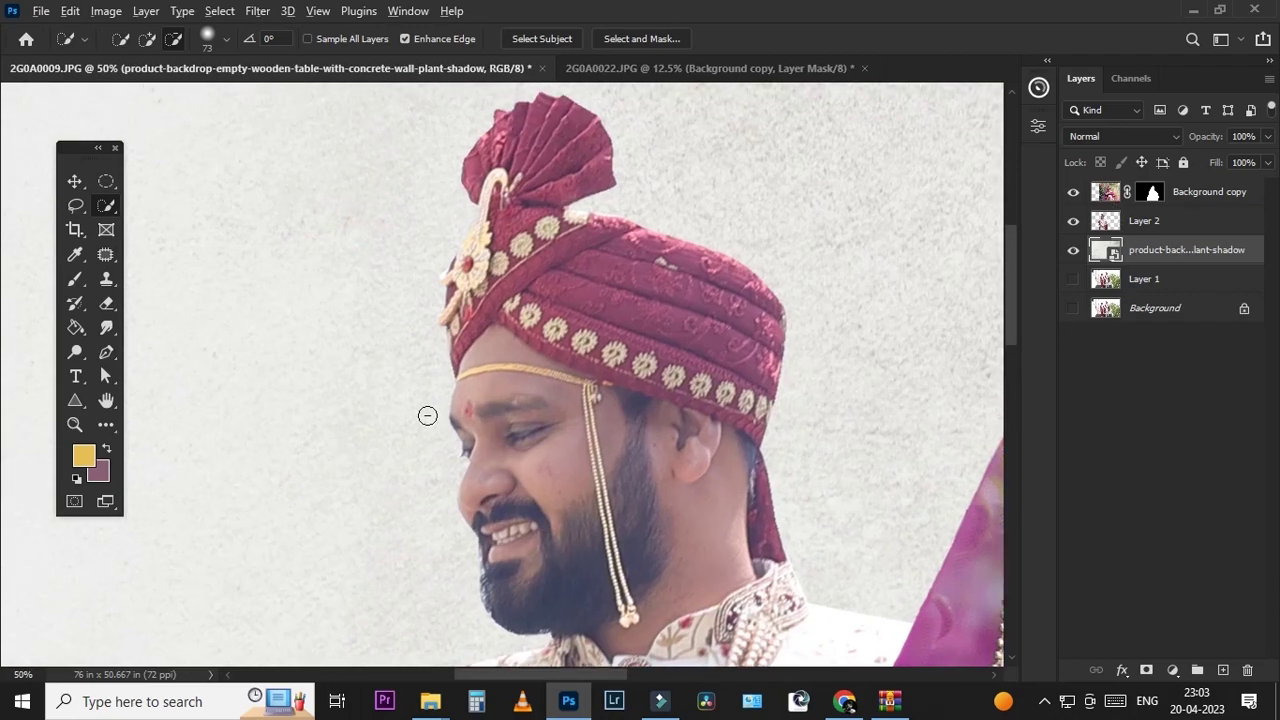
scroll(427, 415, down, 4)
scroll(580, 321, up, 1)
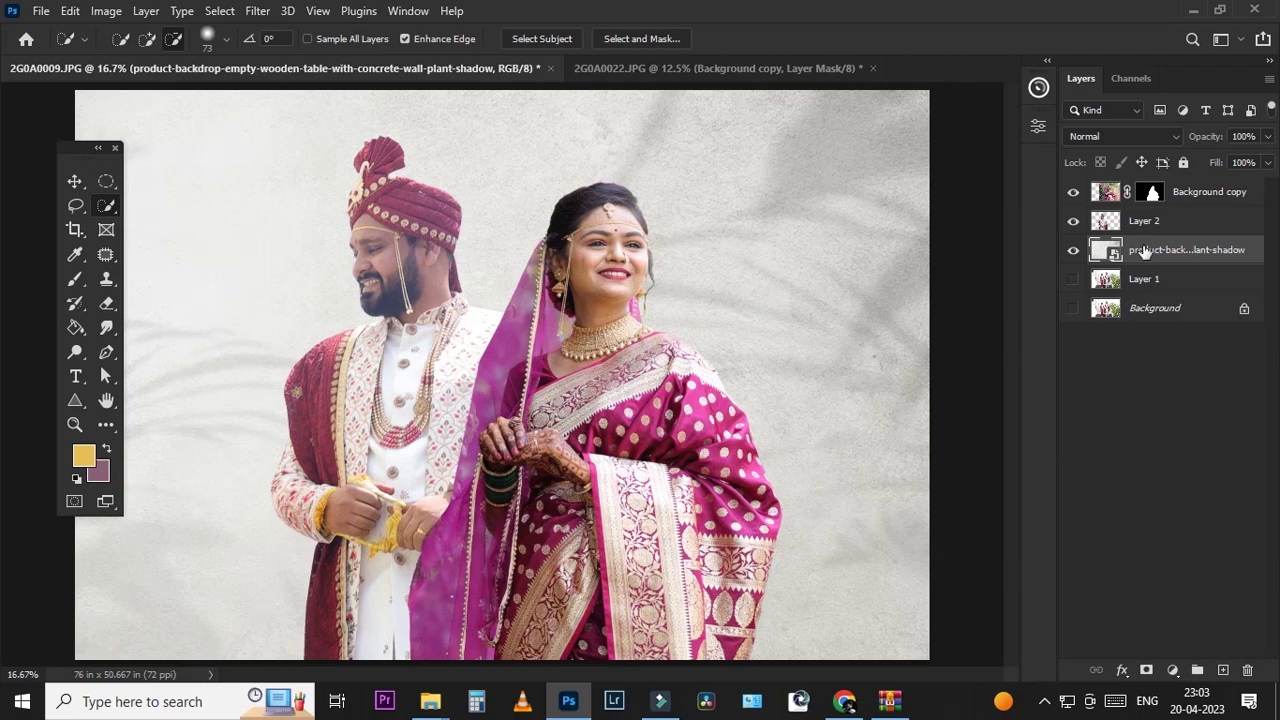
Step: Duplicate the groom and bride layers and hide both originals
click(1116, 228)
scroll(382, 225, up, 1)
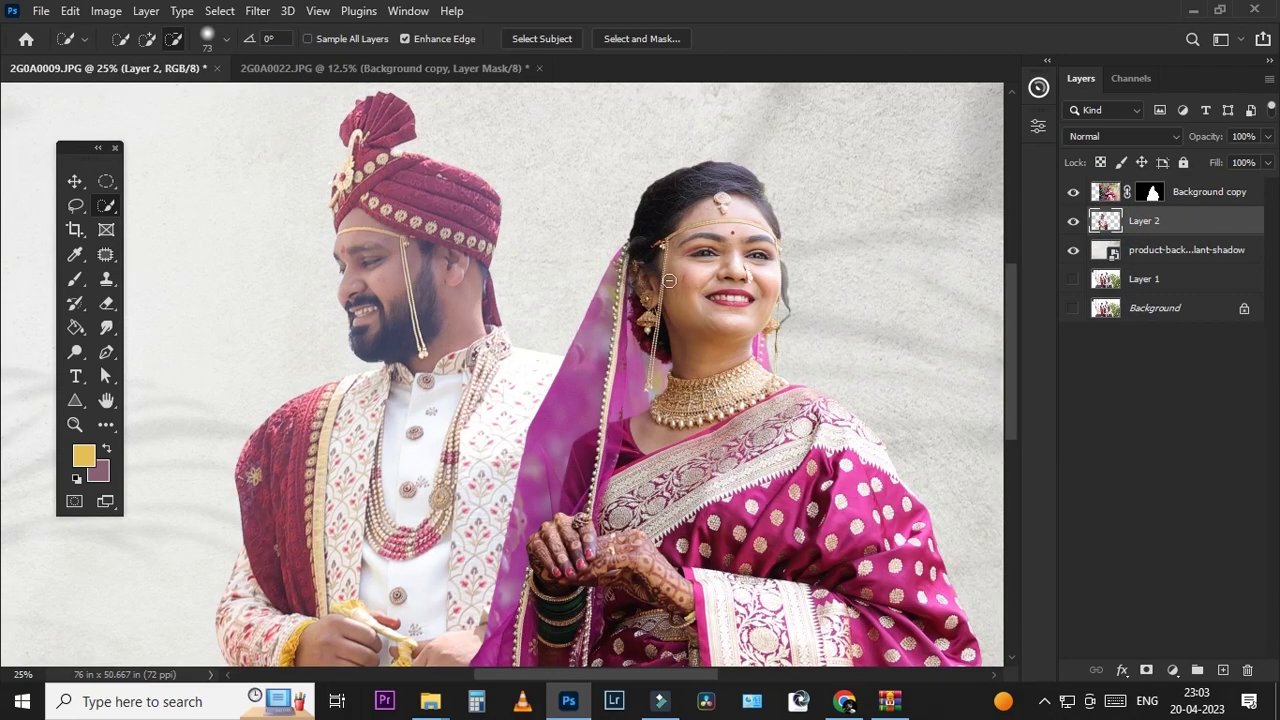
key(ctrl+j)
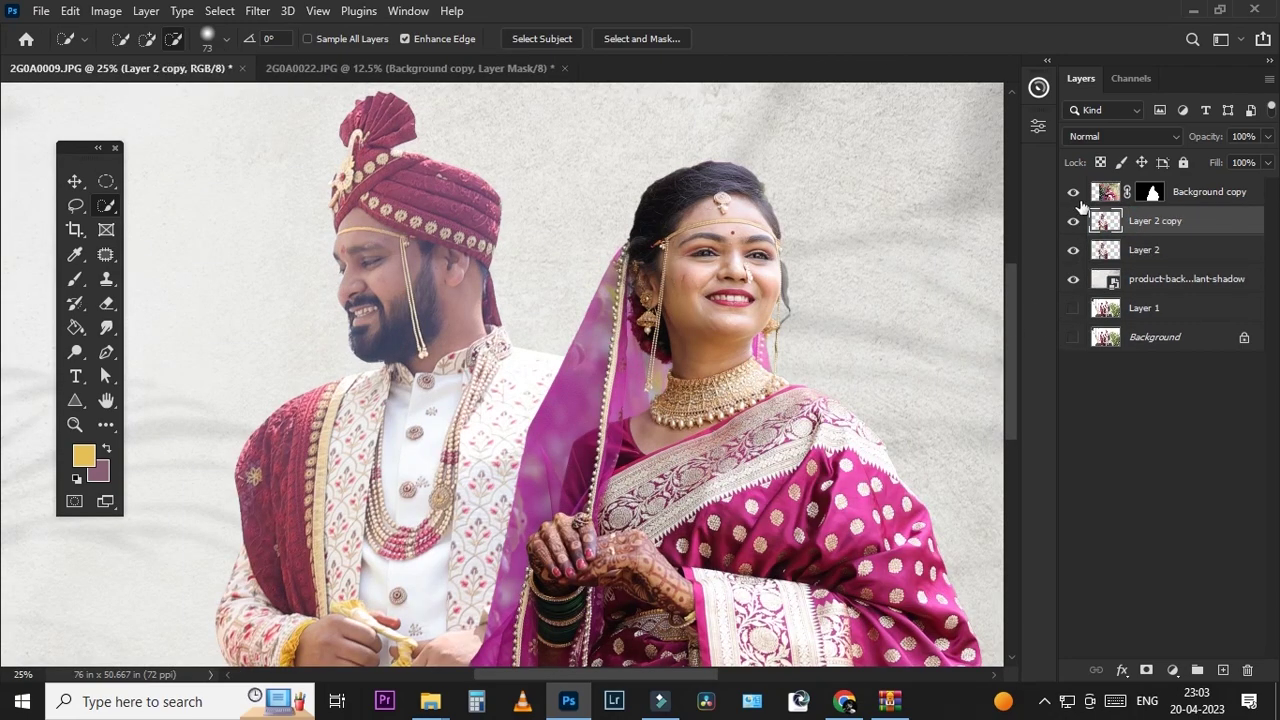
click(1112, 192)
key(ctrl+j)
click(1073, 221)
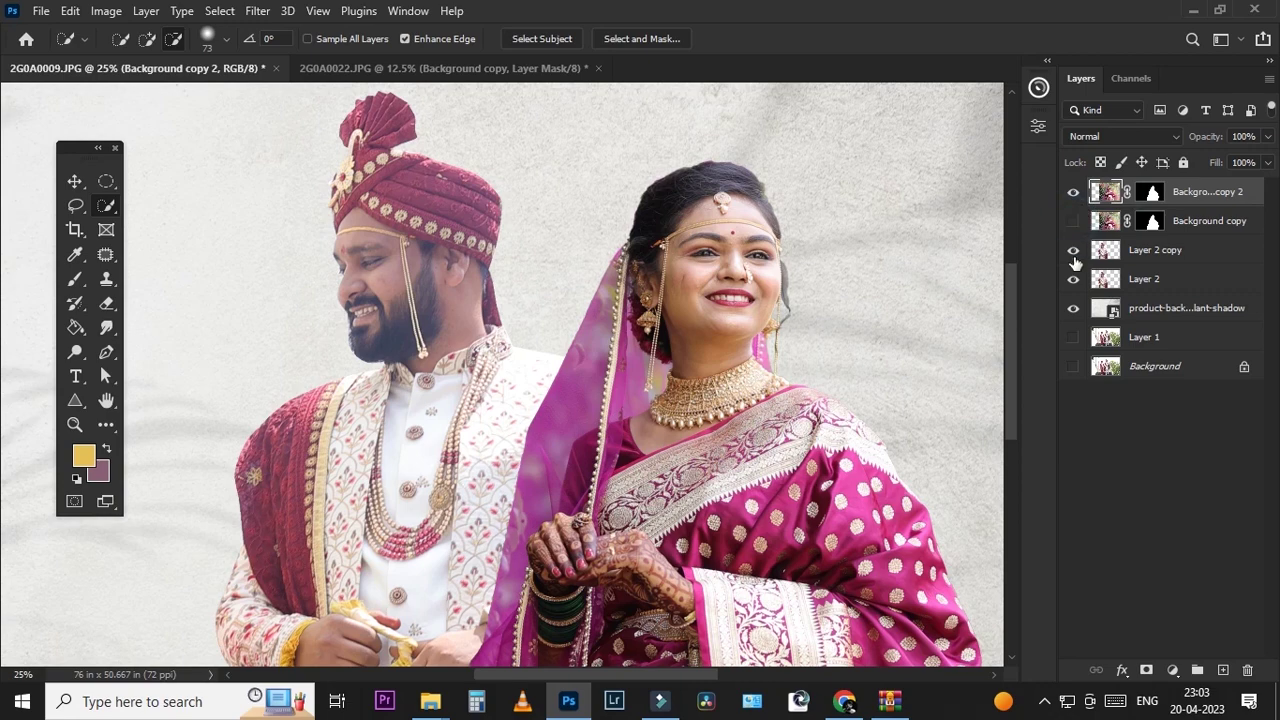
click(1073, 278)
Step: Open the Layer 2 copy groom layer in the Camera Raw filter
click(1112, 250)
scroll(329, 286, up, 1)
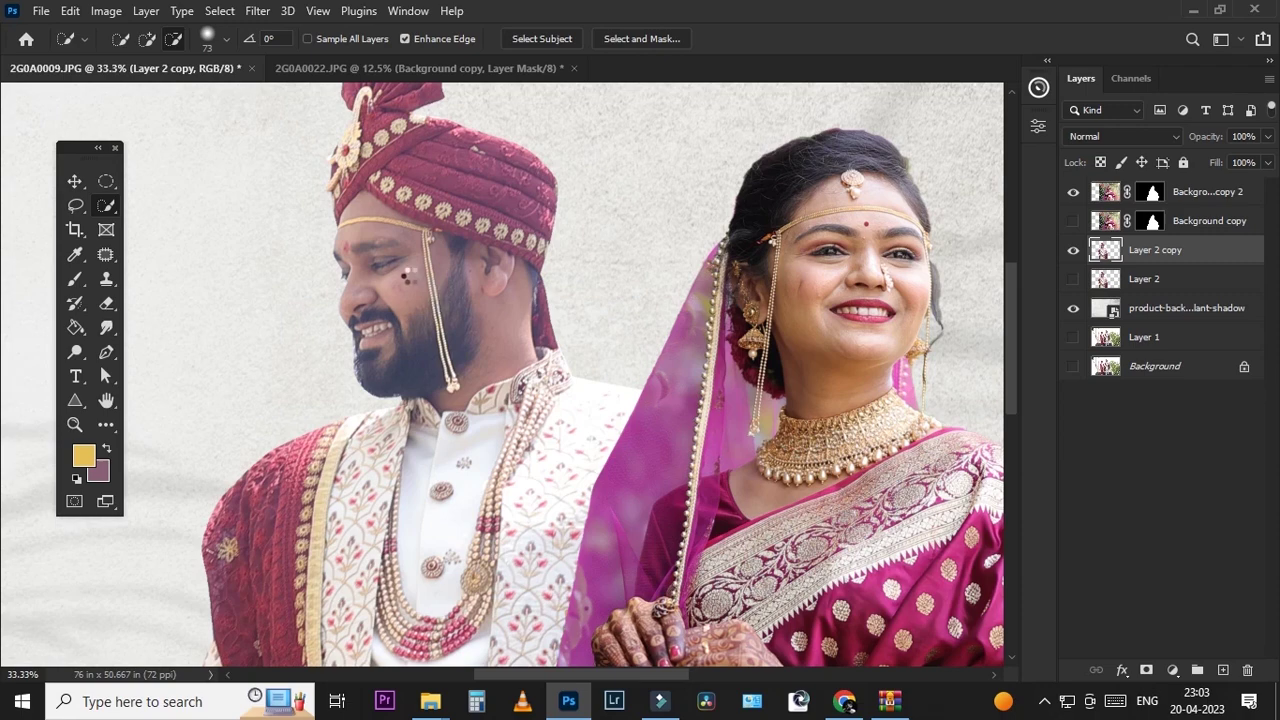
key(ctrl+shift+a)
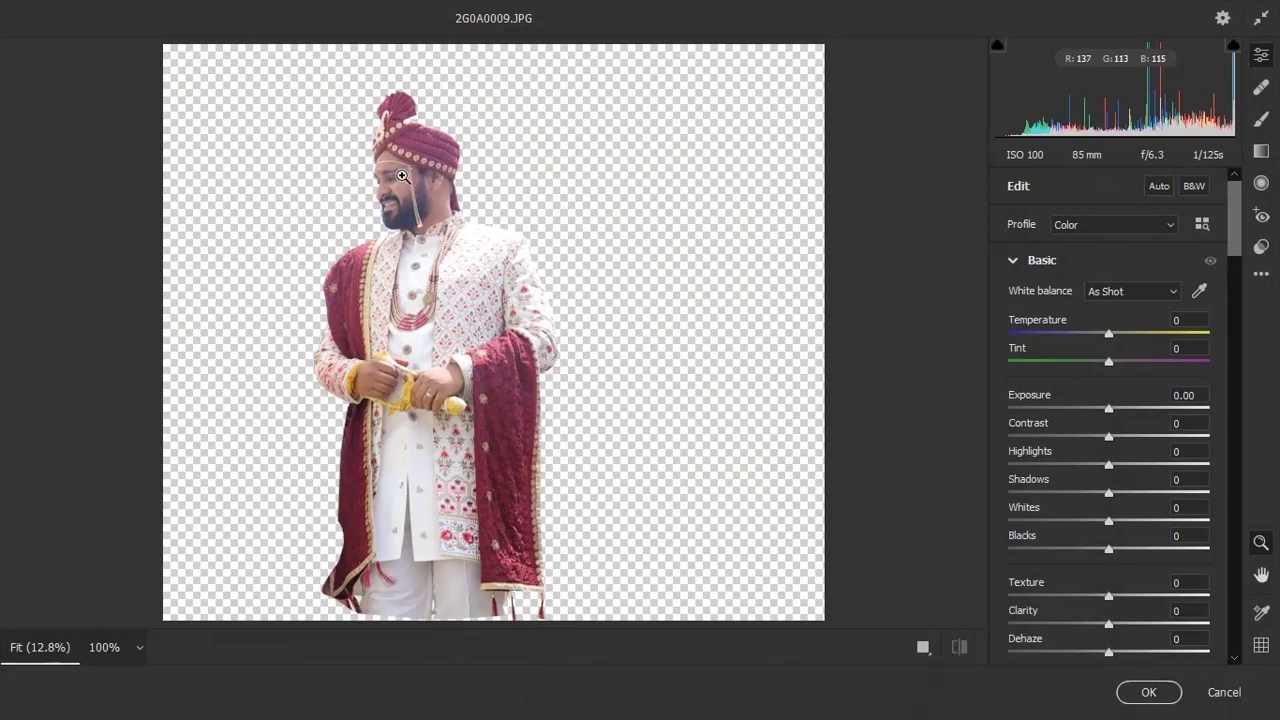
Step: Set contrast +32, blacks -33, shadows -5 and warm the white balance
click(402, 176)
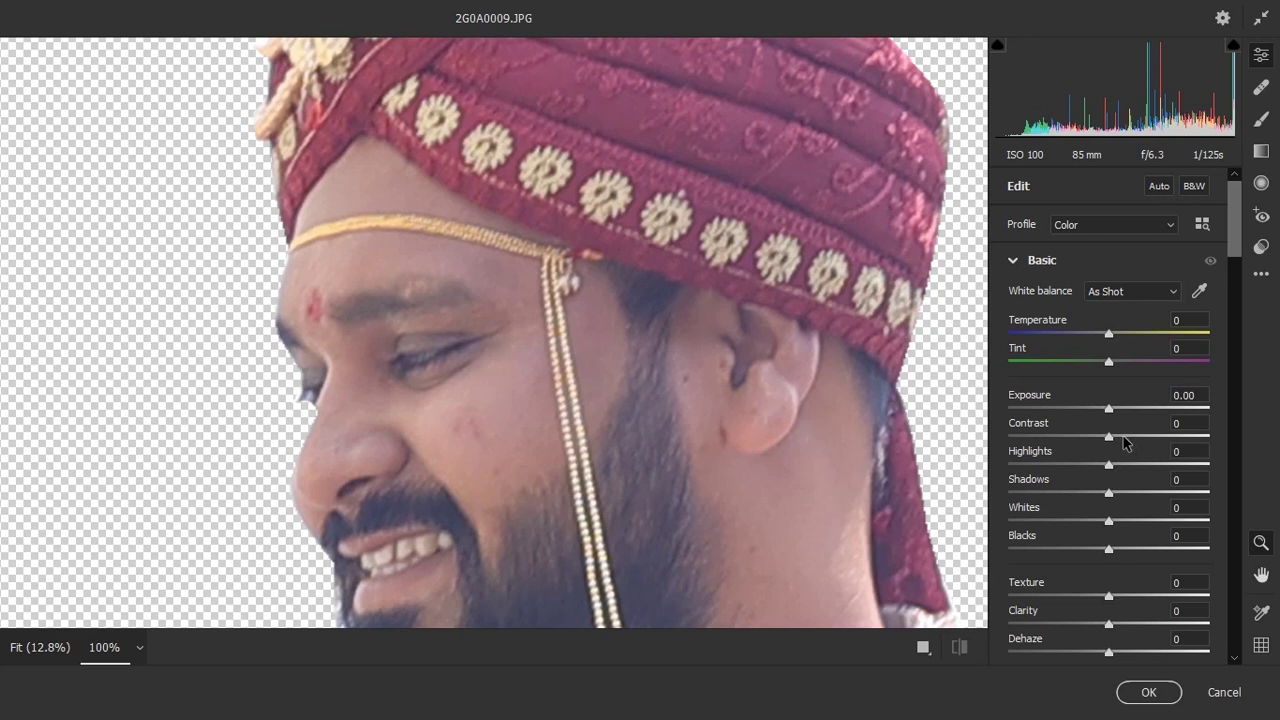
mouse_move(1124, 441)
mouse_down()
mouse_move(1162, 441)
mouse_move(1098, 464)
mouse_move(1095, 493)
mouse_up()
drag(1108, 548, 1077, 547)
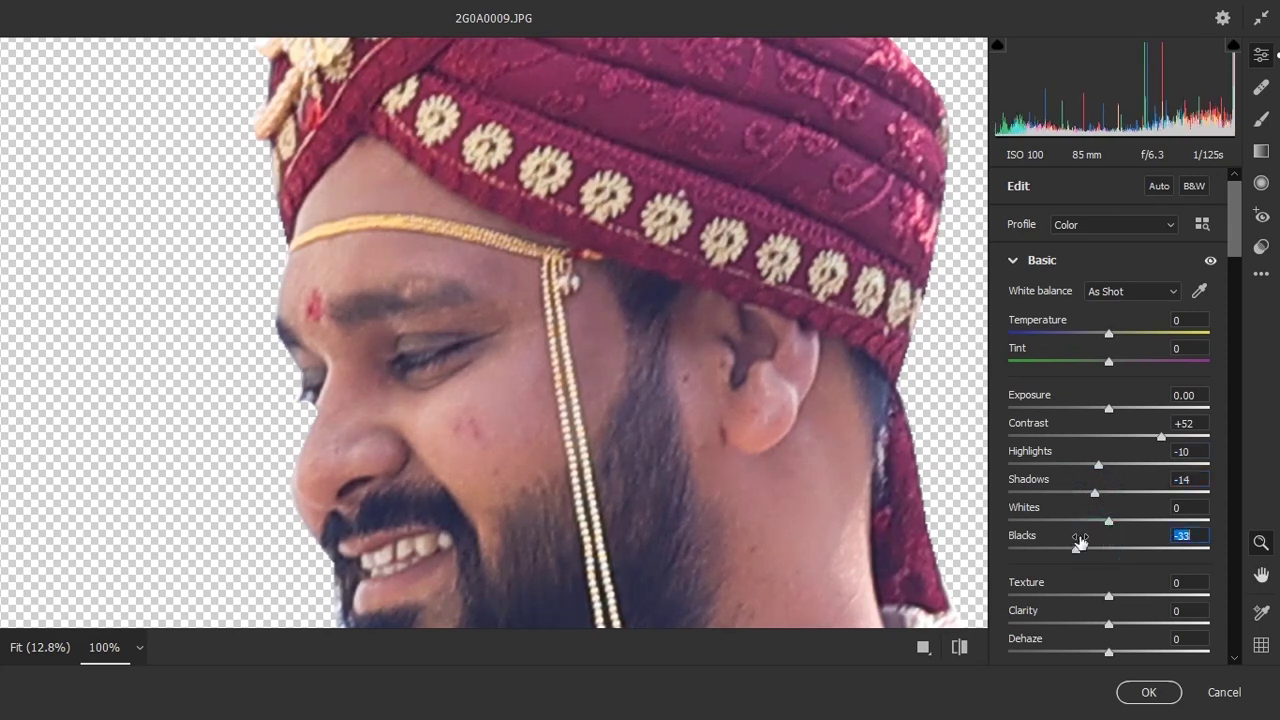
drag(1097, 493, 1105, 493)
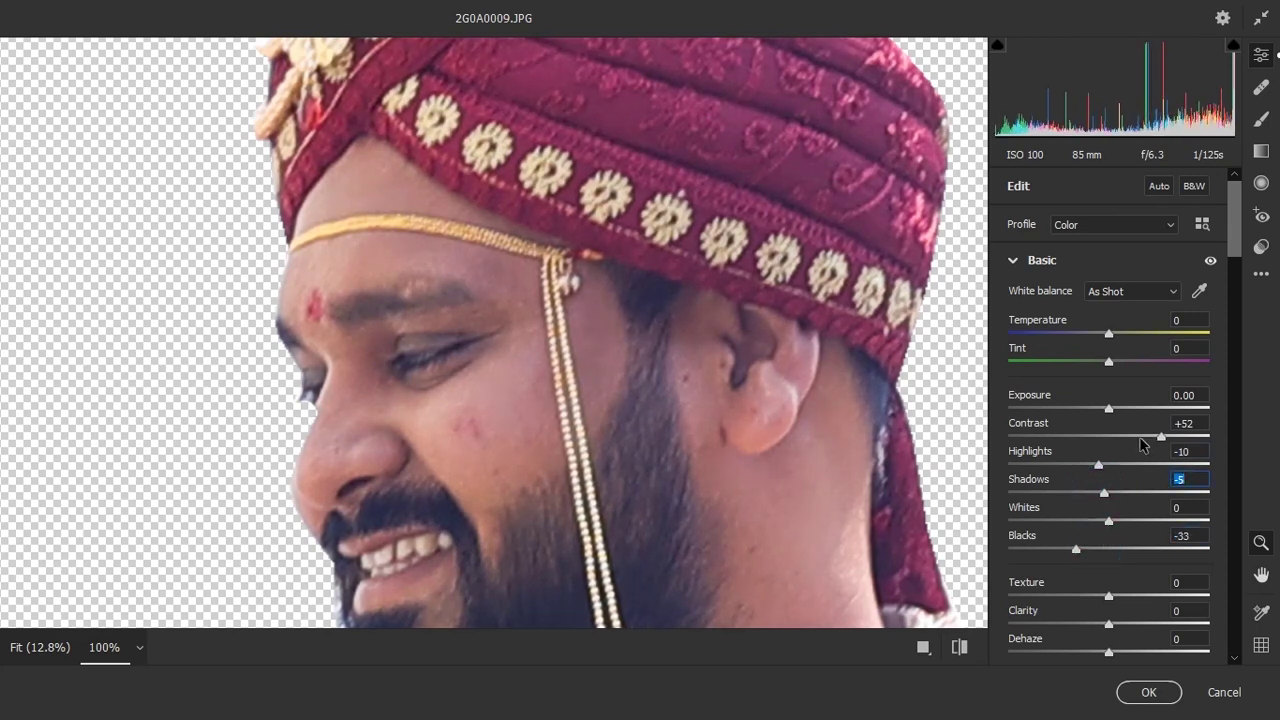
click(1141, 439)
mouse_move(1108, 340)
mouse_down()
mouse_move(1127, 368)
mouse_move(1117, 338)
mouse_move(1110, 367)
mouse_up()
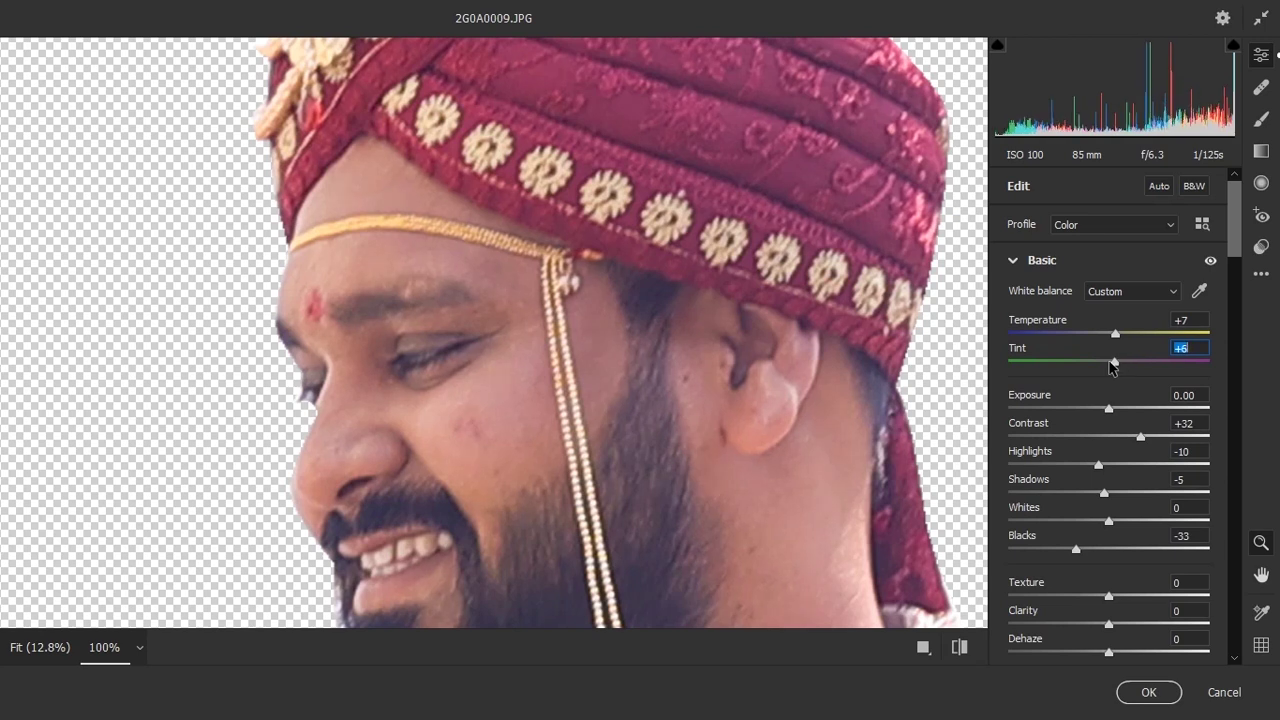
Step: Add texture -5, clarity +2, orange saturation -20, red/orange luminance +5/+8, then apply
scroll(1110, 380, down, 3)
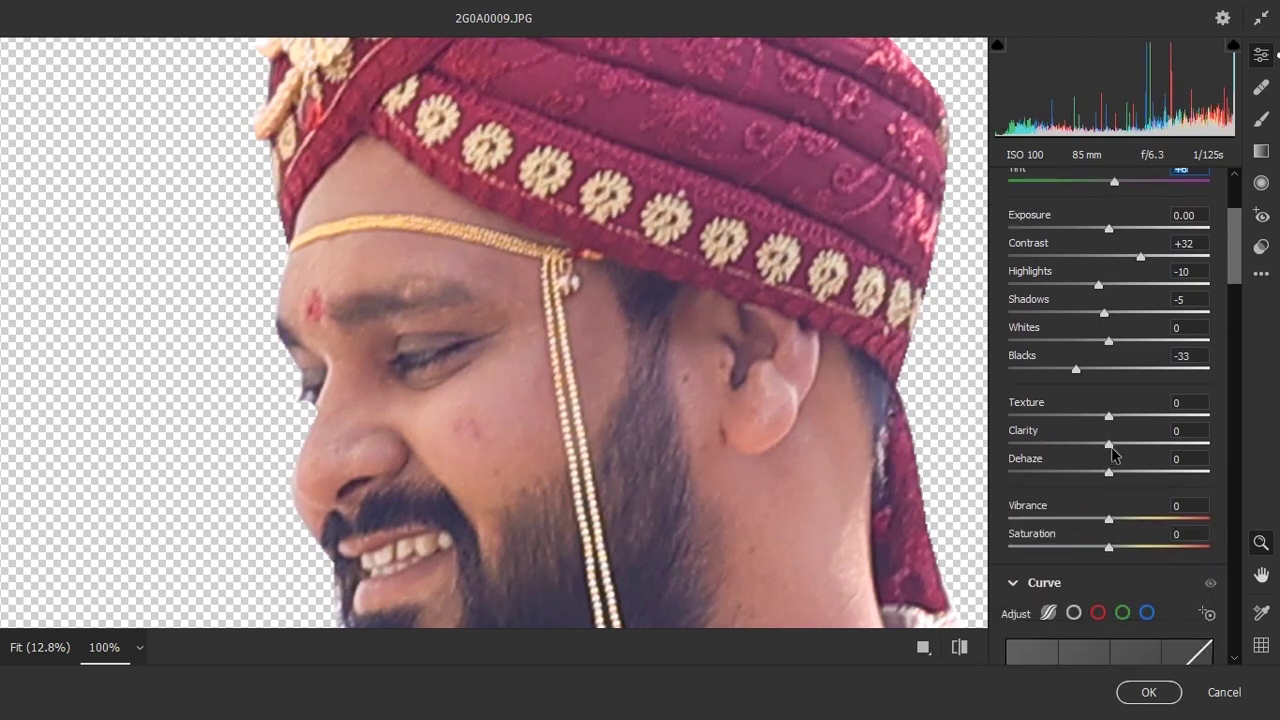
drag(1111, 446, 1115, 445)
click(1103, 414)
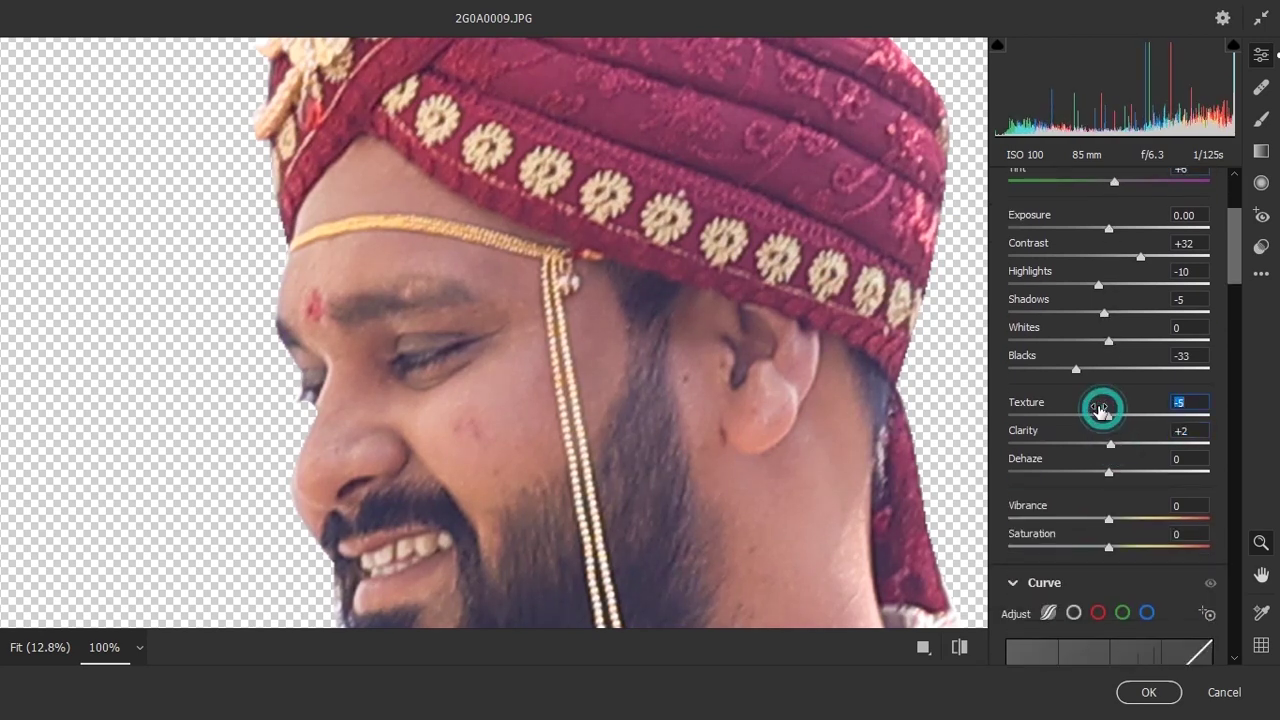
scroll(1106, 463, down, 3)
scroll(1104, 472, down, 5)
scroll(1104, 476, down, 1)
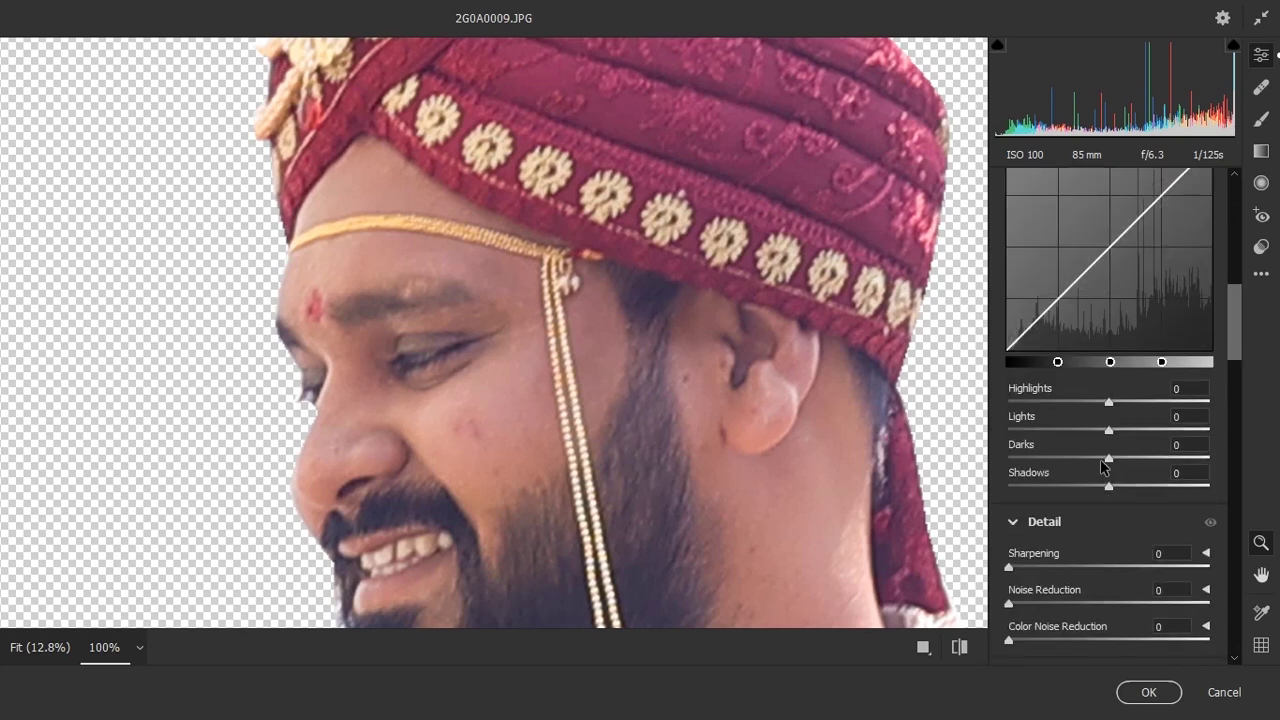
scroll(1106, 490, down, 2)
scroll(1110, 510, down, 2)
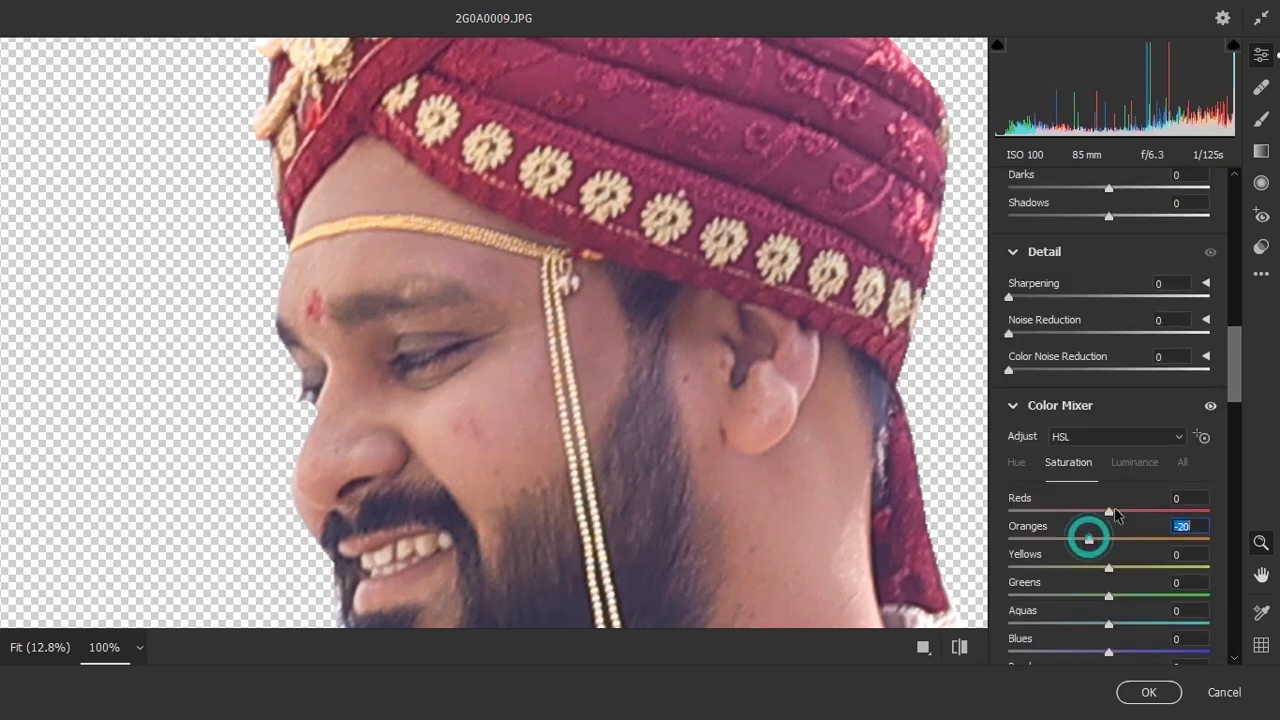
mouse_move(1108, 512)
mouse_down()
mouse_move(1114, 503)
mouse_move(1098, 511)
mouse_move(1117, 539)
mouse_up()
click(1134, 462)
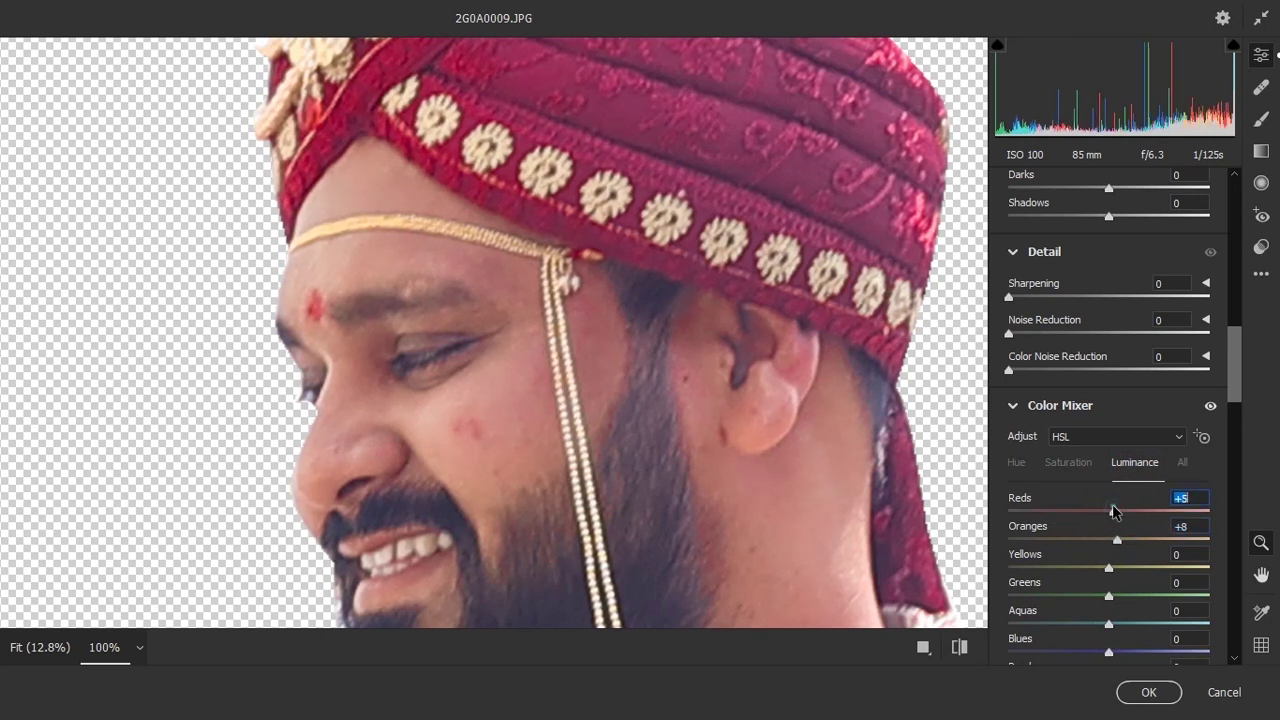
click(651, 380)
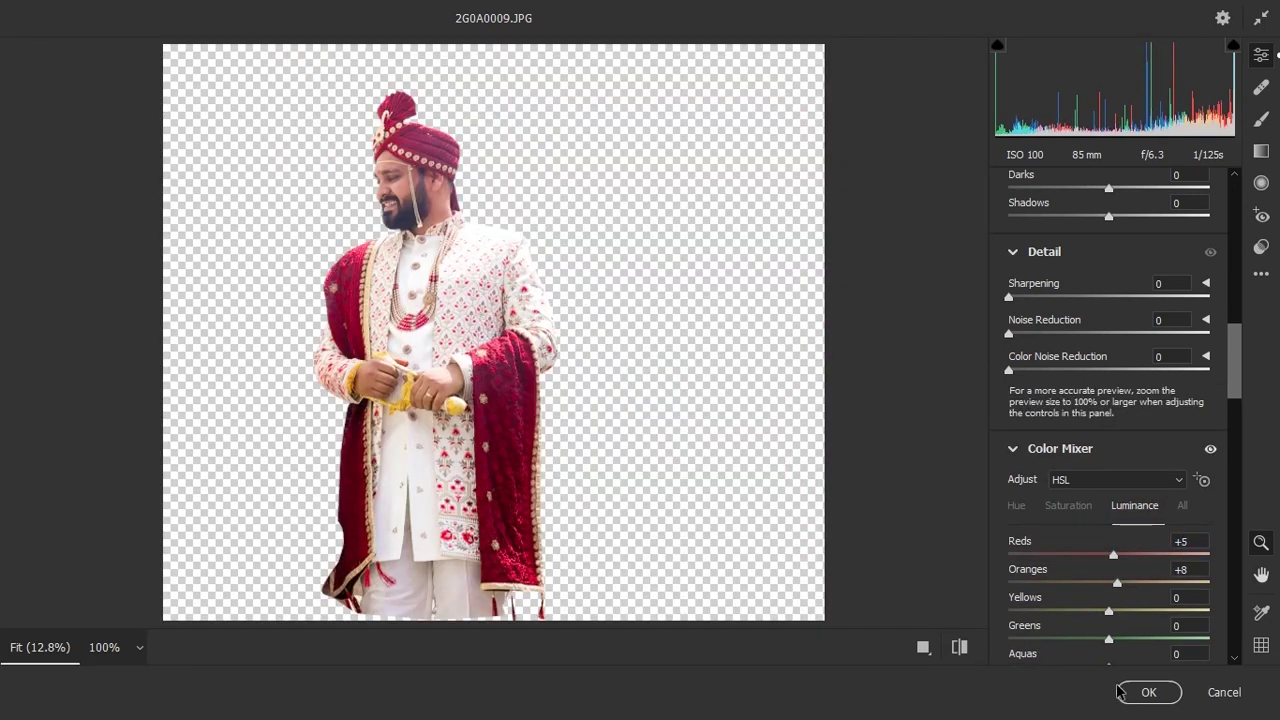
click(1118, 692)
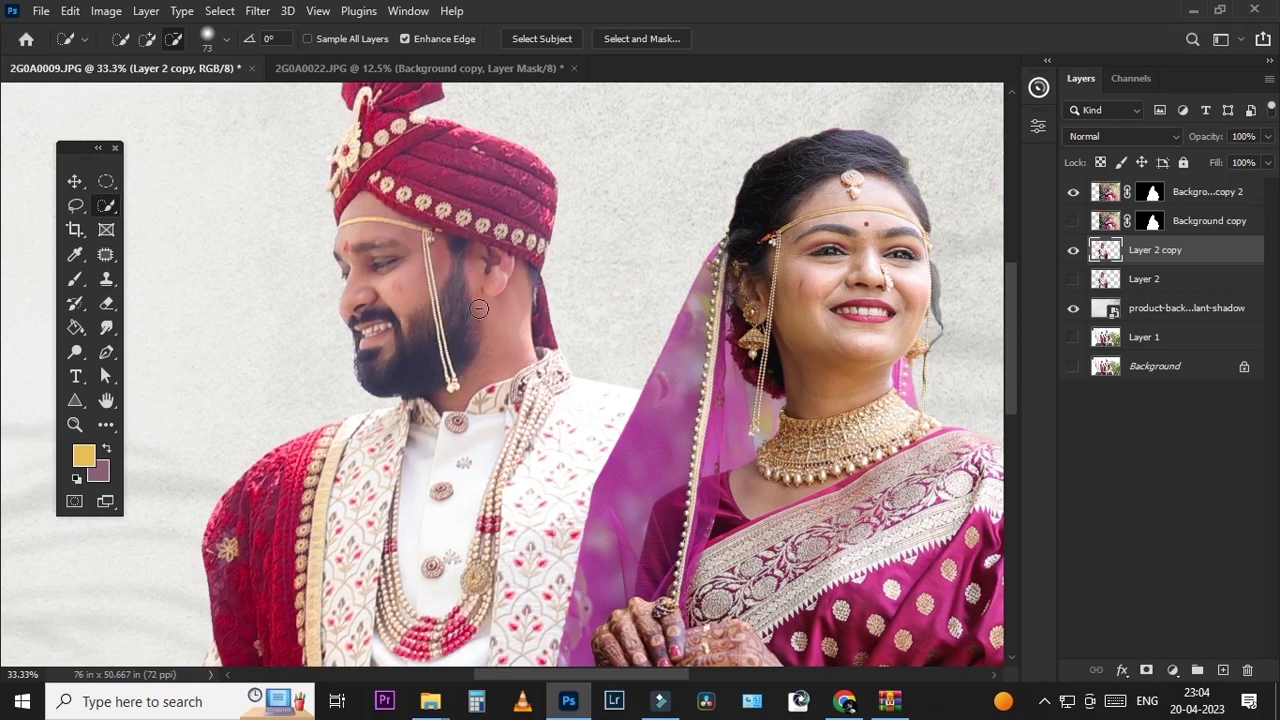
Step: Zoom out and scroll to view the whole couple composite
key(ctrl+minus)
key(ctrl+minus)
key(ctrl+minus)
scroll(460, 282, up, 1)
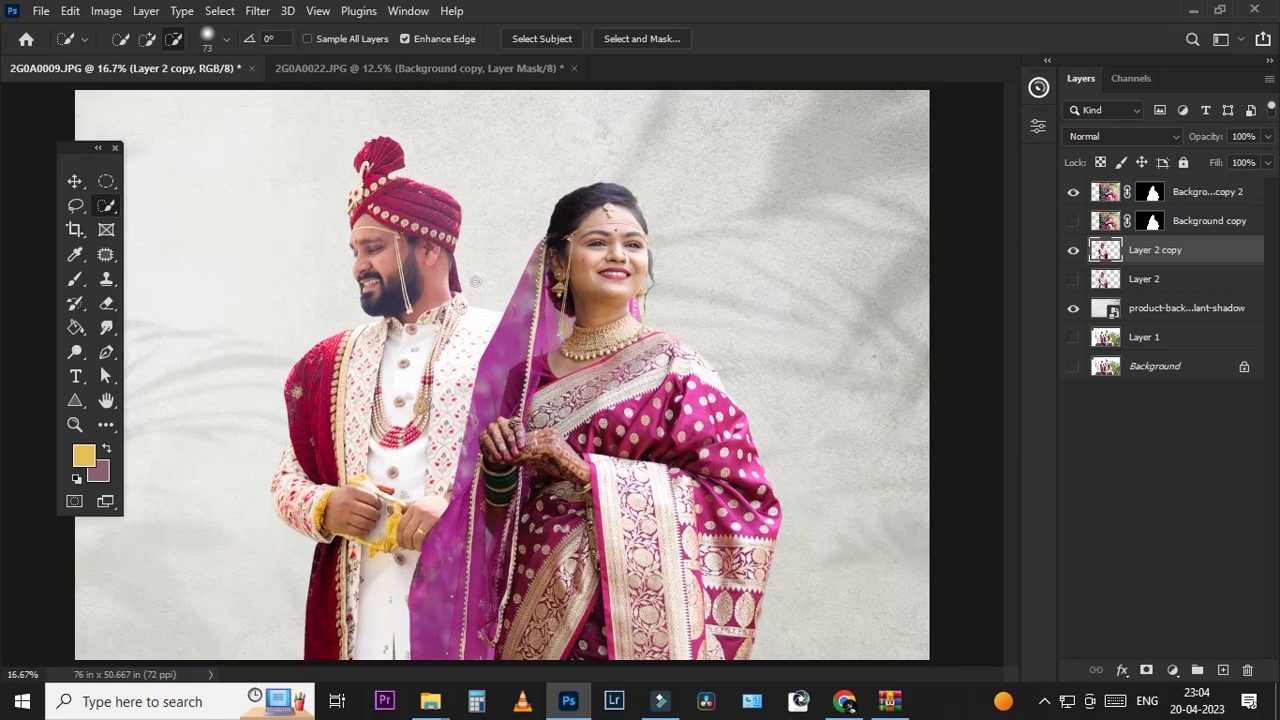
scroll(551, 261, up, 1)
scroll(323, 260, down, 2)
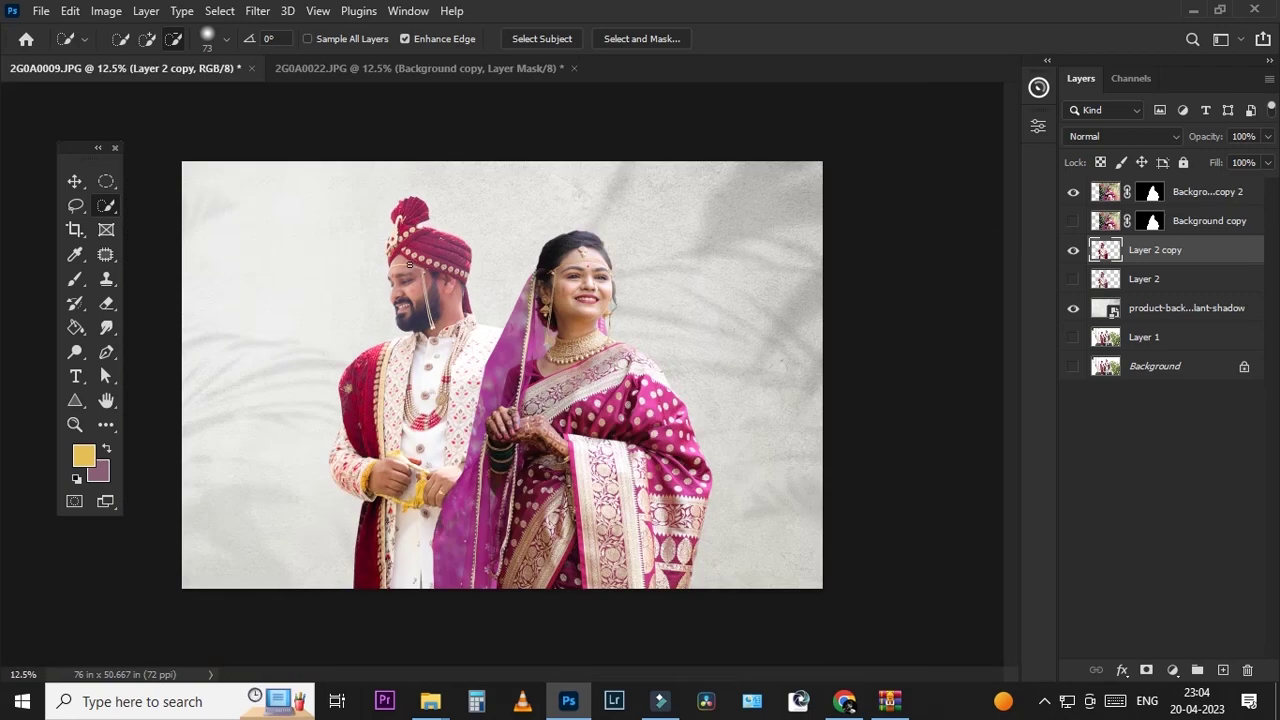
scroll(409, 264, up, 1)
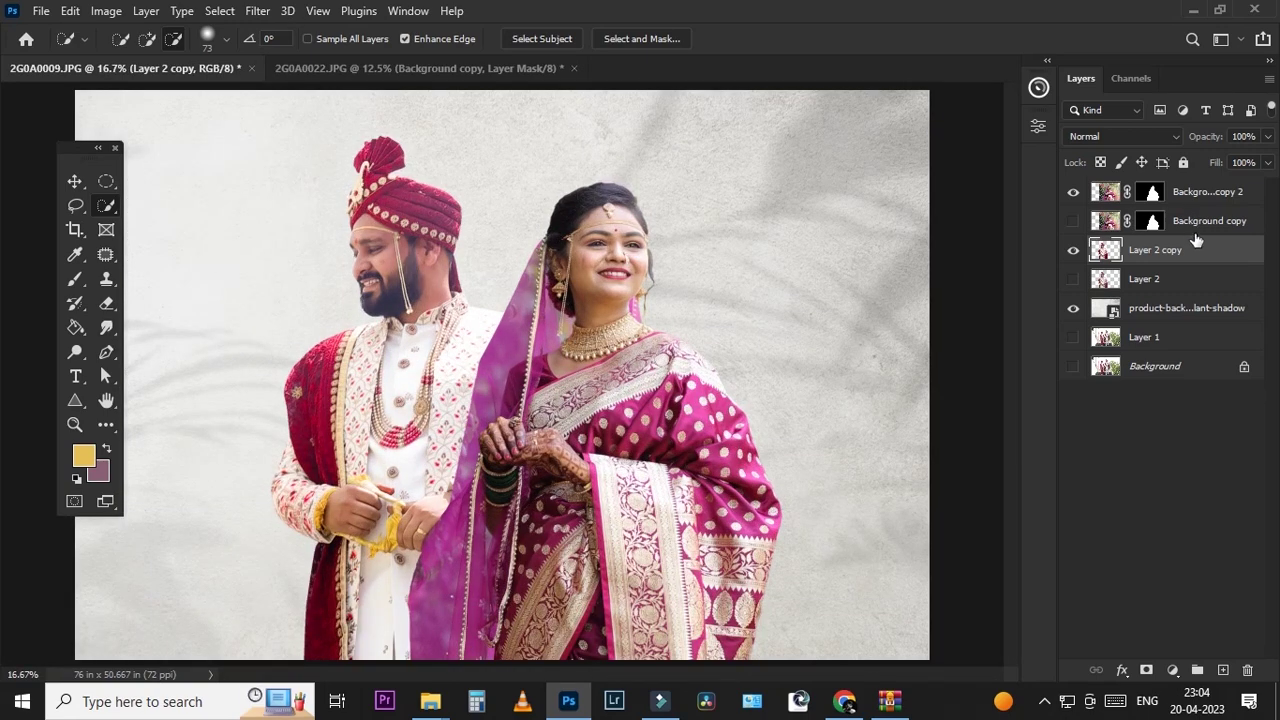
Step: Select the Background copy 2 layer and zoom in and out to inspect the photo
click(1186, 194)
key(ctrl+minus)
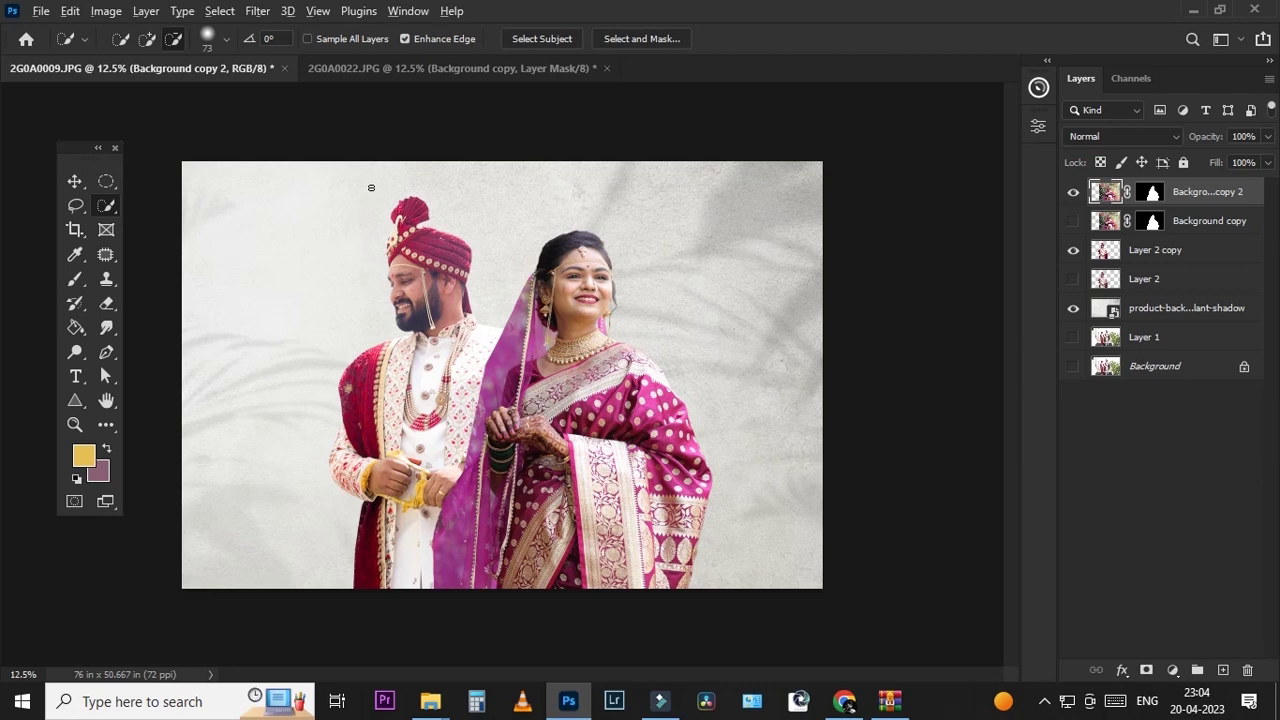
key(ctrl+plus)
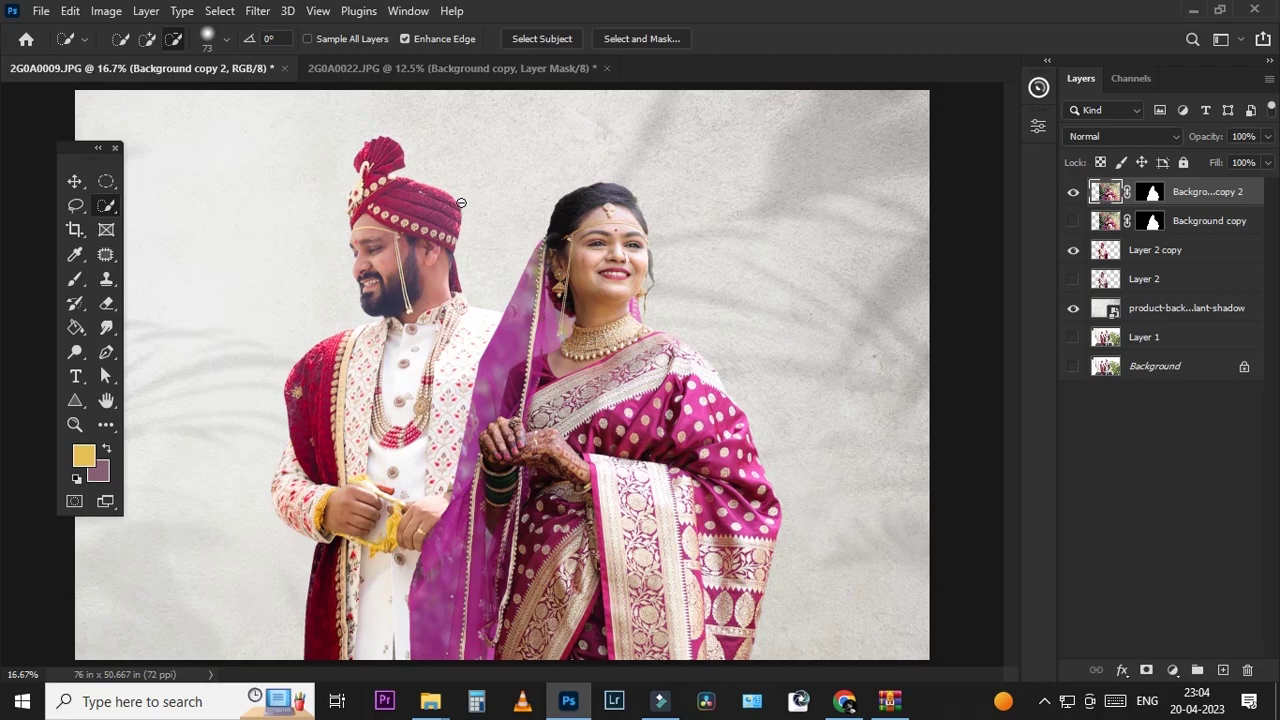
scroll(480, 550, up, 1)
scroll(400, 520, up, 2)
scroll(353, 483, down, 1)
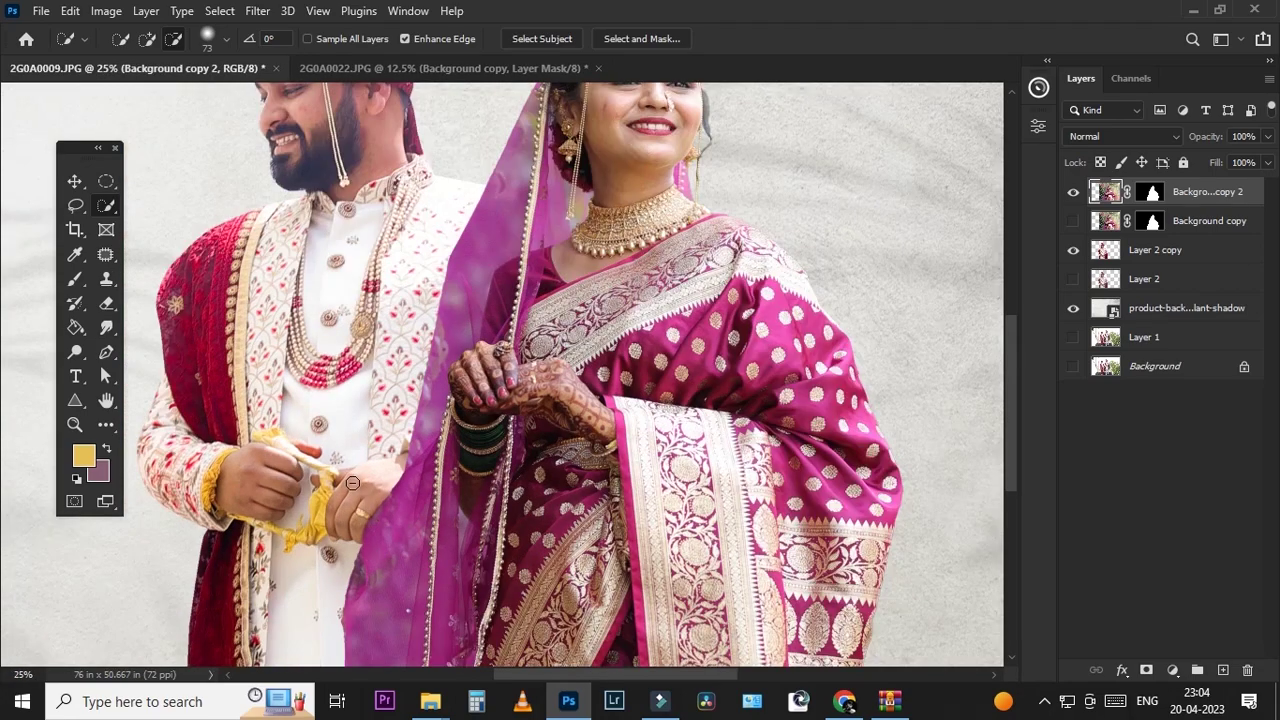
scroll(353, 483, down, 1)
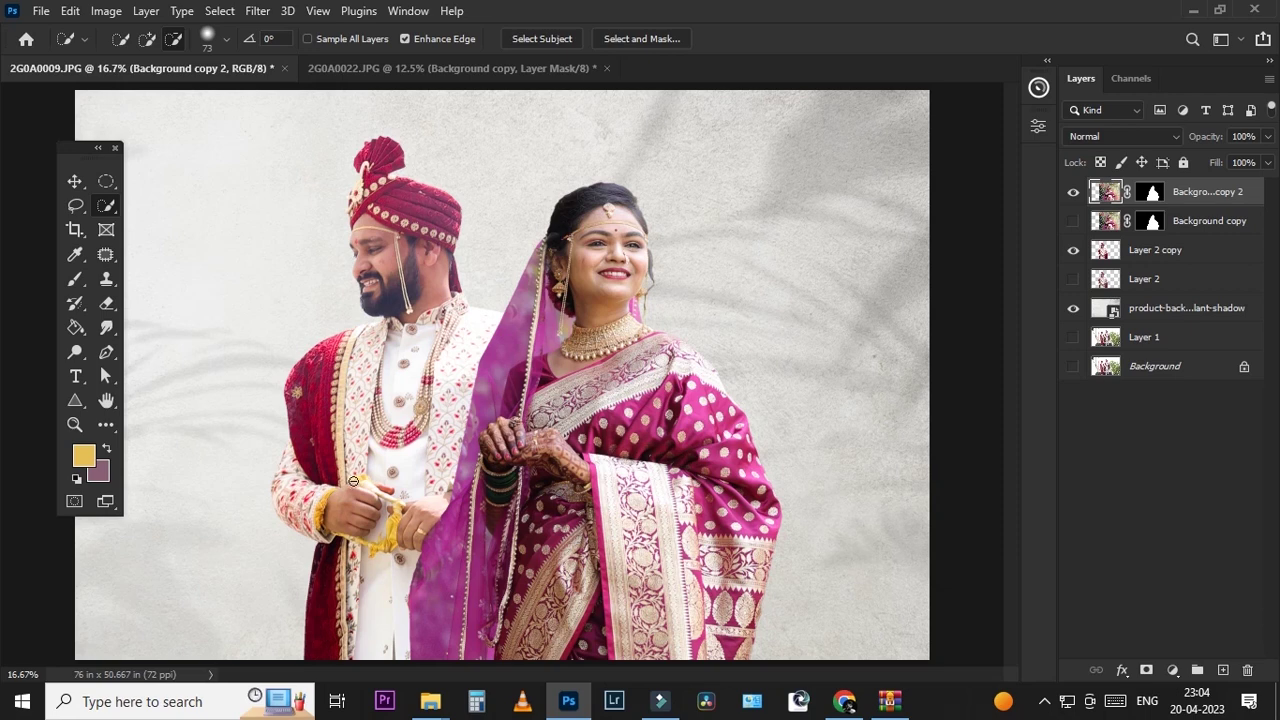
scroll(535, 413, down, 1)
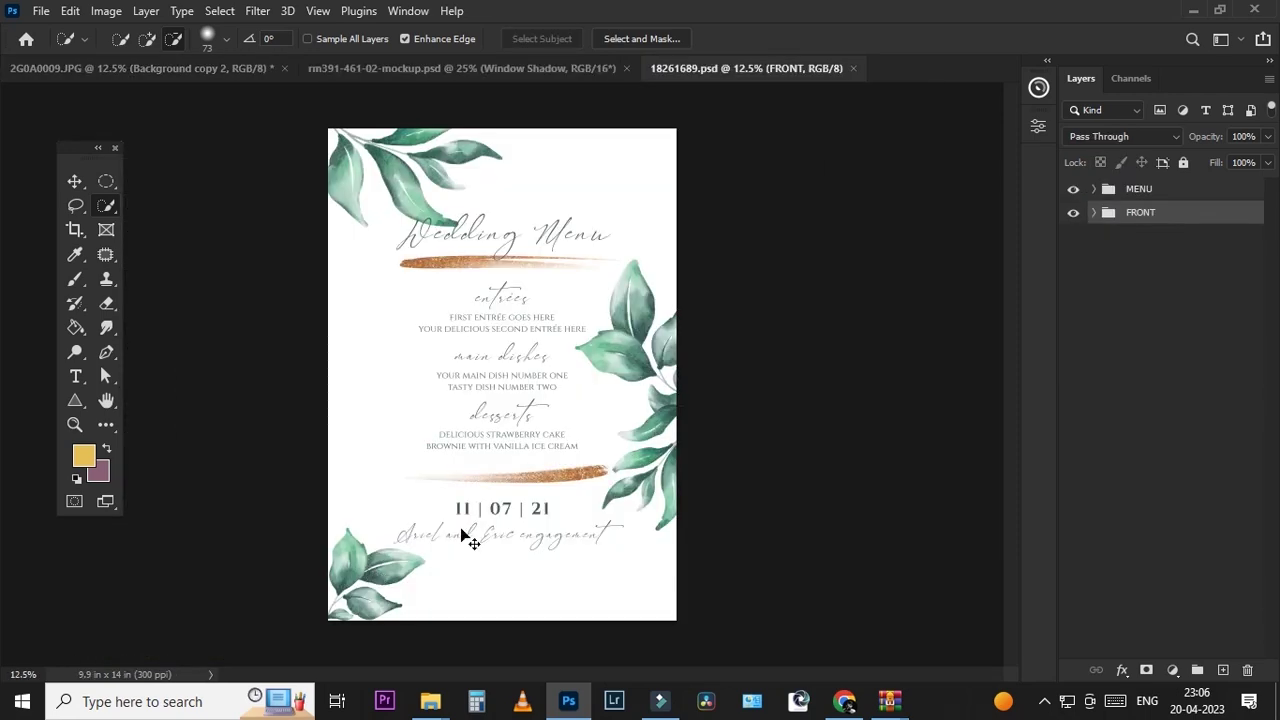
Step: Drag the menu design's ELEMENTS leaf group into the couple photo
ctrl+right_click(620, 358)
click(686, 366)
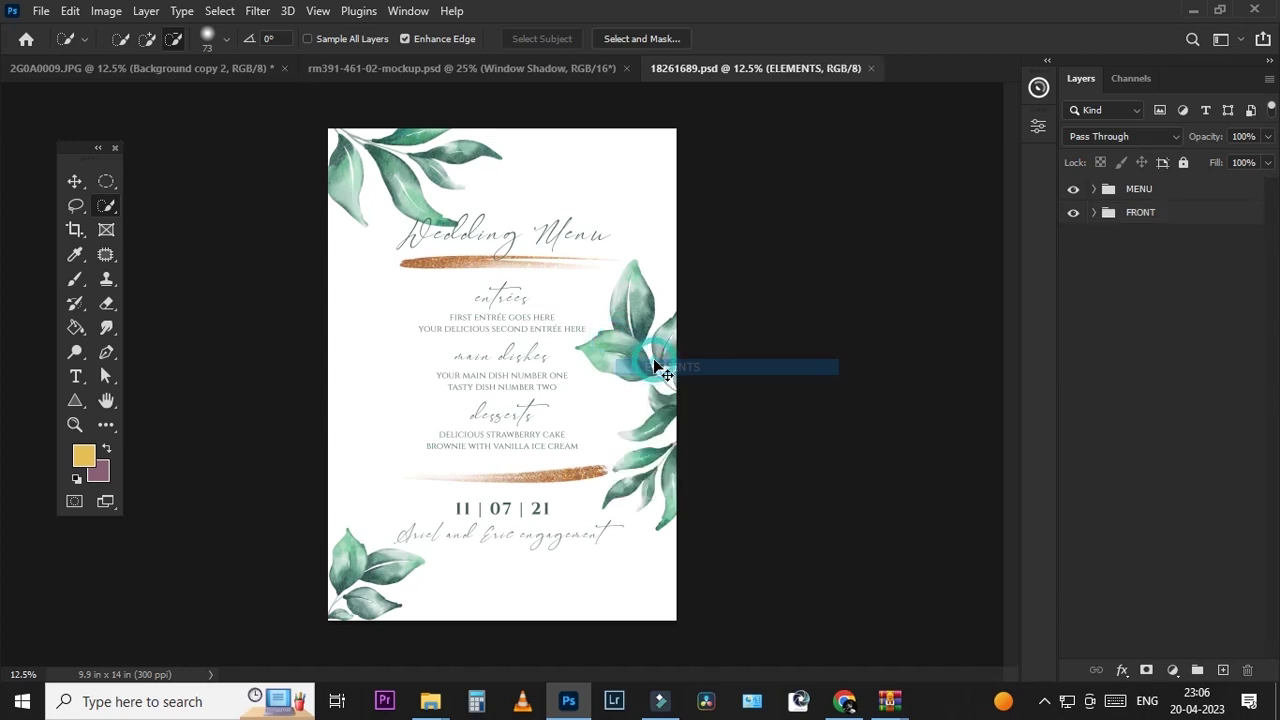
mouse_move(653, 360)
mouse_down()
mouse_move(285, 212)
mouse_move(469, 287)
mouse_move(617, 428)
mouse_move(603, 440)
mouse_up()
key(ctrl+minus)
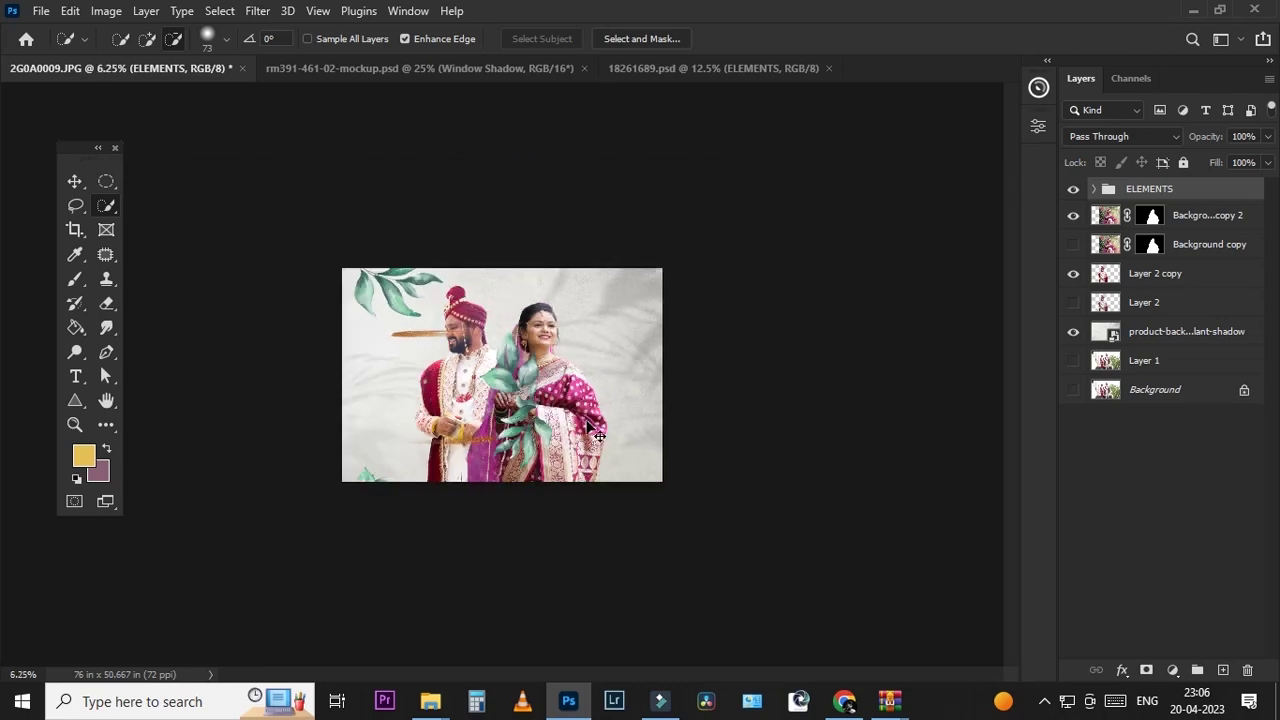
Step: Scale the imported leaves to about 137% and shift them right and down over the photo
key(ctrl+t)
drag(551, 518, 545, 487)
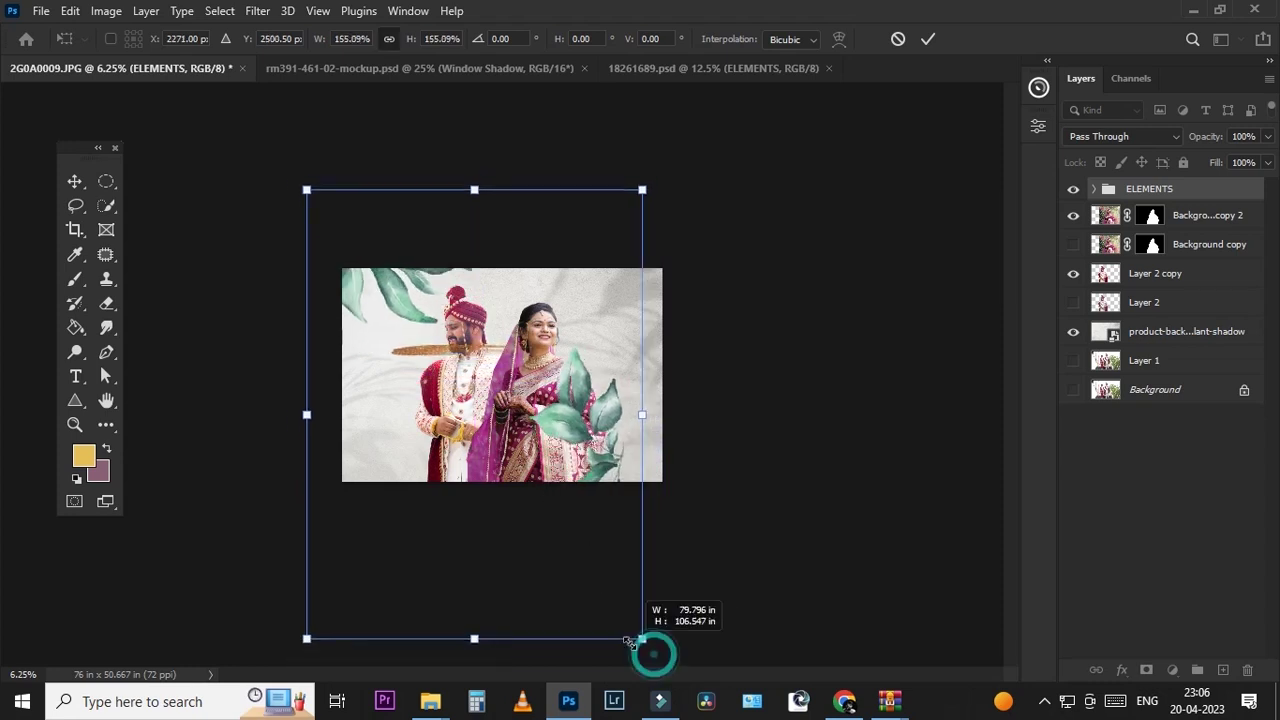
drag(654, 654, 623, 609)
drag(531, 558, 593, 574)
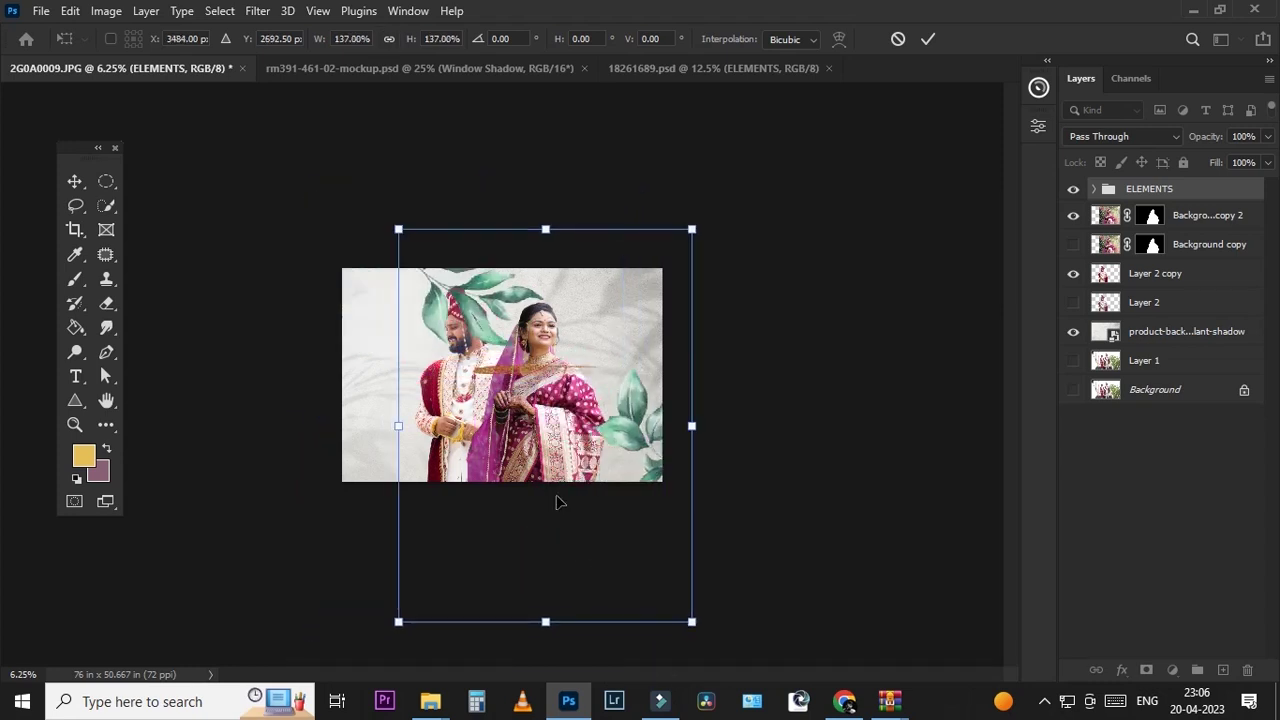
double_click(556, 494)
key(w)
key(ctrl+plus)
Step: Move a LEAVES sprig cluster to the photo's bottom-right corner
click(1191, 334)
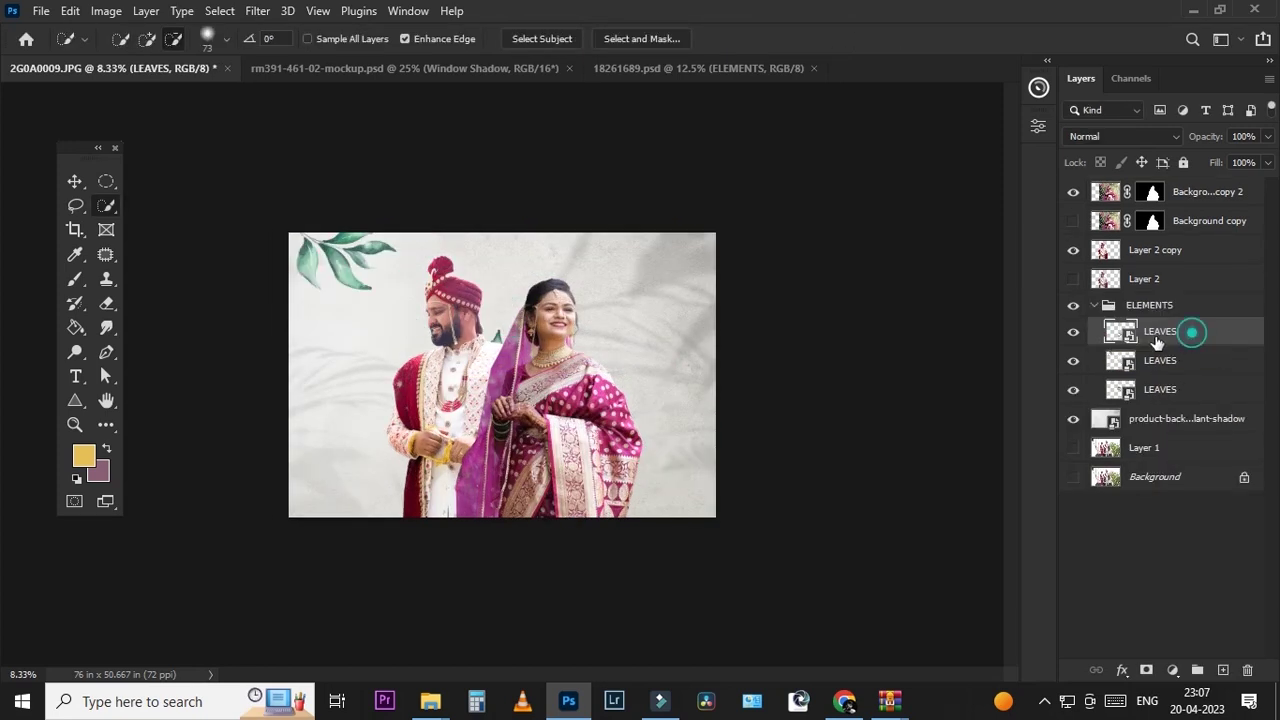
click(1070, 343)
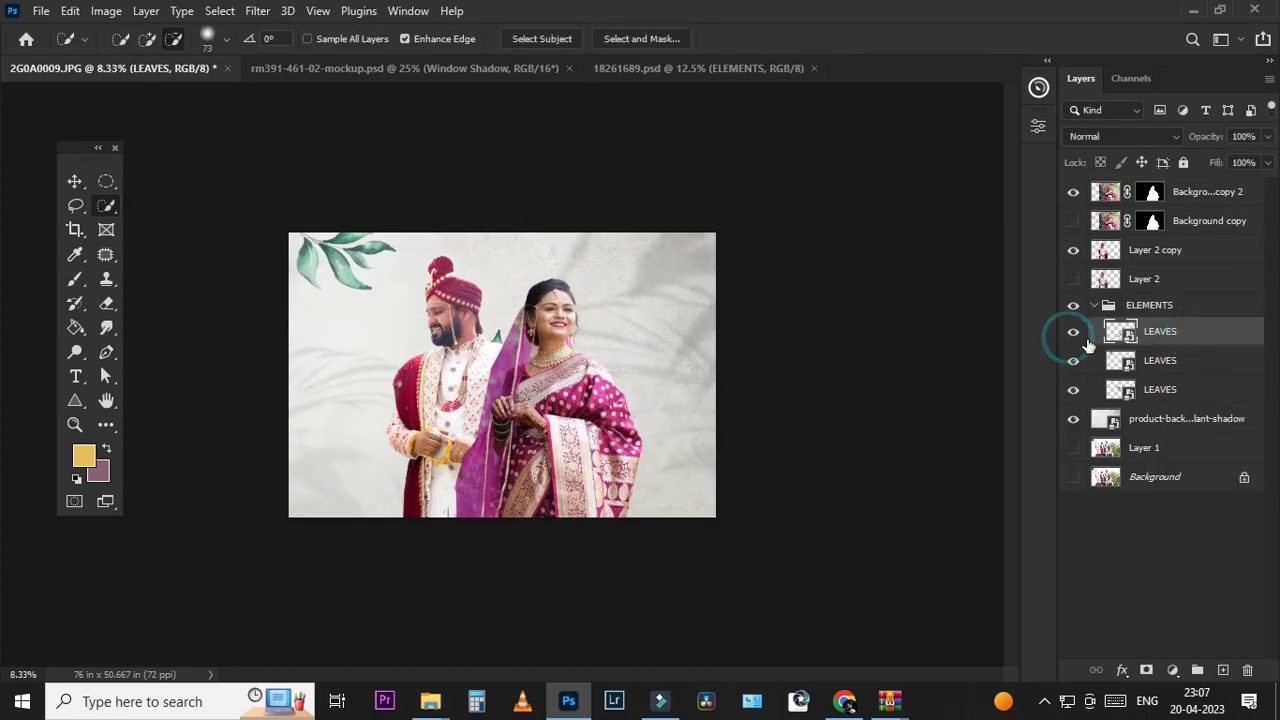
click(1072, 362)
click(1072, 362)
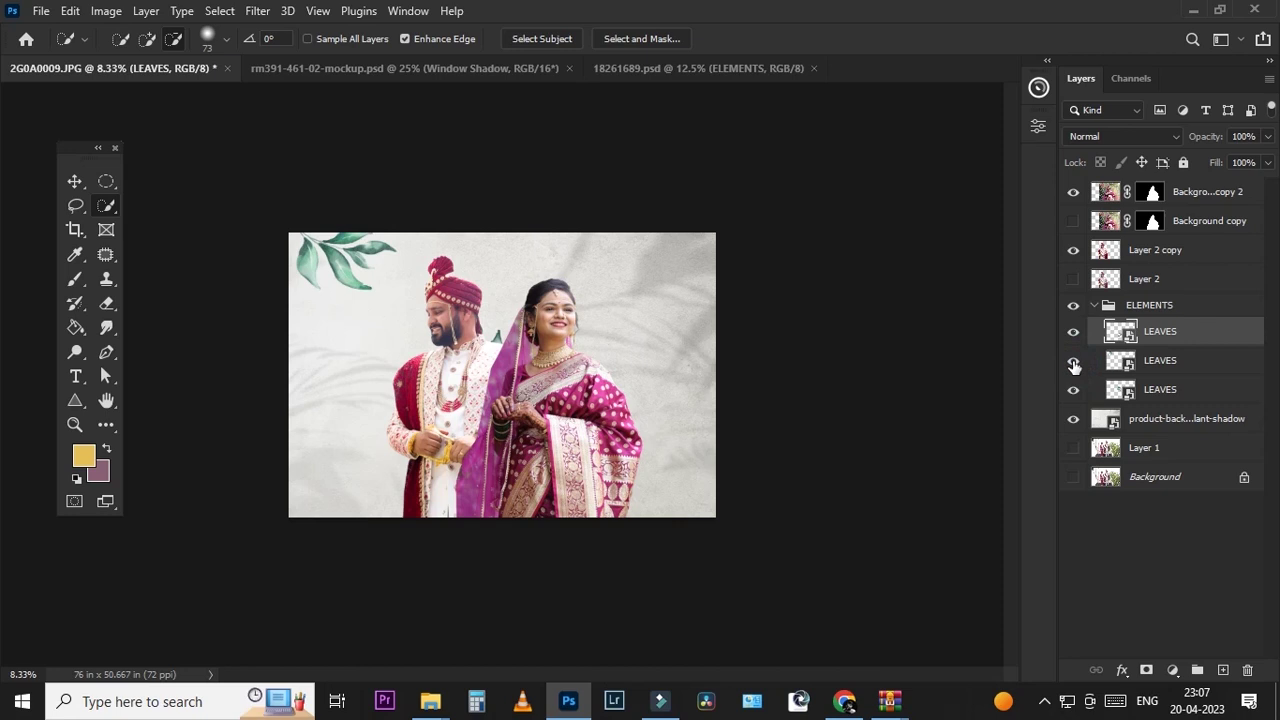
click(1198, 389)
ctrl+click(1171, 334)
mouse_move(823, 360)
mouse_down()
mouse_move(996, 454)
mouse_move(736, 386)
mouse_move(770, 433)
mouse_up()
Step: Merge the three LEAVES layers into a single LEAVES layer
key(ctrl+plus)
key(ctrl+plus)
key(ctrl+minus)
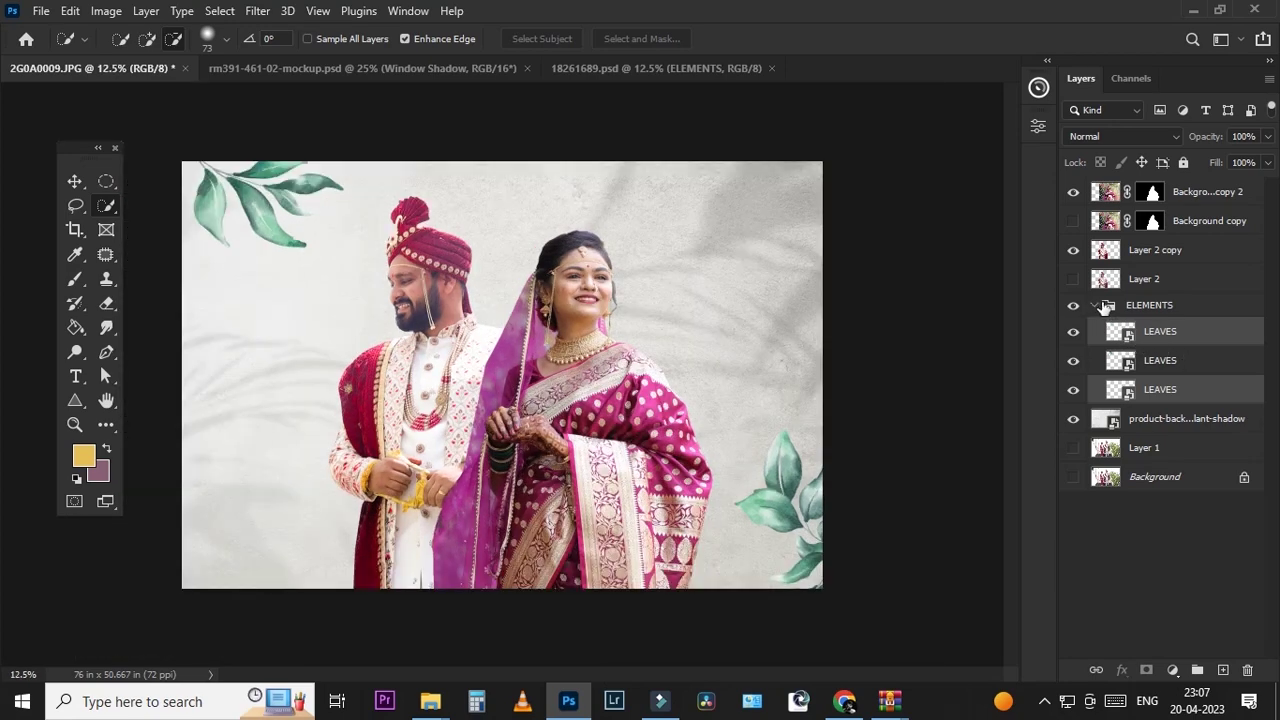
ctrl+click(1181, 367)
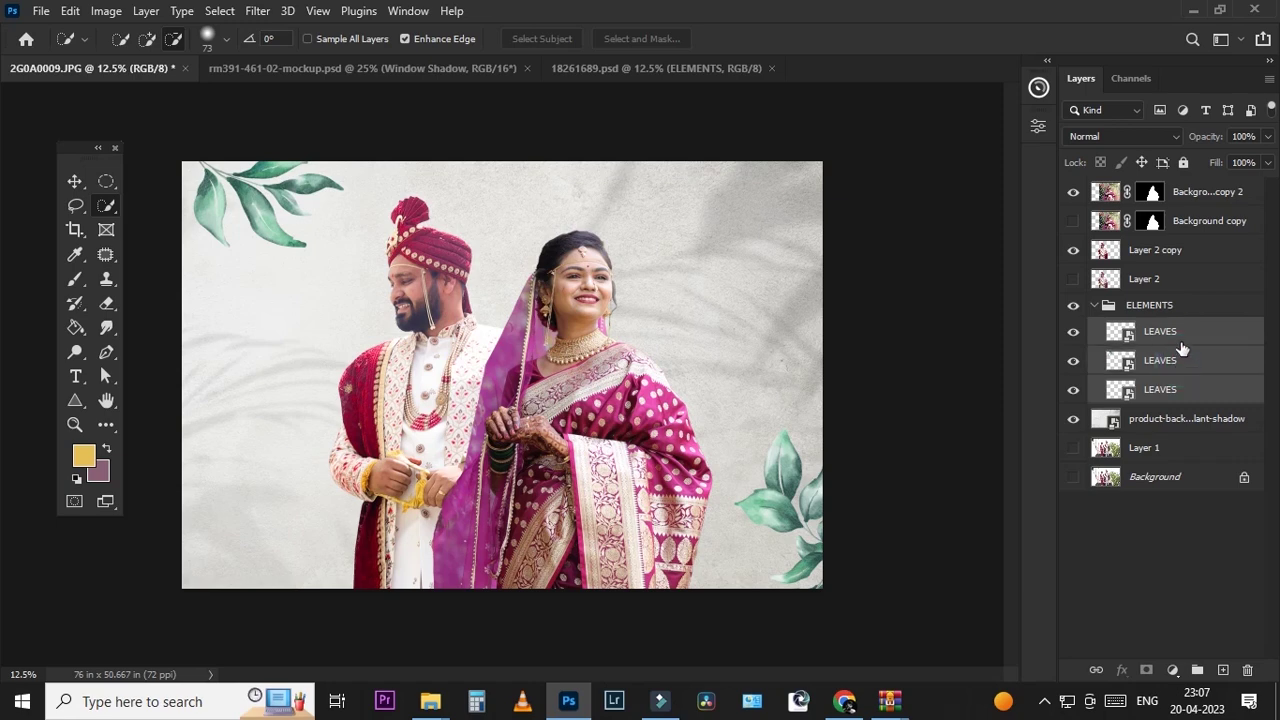
key(ctrl+e)
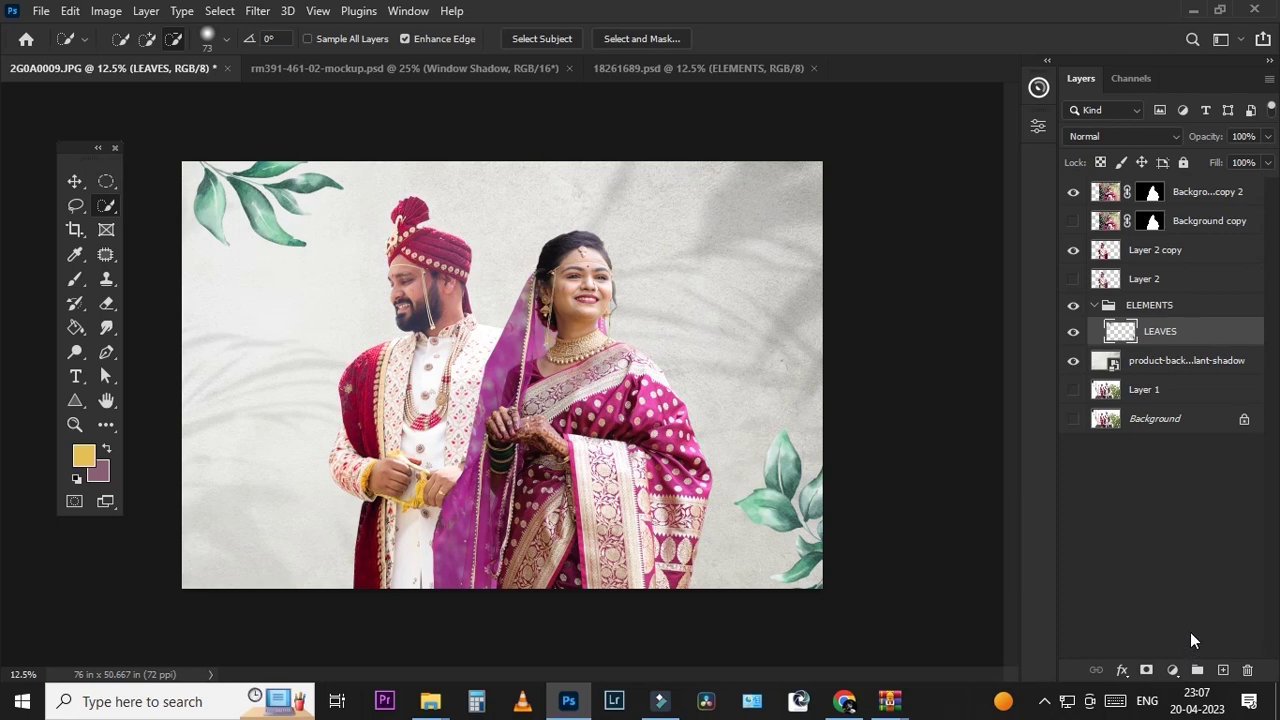
Step: Tint the leaves mauve with a clipped Hue/Saturation layer (hue -180, saturation -10)
click(1173, 670)
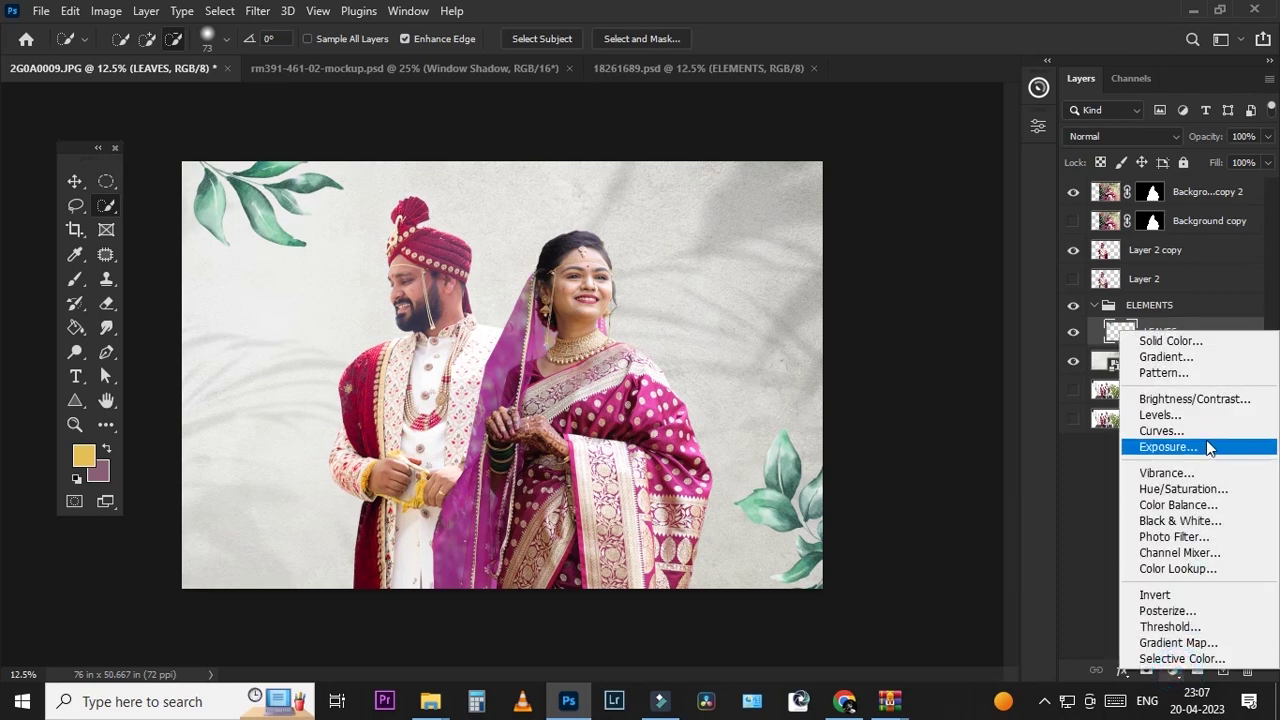
click(1183, 489)
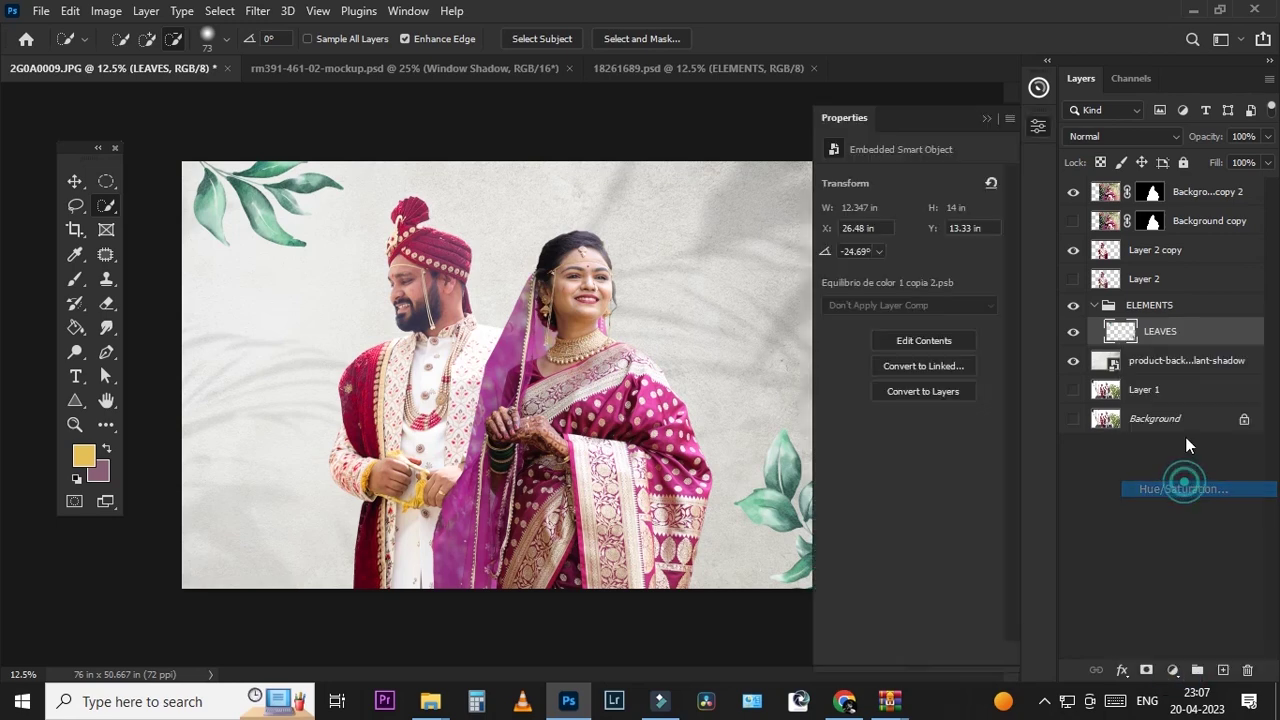
click(876, 654)
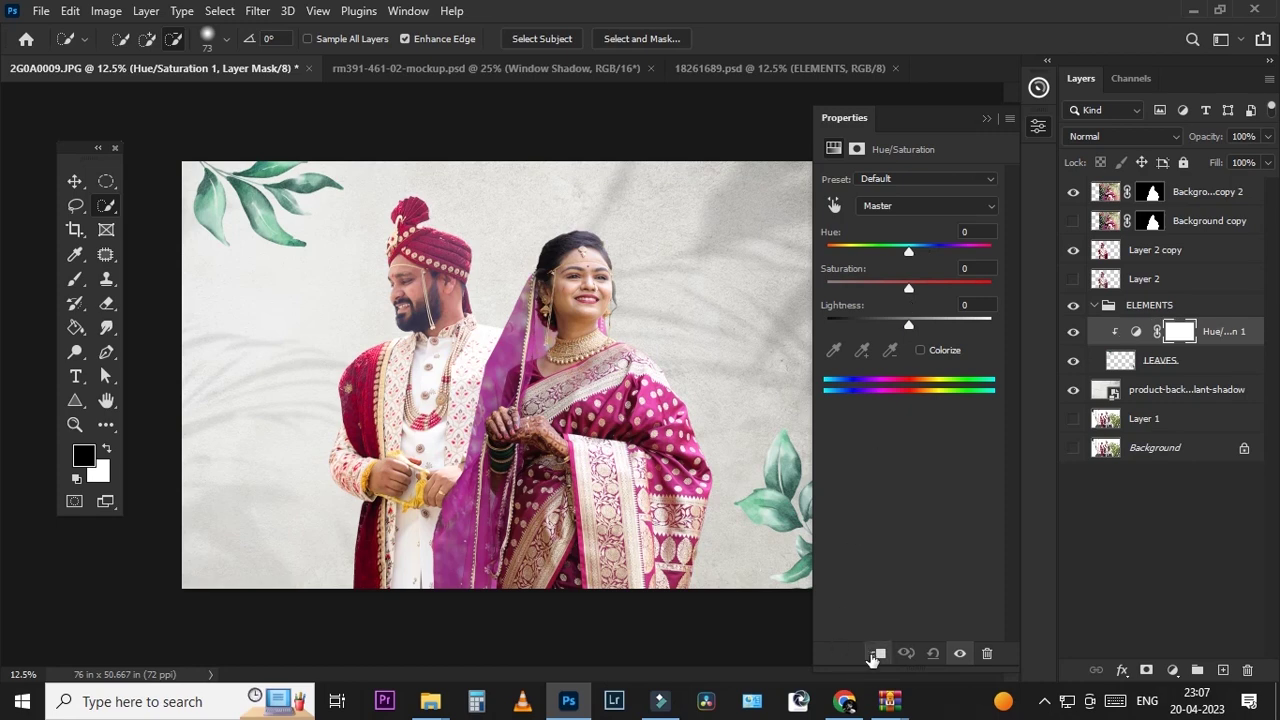
drag(910, 248, 825, 250)
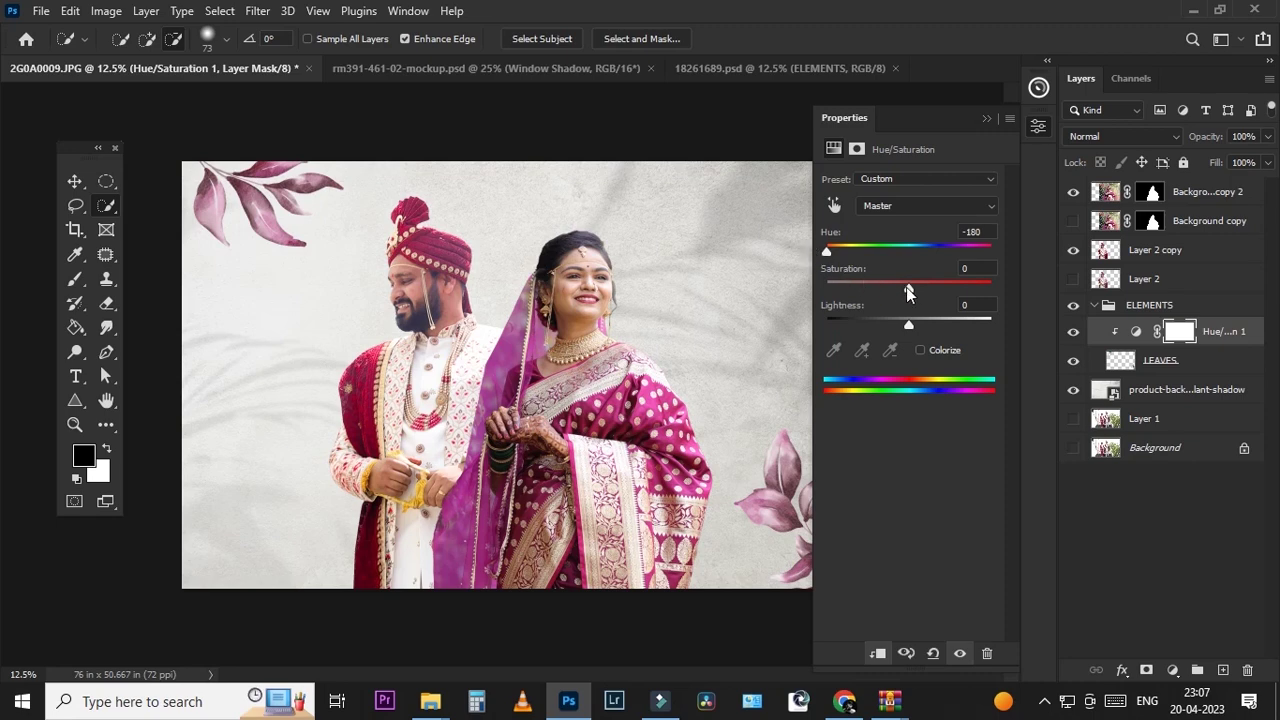
drag(909, 291, 901, 291)
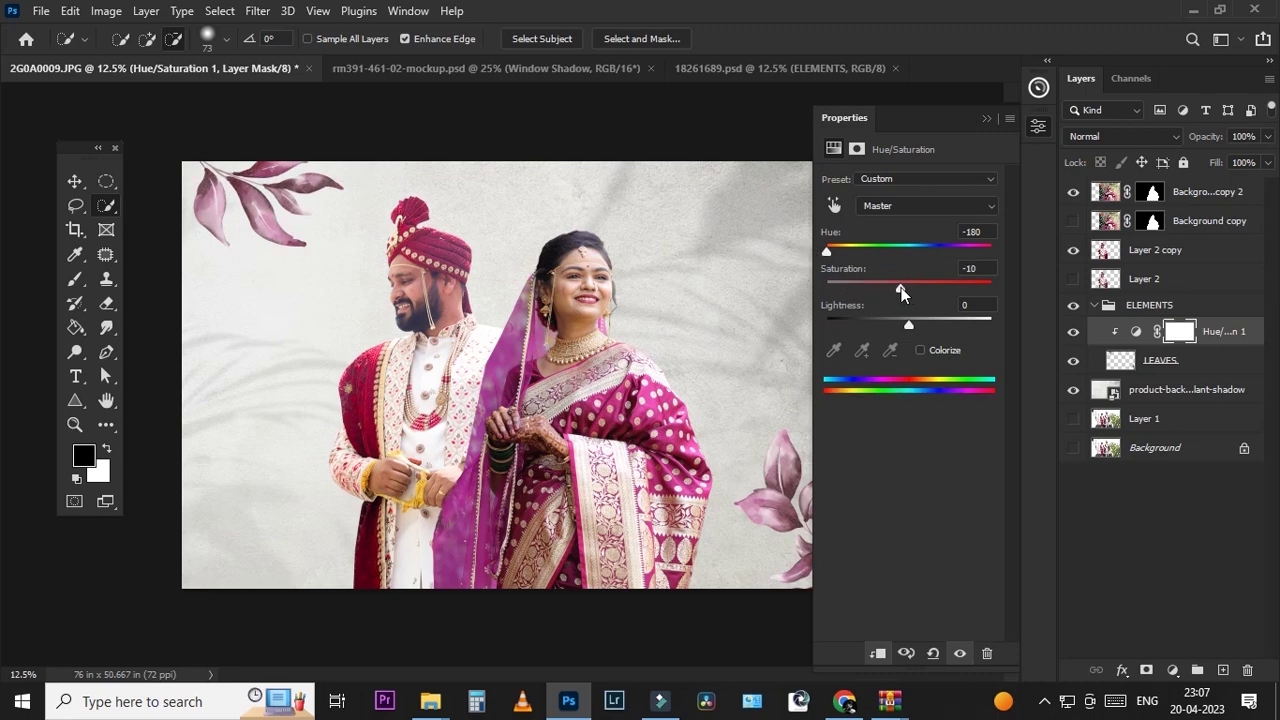
click(986, 119)
key(ctrl+minus)
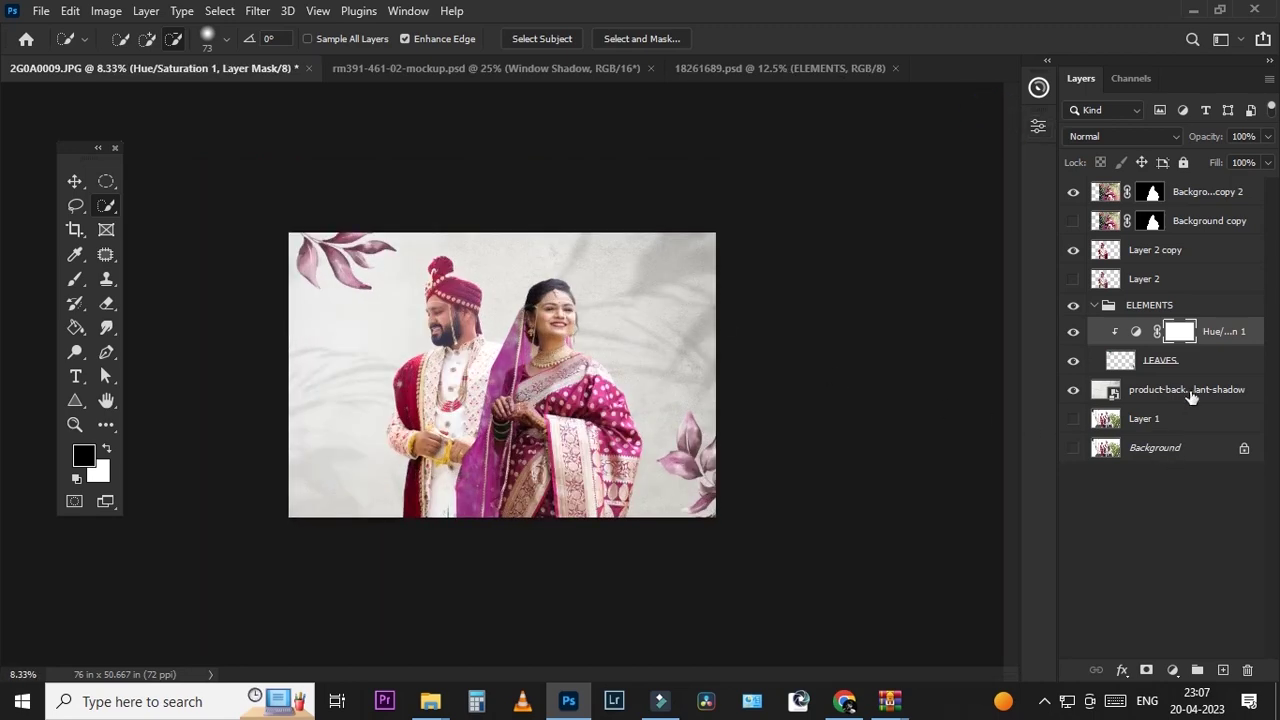
Step: Enlarge the LEAVES layer to about 106% and shift it up and left
click(1183, 368)
key(ctrl+t)
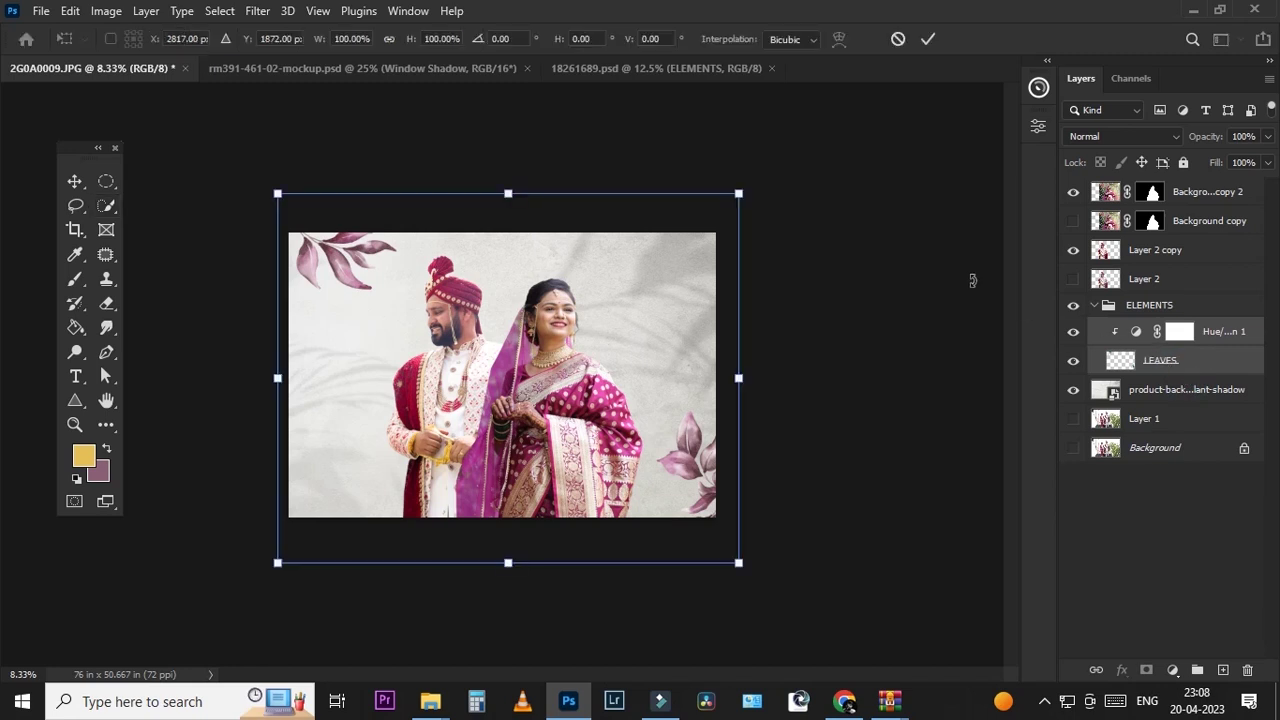
drag(738, 194, 752, 179)
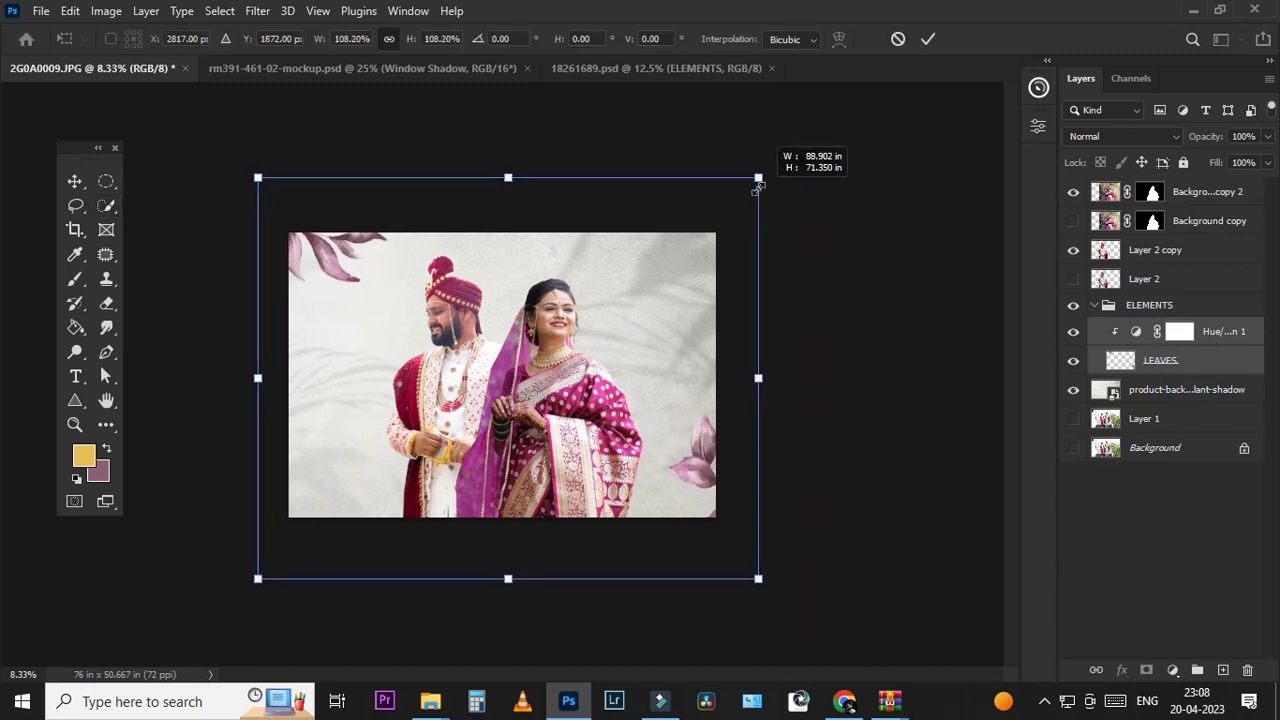
drag(674, 277, 656, 268)
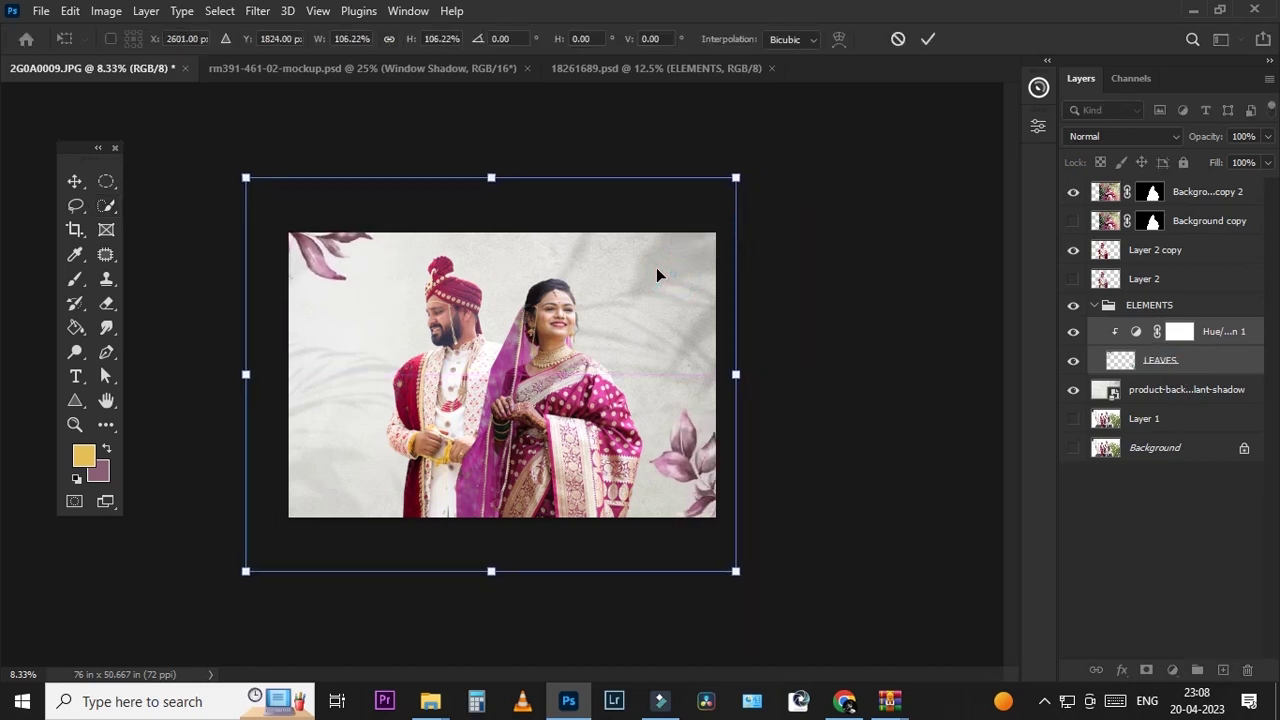
key(Return)
key(ctrl+plus)
Step: Add a new layer above the backdrop and fill it with pink sampled from a leaf
key(w)
click(1184, 426)
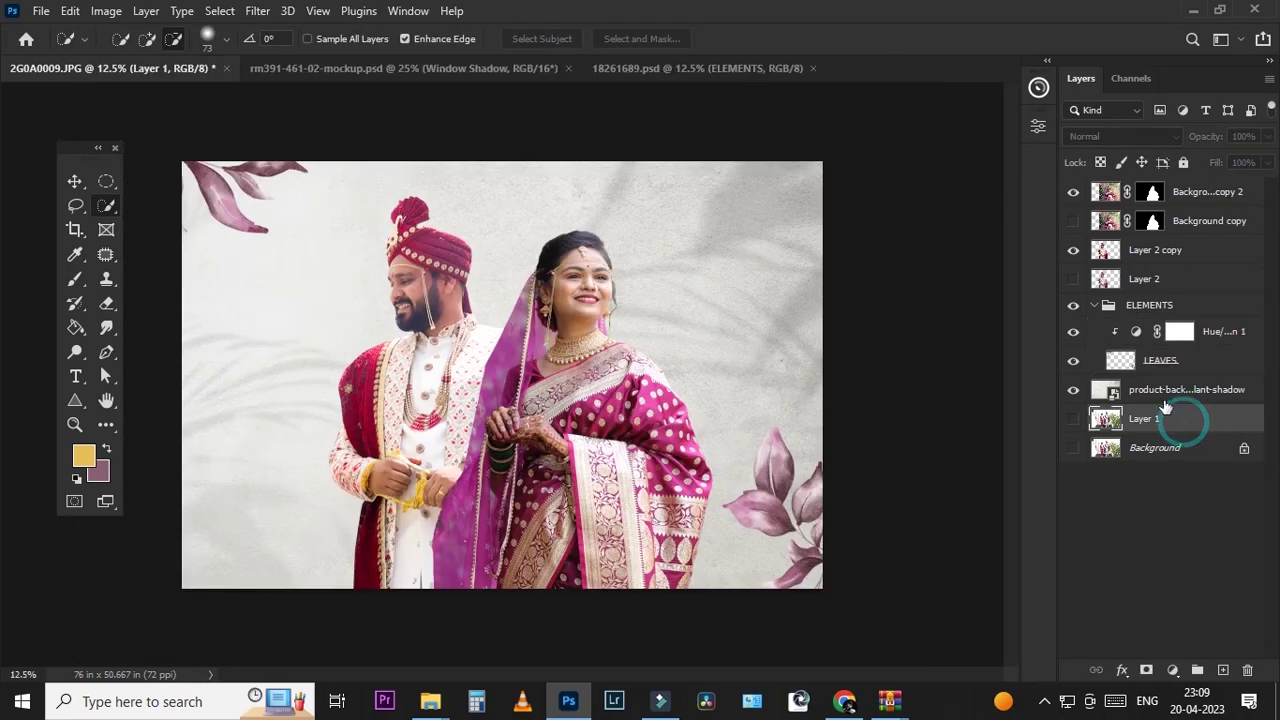
click(1165, 392)
click(1222, 670)
scroll(950, 565, up, 1)
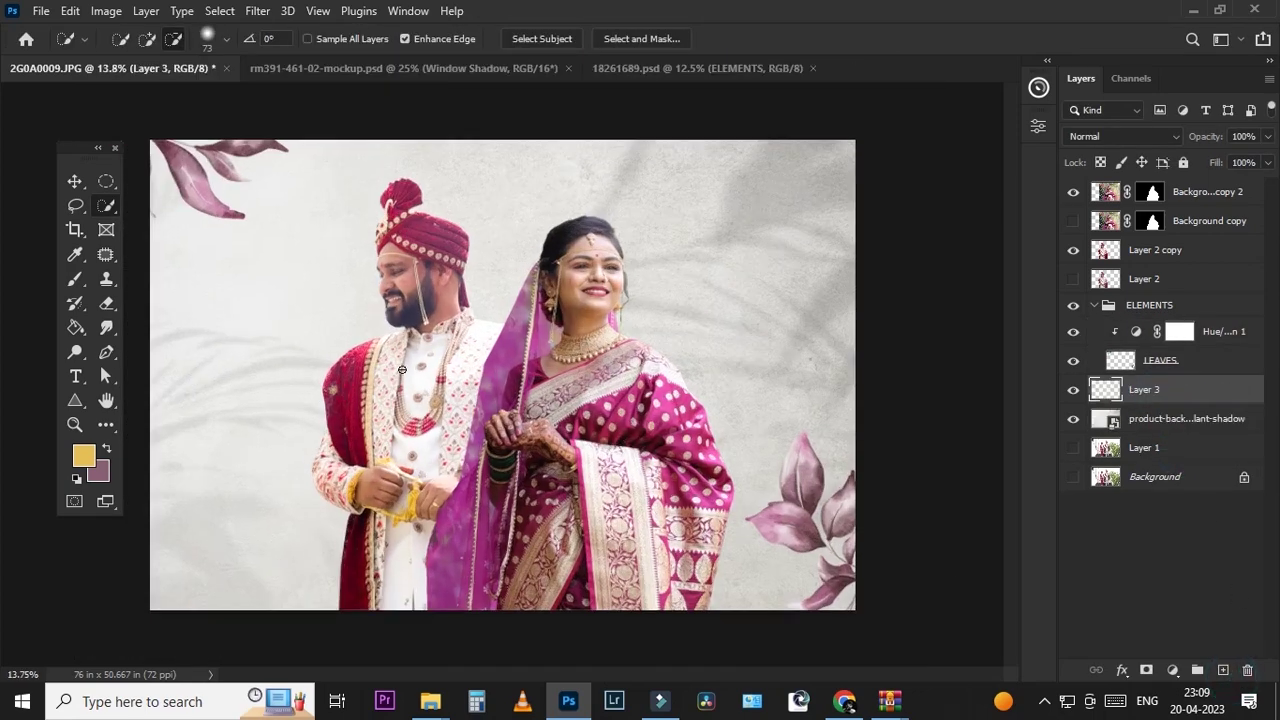
click(72, 283)
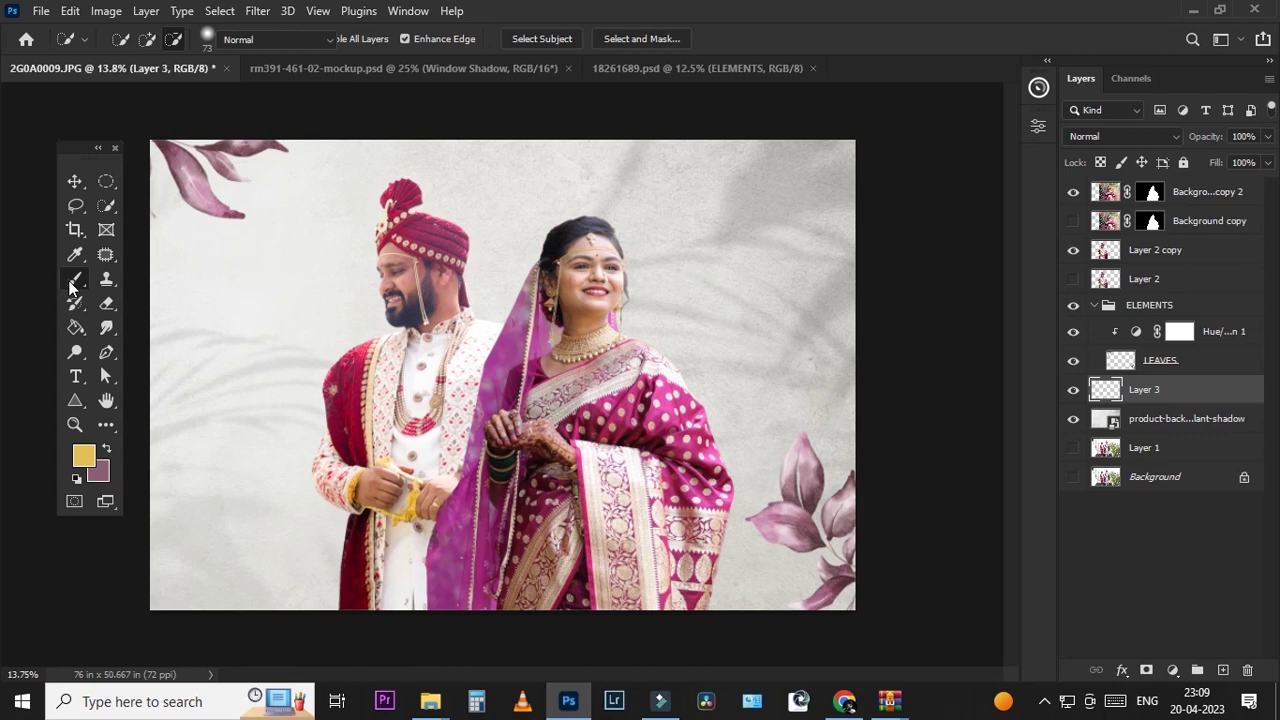
alt+click(205, 188)
alt+click(210, 190)
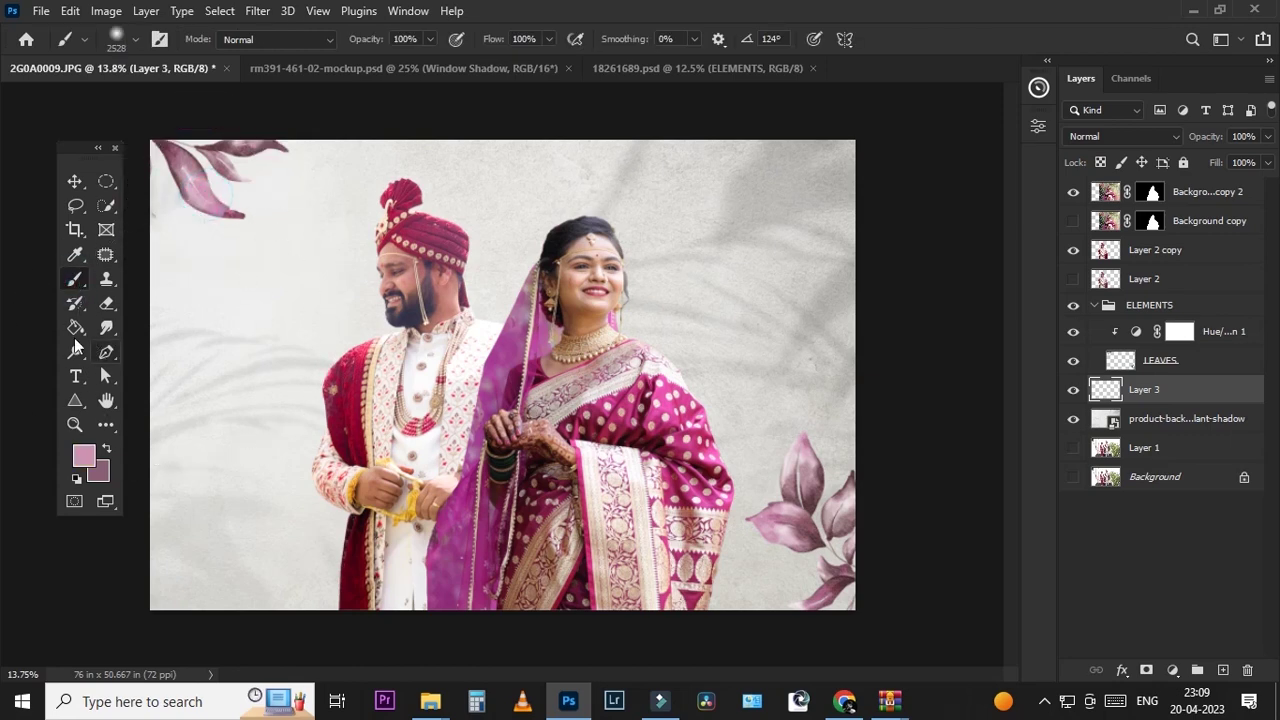
click(75, 327)
click(314, 343)
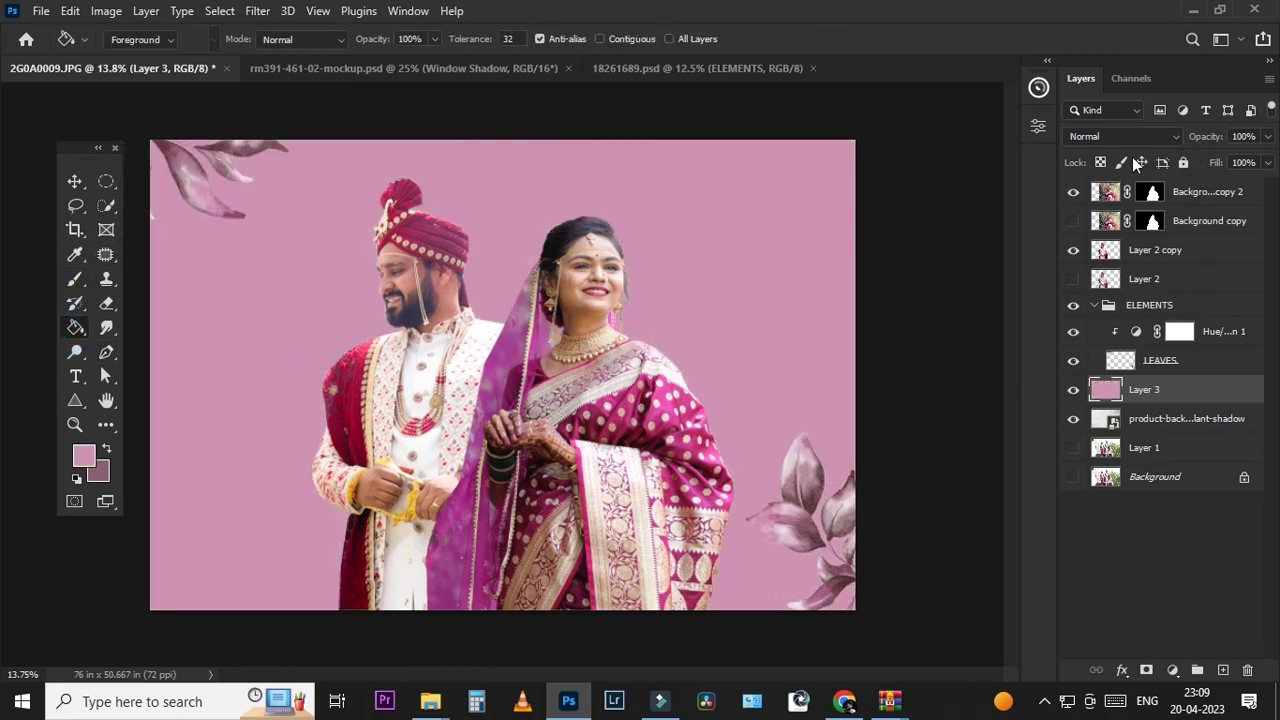
Step: Set the pink fill layer to Overlay blending and lower its opacity
click(1122, 136)
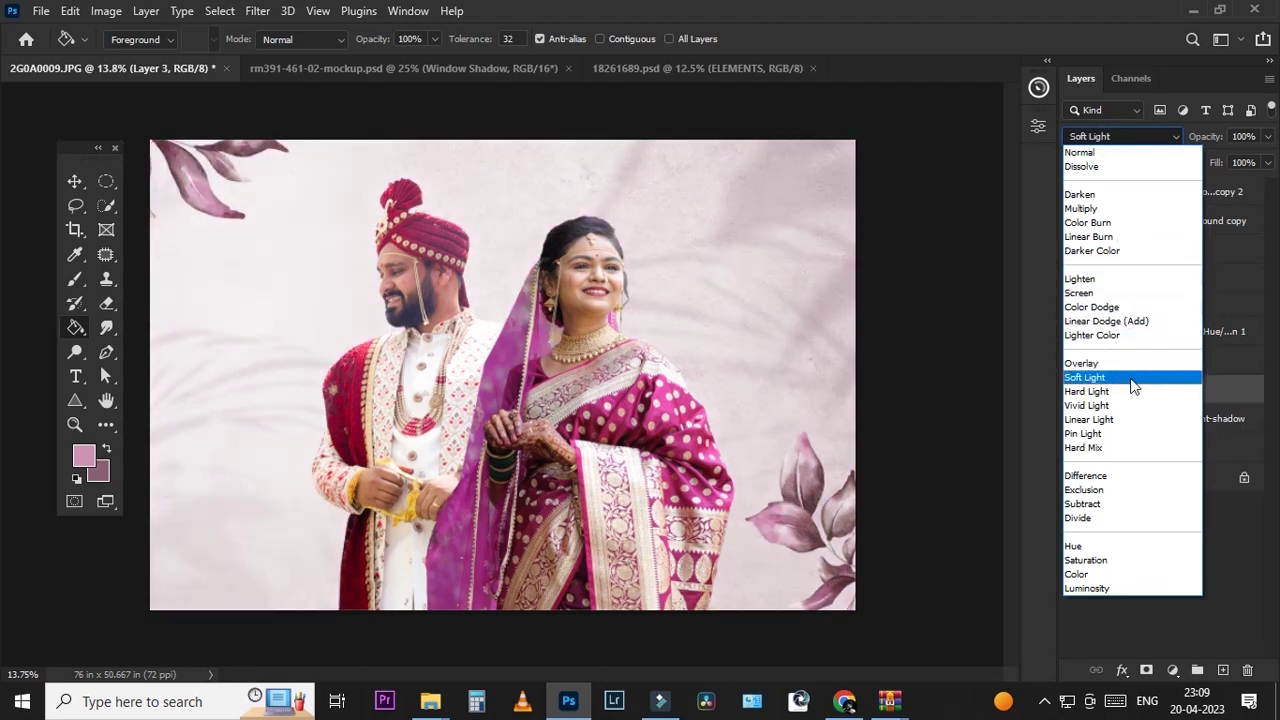
click(1132, 365)
click(668, 342)
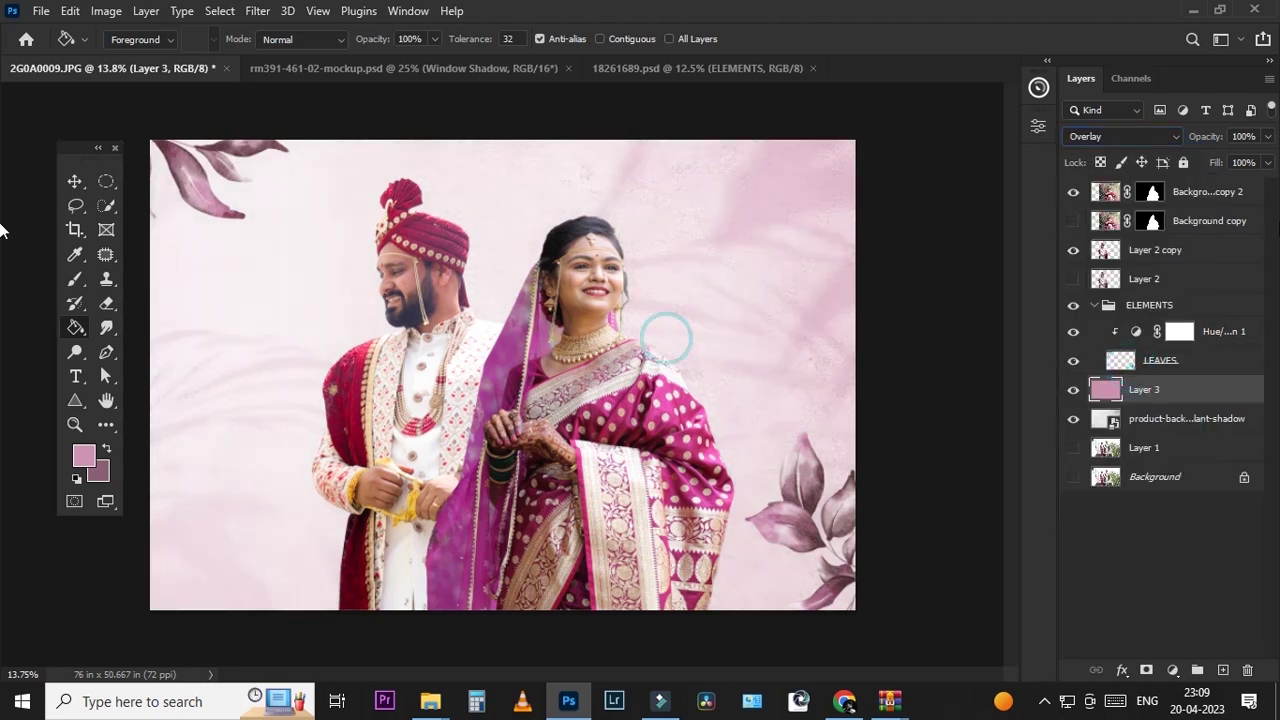
click(1267, 136)
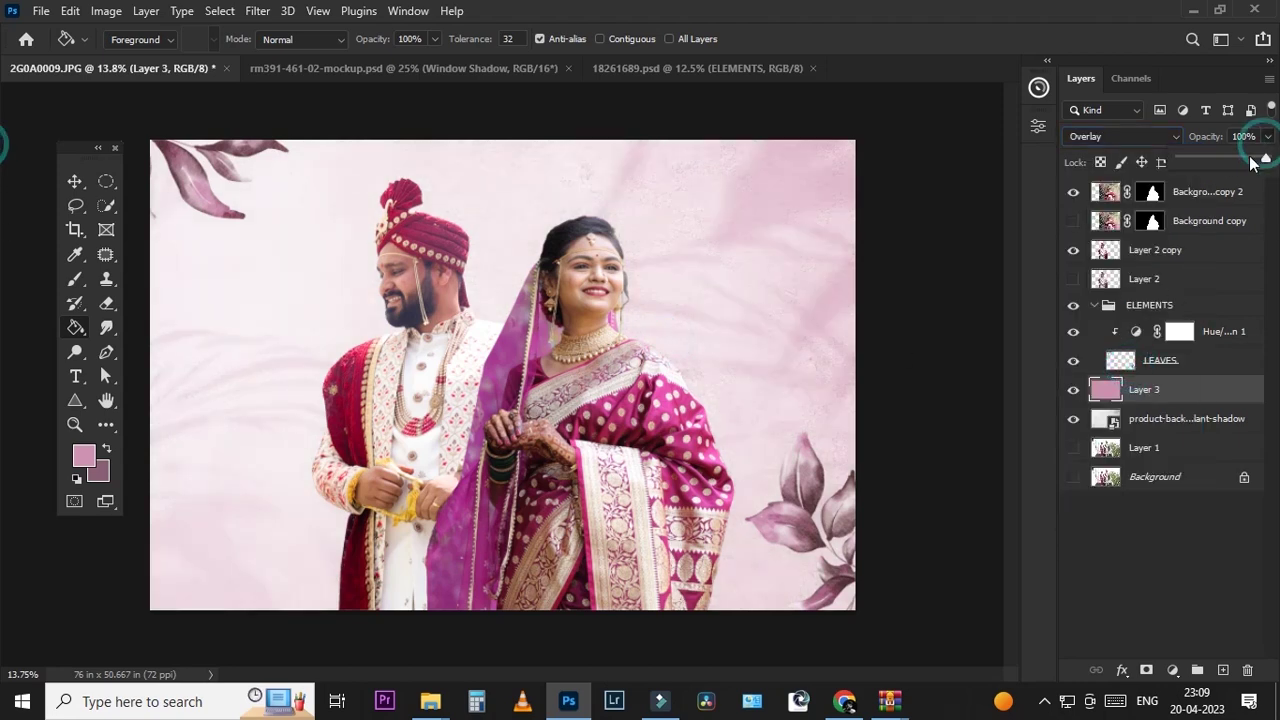
drag(1266, 162, 1225, 165)
Step: Fade the ELEMENTS leaf group to about 26% opacity
scroll(502, 300, down, 2)
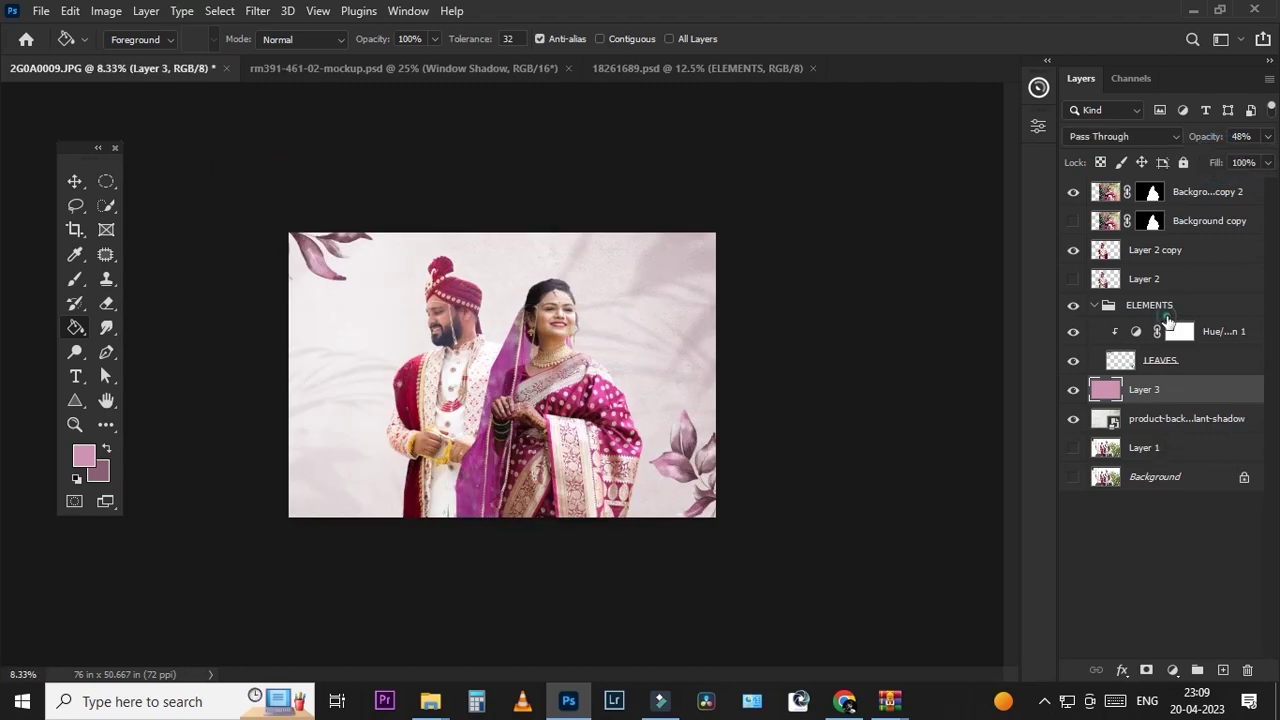
click(1150, 305)
click(1267, 136)
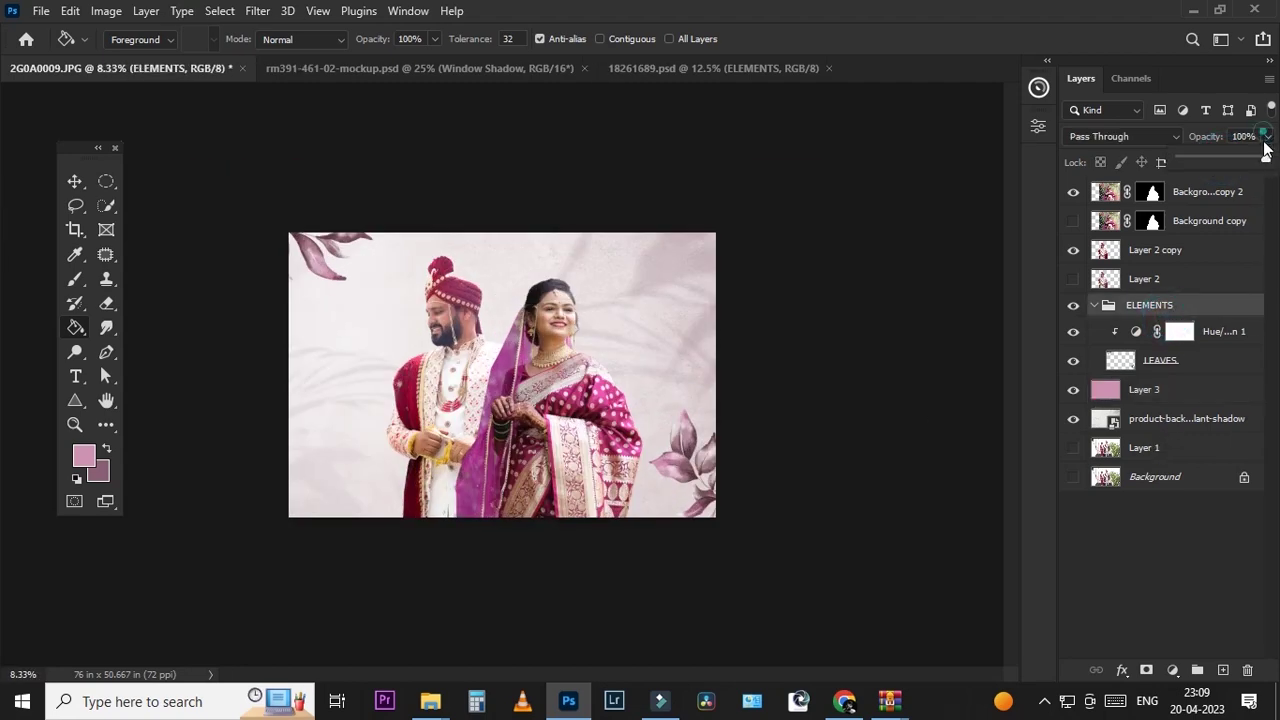
click(1207, 158)
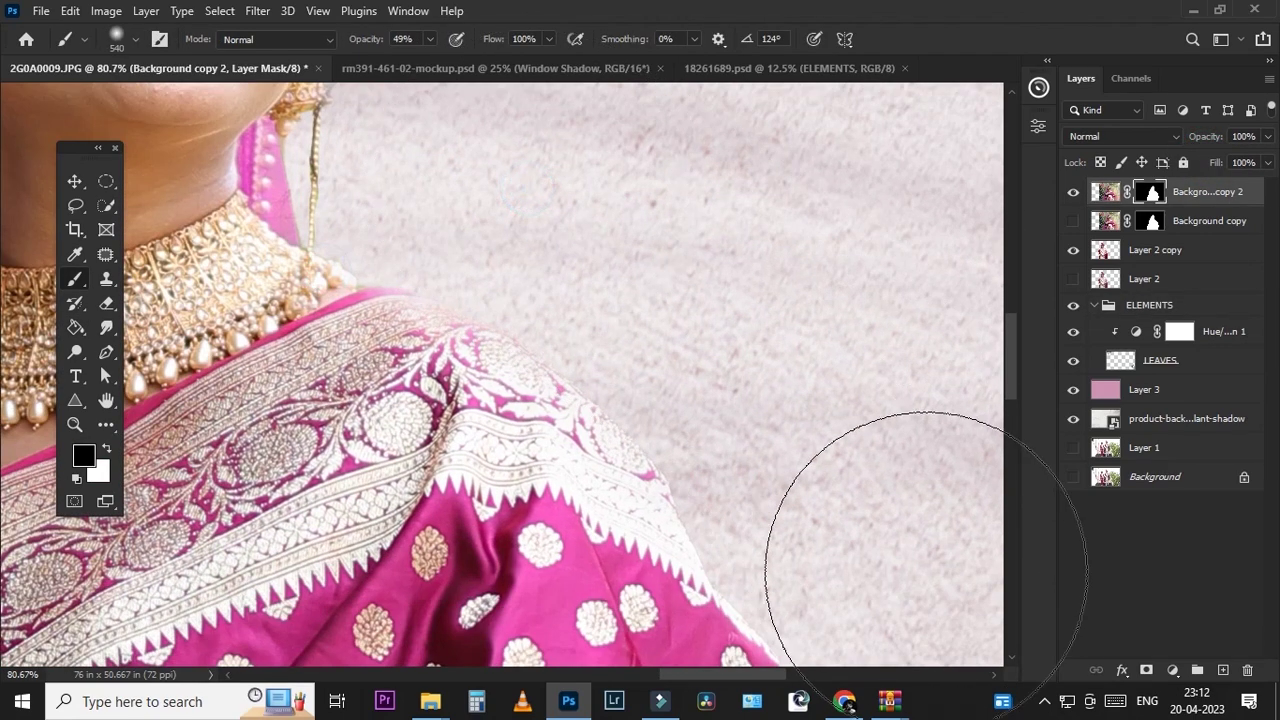
Step: Brush out leftover background beside the saree's right edge on Background copy 2's mask at 49%
mouse_move(971, 543)
mouse_down()
mouse_move(874, 488)
mouse_move(691, 129)
mouse_up()
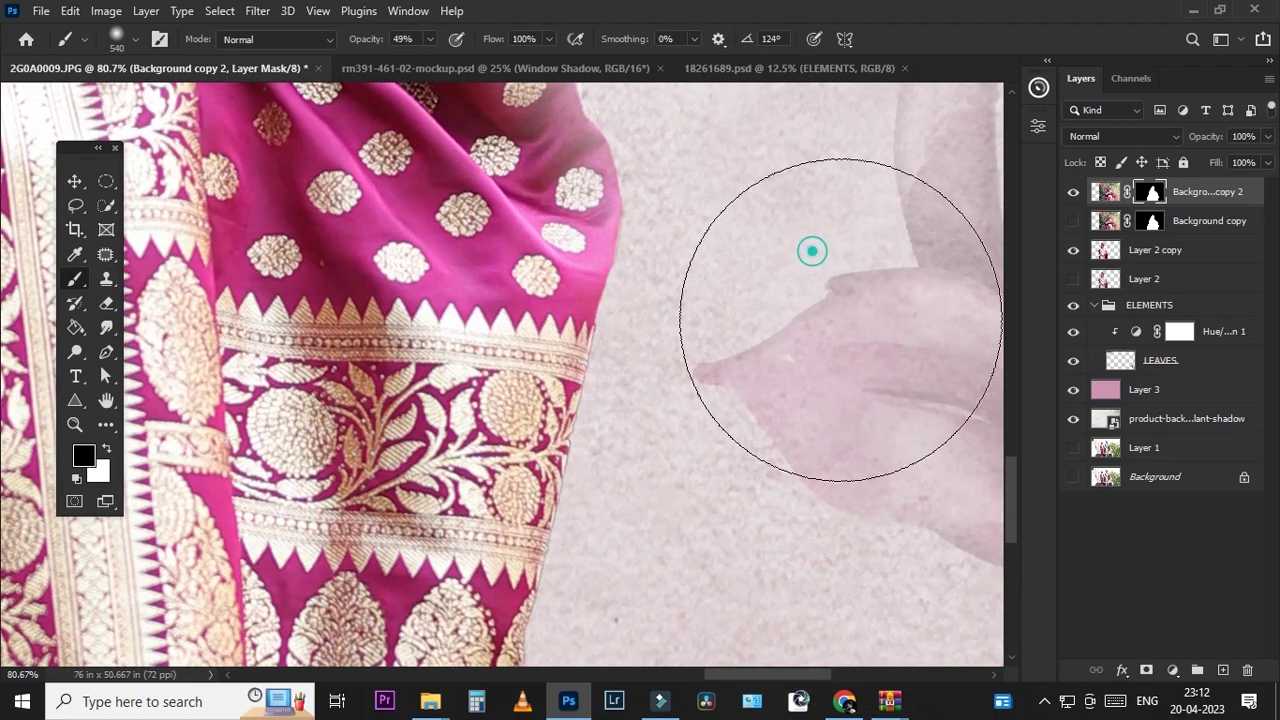
mouse_move(812, 251)
mouse_down()
mouse_move(769, 280)
mouse_move(843, 249)
mouse_move(769, 434)
mouse_up()
scroll(785, 435, down, 5)
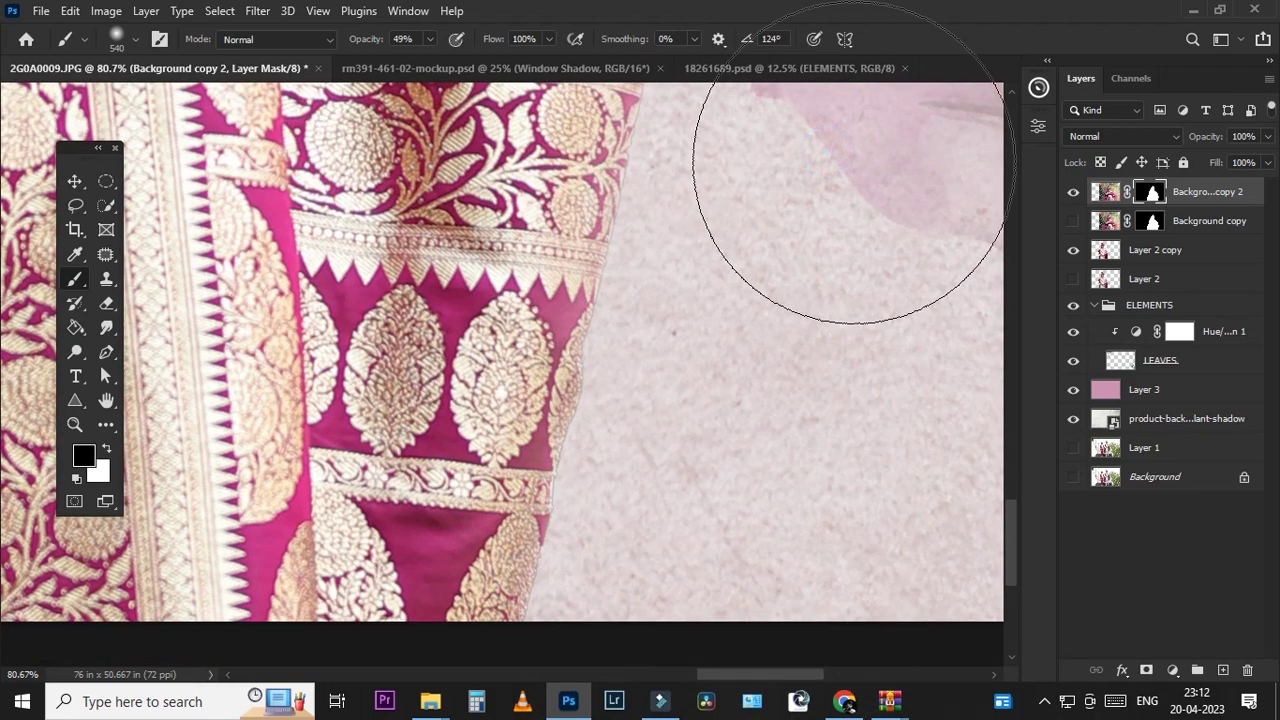
alt+scroll(857, 134, down, 3)
alt+scroll(822, 219, down, 1)
alt+scroll(326, 246, down, 2)
key(x)
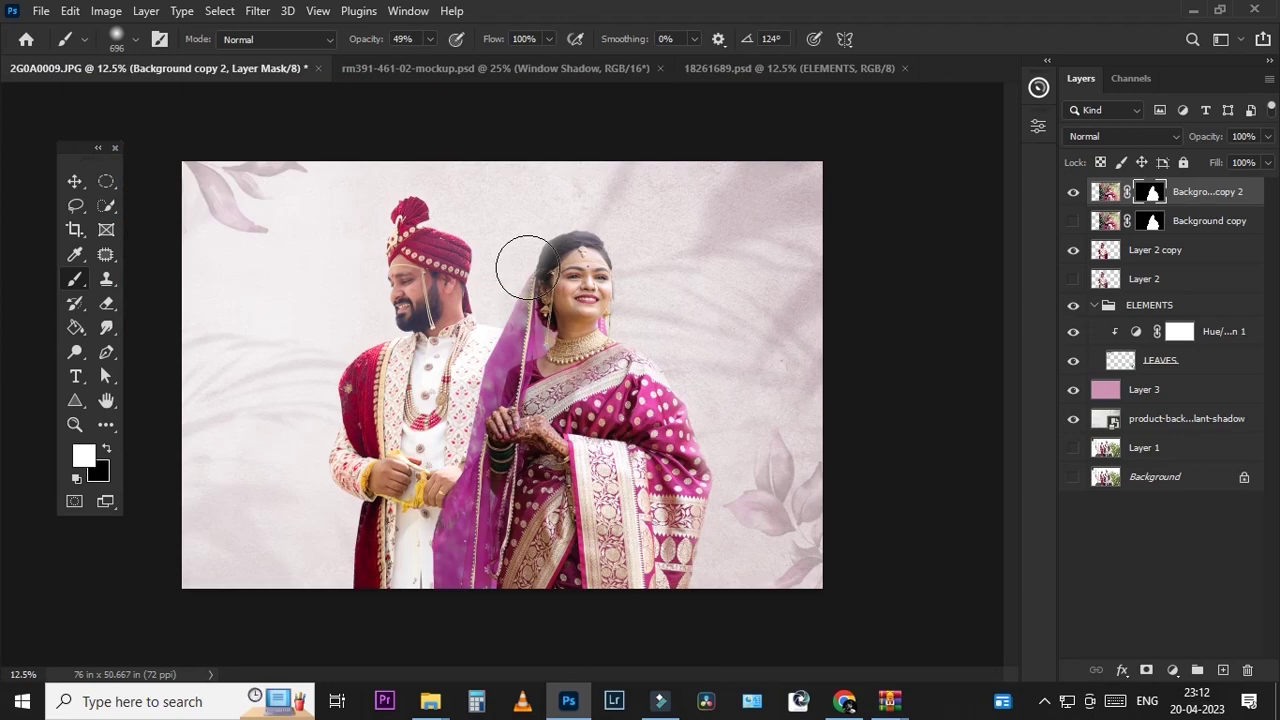
Step: Add a layer mask to the groom layer, Layer 2 copy, with black as the paint colour
click(1127, 250)
click(1146, 670)
alt+scroll(398, 150, up, 2)
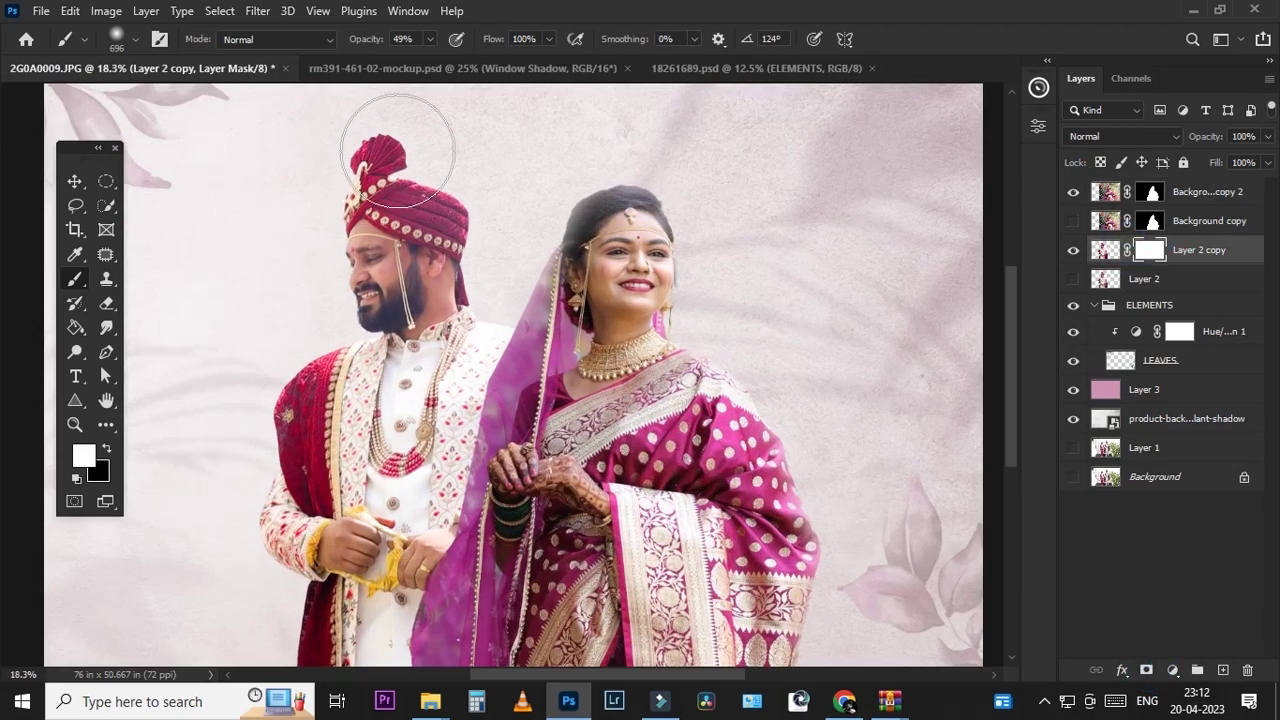
scroll(398, 150, up, 2)
scroll(429, 129, up, 1)
key(x)
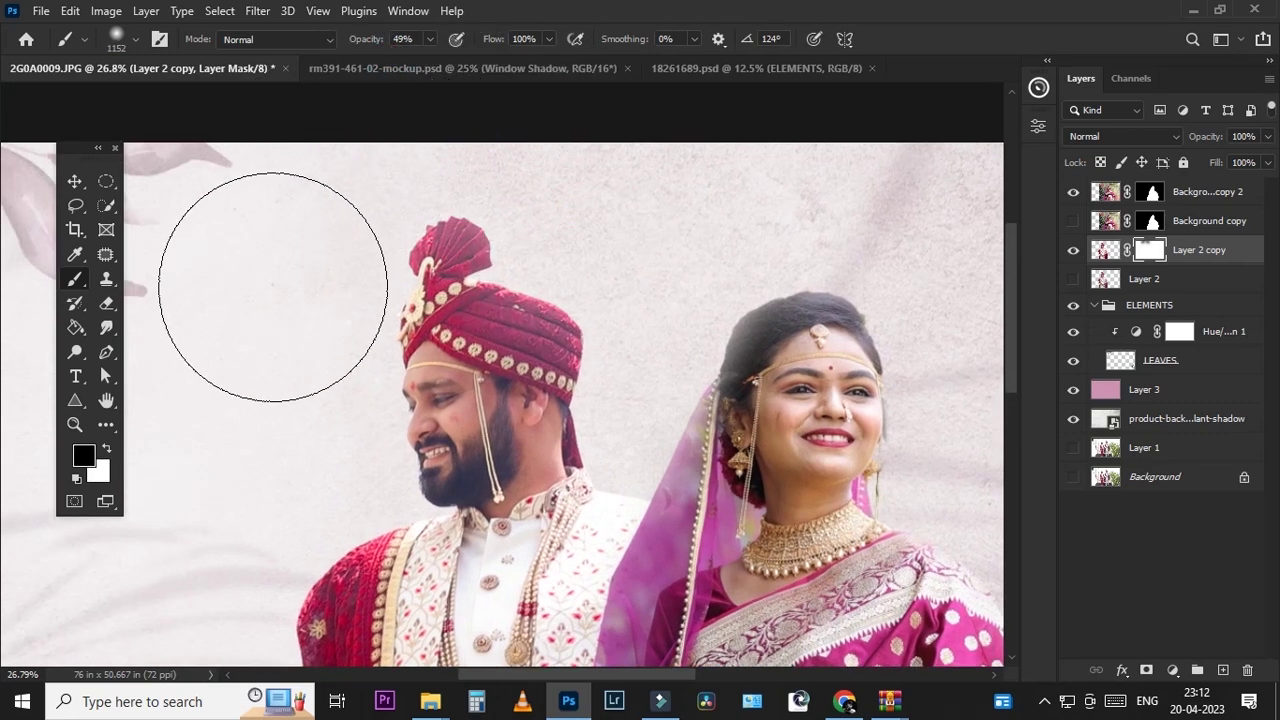
Step: Mask out the backdrop beside the groom and his hands with a 49% soft brush
mouse_move(629, 214)
mouse_down()
mouse_move(603, 190)
mouse_move(543, 177)
mouse_up()
drag(649, 414, 631, 425)
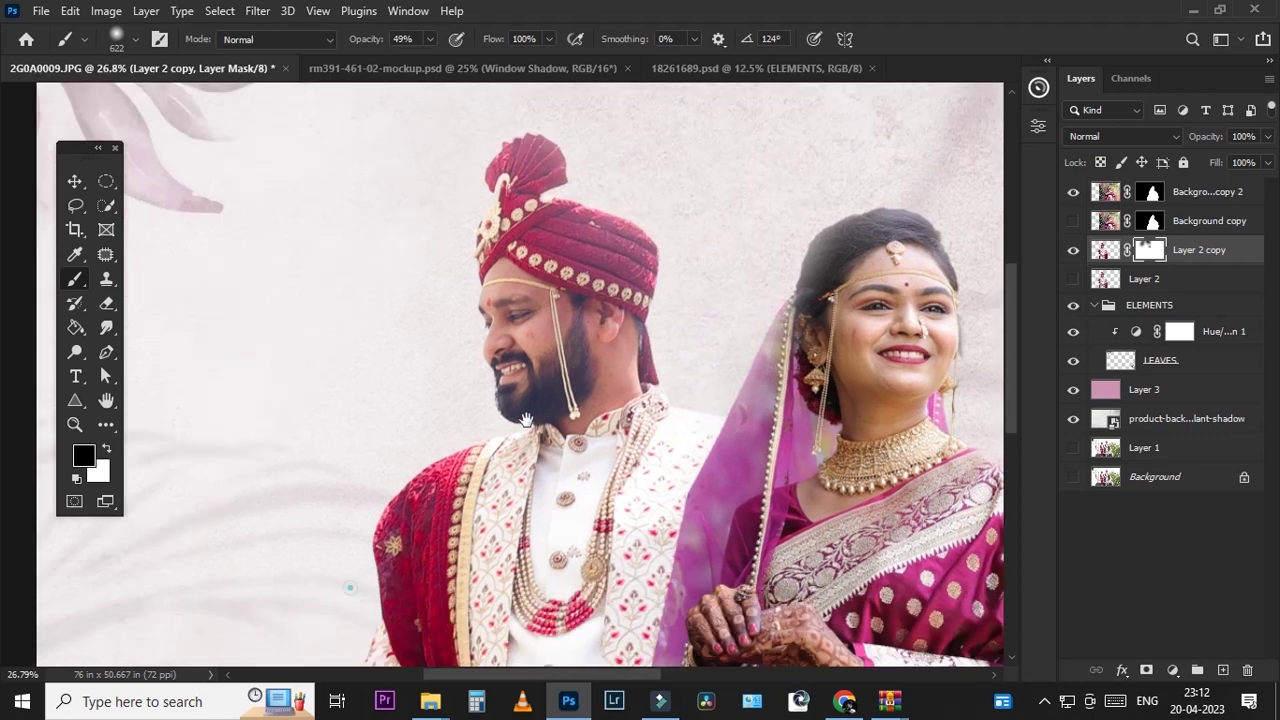
drag(243, 660, 523, 420)
drag(537, 240, 565, 221)
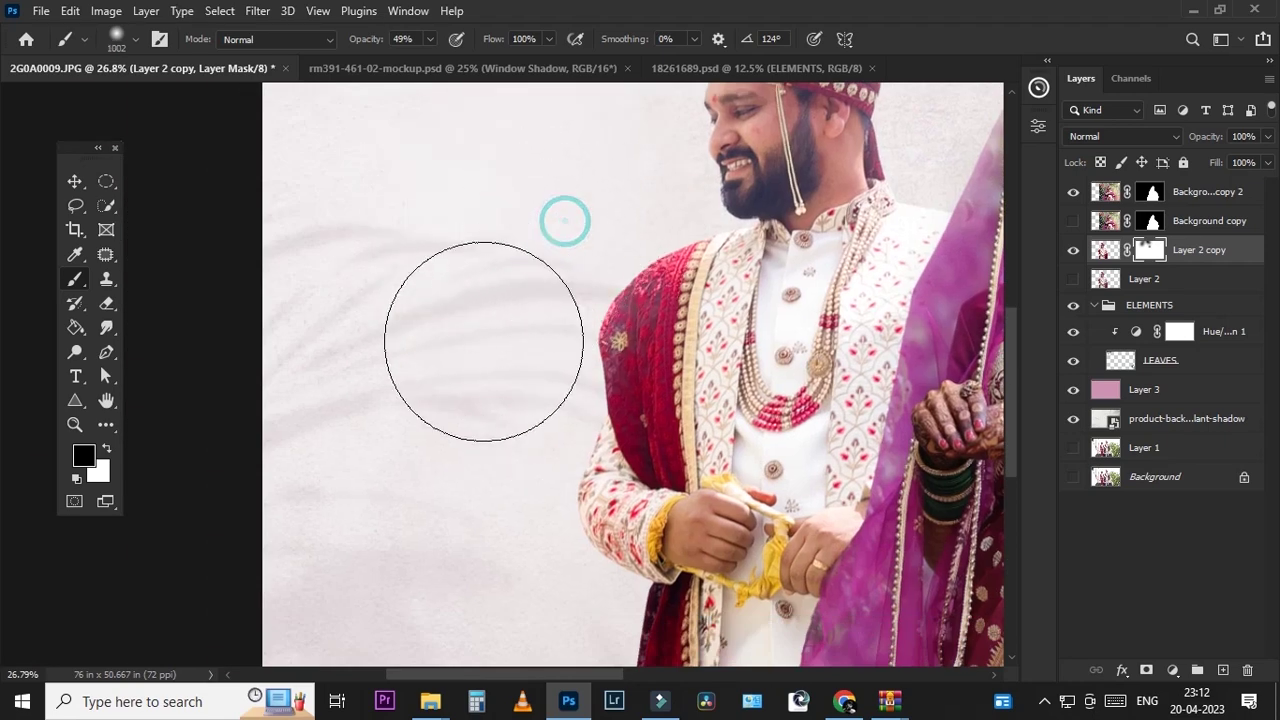
scroll(446, 443, down, 5)
click(443, 434)
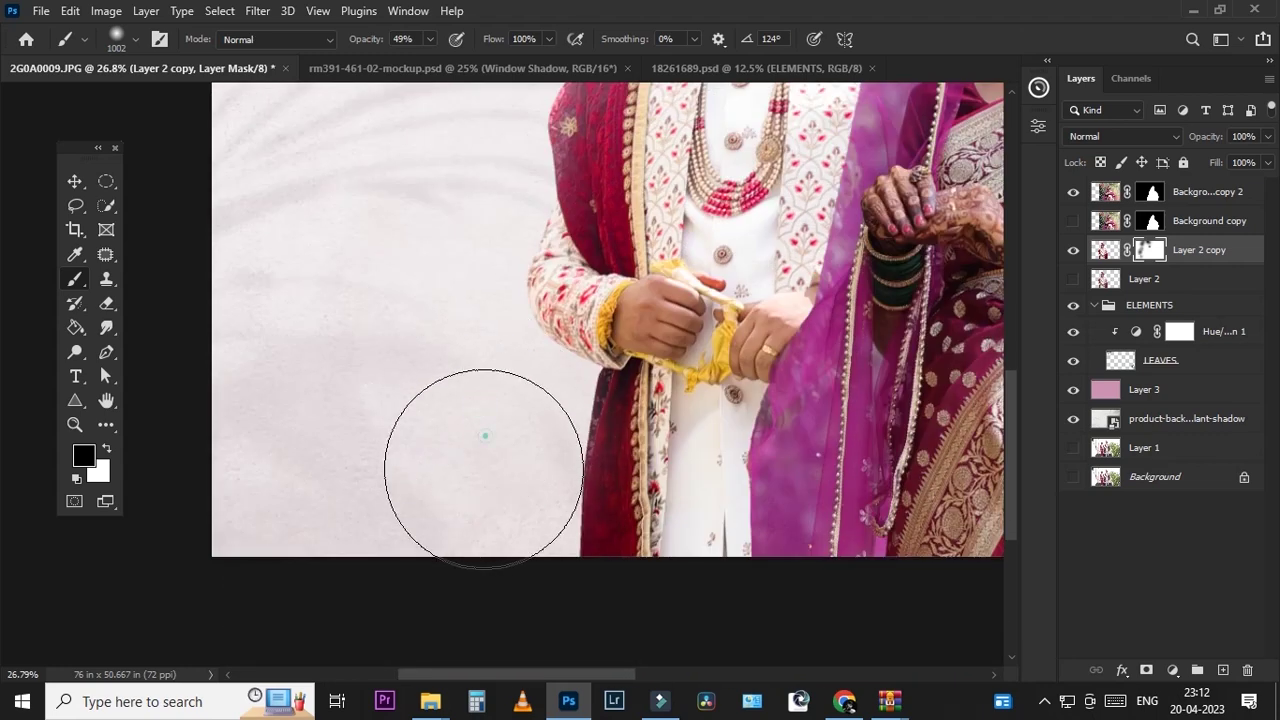
key(ctrl+0)
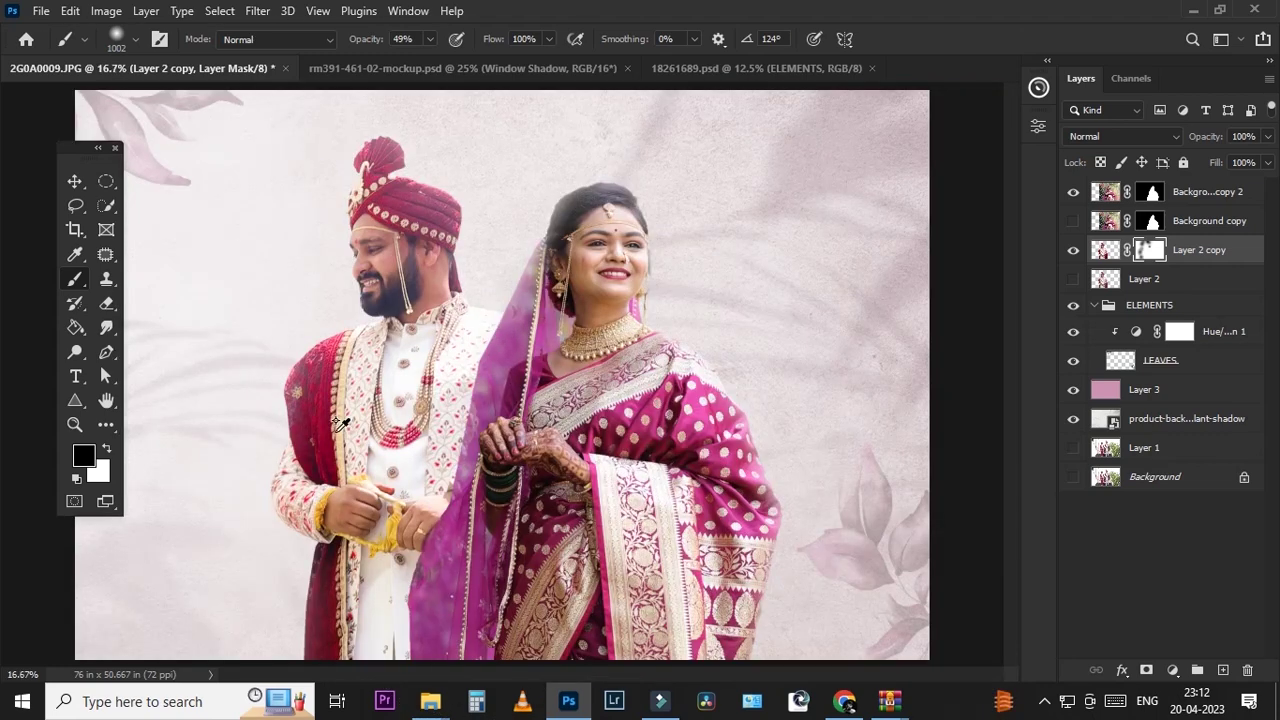
scroll(340, 423, up, 1)
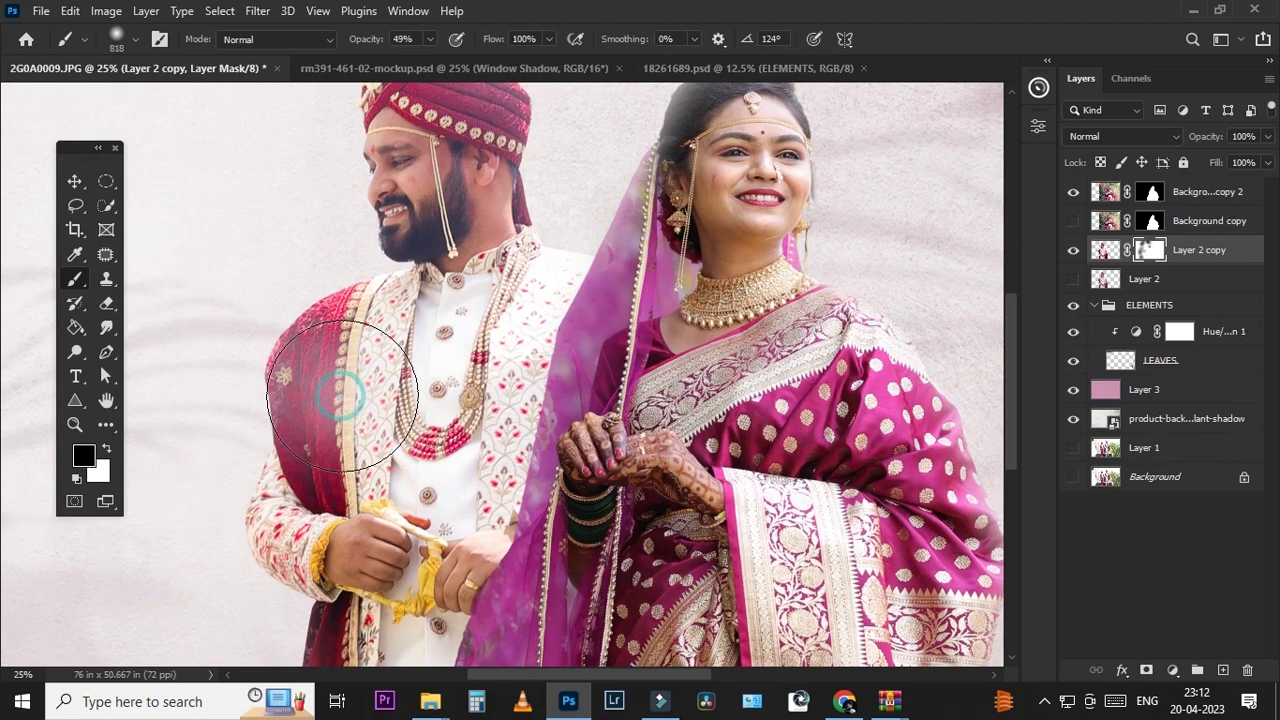
Step: Paint the groom's red dupatta back in with white on his mask
key(x)
click(342, 395)
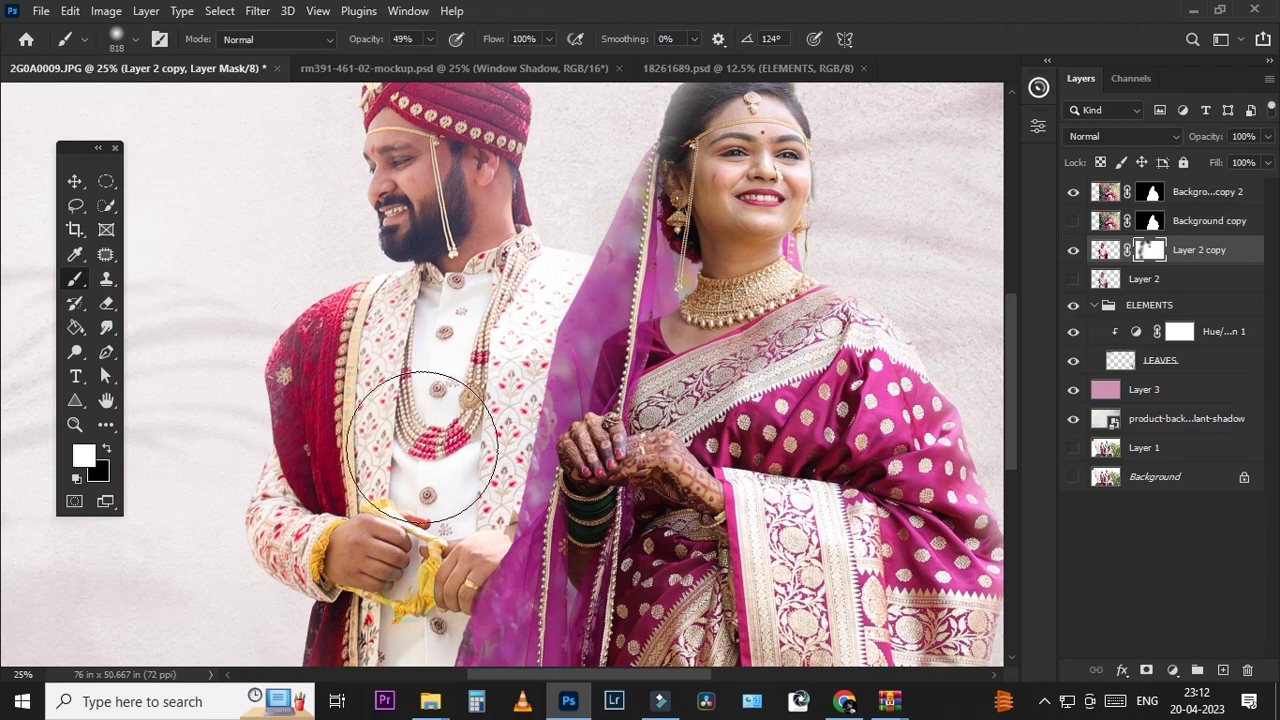
scroll(420, 400, down, 2)
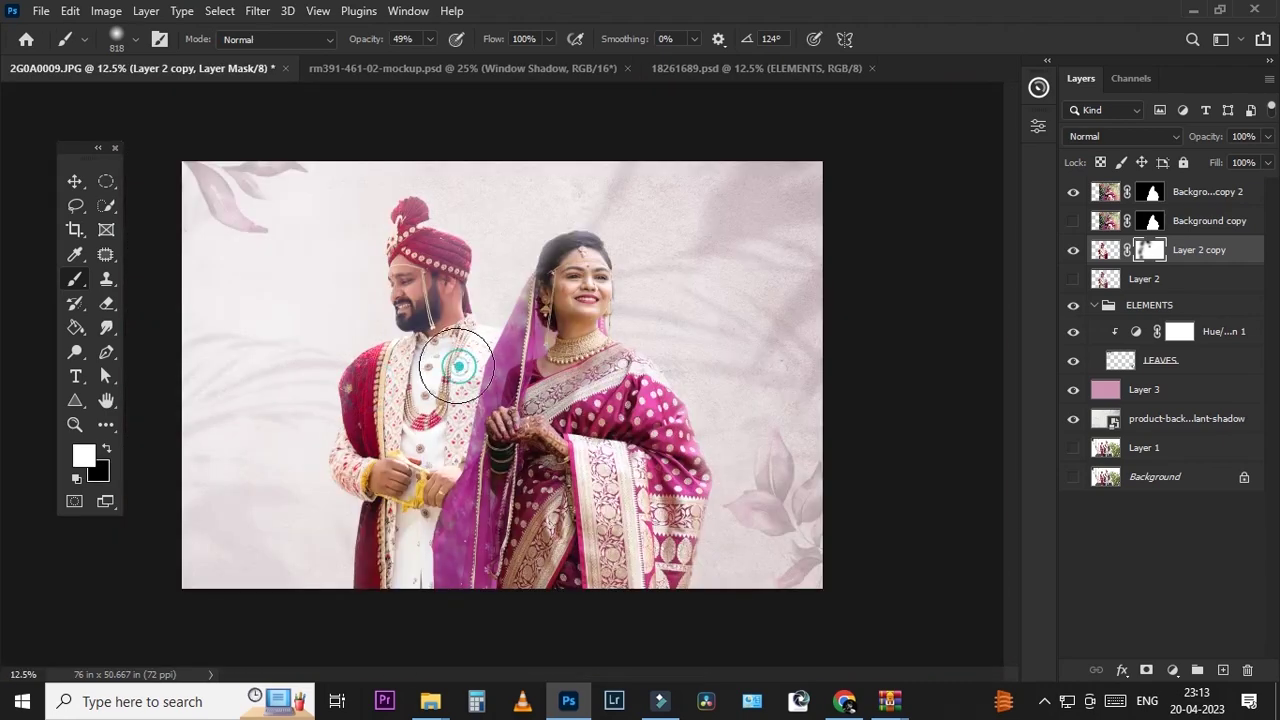
scroll(458, 368, up, 2)
scroll(360, 215, down, 2)
click(1207, 191)
Step: Stamp all visible layers into a new merged Layer 4 at the top of the stack
click(1073, 191)
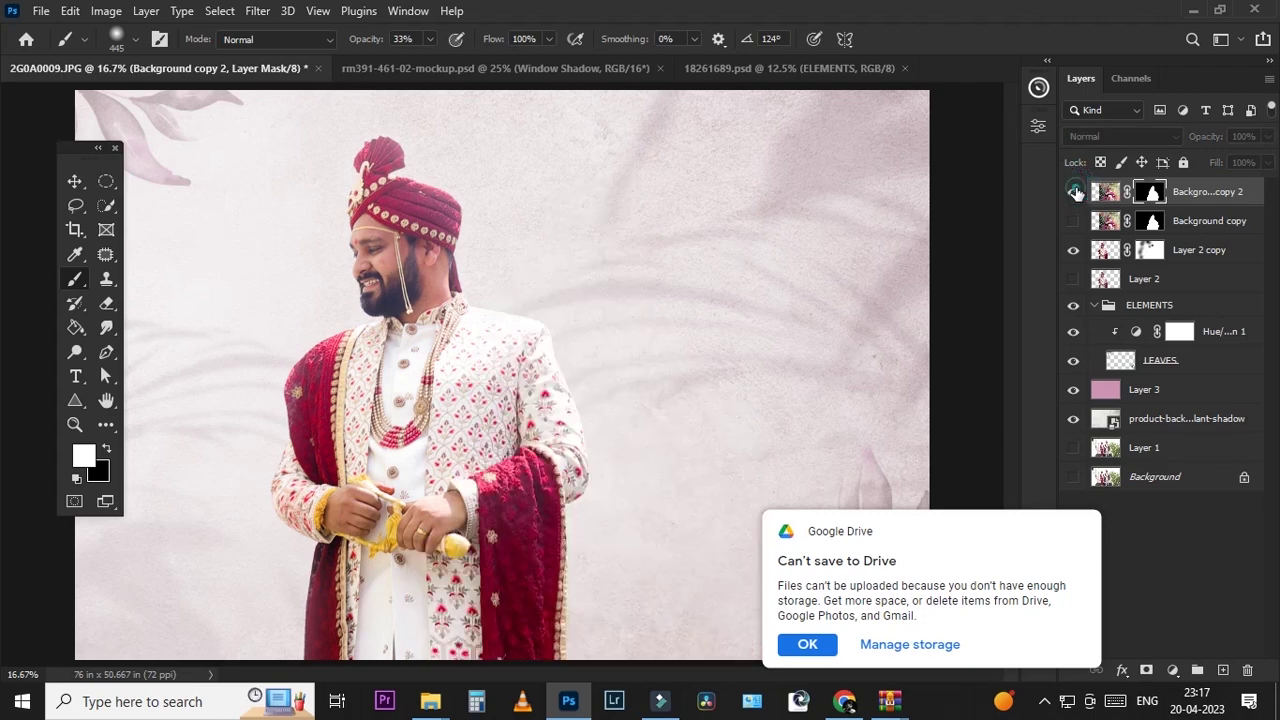
click(1073, 191)
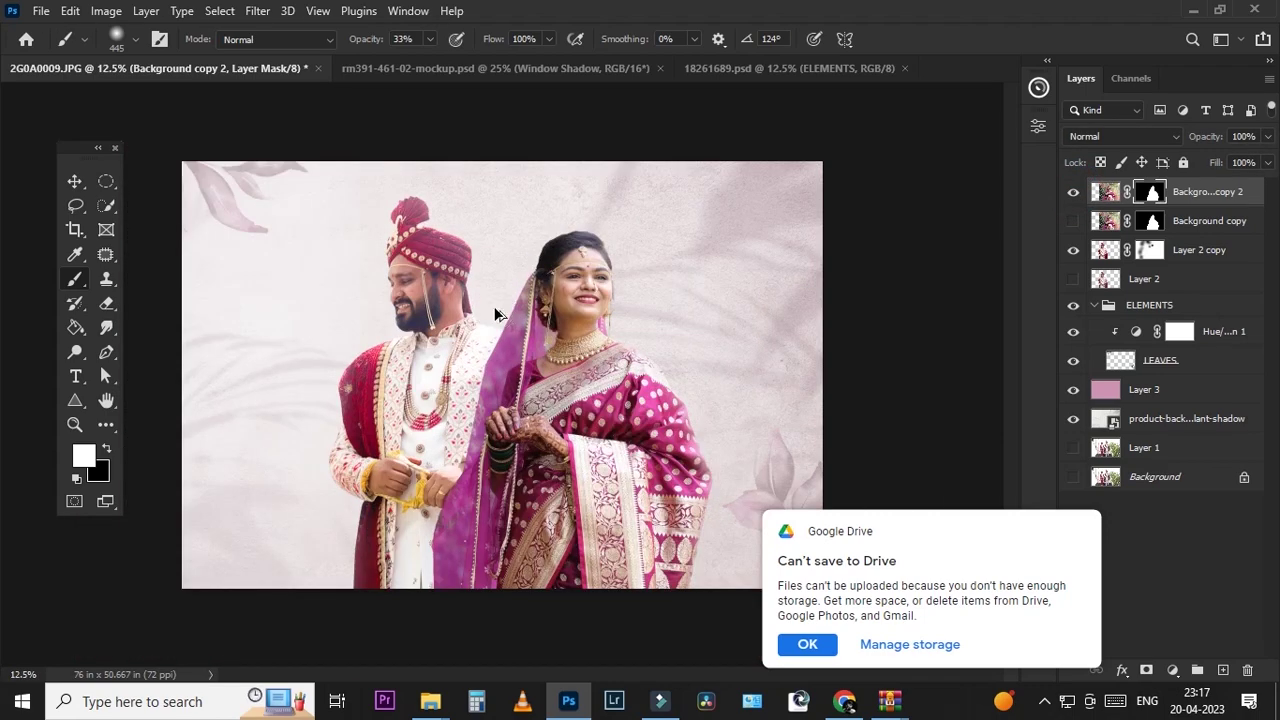
key(ctrl+shift+alt+e)
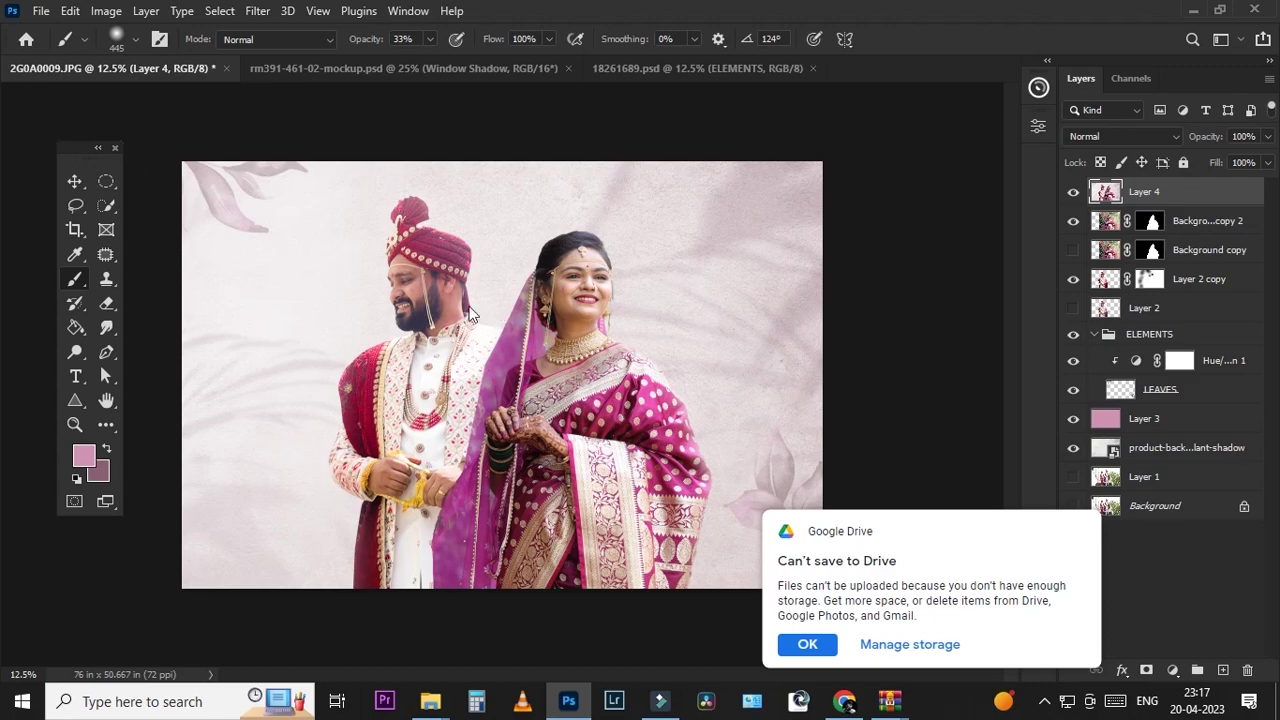
key(ctrl+shift+a)
Step: Load and apply a saved sky settings preset in Camera Raw
right_click(428, 112)
click(411, 246)
click(1262, 271)
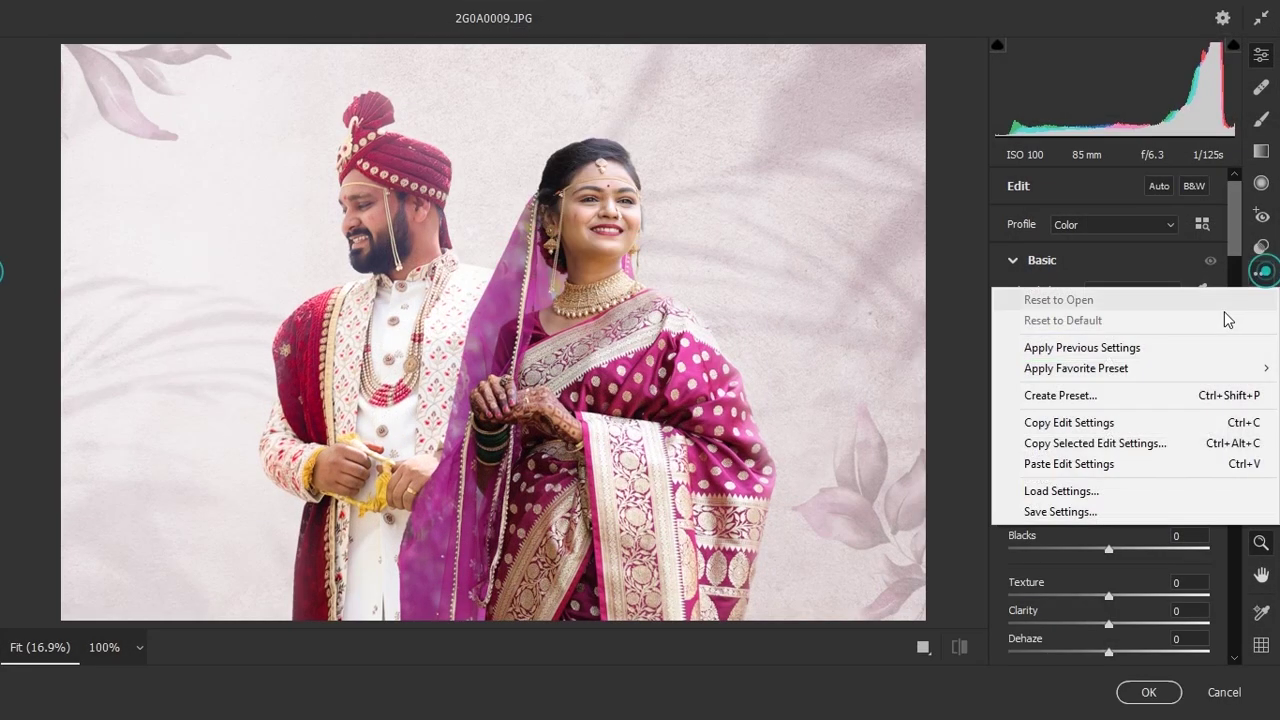
click(1061, 490)
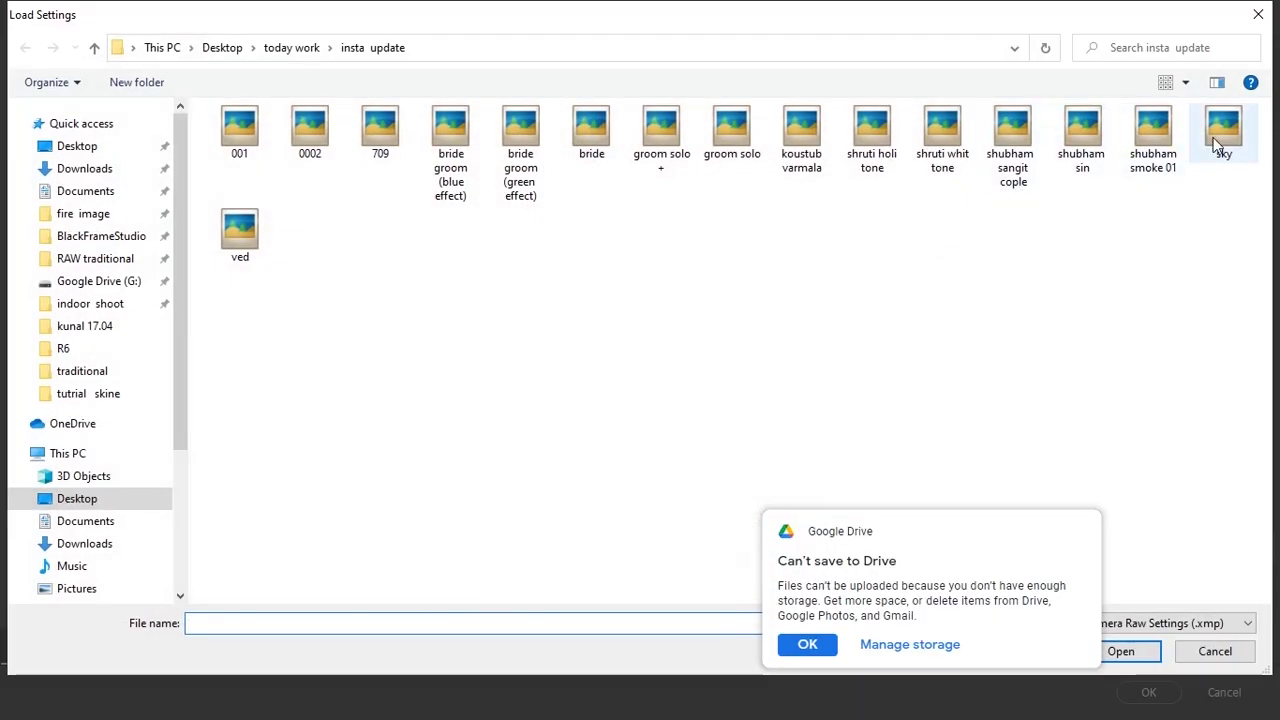
double_click(1218, 132)
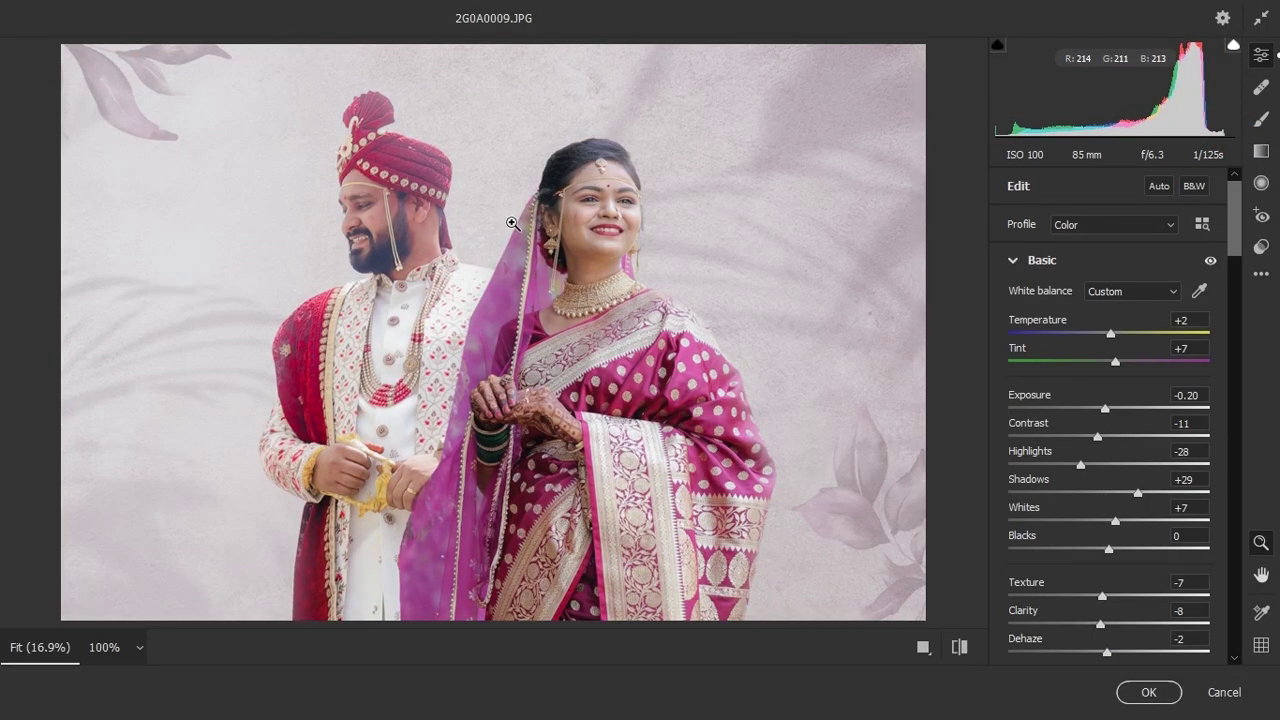
Step: Set highlights -6, contrast +37, shadows +19, dehaze +3 and exposure +0.05
click(1100, 466)
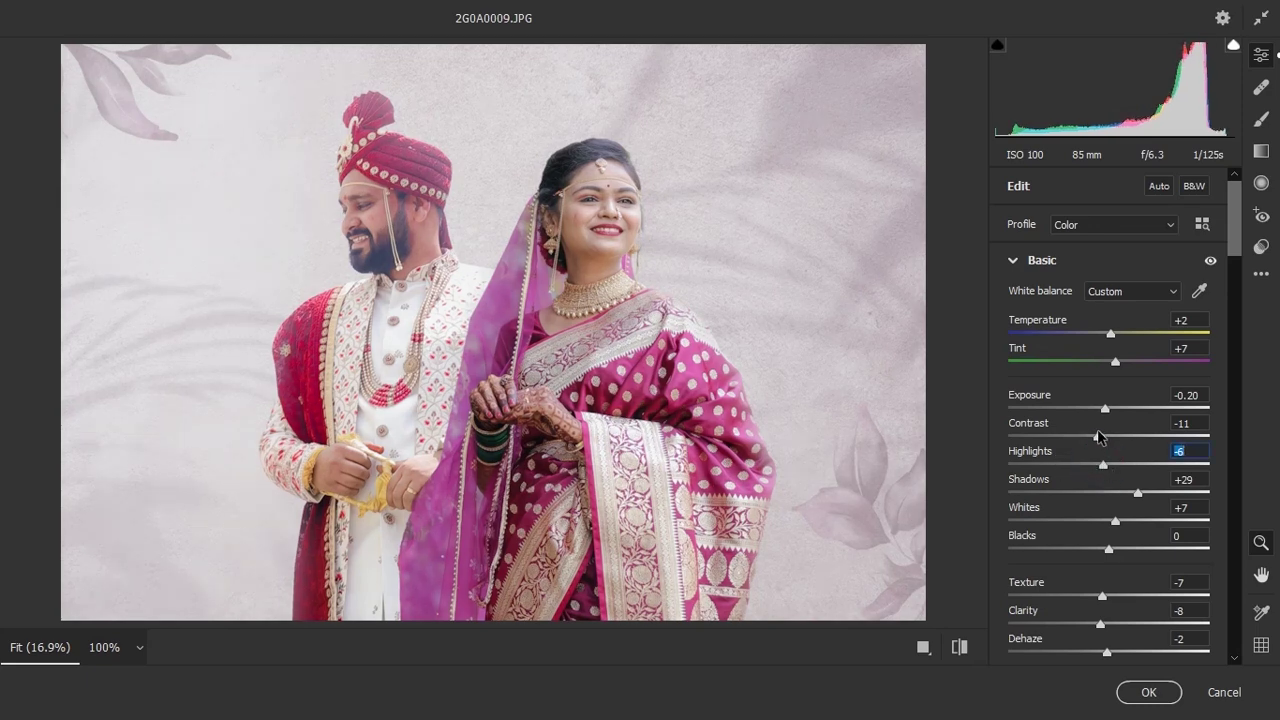
drag(1104, 441, 1147, 441)
drag(1135, 499, 1124, 501)
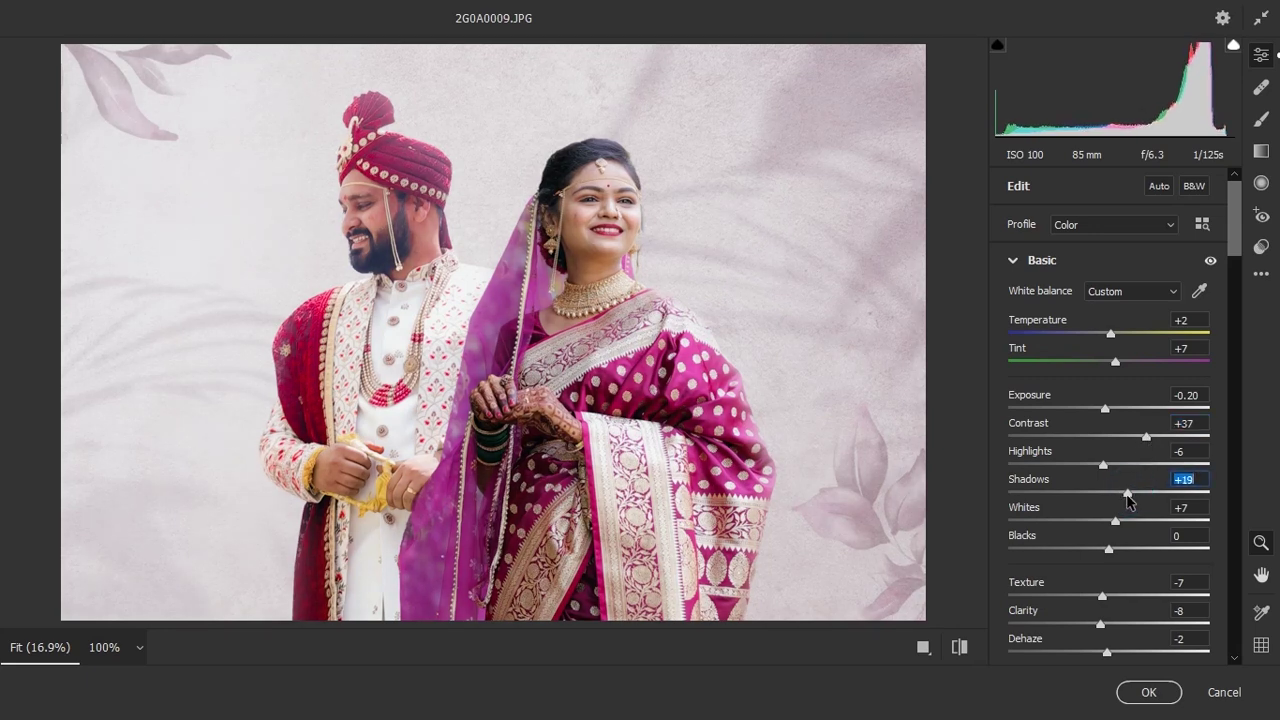
drag(1112, 640, 1116, 640)
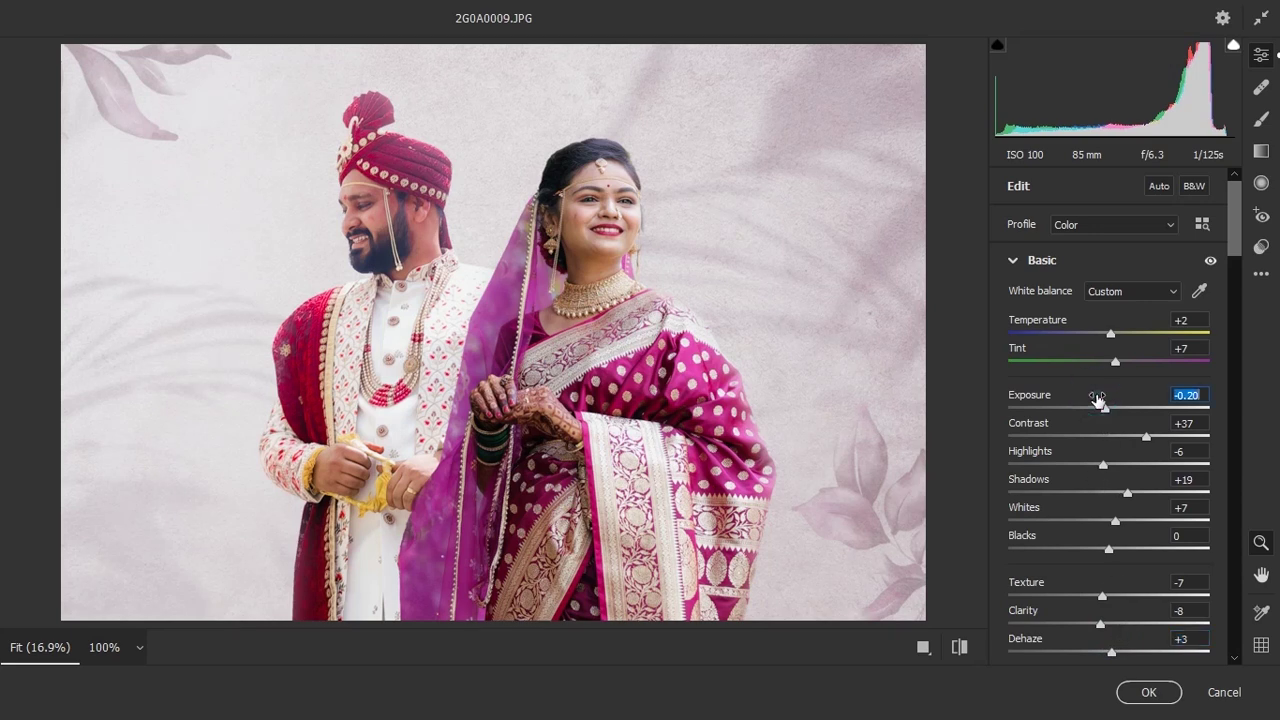
drag(1097, 399, 1104, 400)
scroll(1075, 418, down, 3)
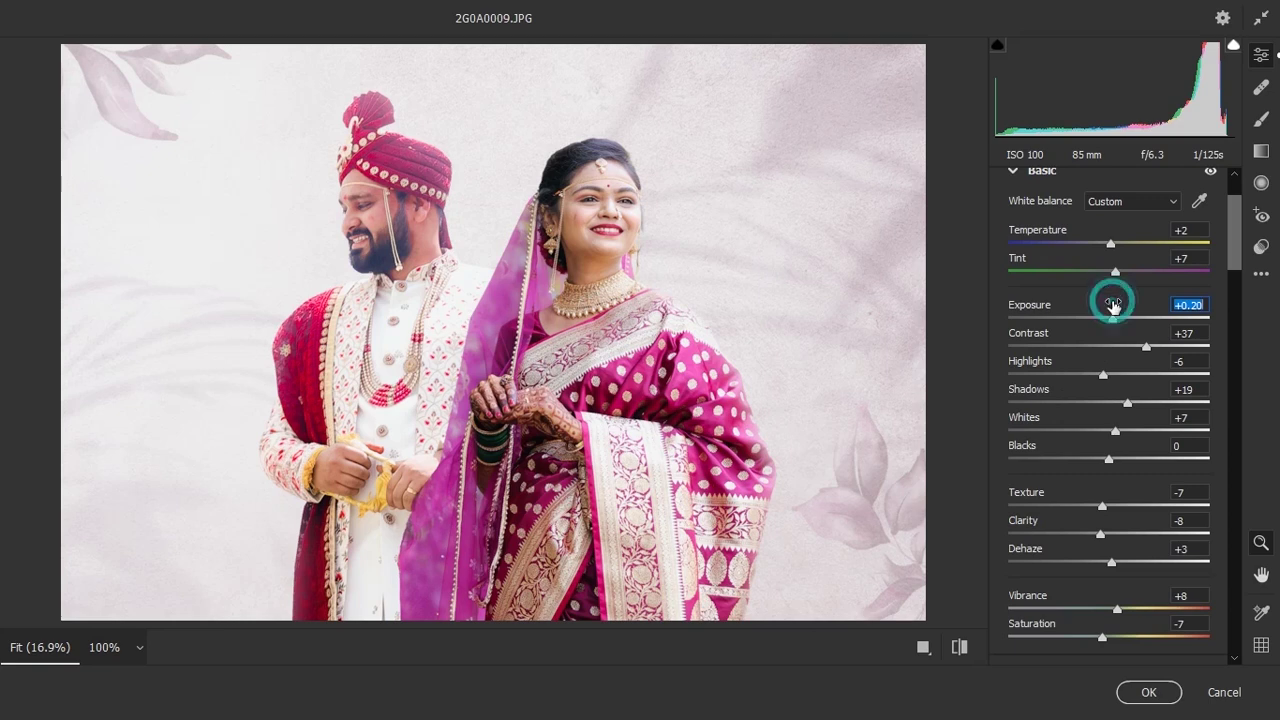
drag(1107, 300, 1110, 305)
scroll(1111, 371, down, 3)
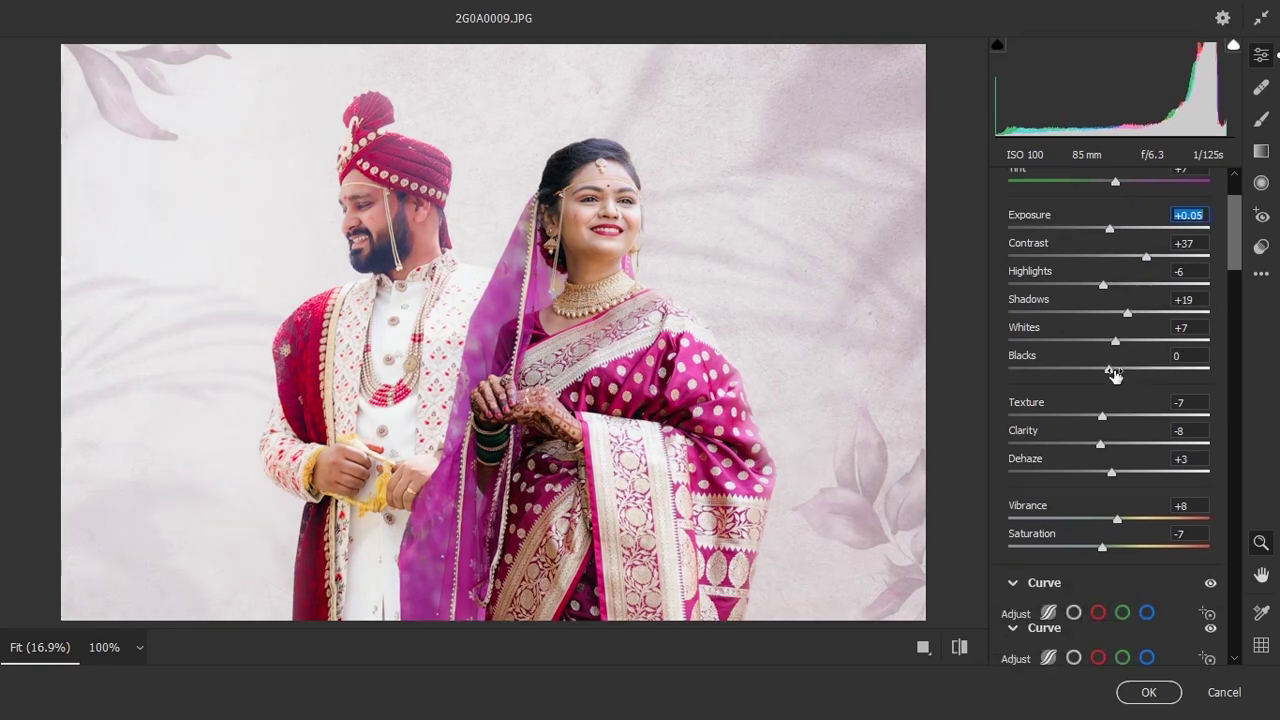
scroll(1111, 420, down, 4)
Step: Set HSL saturation to Reds +7, Oranges +9 and Magentas +39
scroll(1114, 423, down, 5)
scroll(1112, 430, down, 10)
scroll(1110, 428, down, 6)
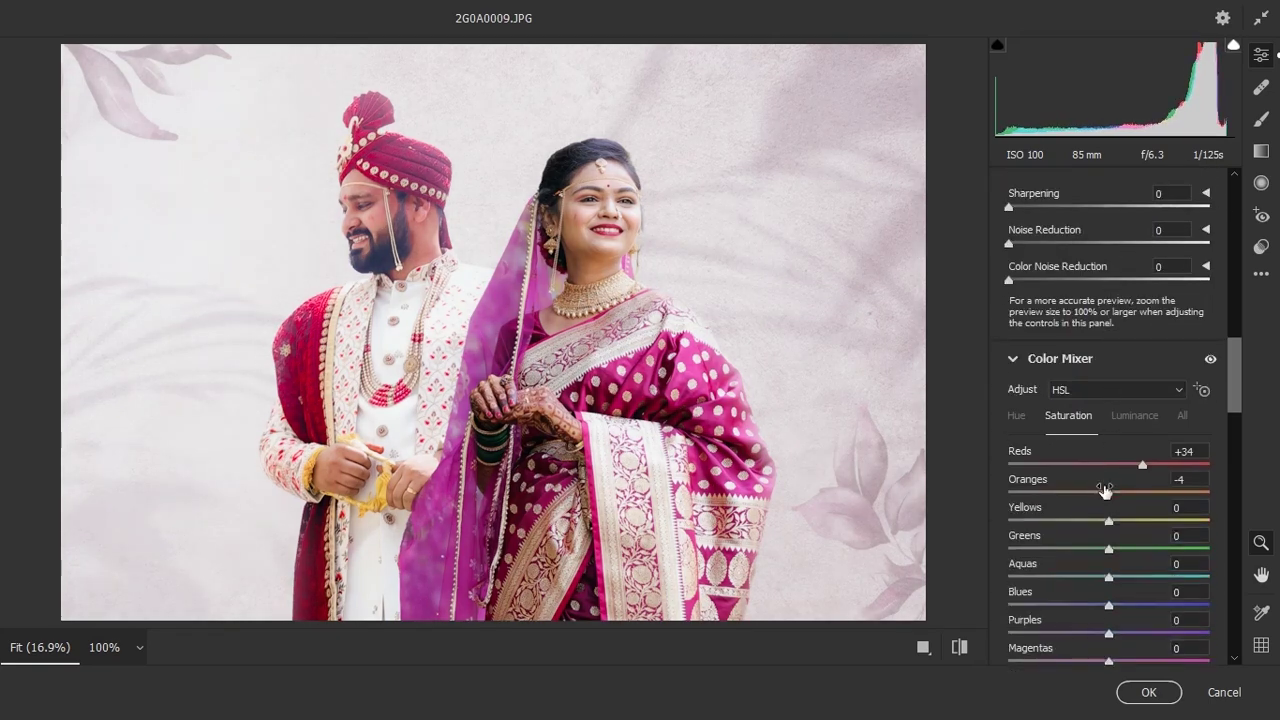
click(1114, 464)
drag(1120, 493, 1149, 482)
scroll(1118, 492, down, 3)
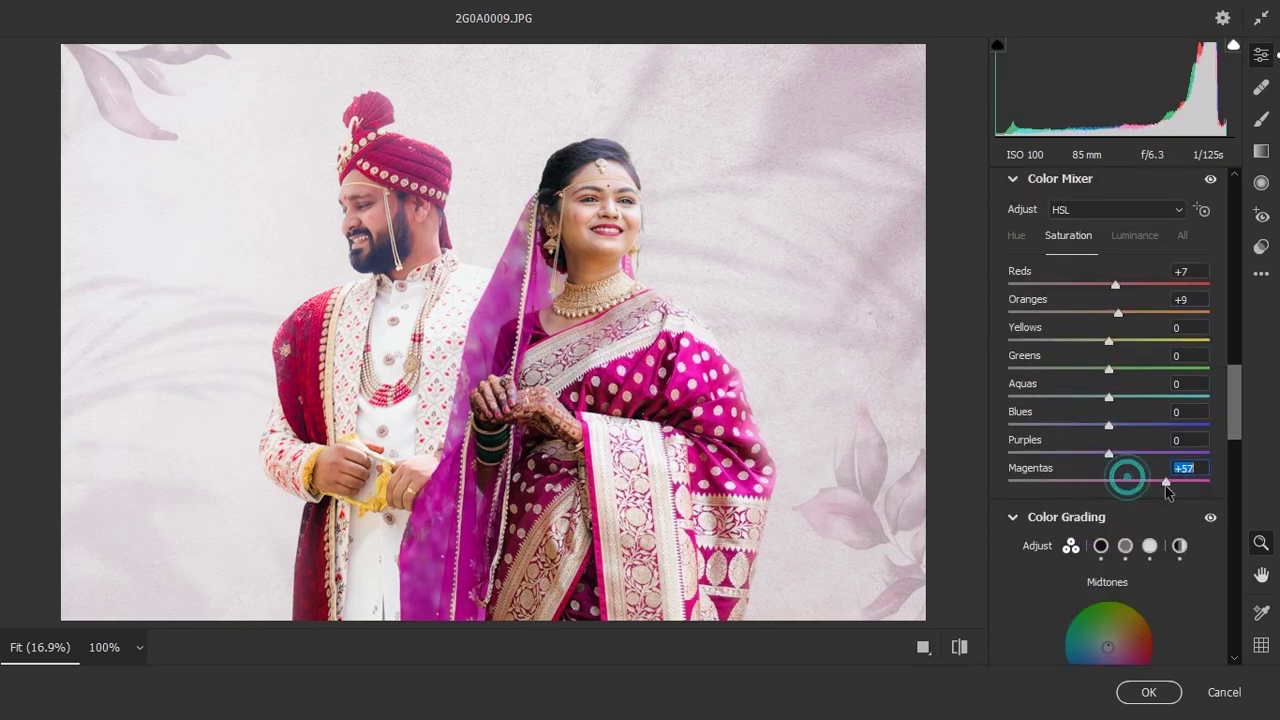
Step: Set HSL luminance to Reds -3 and Oranges +10
click(465, 299)
scroll(1218, 420, down, 1)
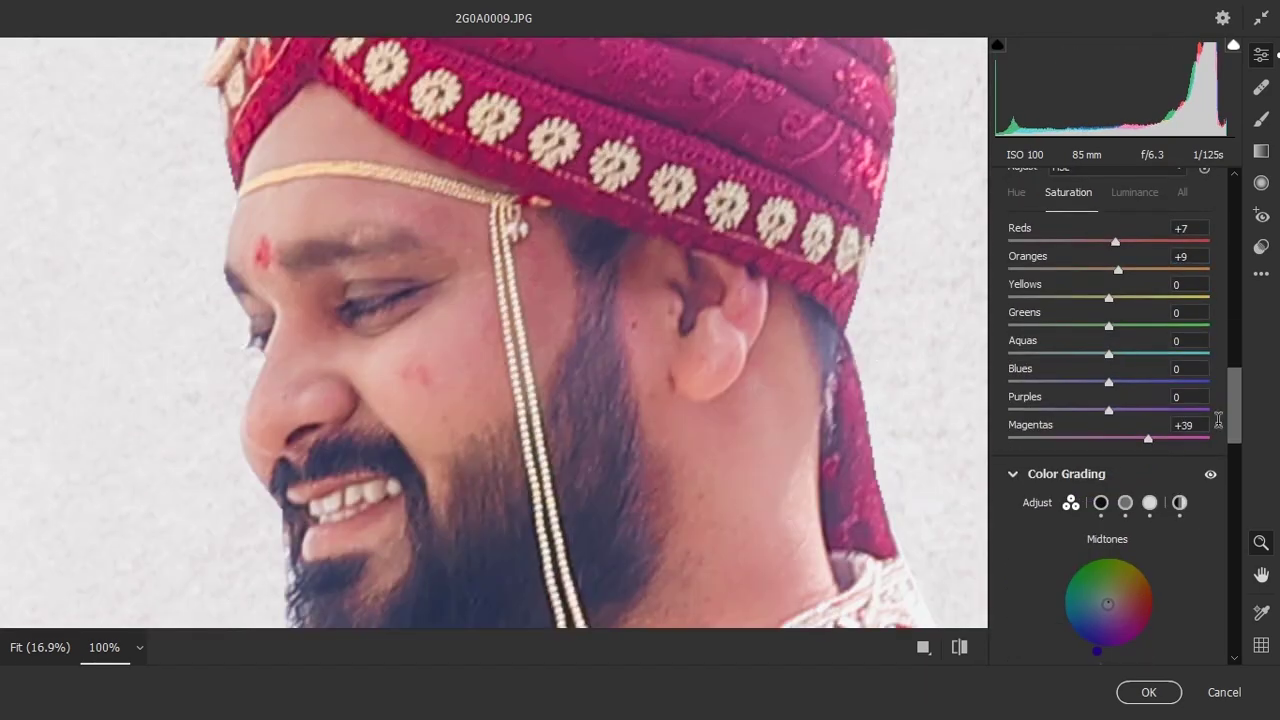
click(1134, 192)
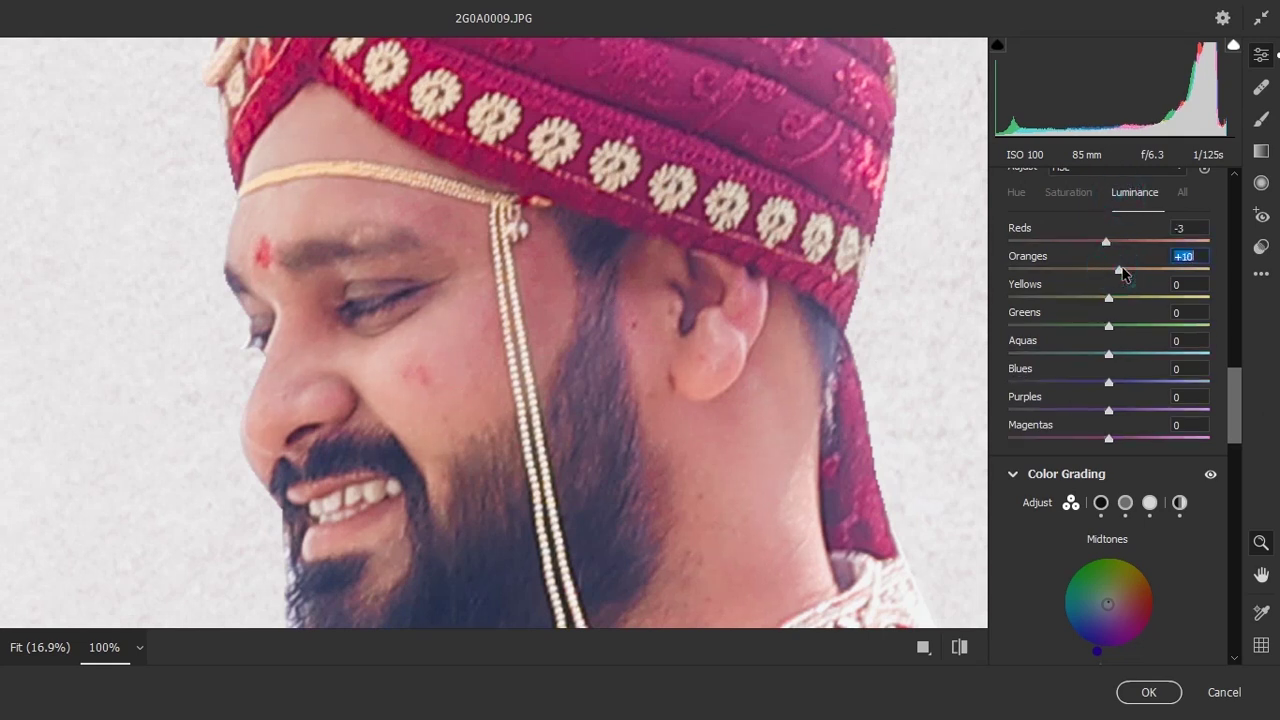
scroll(1115, 270, down, 3)
click(1095, 322)
click(1090, 296)
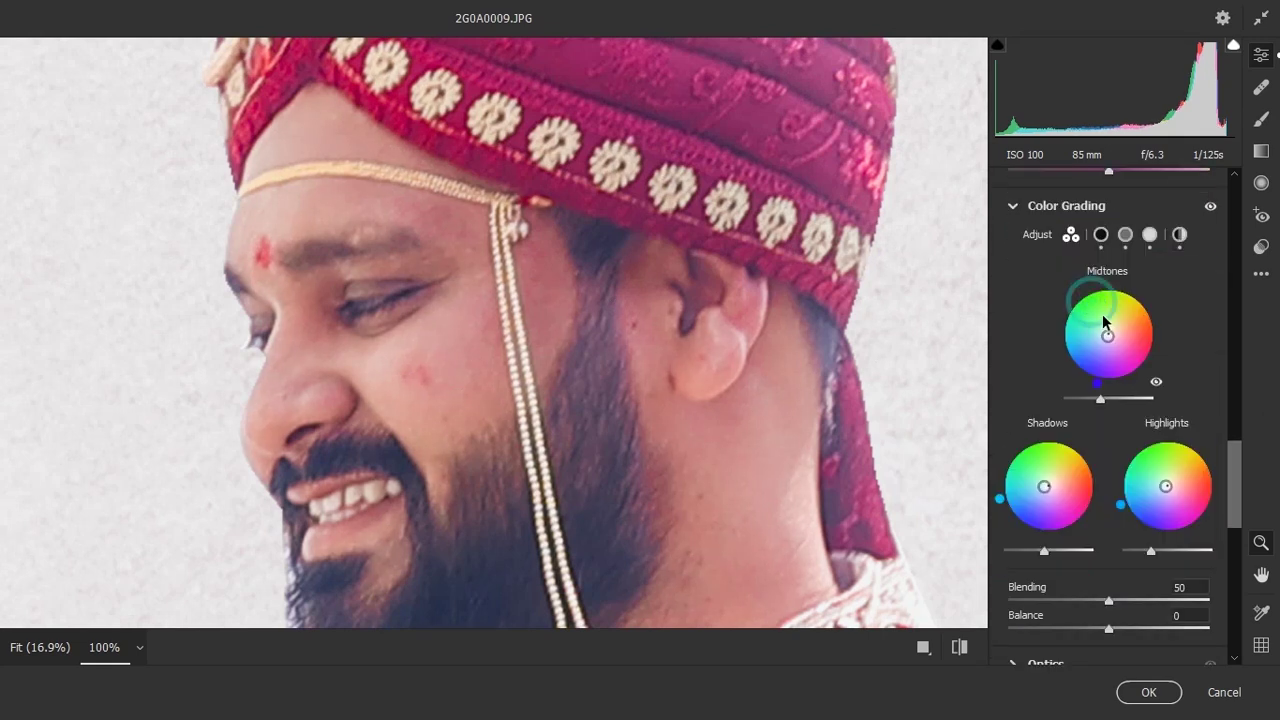
Step: Give the shadows a faint cool tint at hue 195 with saturation 10
click(1100, 234)
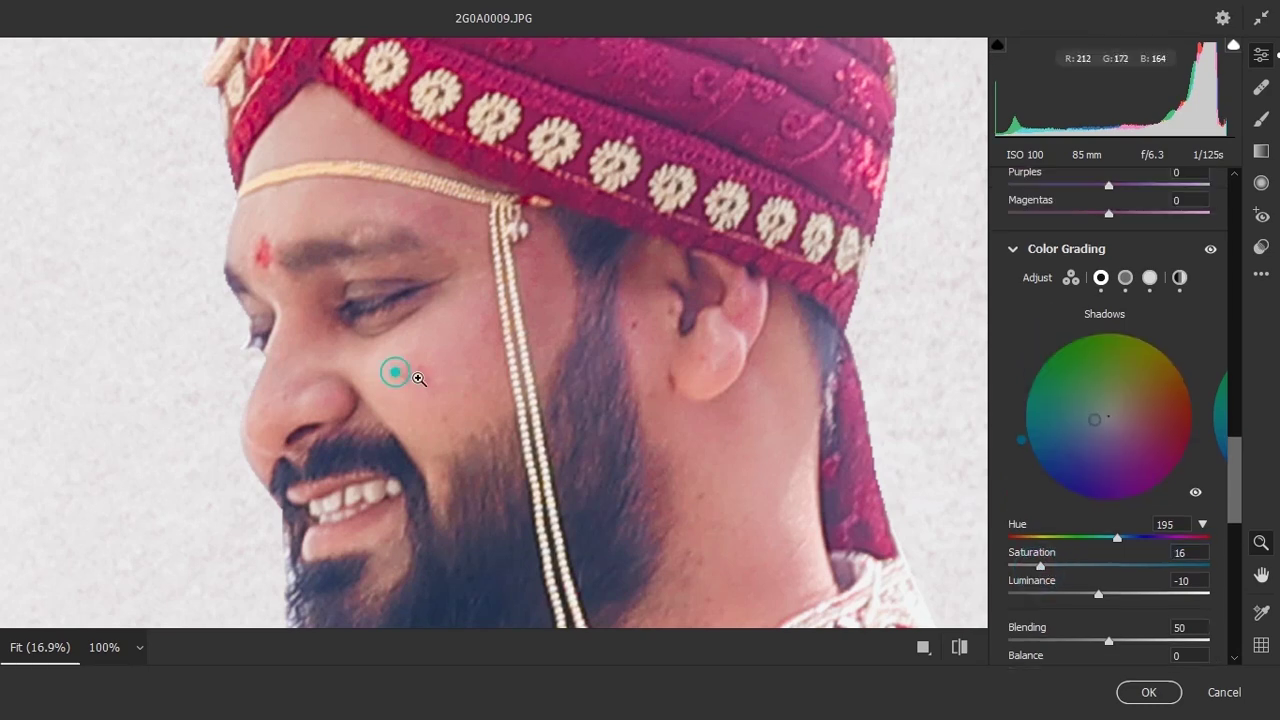
click(391, 371)
drag(1100, 418, 1094, 420)
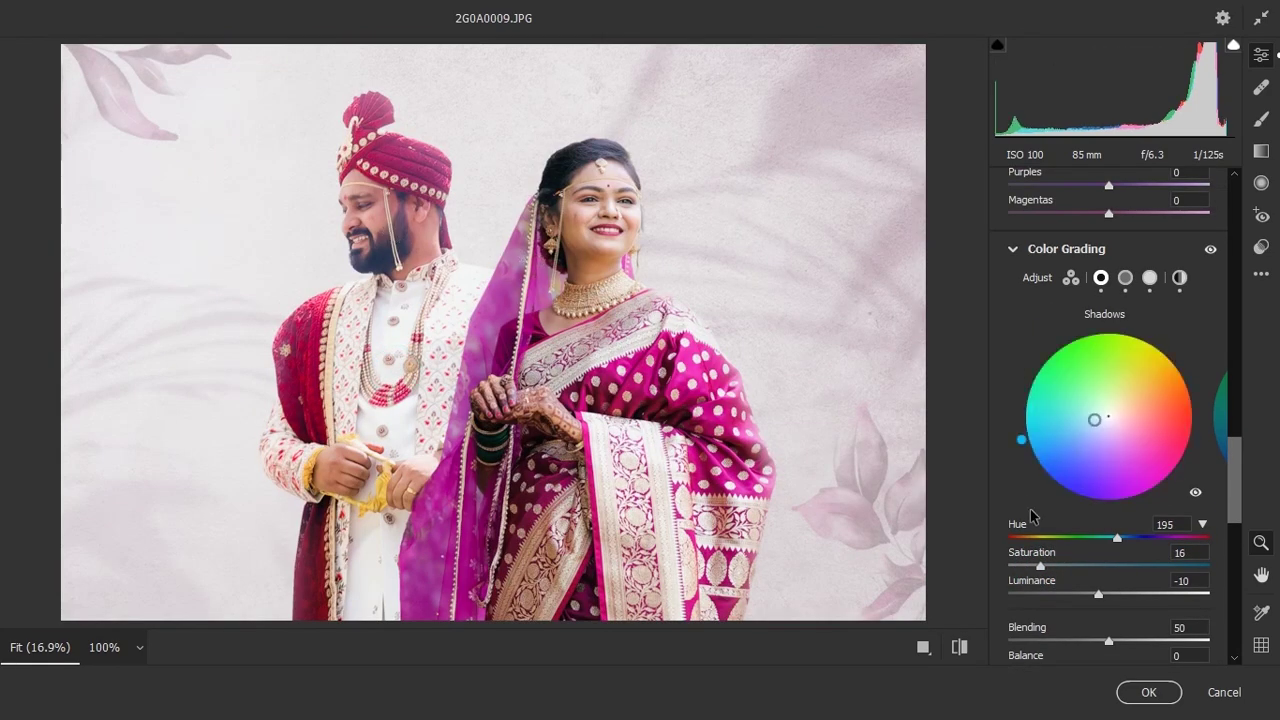
click(1055, 565)
drag(1064, 597, 1098, 594)
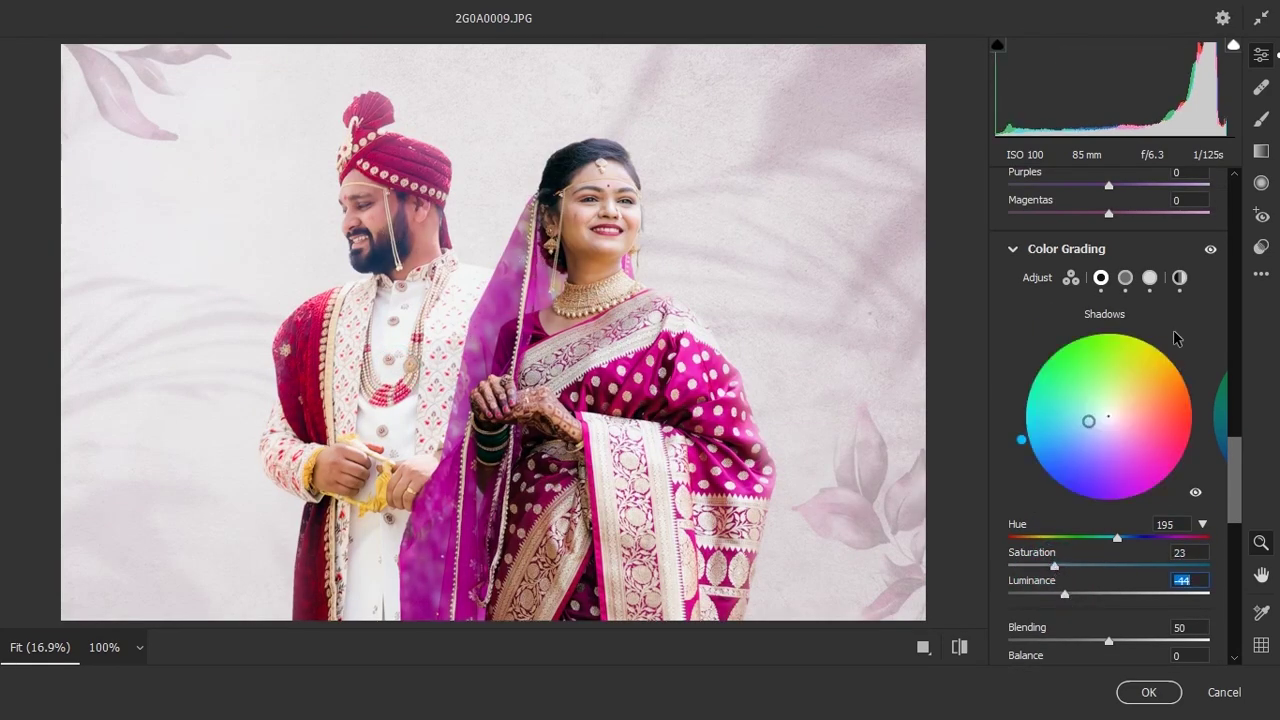
key(ctrl+z)
click(1028, 566)
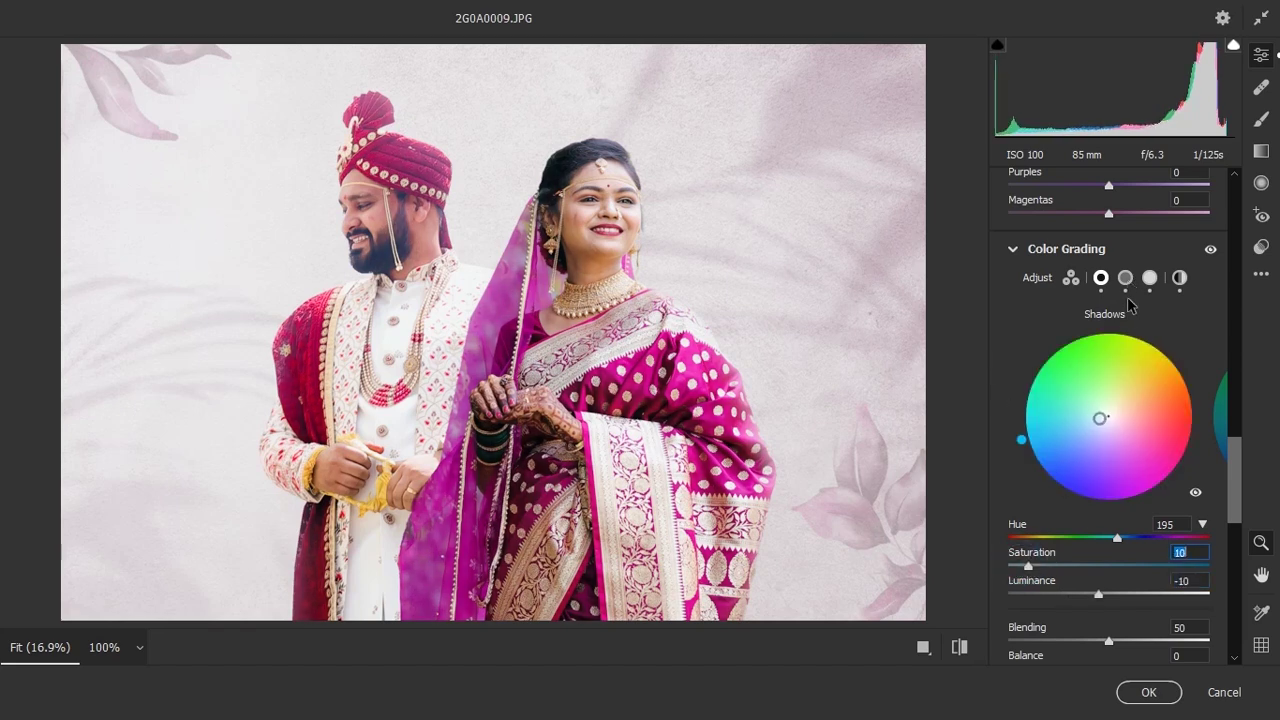
Step: Grade midtones hue 257, highlights hue 202 at luminance -25, global hue 192 at +9
click(1125, 277)
drag(1104, 592, 1128, 593)
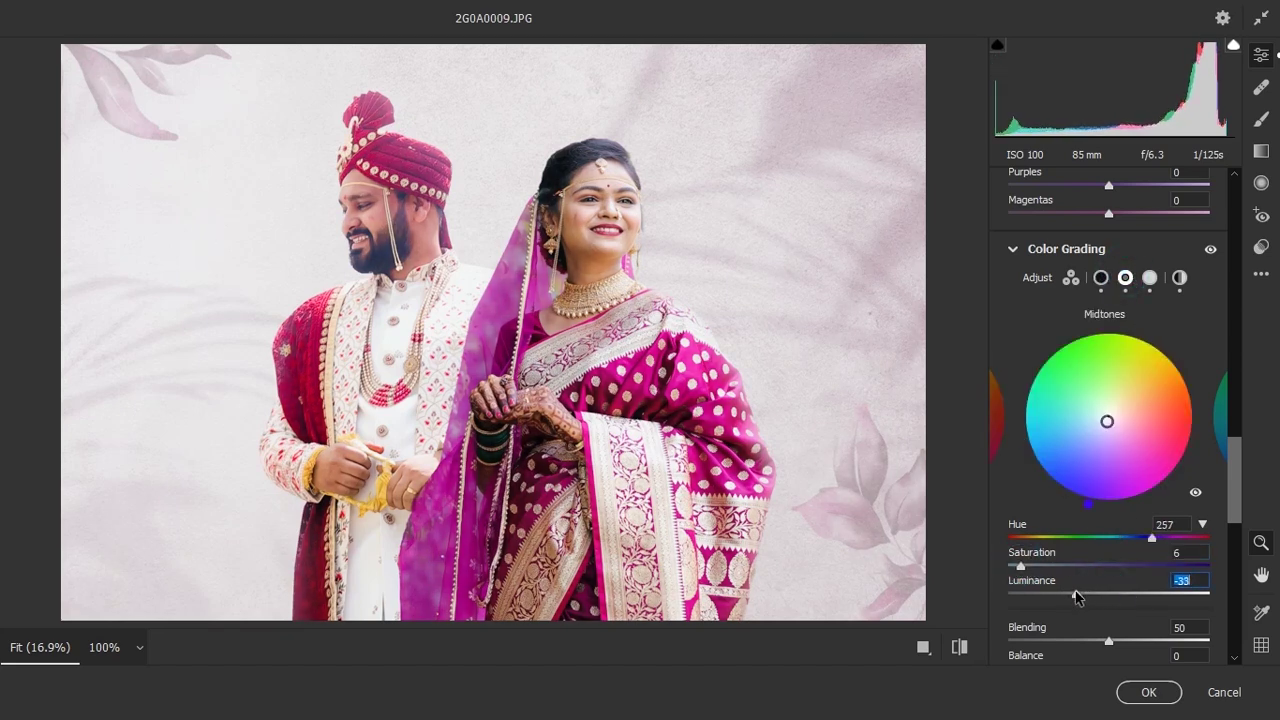
click(1150, 278)
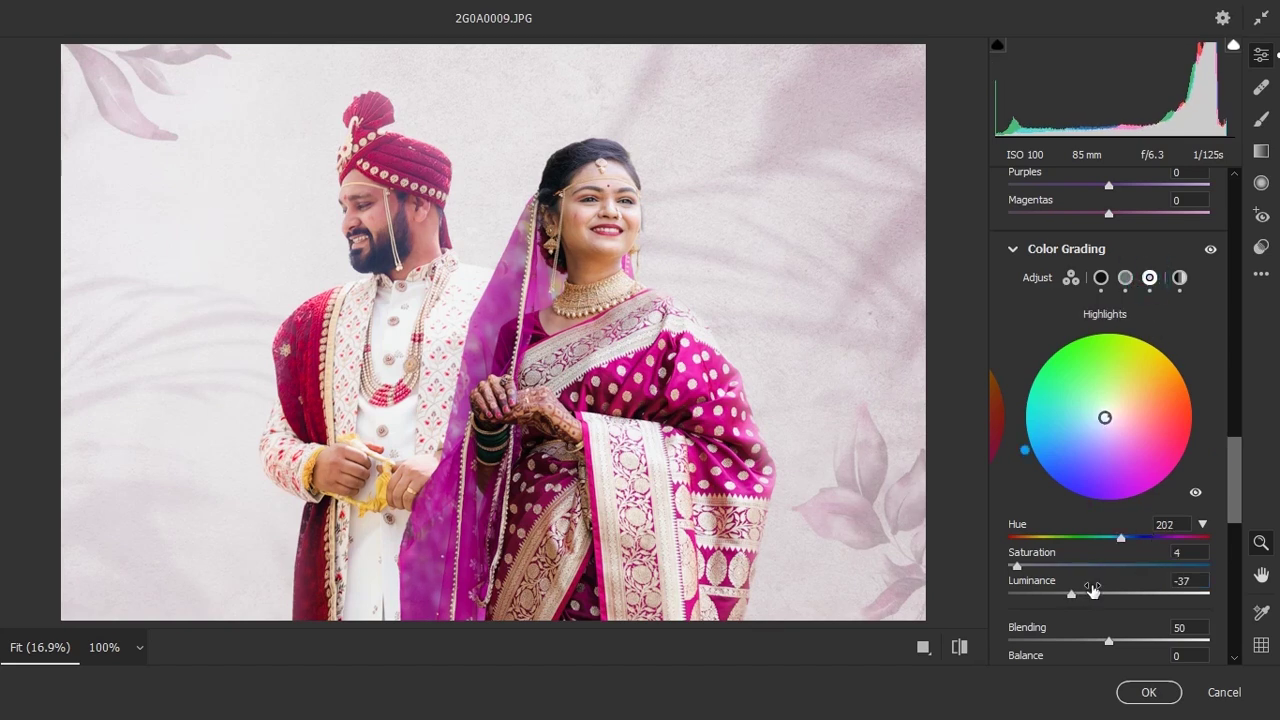
drag(1100, 592, 1087, 594)
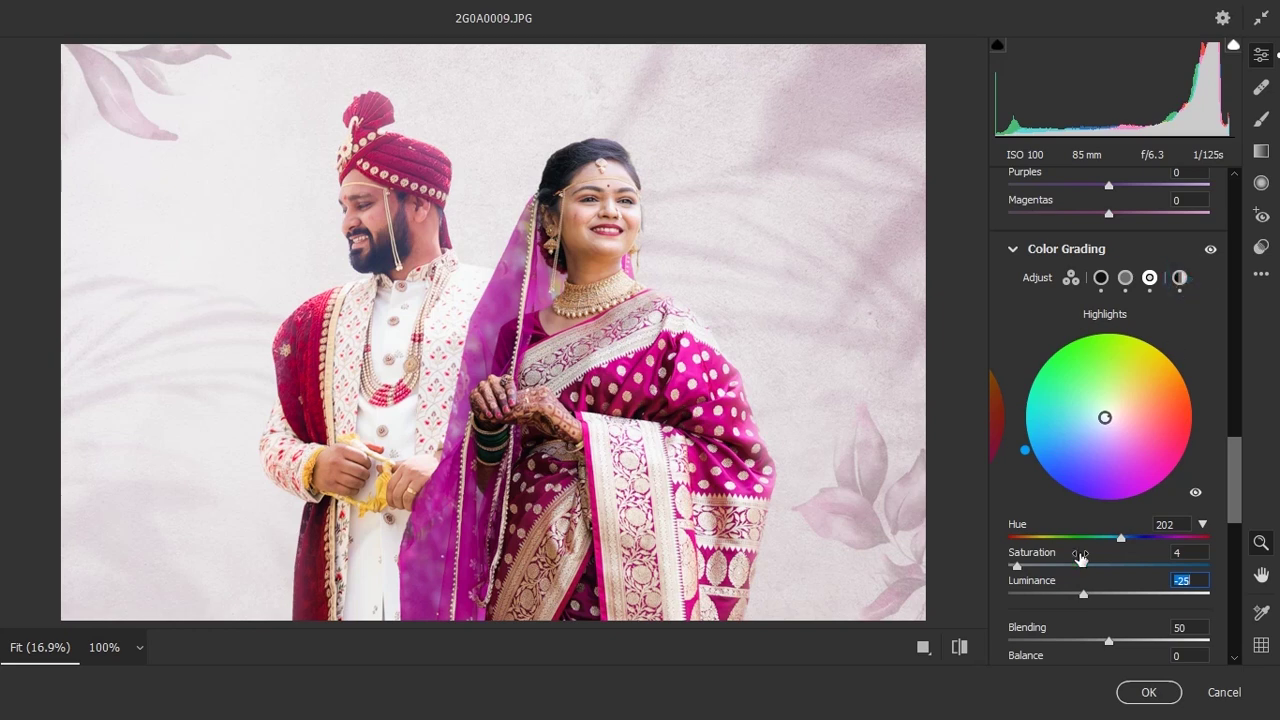
click(1178, 280)
drag(1062, 584, 1034, 582)
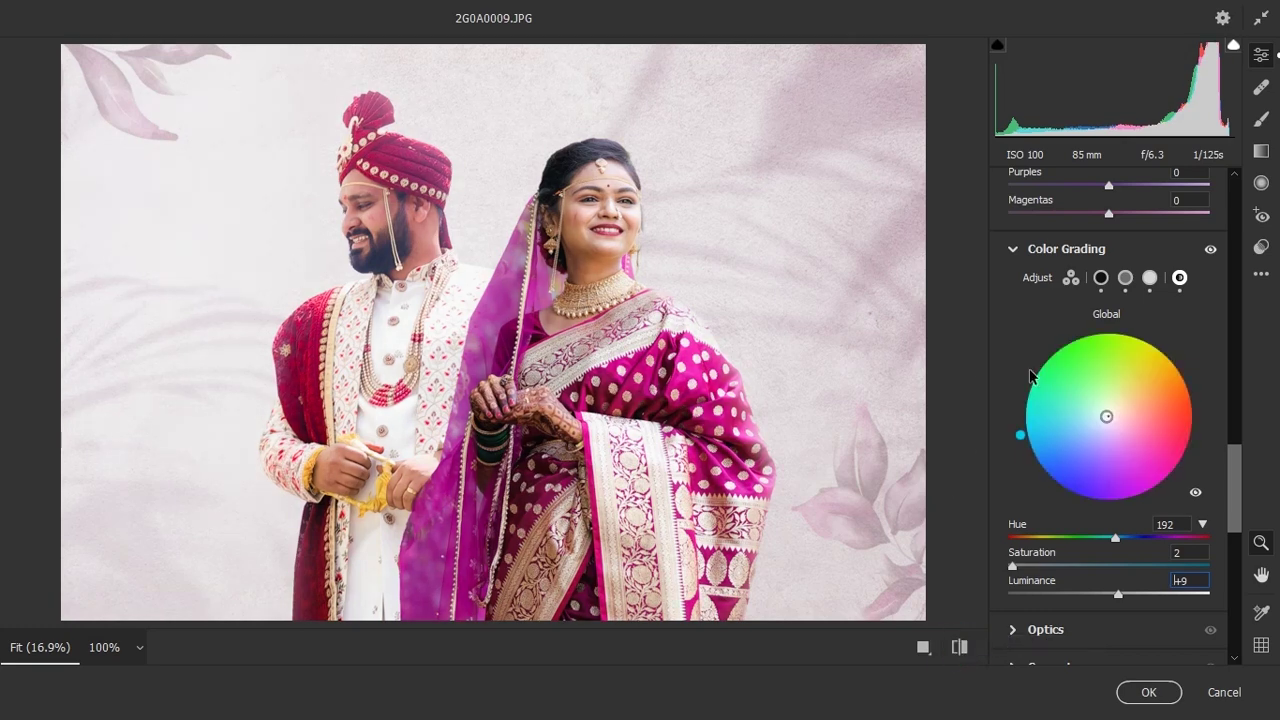
Step: Set Effects Vignetting to -13 to darken the photo's edges
scroll(1060, 380, down, 3)
scroll(1091, 390, down, 3)
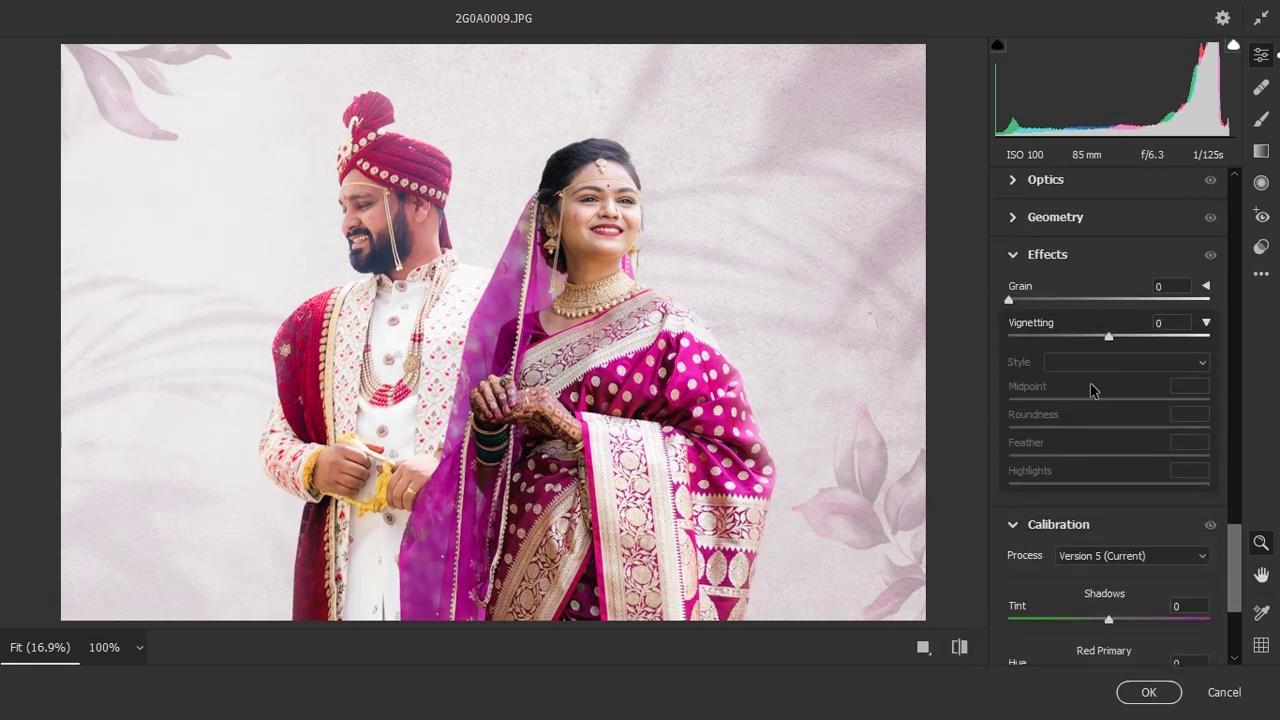
click(1100, 337)
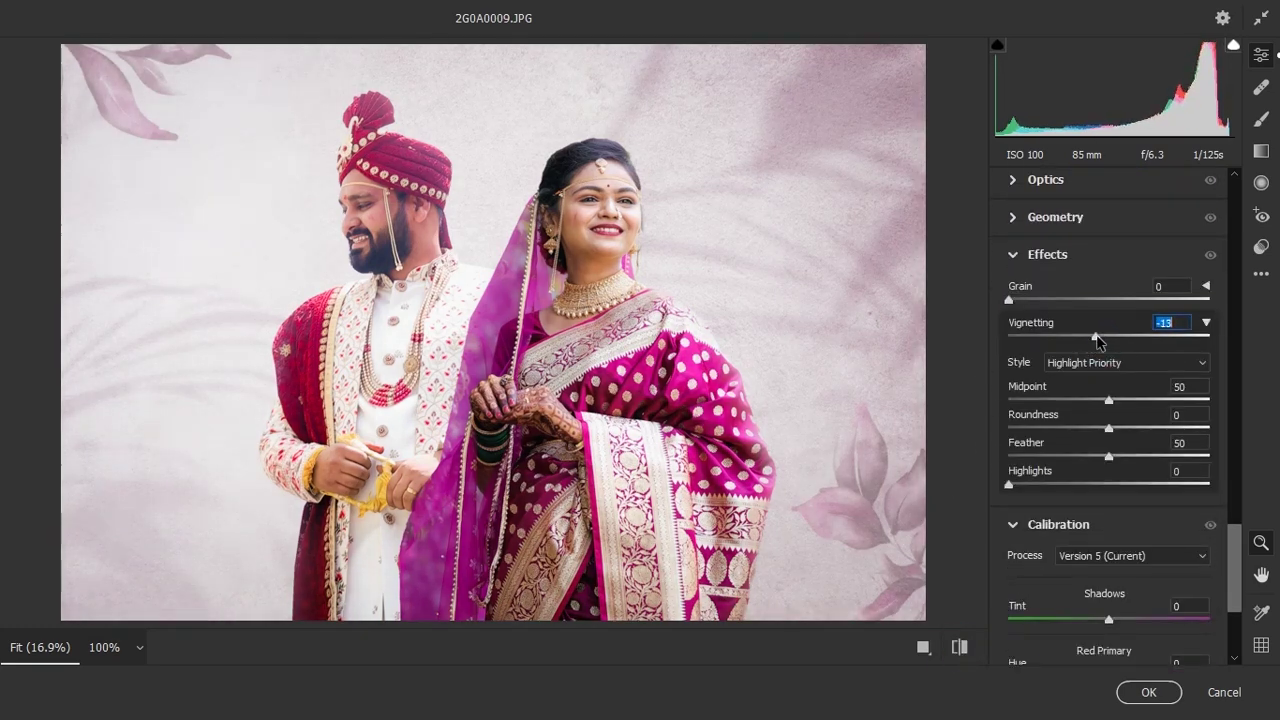
Step: Try lowering Calibration Red Primary Saturation, reset it to 0, and check the photo at full size
scroll(1110, 400, down, 3)
drag(1115, 474, 1095, 478)
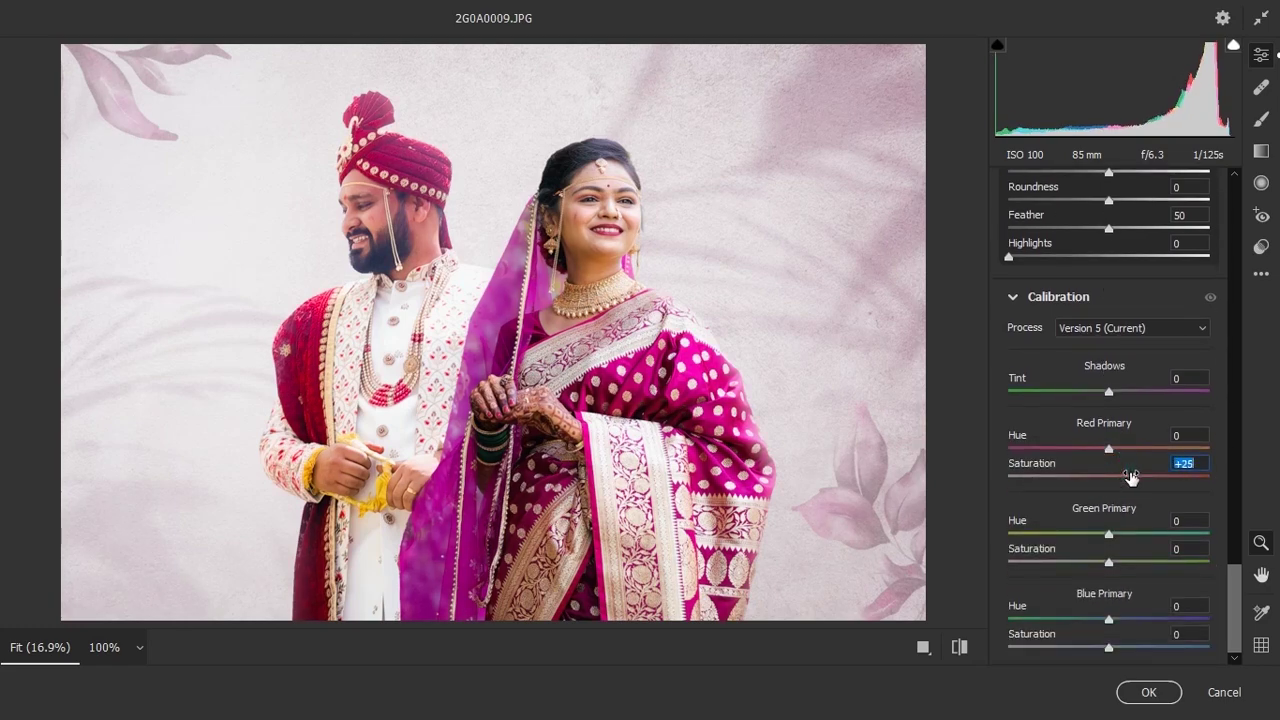
double_click(1094, 476)
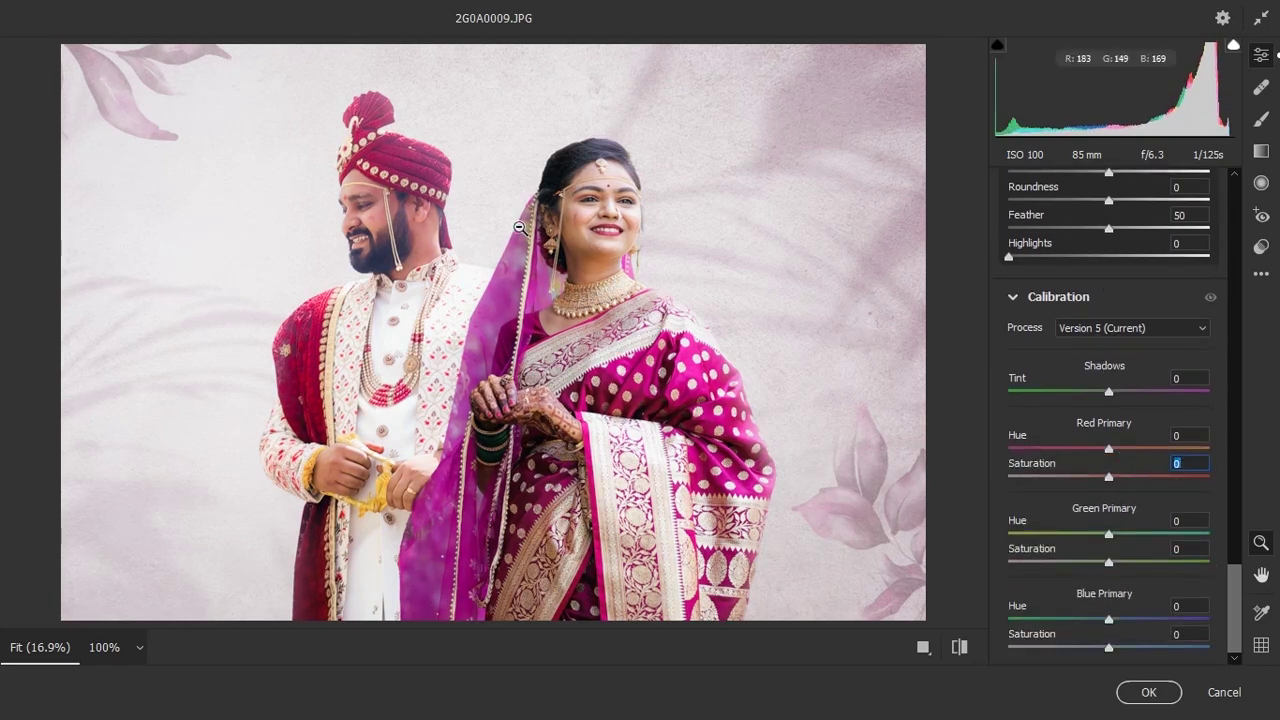
click(519, 228)
click(519, 228)
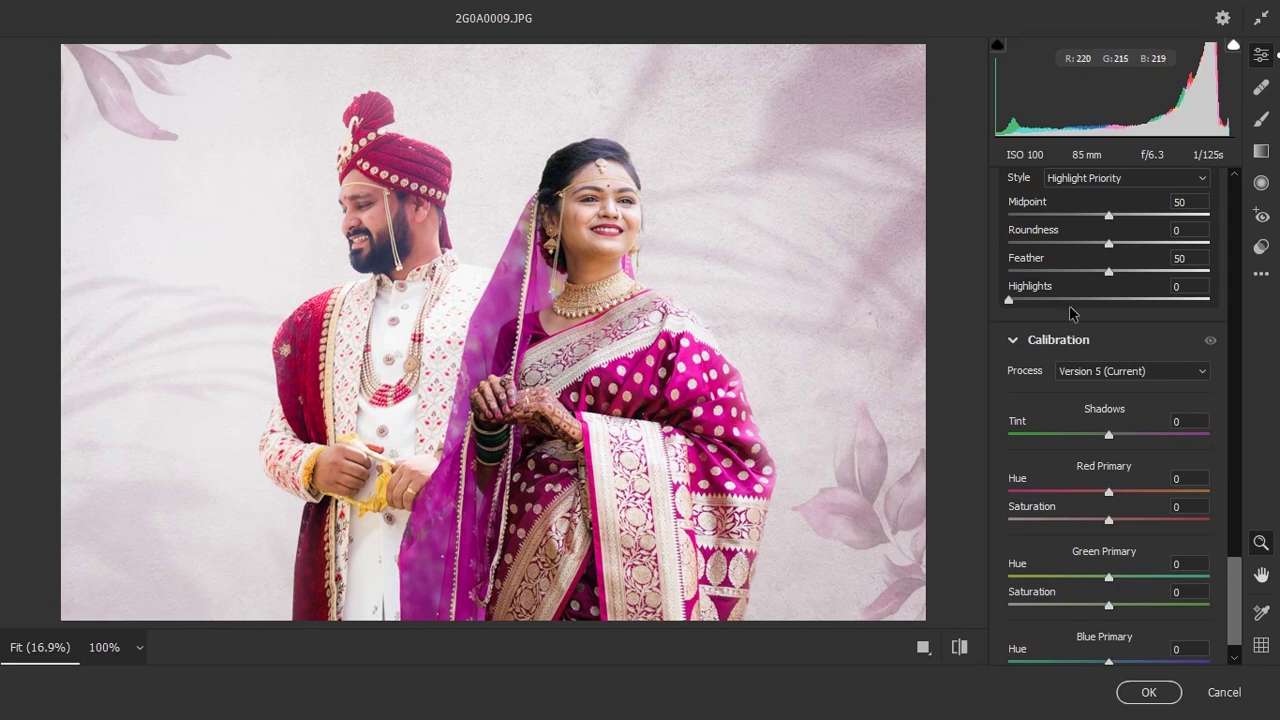
Step: Raise Purples luminance to +28 in the Color Mixer
scroll(1070, 313, up, 5)
scroll(1080, 300, up, 5)
scroll(1095, 285, up, 5)
scroll(1108, 270, up, 5)
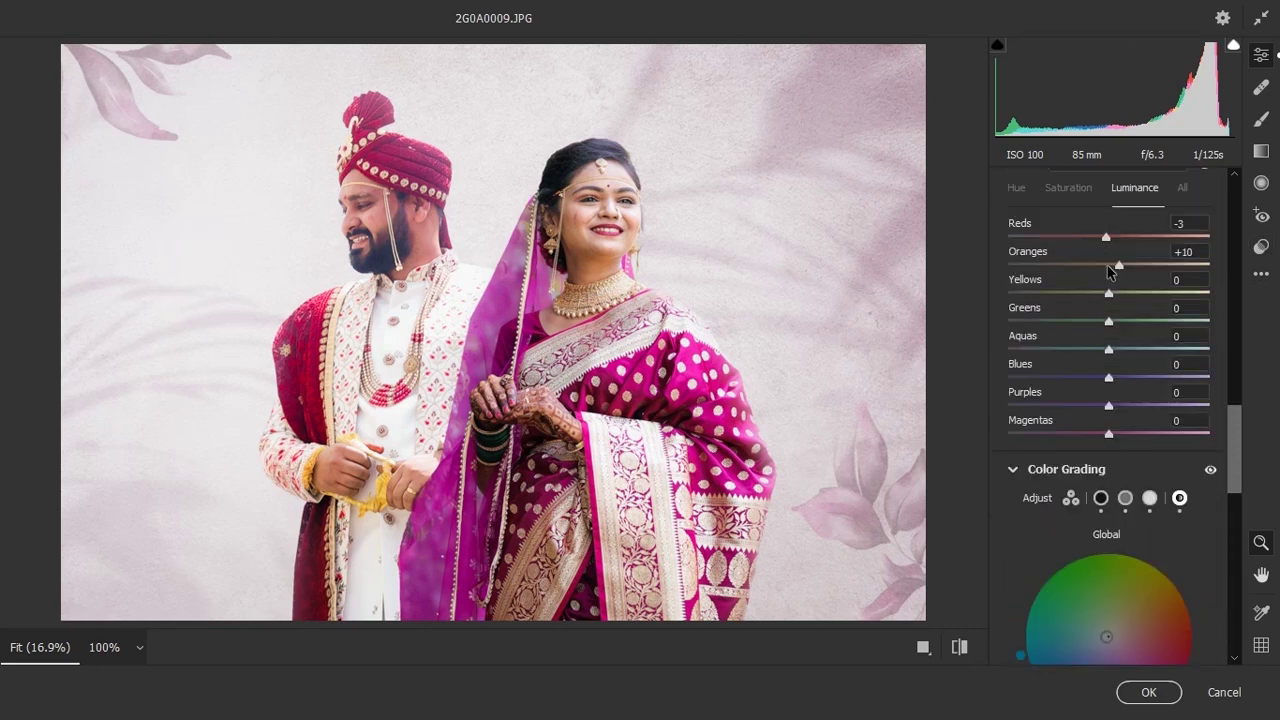
scroll(1108, 270, up, 2)
mouse_move(1091, 467)
mouse_down()
mouse_move(1061, 468)
mouse_move(1145, 497)
mouse_move(1129, 501)
mouse_move(1124, 530)
mouse_up()
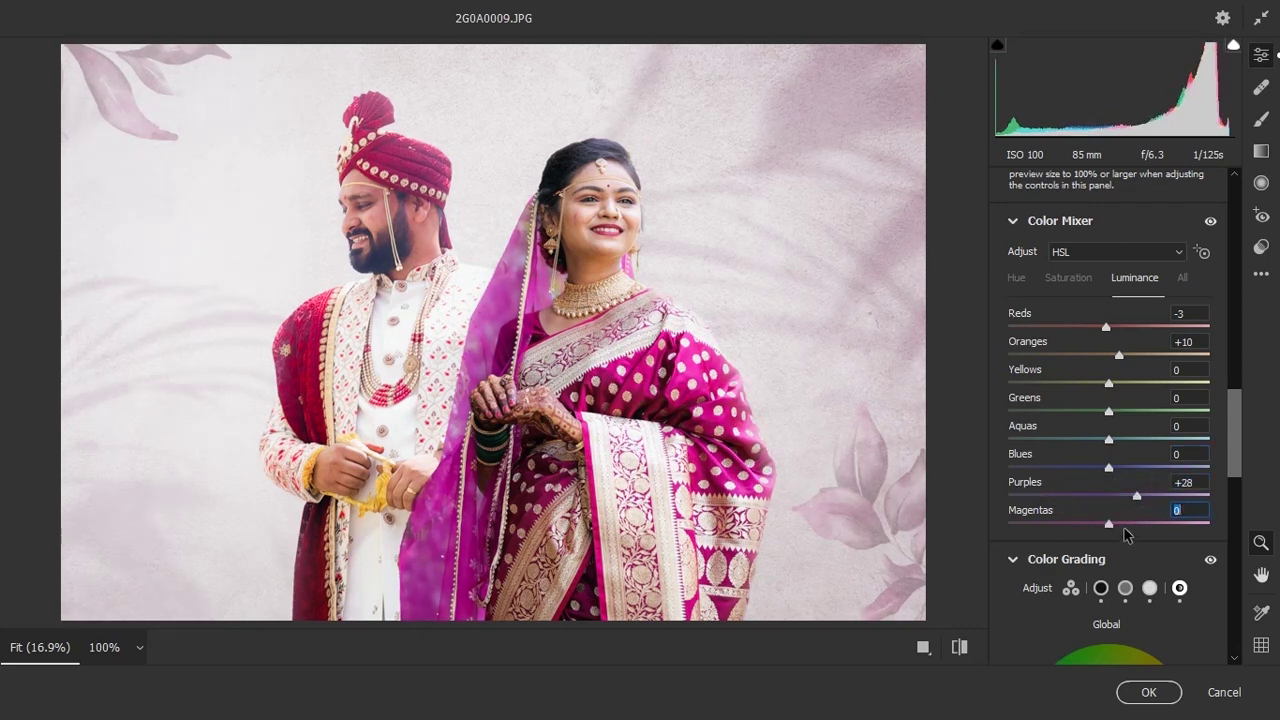
Step: Check the photo at full size and adjust the tone curve's lights region
scroll(1080, 300, up, 5)
scroll(1122, 334, up, 4)
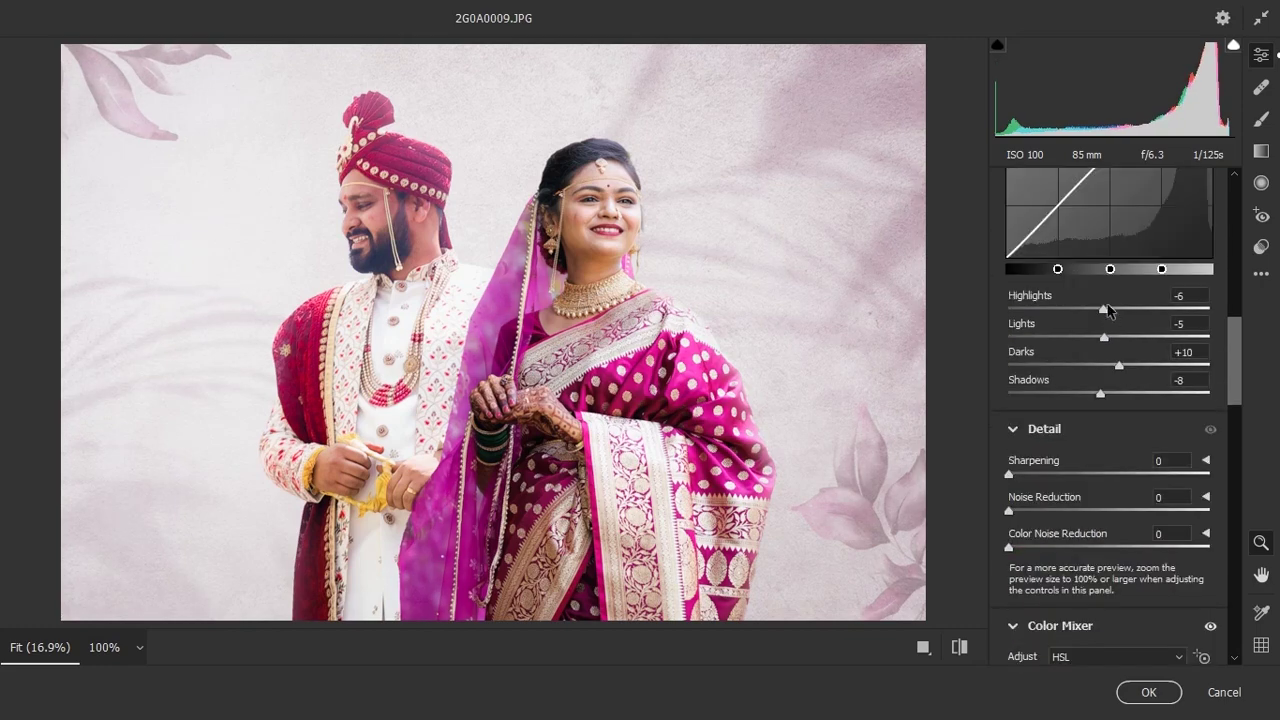
click(1106, 310)
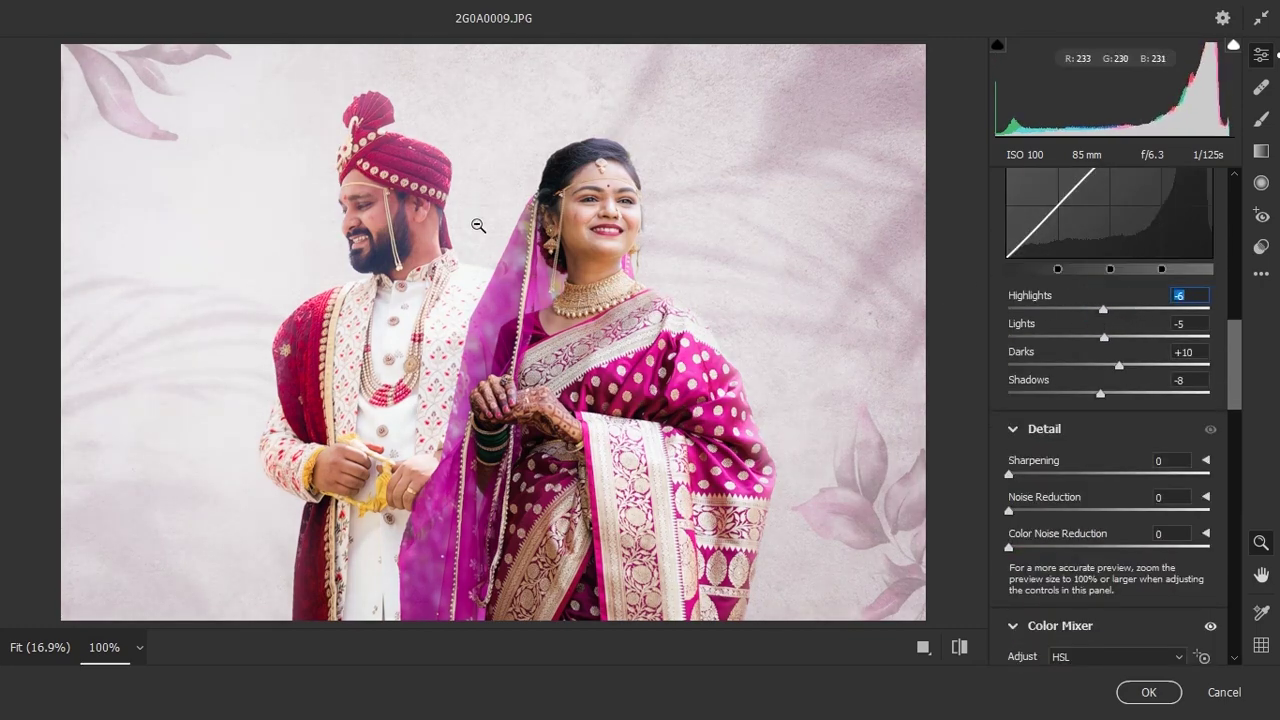
click(478, 226)
click(623, 237)
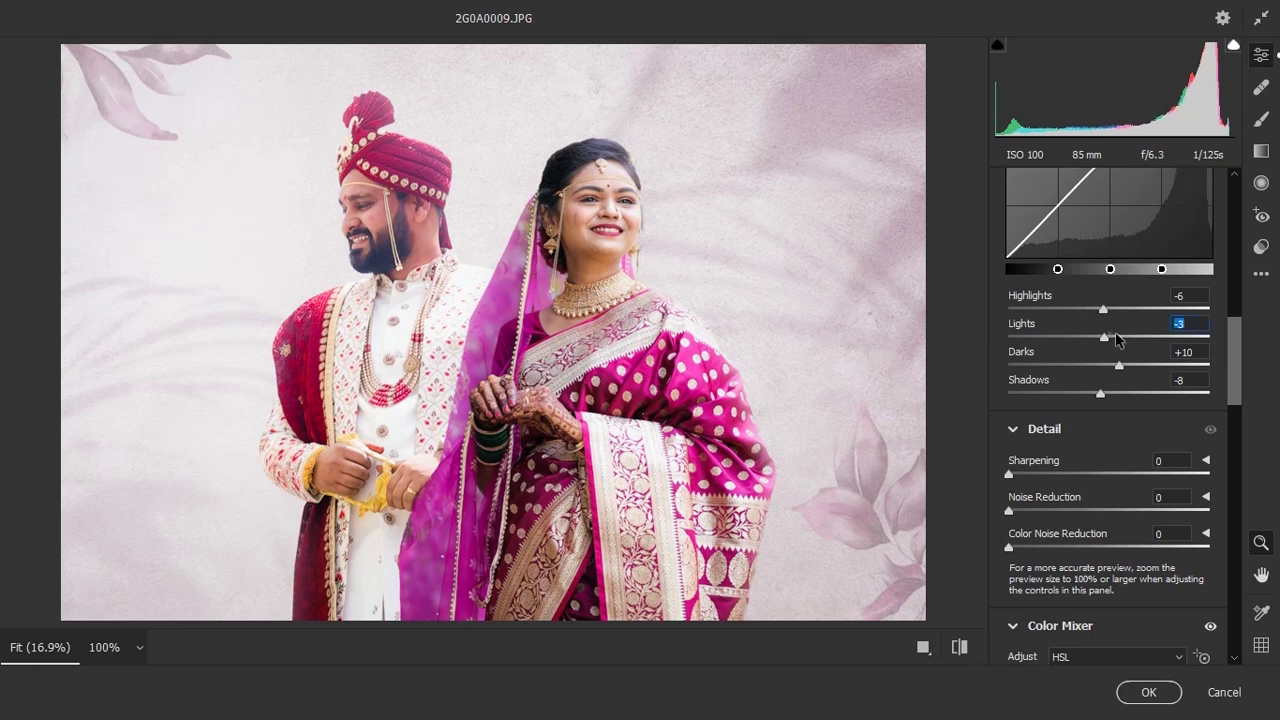
drag(1116, 340, 1097, 346)
Step: Lower the Contrast slider to +28
scroll(1100, 337, up, 2)
scroll(1100, 330, up, 2)
scroll(1103, 310, up, 3)
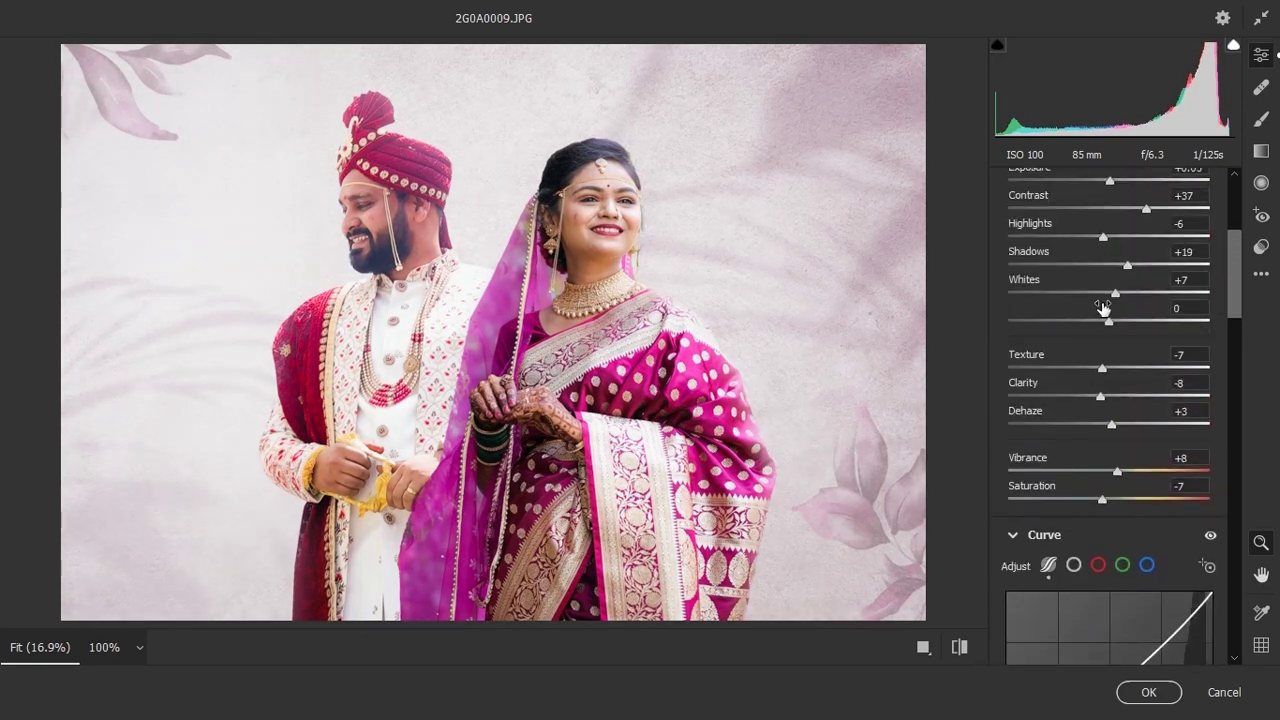
scroll(1103, 308, up, 3)
click(1137, 343)
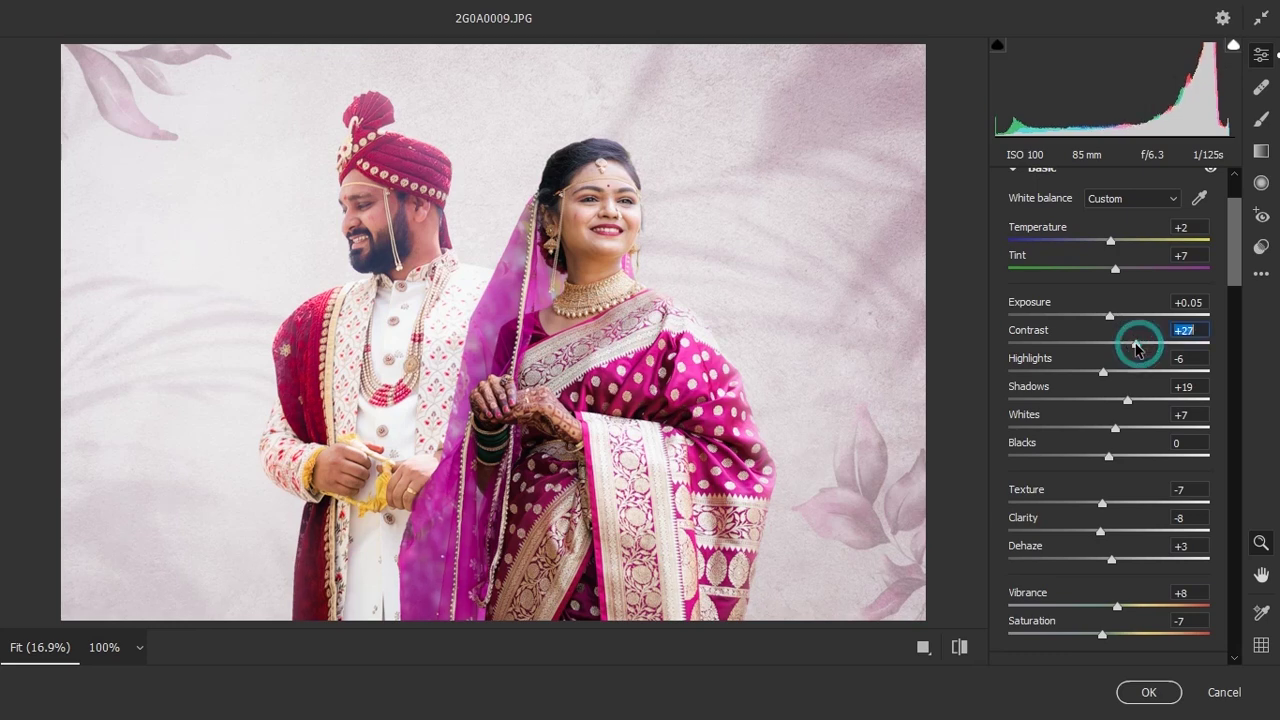
drag(1114, 268, 1120, 264)
Step: Set Temperature and Tint both to +2, comparing changes with undo and redo
double_click(1121, 263)
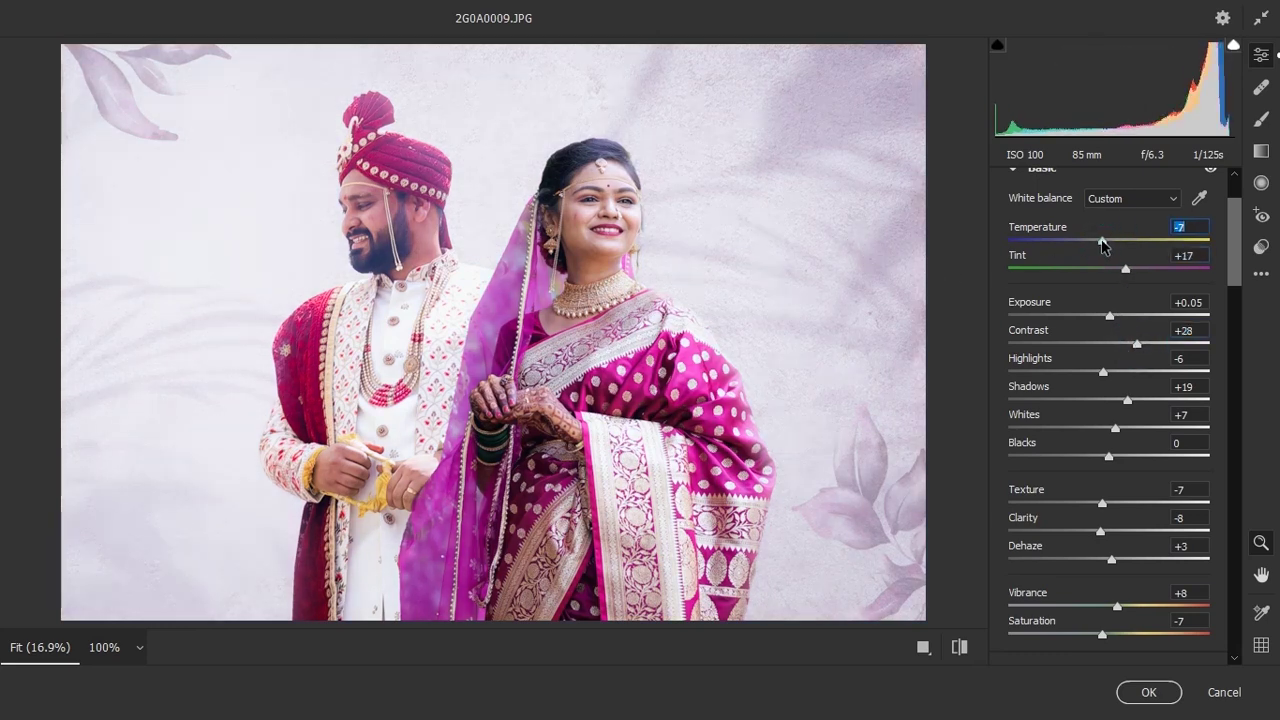
key(Tab)
drag(1112, 243, 1106, 260)
key(ctrl+z)
key(ctrl+shift+z)
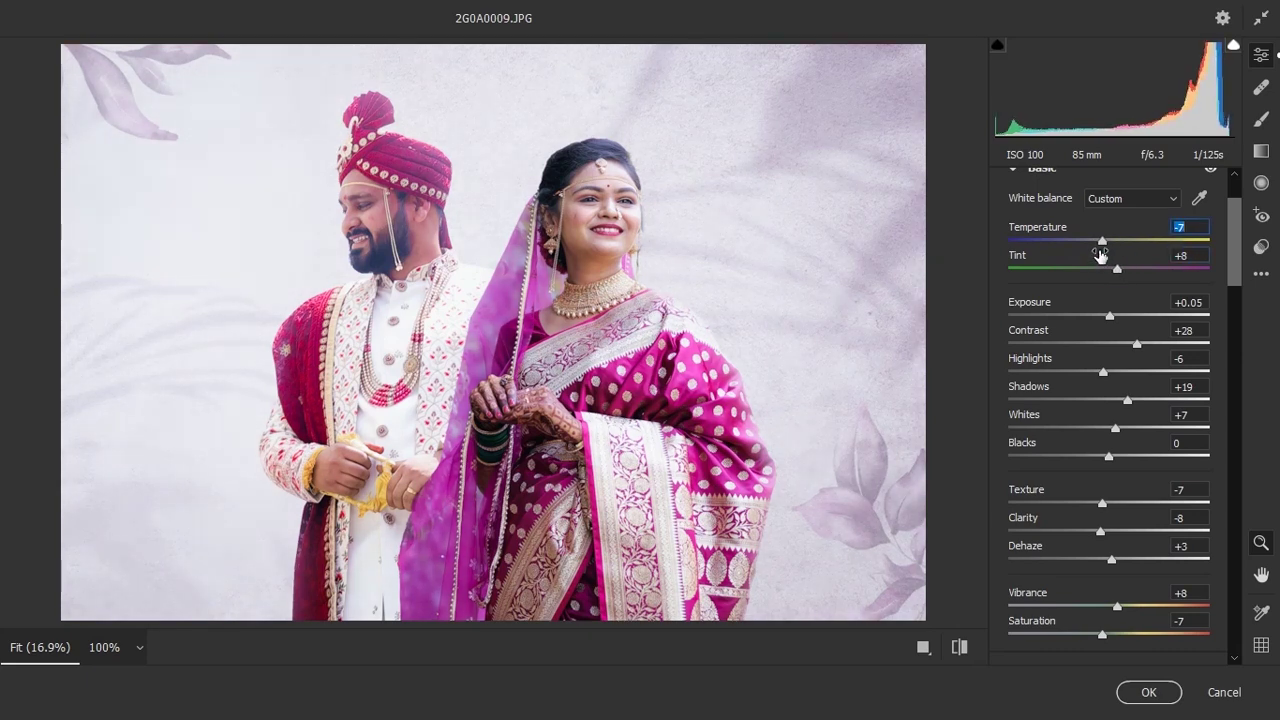
key(ctrl+z)
key(ctrl+shift+z)
drag(1101, 240, 1108, 241)
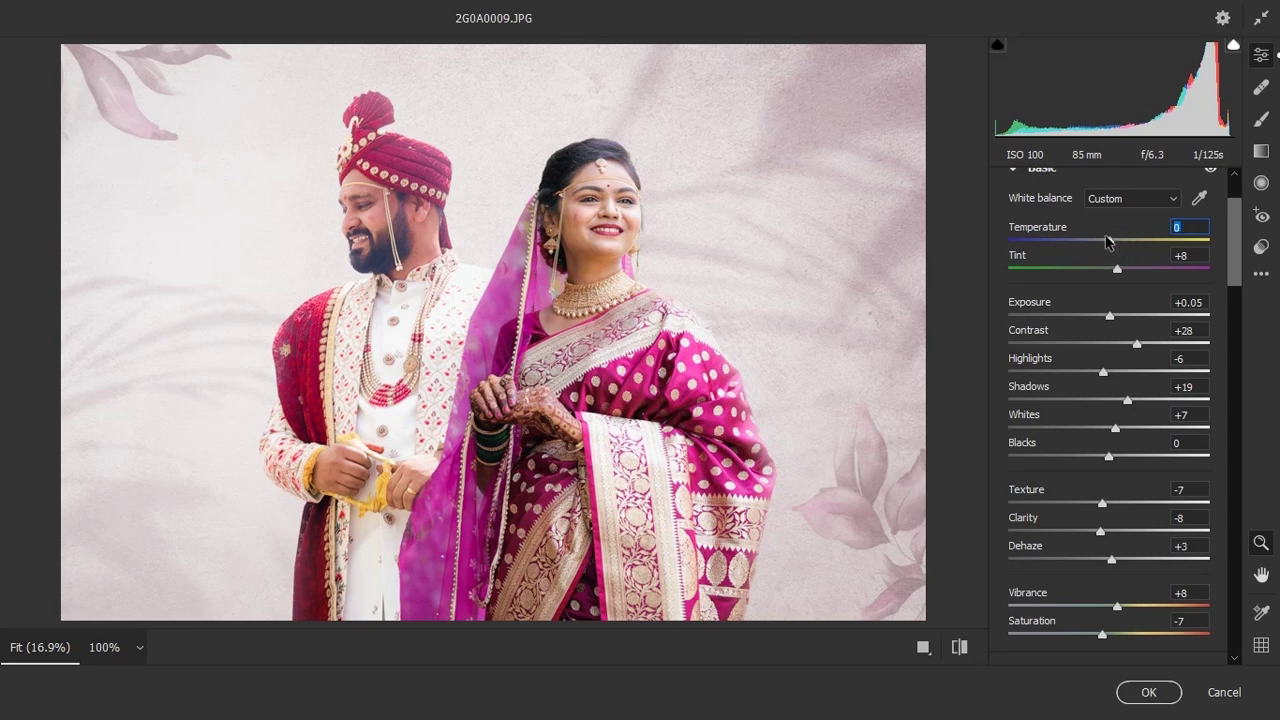
key(Down)
key(Down)
key(Down)
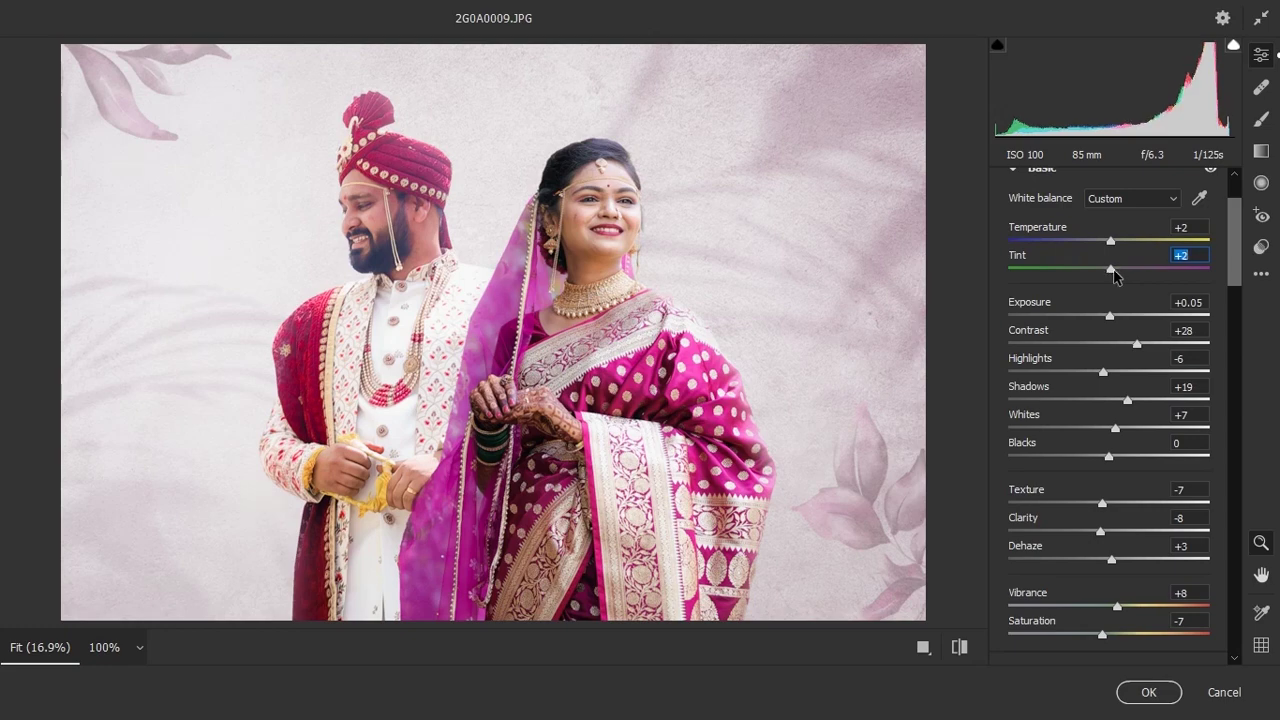
key(Return)
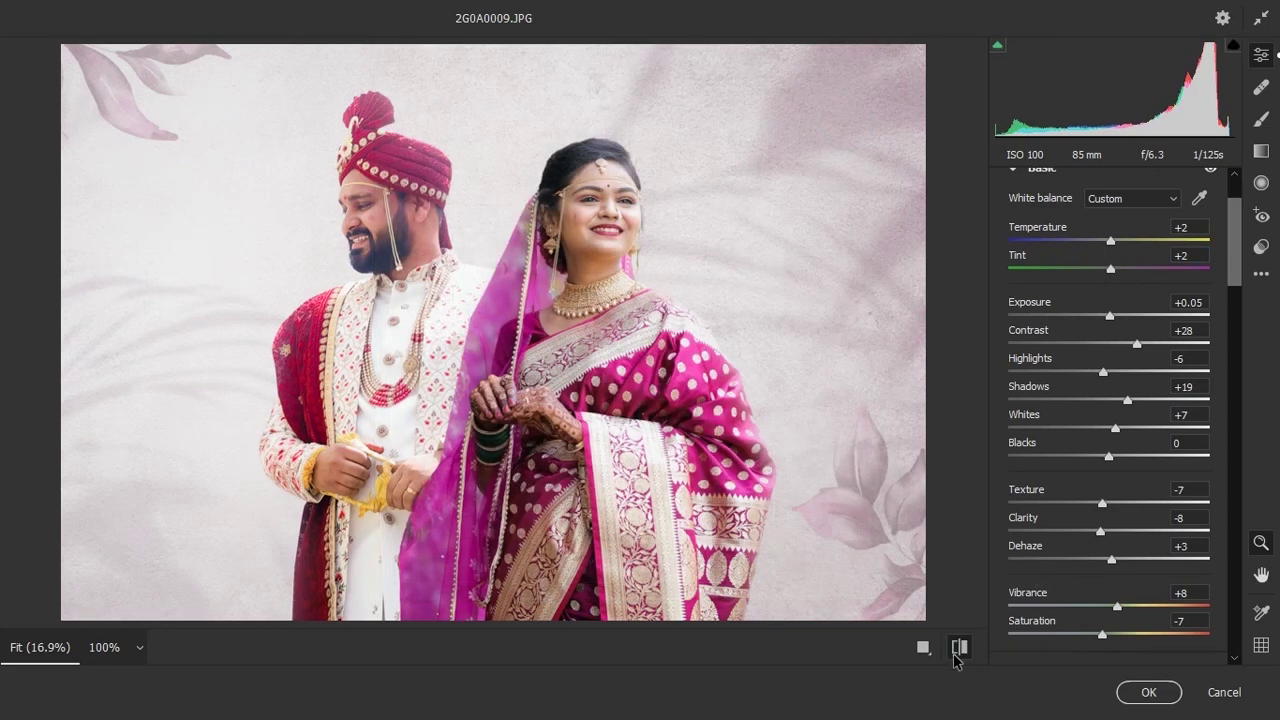
Step: Toggle the before/after view to compare the edits with the original, ending on the edited view
click(956, 652)
click(956, 652)
click(956, 652)
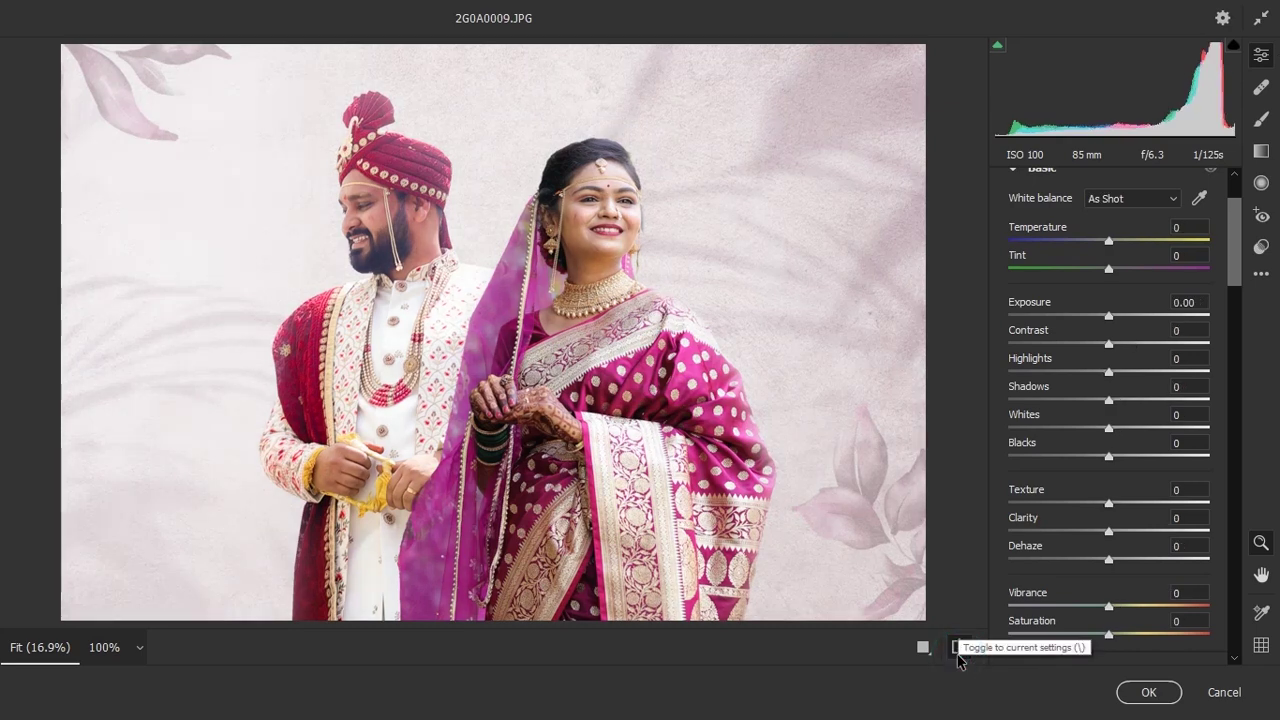
click(958, 650)
click(960, 650)
click(964, 652)
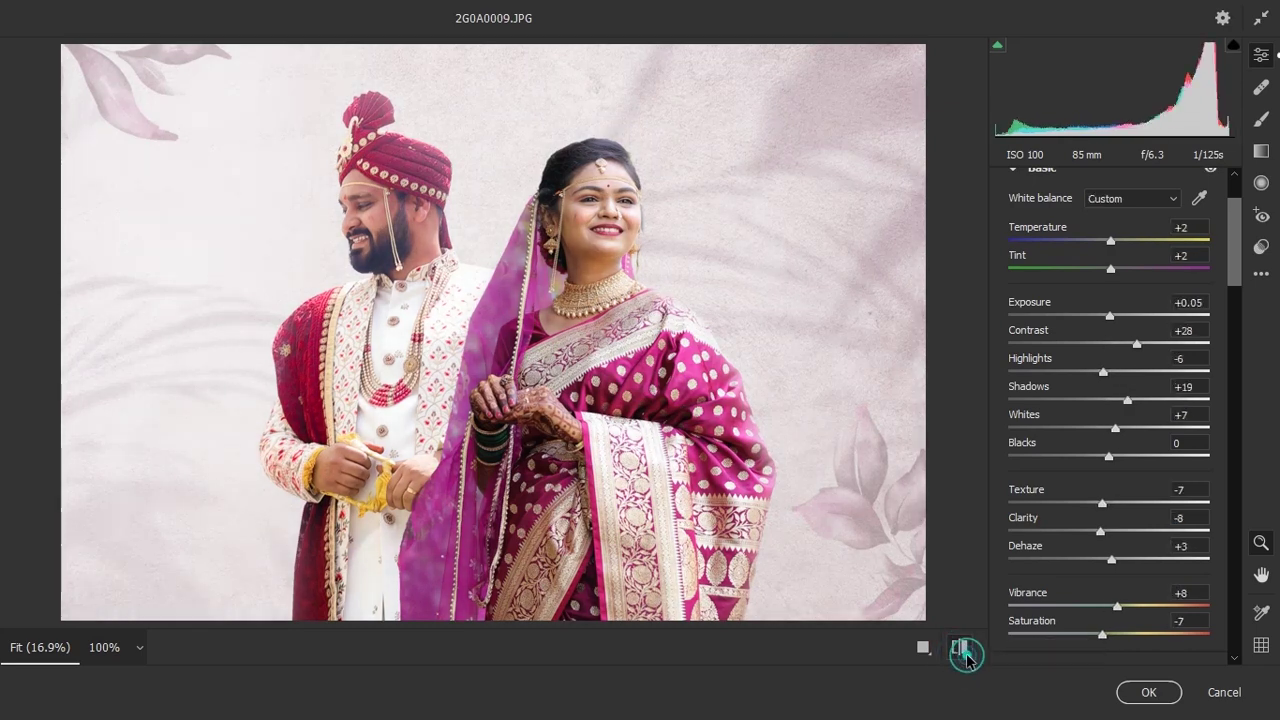
click(963, 652)
click(963, 652)
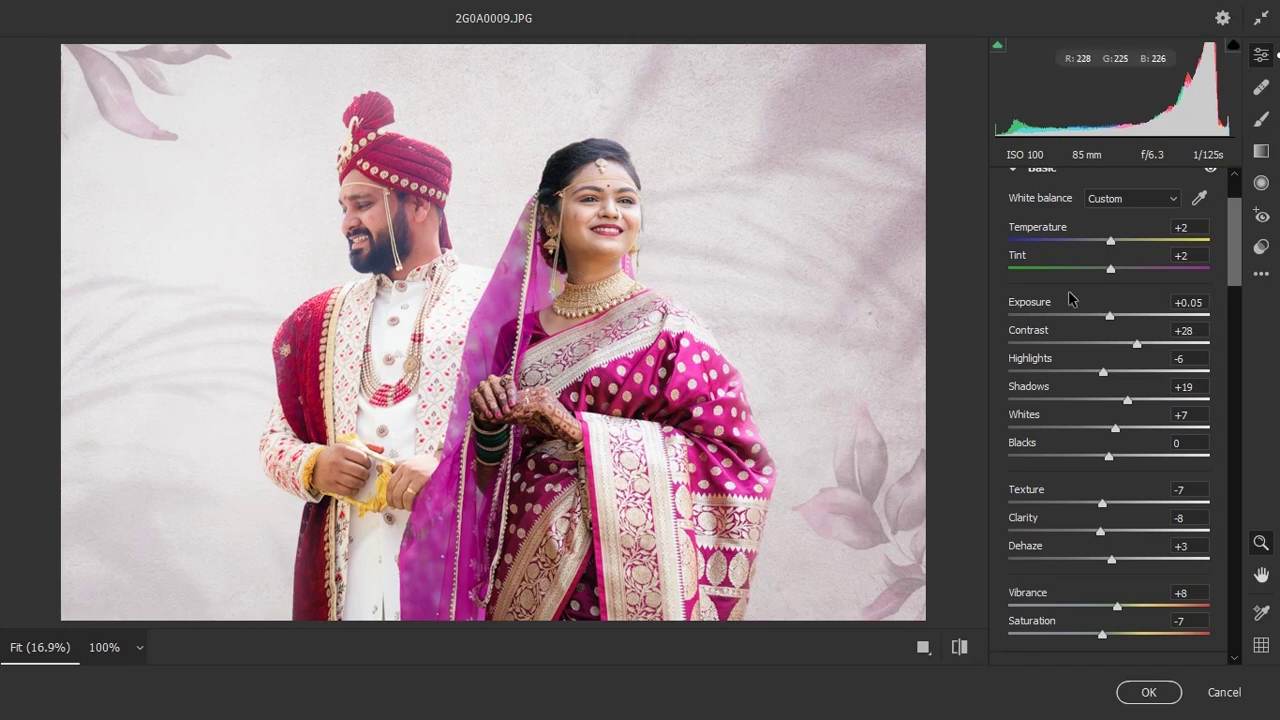
Step: Attempt to load a 'sky tone' settings file from the u preset folder, then dismiss the error and cancel
click(1261, 273)
click(1062, 490)
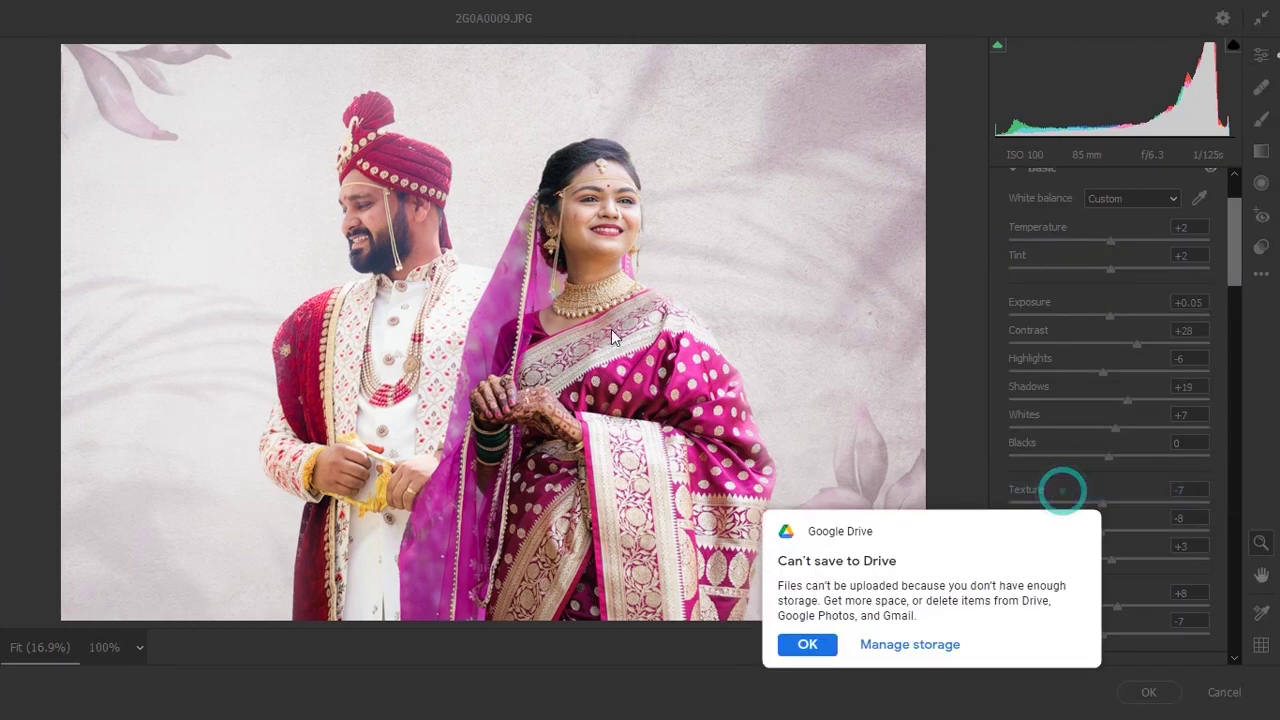
click(158, 452)
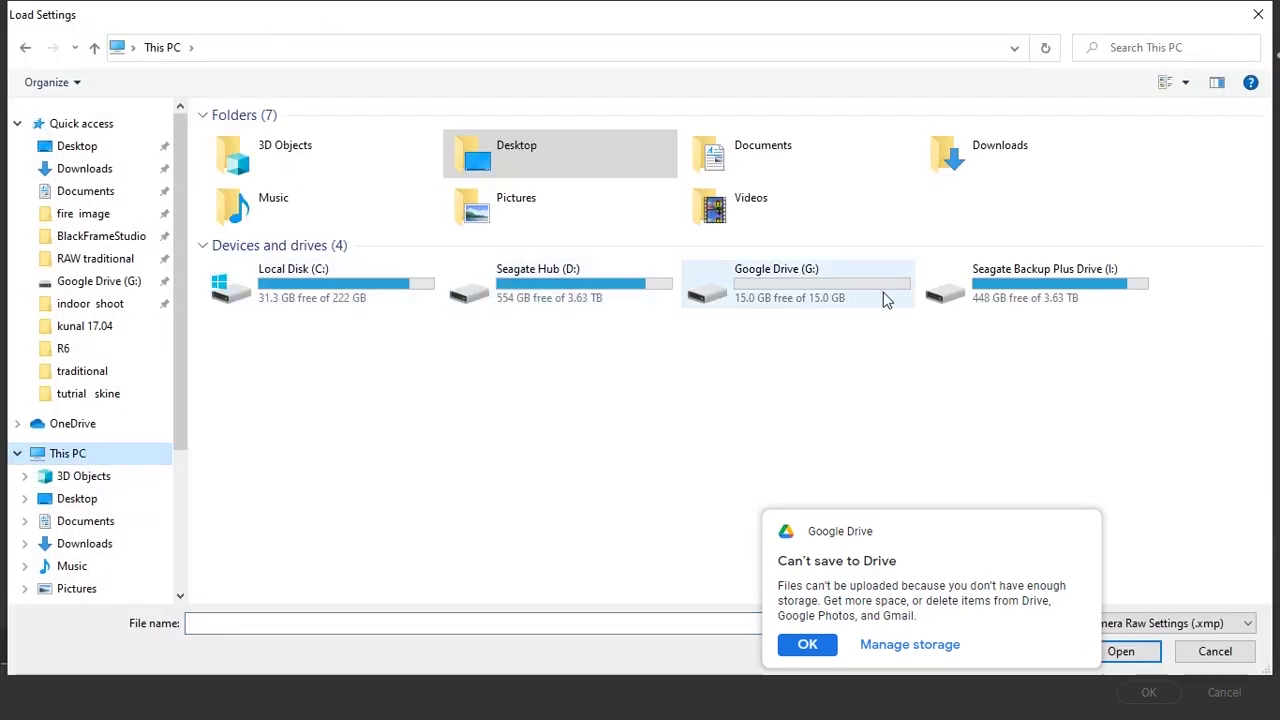
double_click(1037, 283)
double_click(419, 163)
double_click(401, 341)
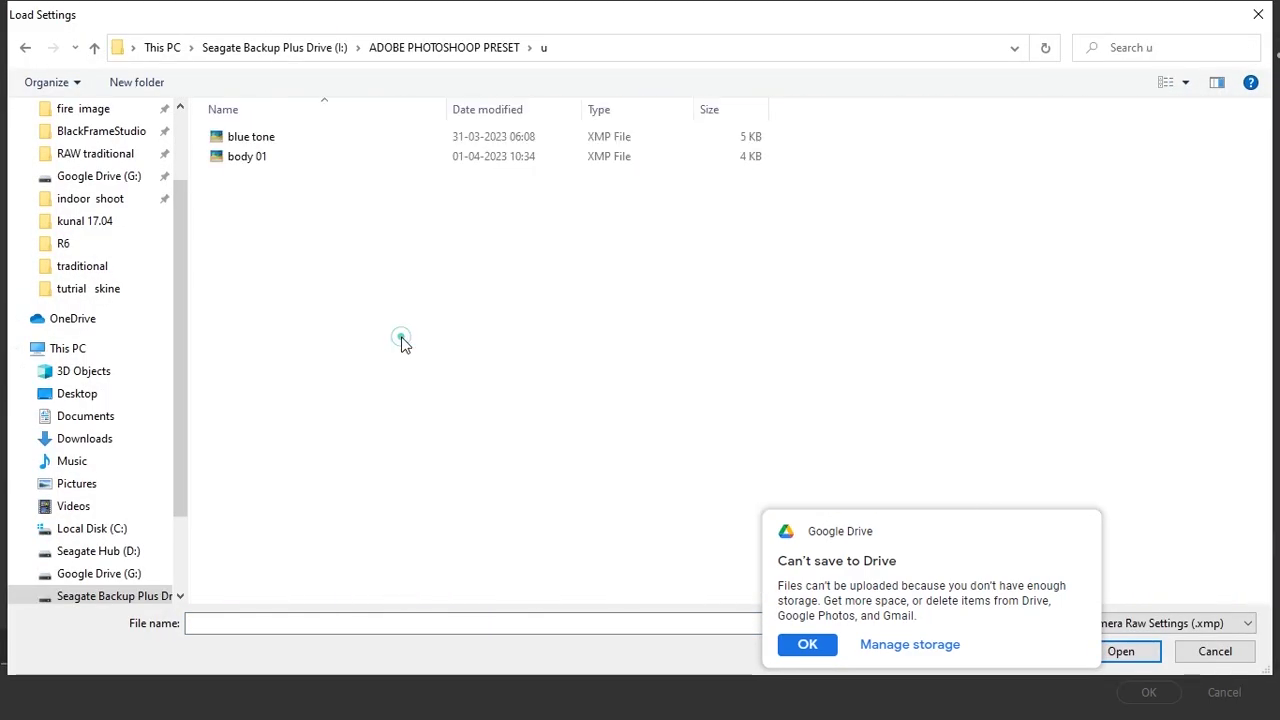
click(239, 623)
text(sky tone)
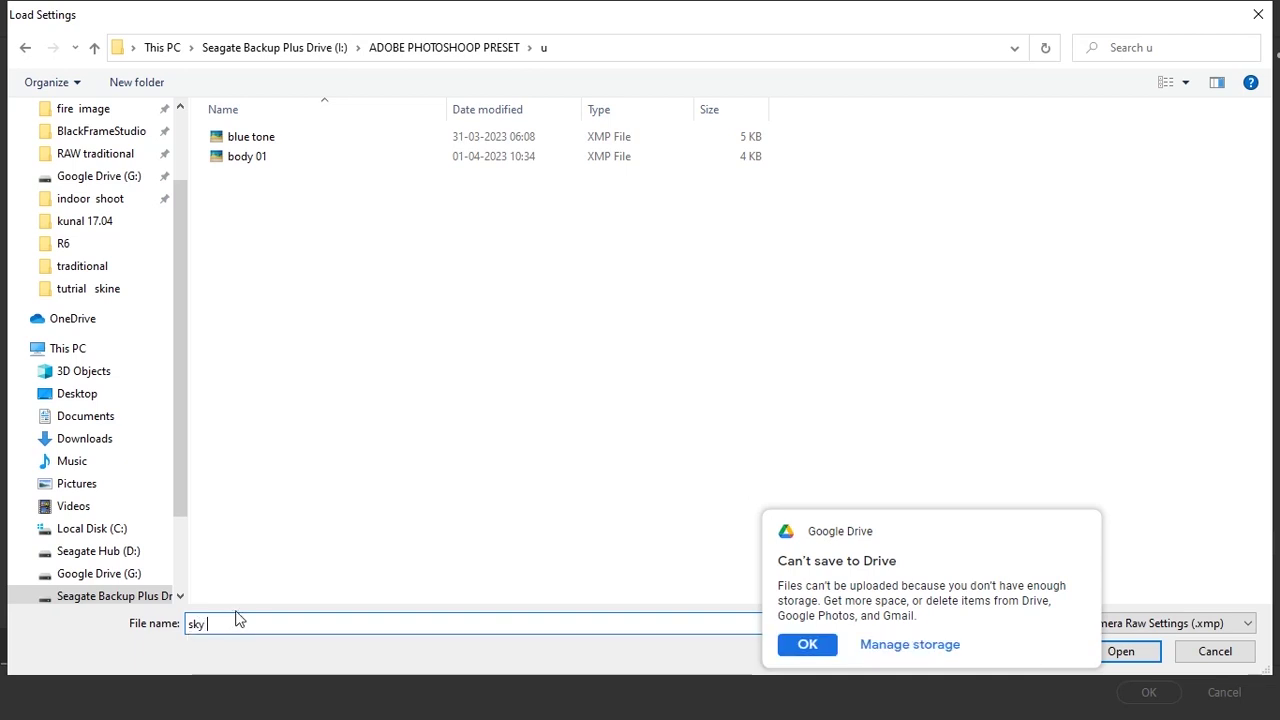
click(1120, 658)
click(780, 250)
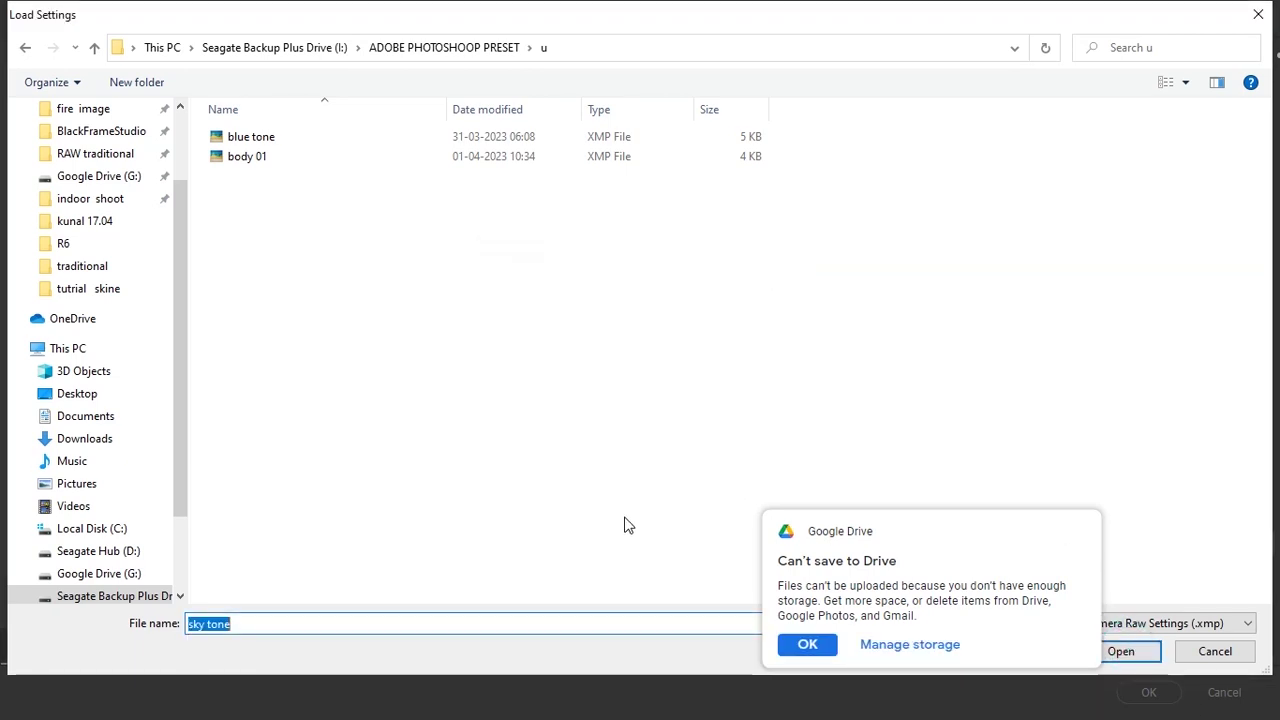
click(1258, 14)
Step: Save settings as 'sky tone' in I:\ADOBE PHOTOSHOOP PRESET\u and apply the Camera Raw edits
click(1262, 274)
click(1057, 513)
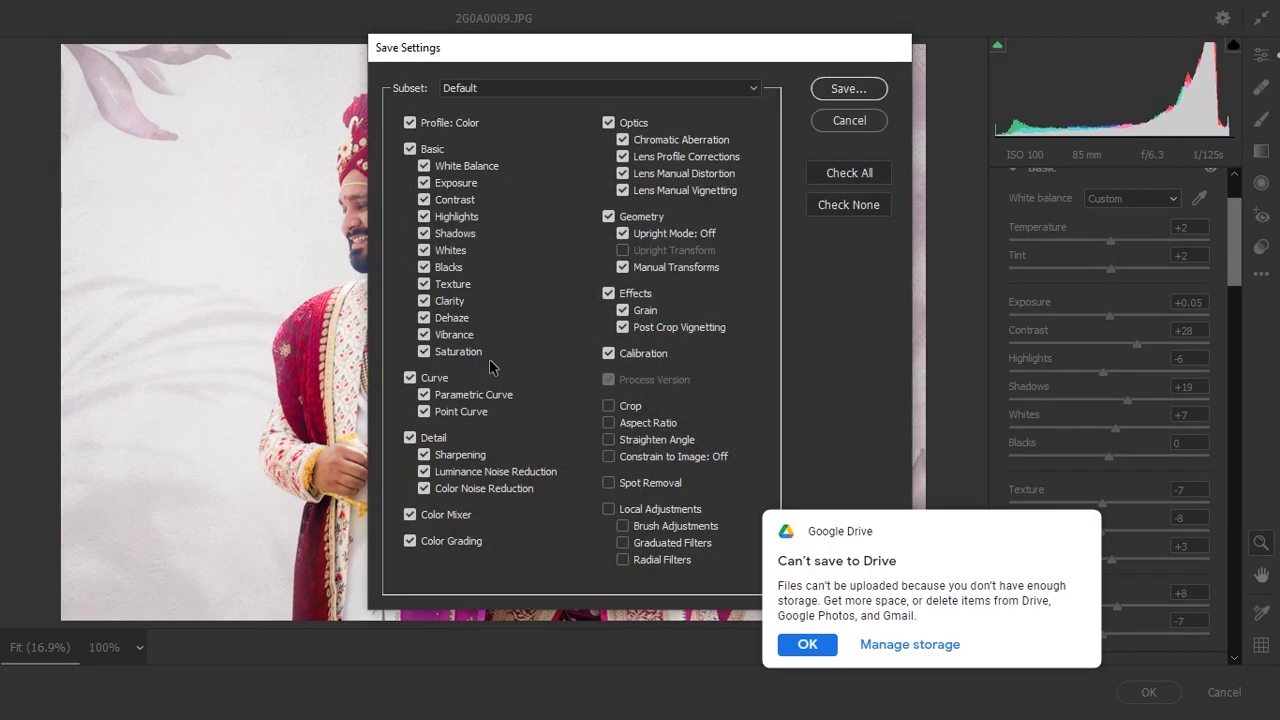
click(848, 88)
click(68, 453)
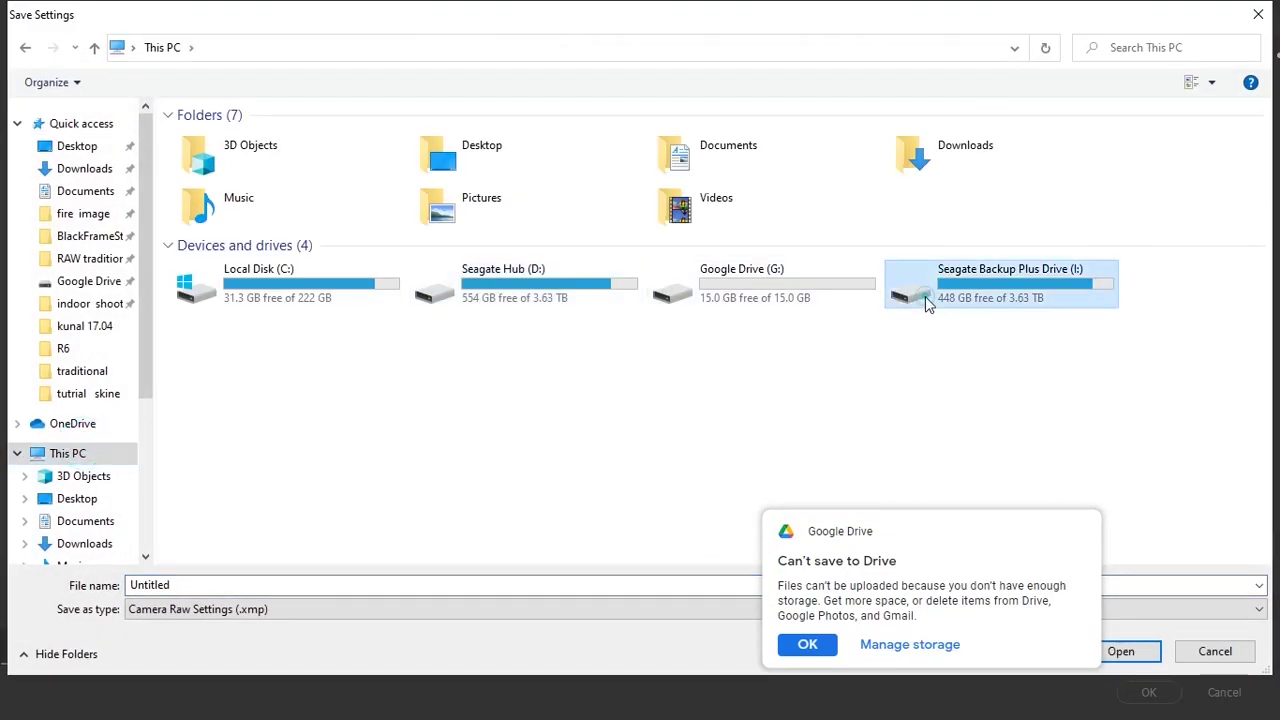
double_click(926, 304)
double_click(363, 150)
double_click(363, 350)
click(216, 580)
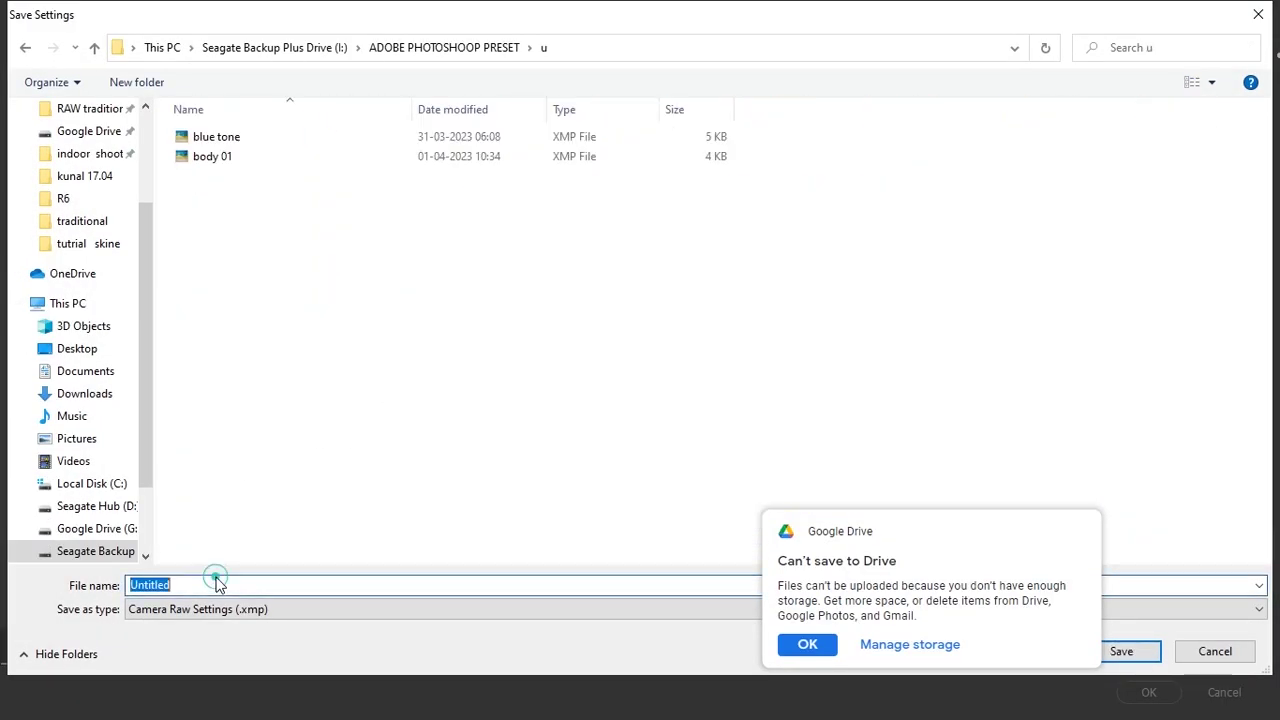
text(sky tone)
key(Return)
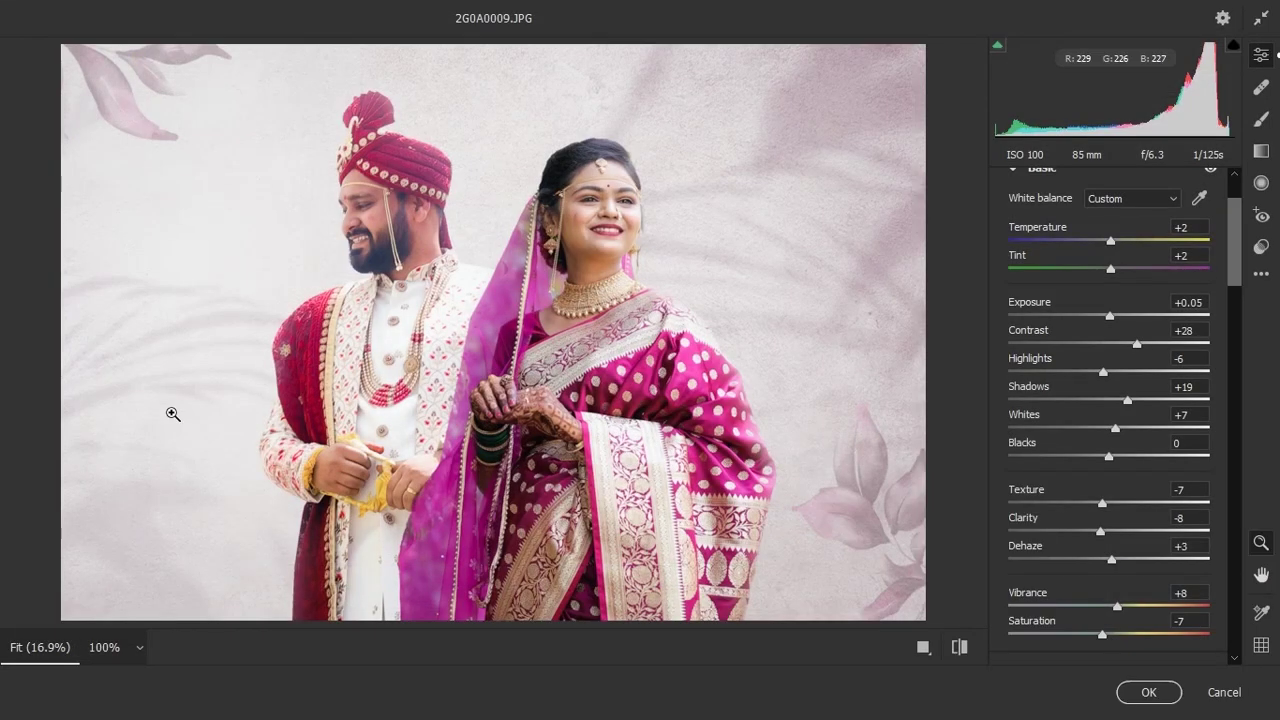
key(Return)
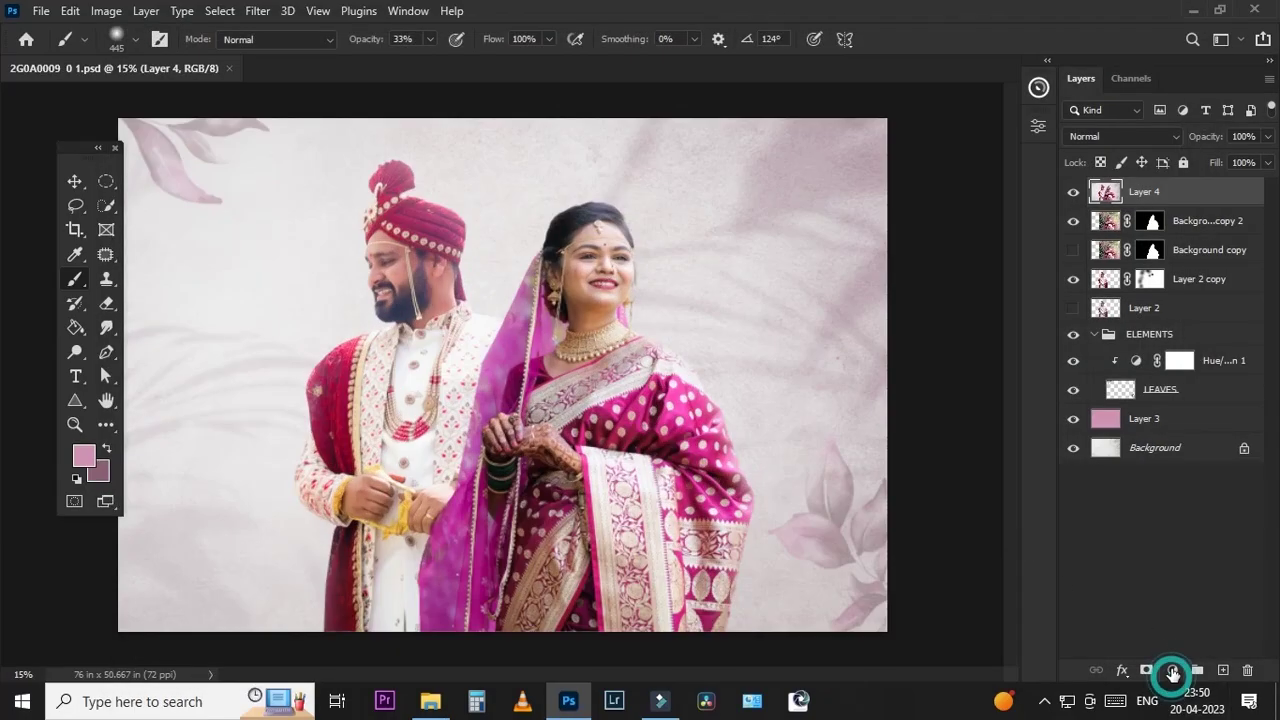
Step: Add a Color Lookup adjustment layer using 00 Editing.cube and reduce its opacity to 33%
click(1172, 670)
click(1172, 567)
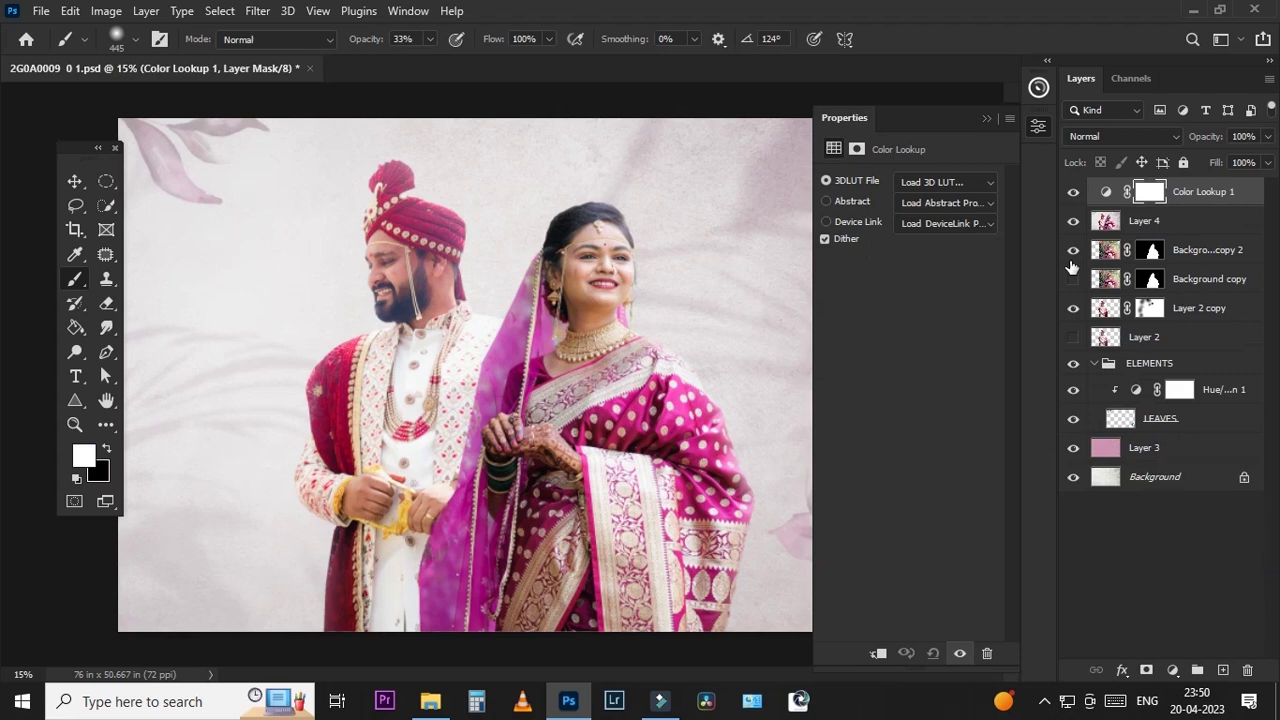
click(945, 181)
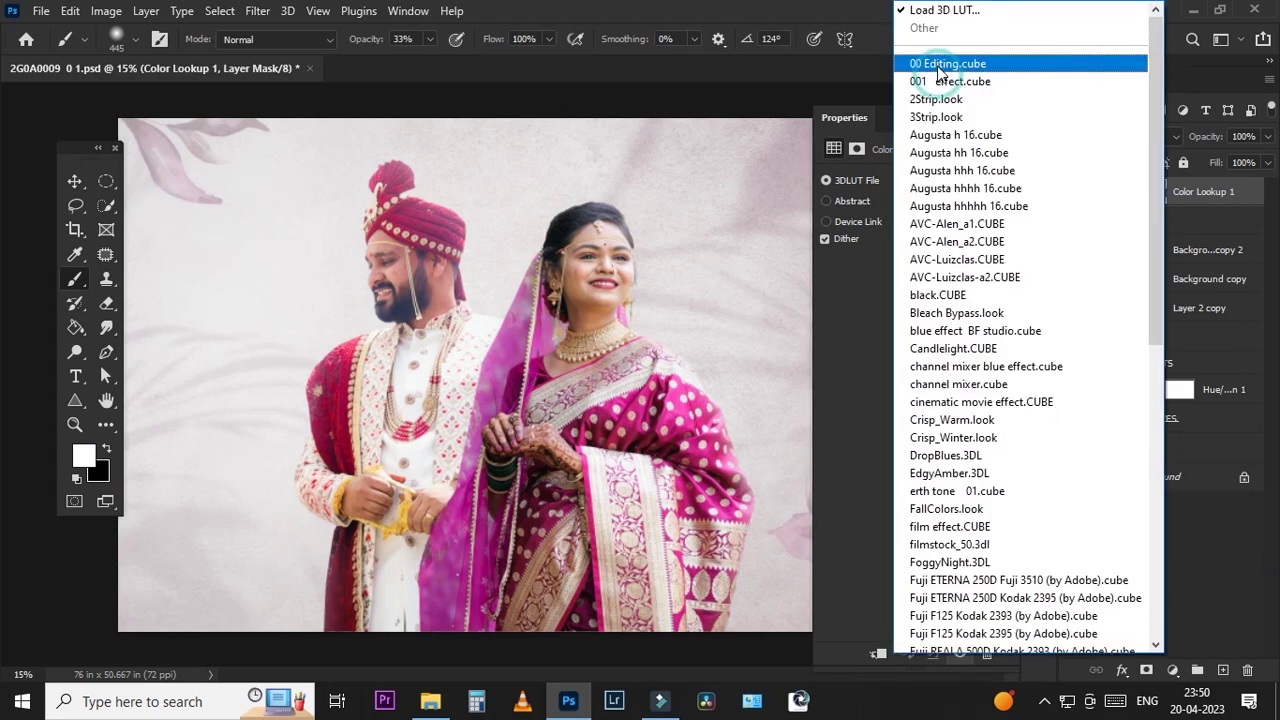
click(940, 66)
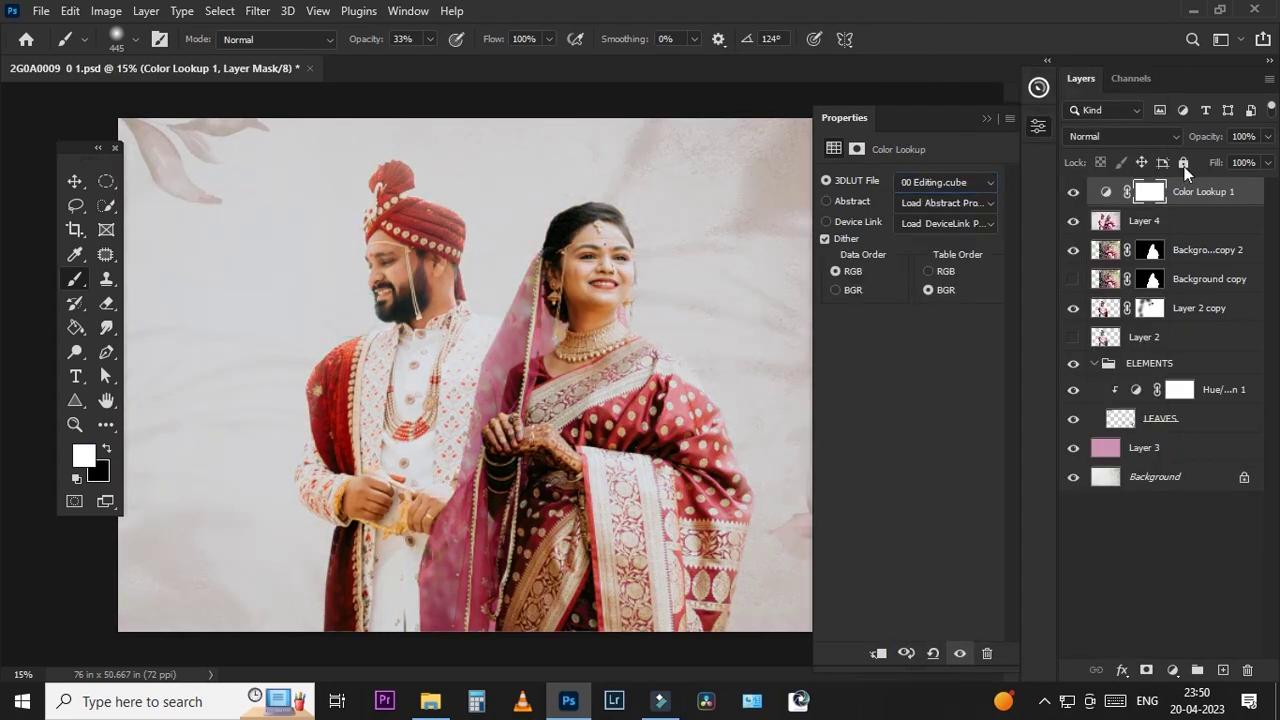
click(1267, 136)
drag(1266, 158, 1216, 162)
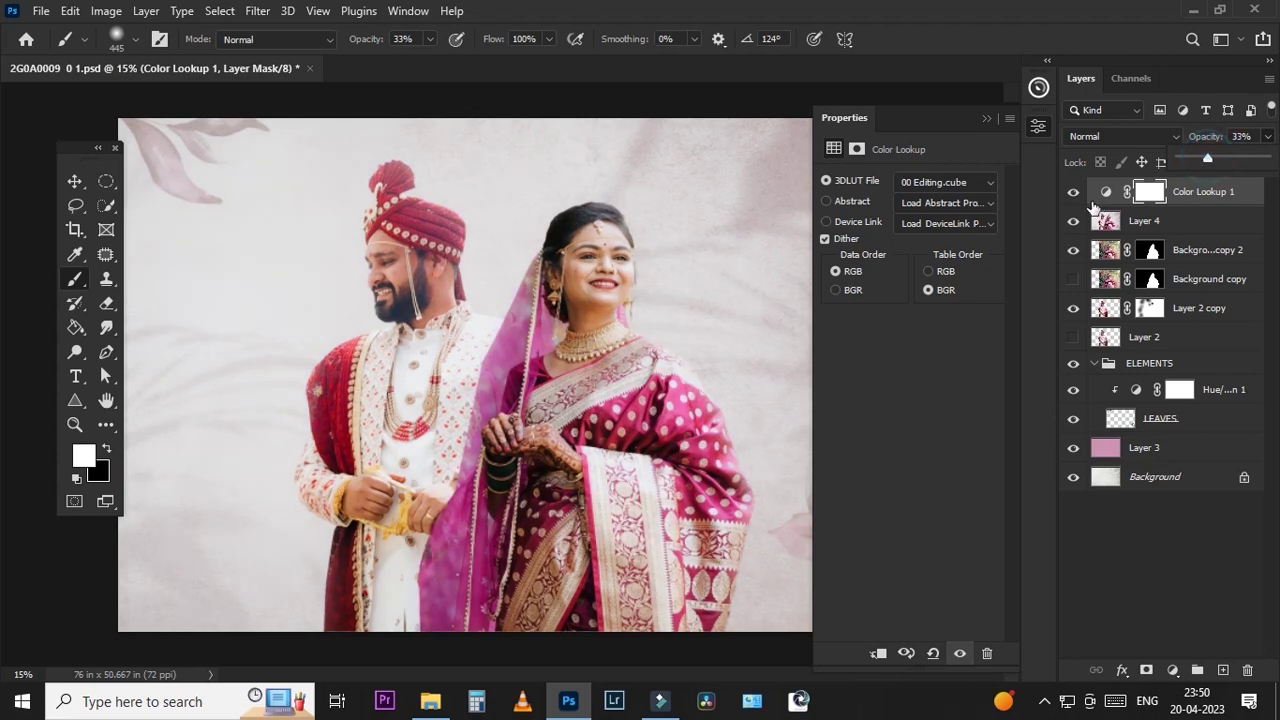
Step: Collapse the Properties panel and toggle Background and Color Lookup 1 visibility to compare
scroll(507, 322, down, 4)
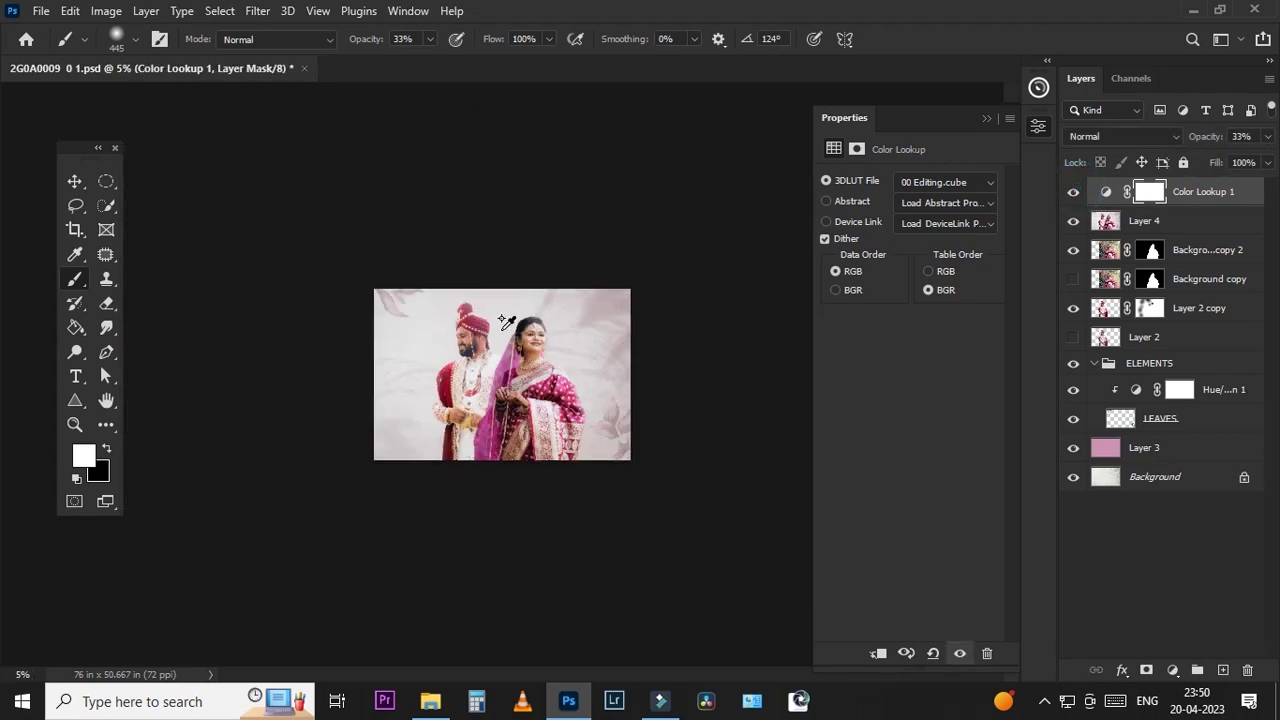
scroll(507, 322, up, 3)
scroll(500, 314, up, 1)
scroll(571, 285, down, 2)
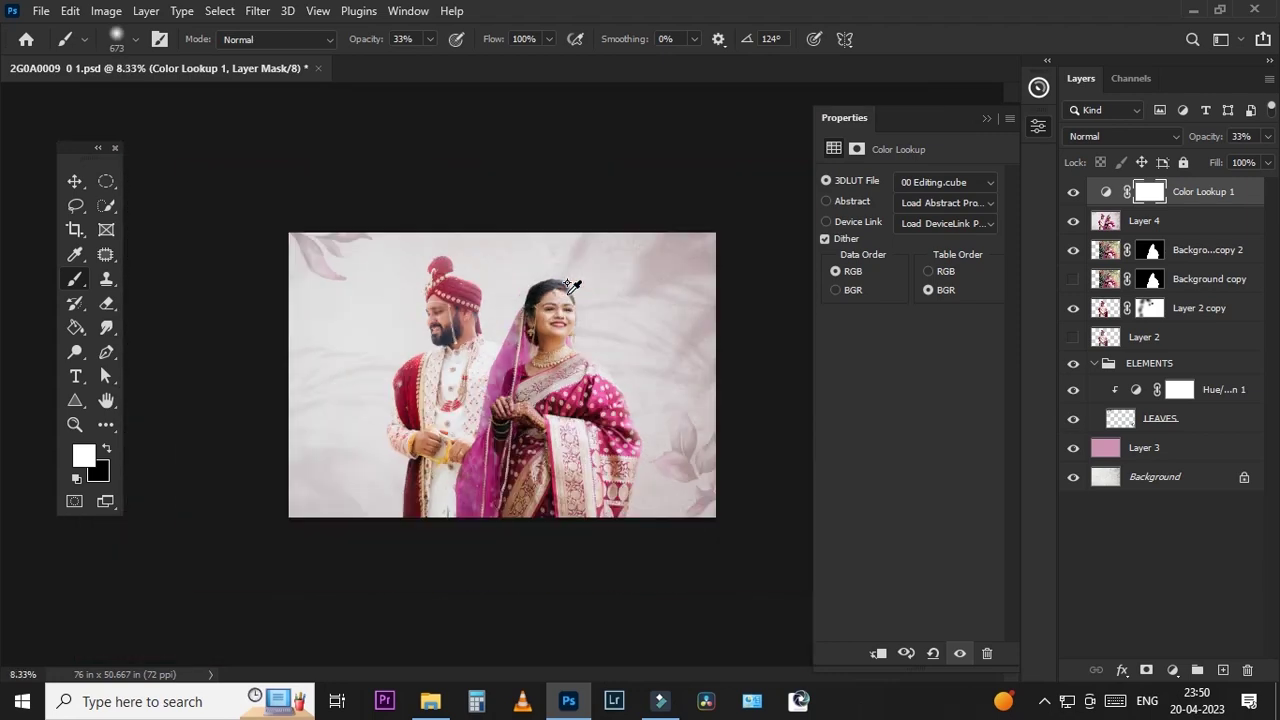
click(986, 118)
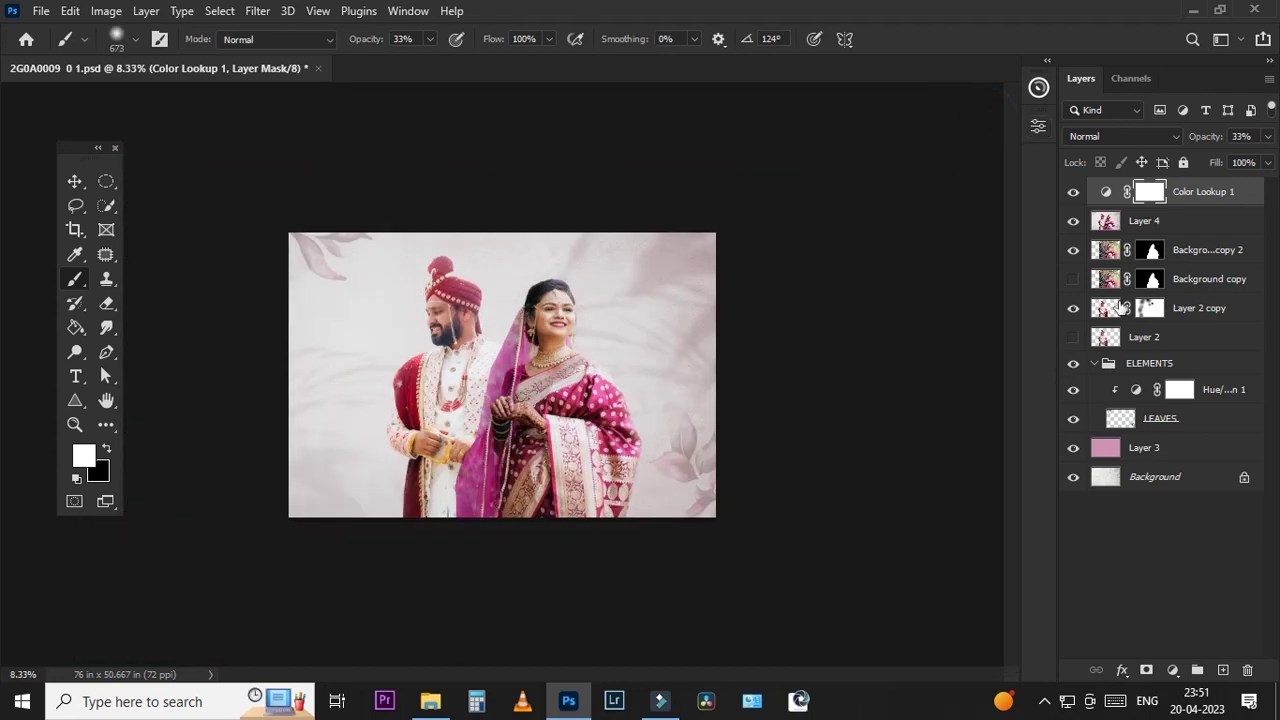
alt+click(1071, 479)
alt+click(1071, 479)
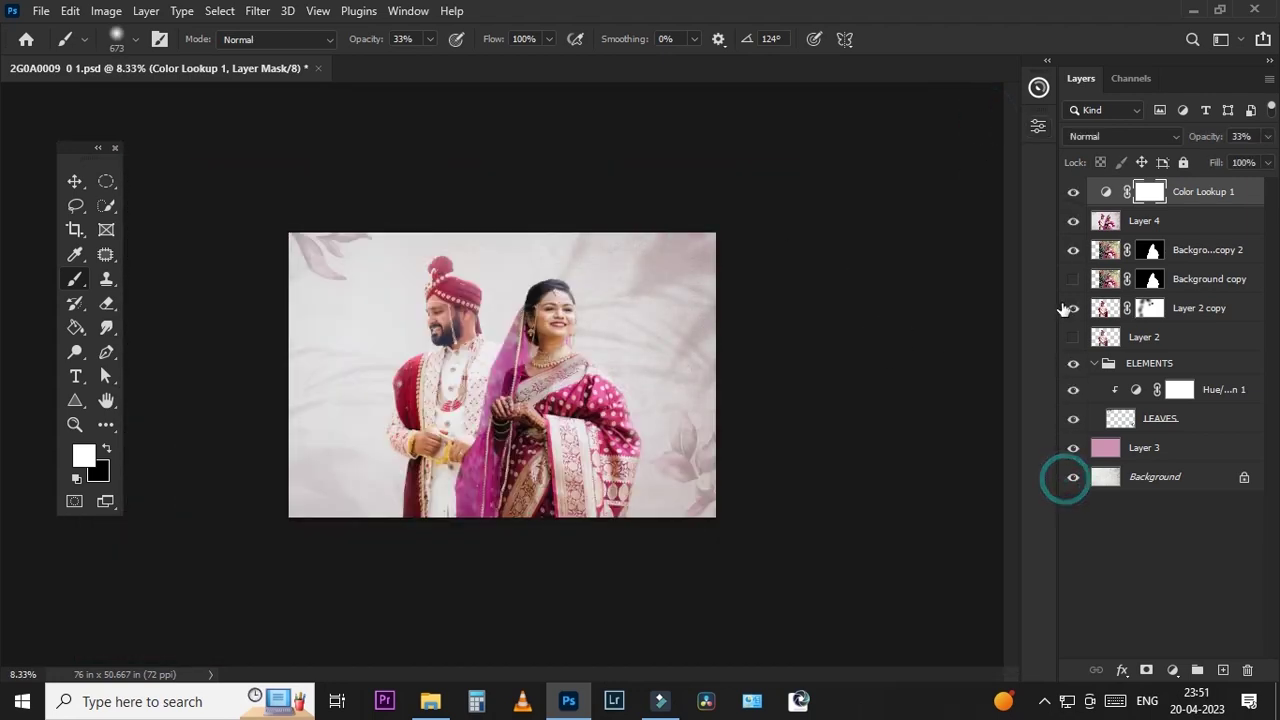
click(1074, 195)
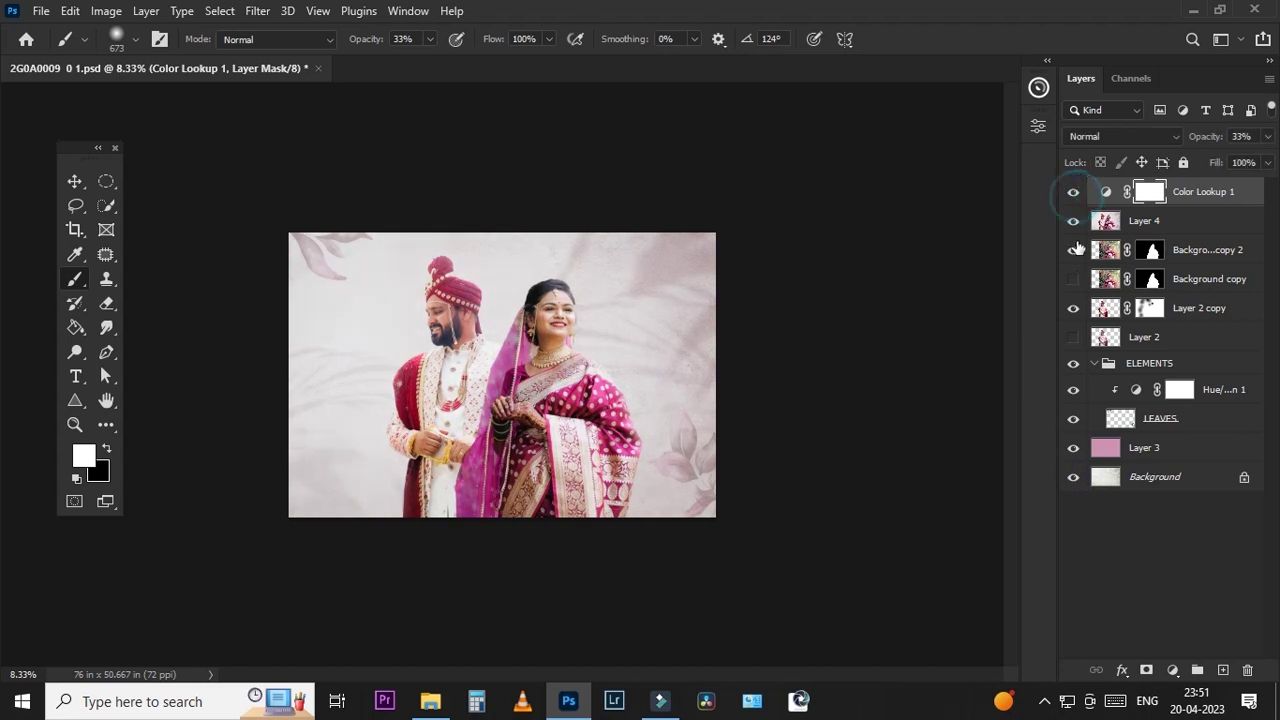
Step: Duplicate Color Lookup 1 and switch the copy's 3DLUT File to erth tone 01.cube
key(ctrl+plus)
key(ctrl+j)
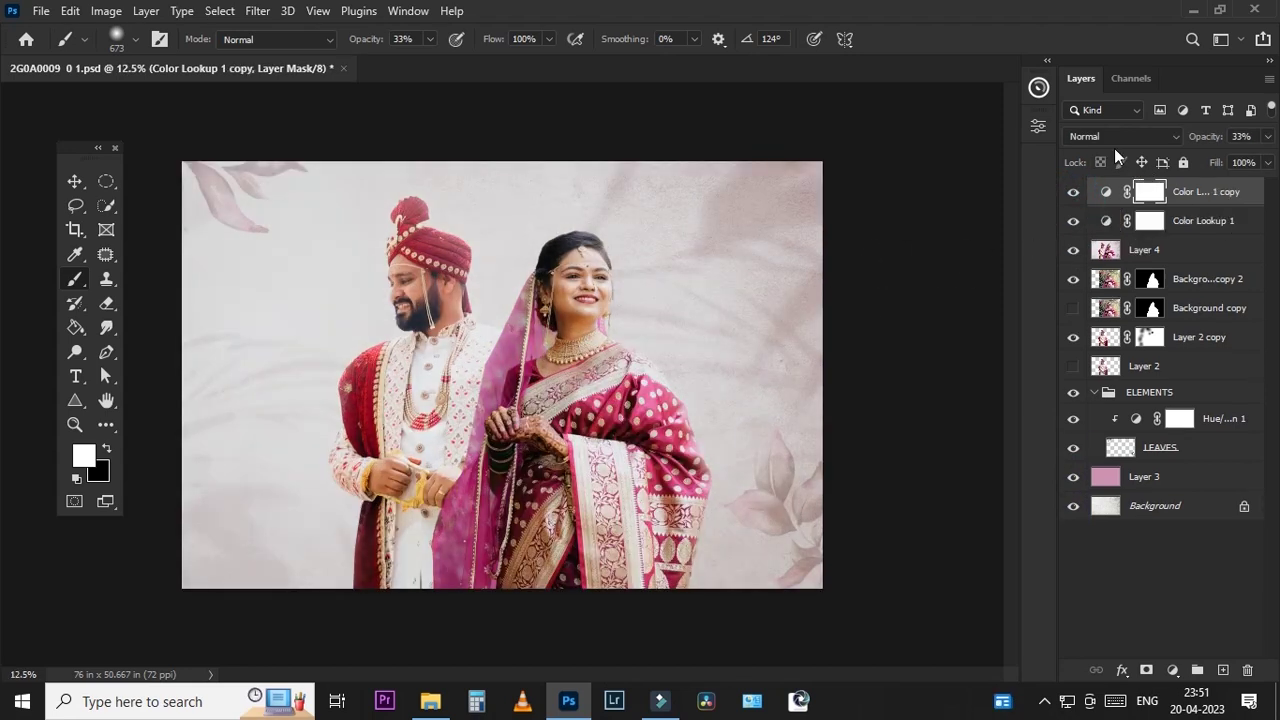
ctrl+click(1106, 192)
click(1106, 192)
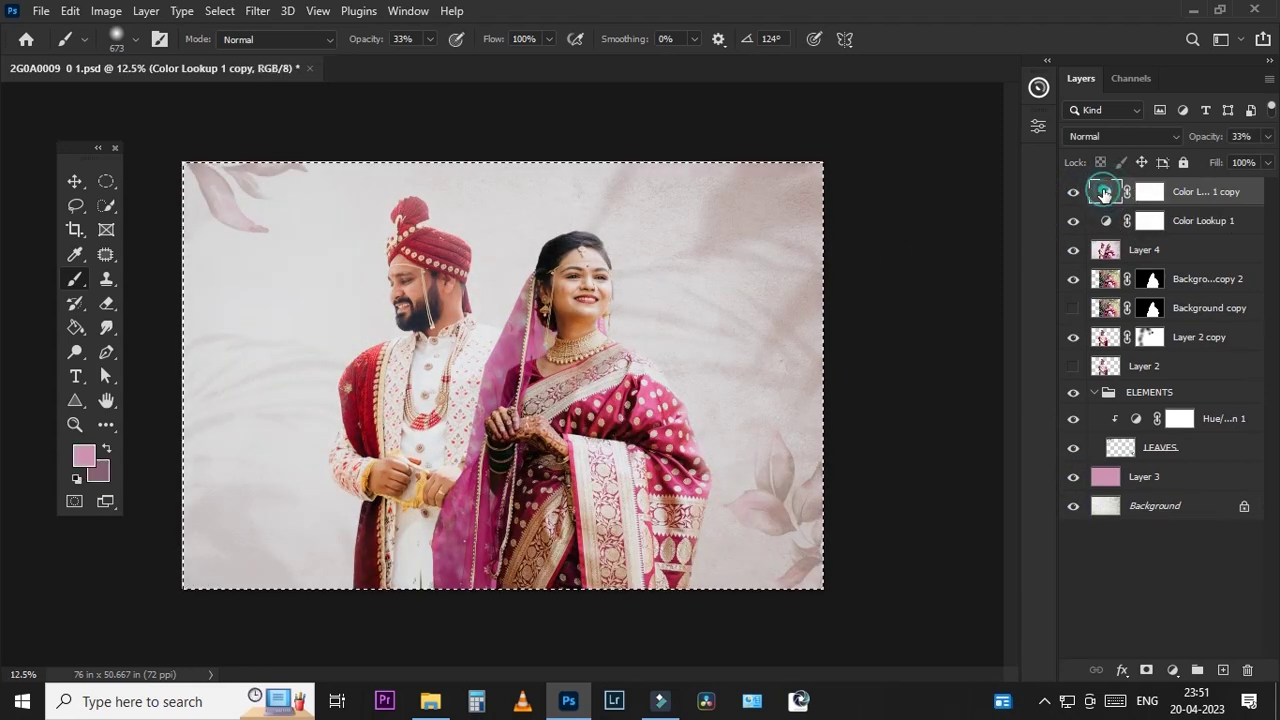
double_click(1105, 192)
click(935, 180)
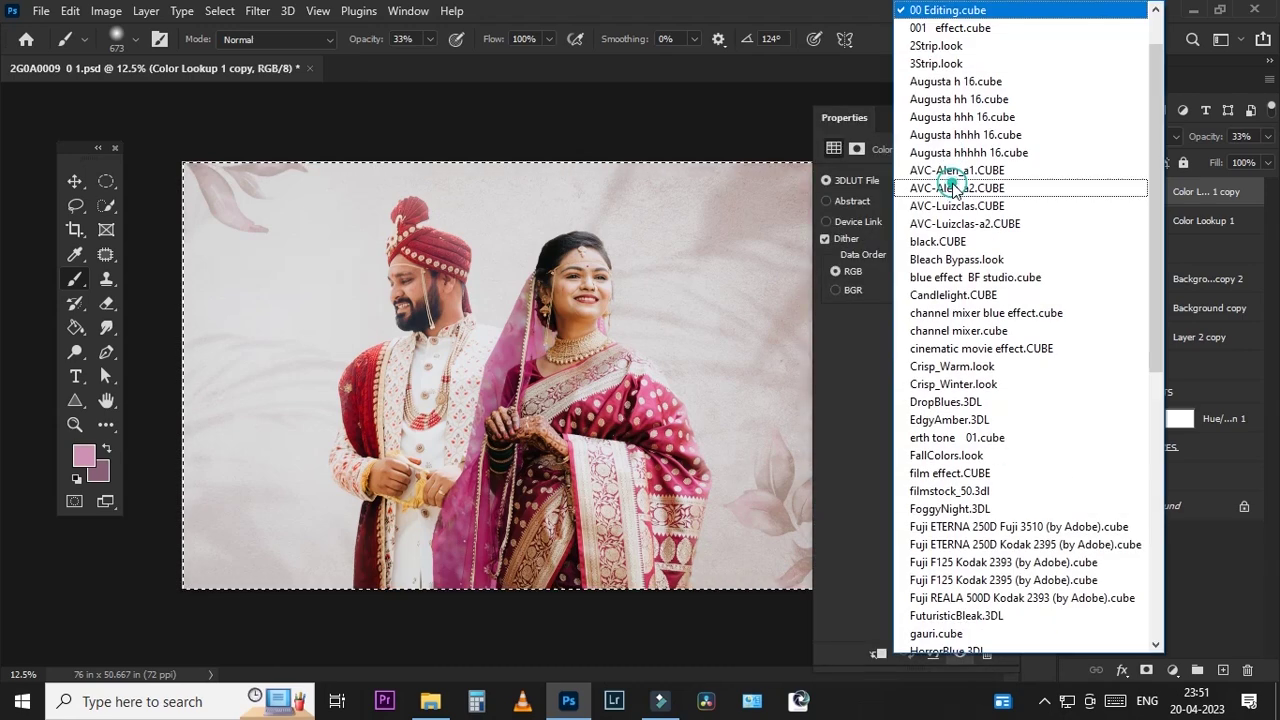
click(945, 437)
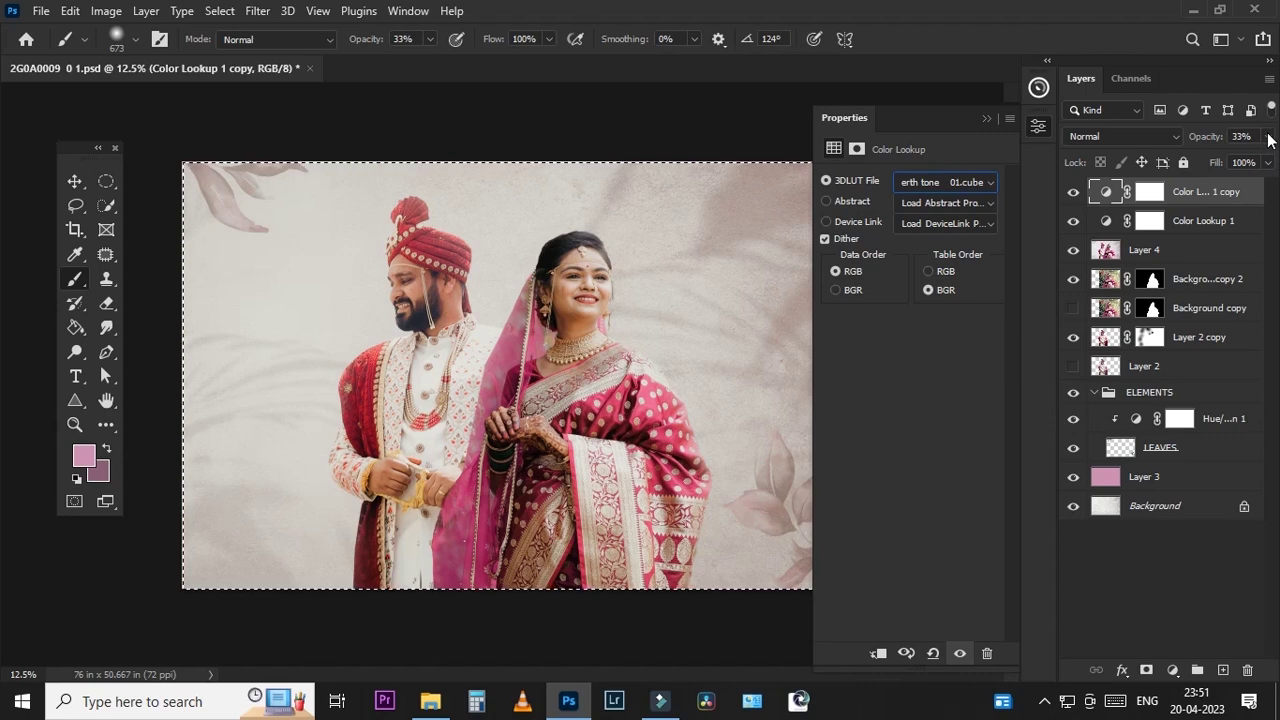
Step: Set the copy's blend mode to Soft Light and toggle it to compare
click(1134, 138)
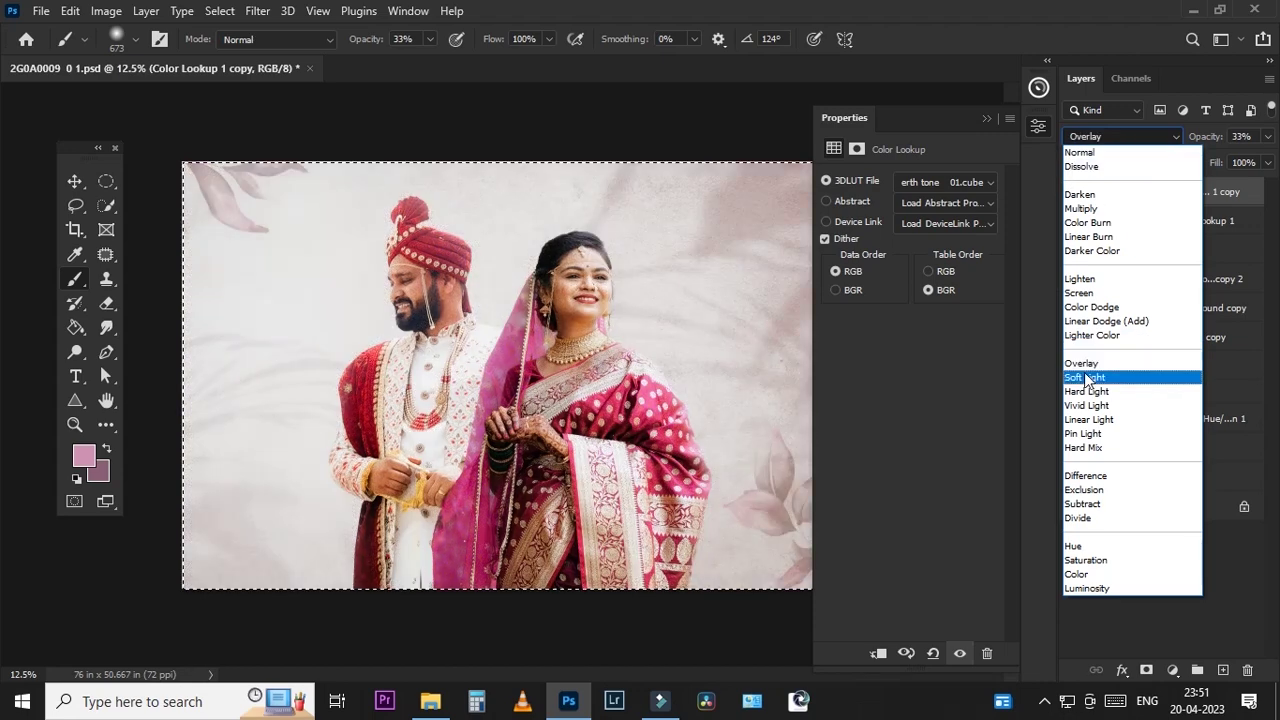
click(1086, 378)
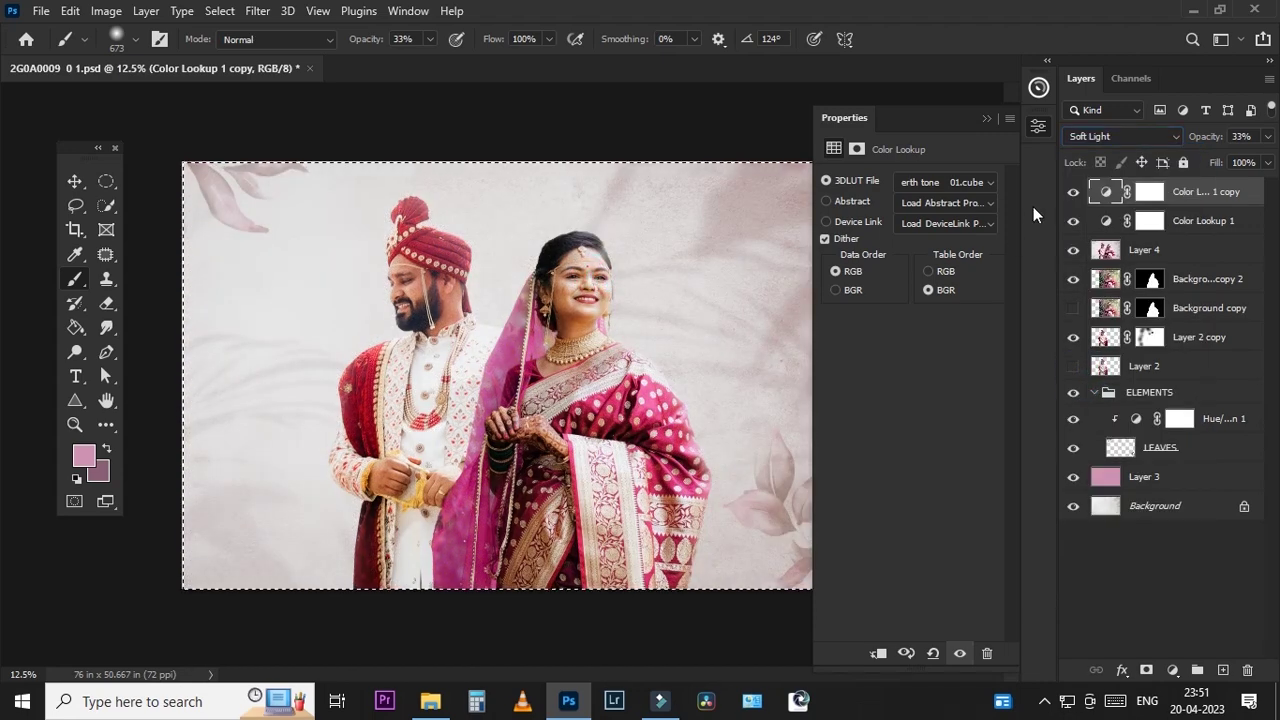
click(1072, 193)
click(1072, 193)
click(1072, 193)
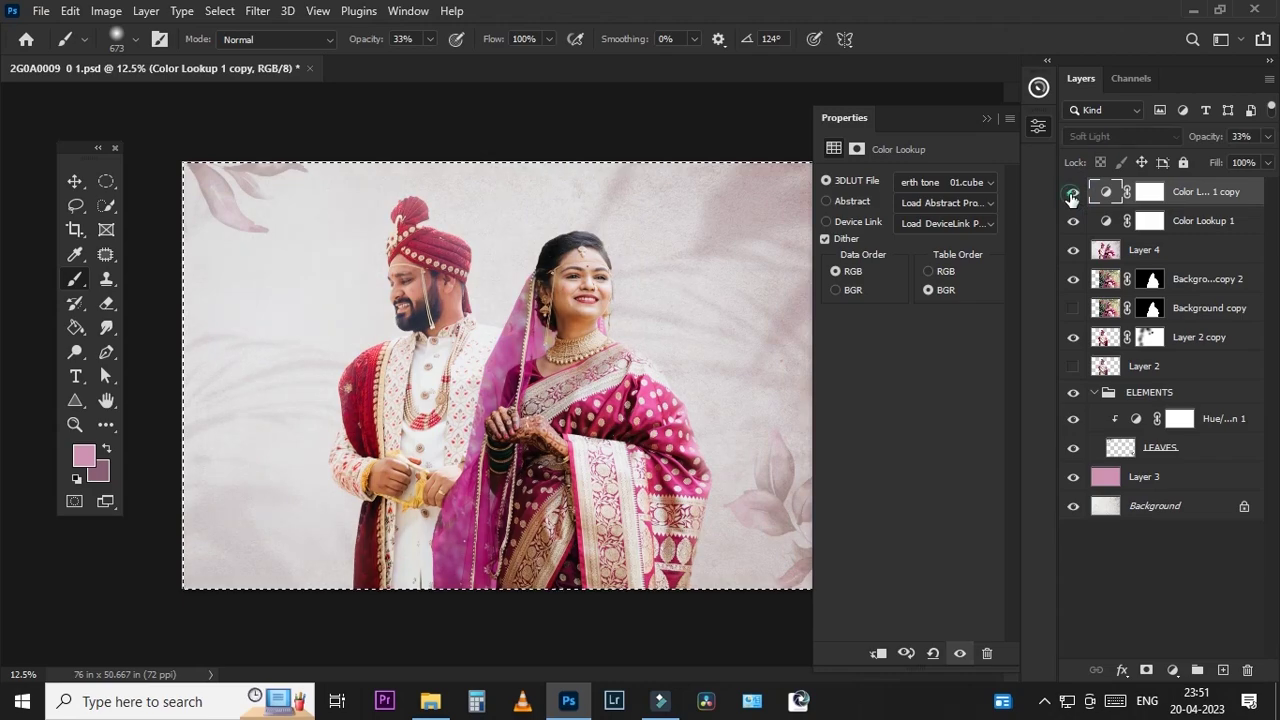
click(1072, 193)
Step: Toggle the backdrop and both Color Lookup layers on and off to compare the grades
scroll(486, 249, up, 1)
scroll(486, 249, up, 1)
scroll(486, 249, up, 2)
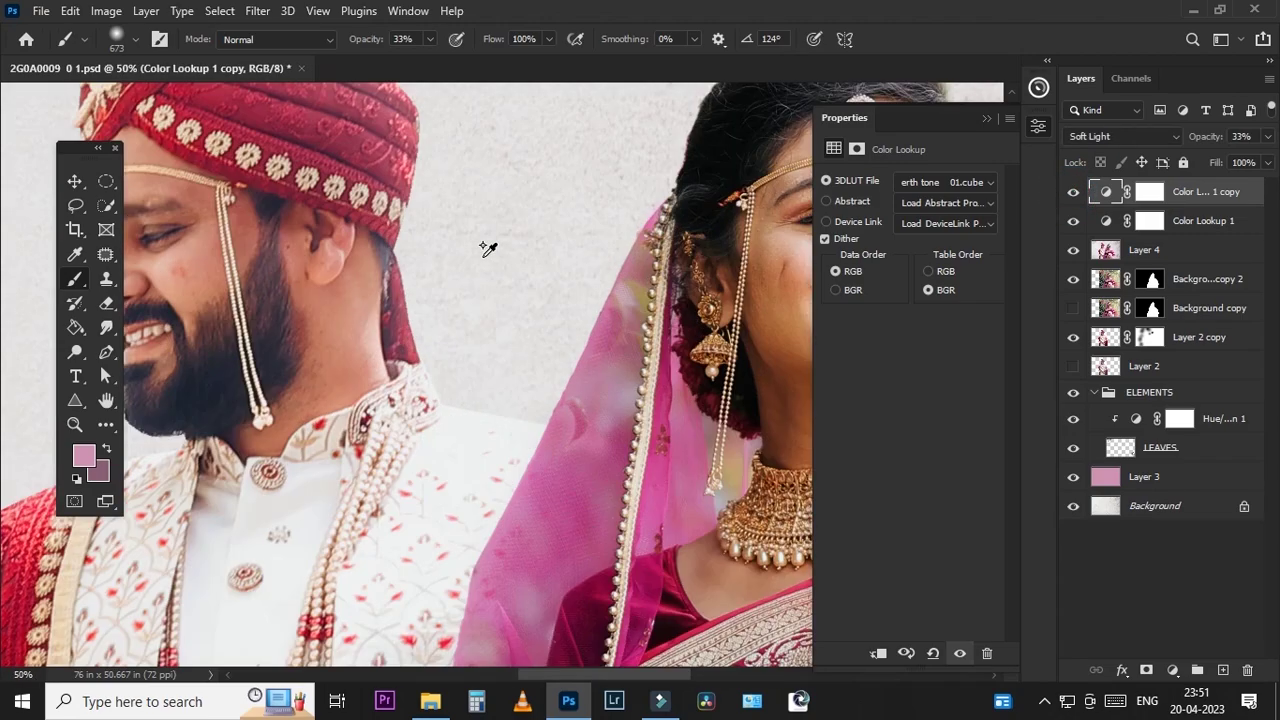
scroll(563, 283, down, 3)
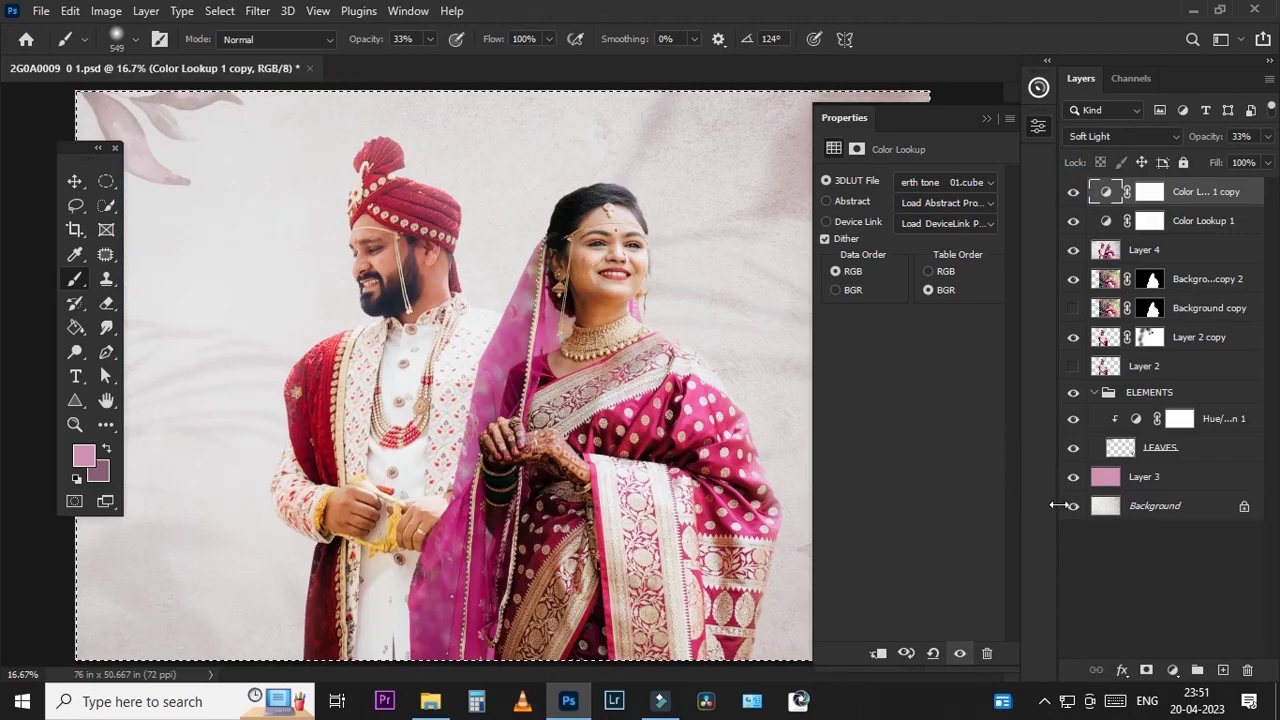
alt+click(1072, 506)
alt+click(1062, 508)
click(1070, 200)
click(1070, 200)
click(1069, 225)
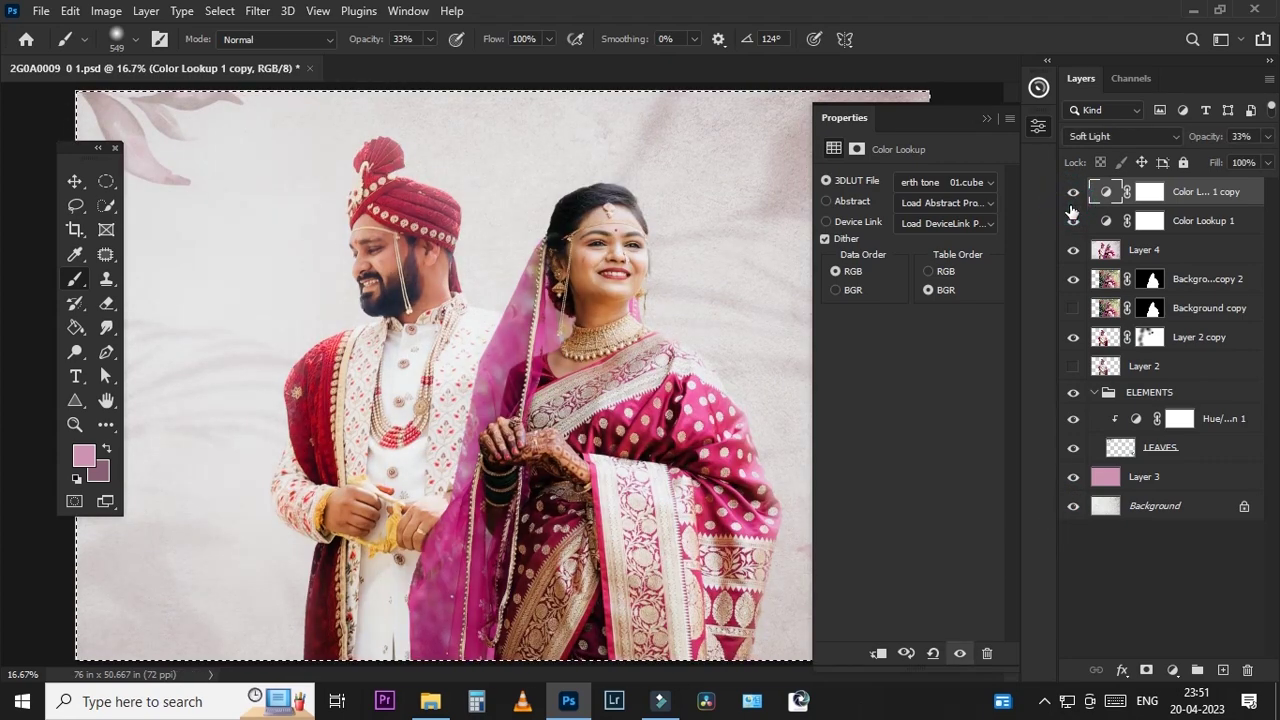
click(1073, 193)
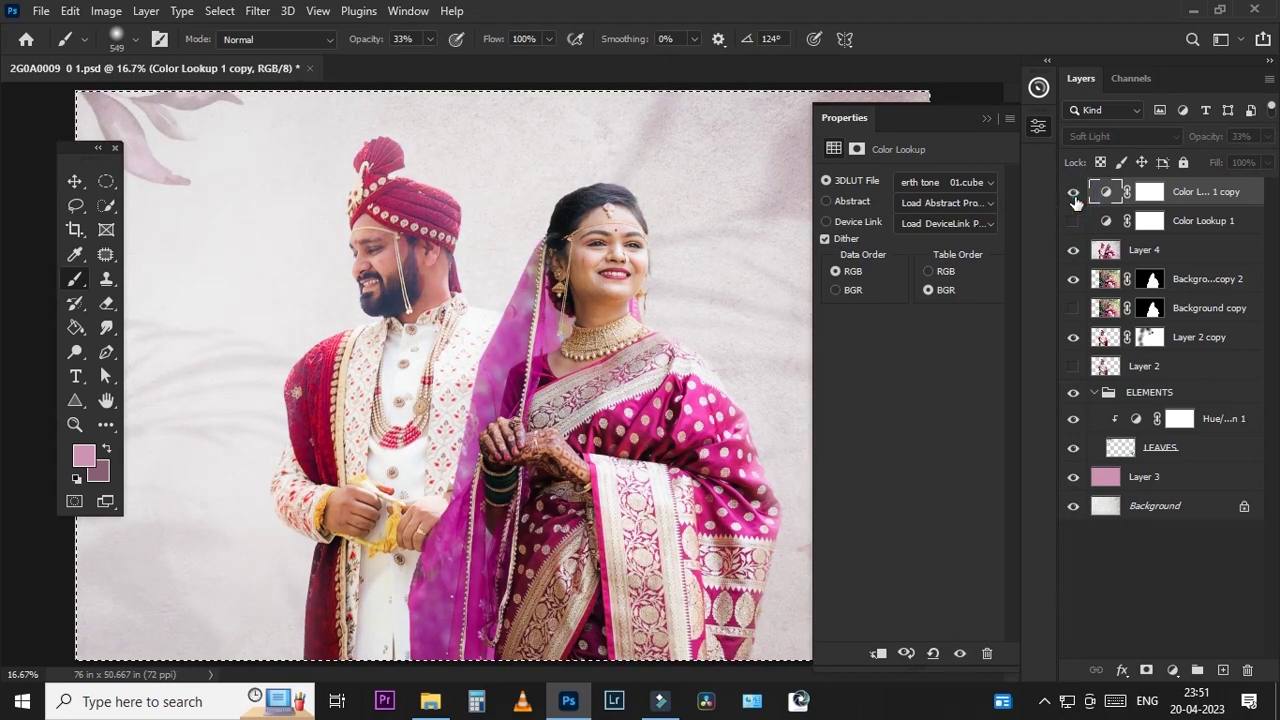
click(1075, 220)
scroll(720, 280, down, 1)
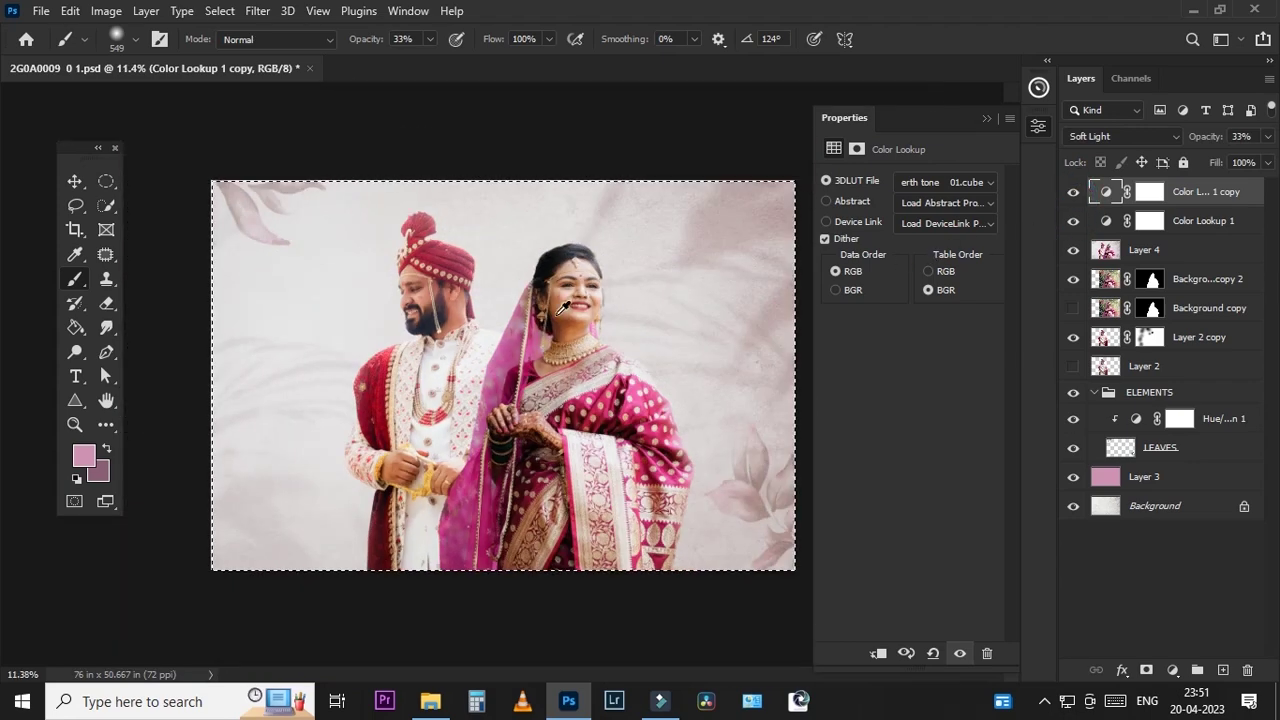
scroll(480, 266, down, 1)
scroll(480, 266, up, 1)
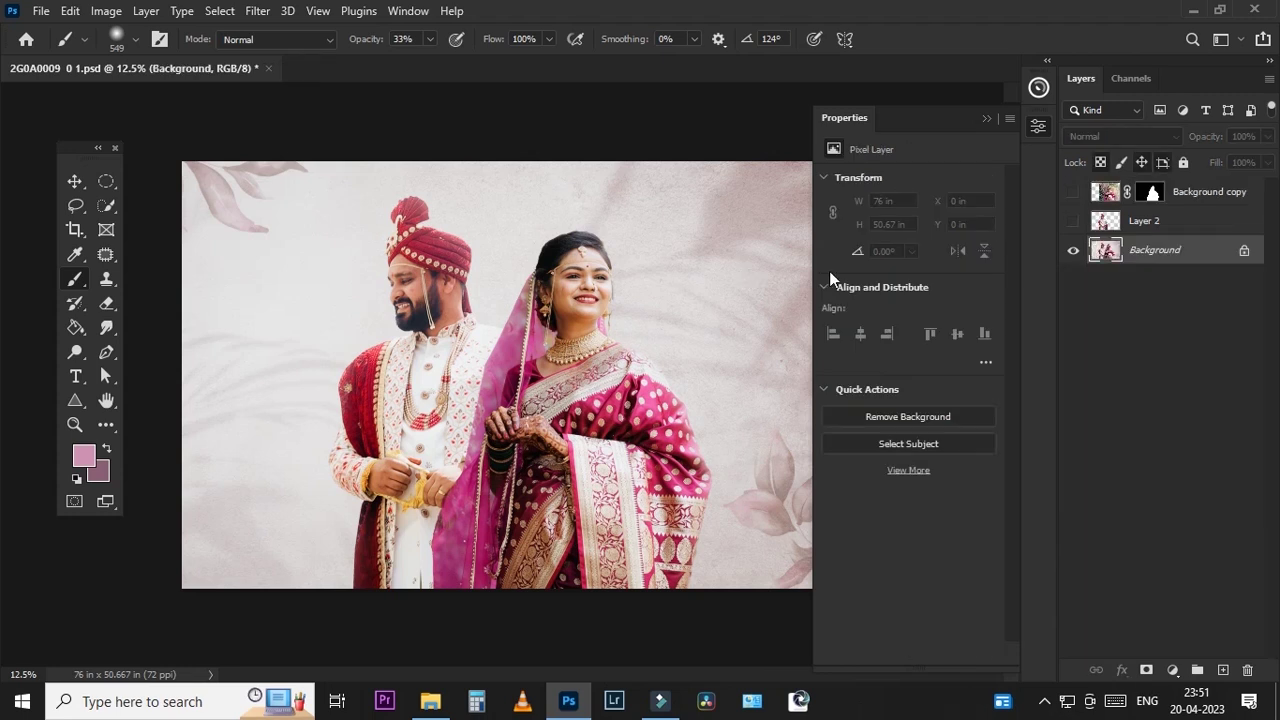
Step: Delete hidden Layer 2 and Background copy, then run the F2 skin-retouch action
click(1138, 222)
shift+click(1187, 197)
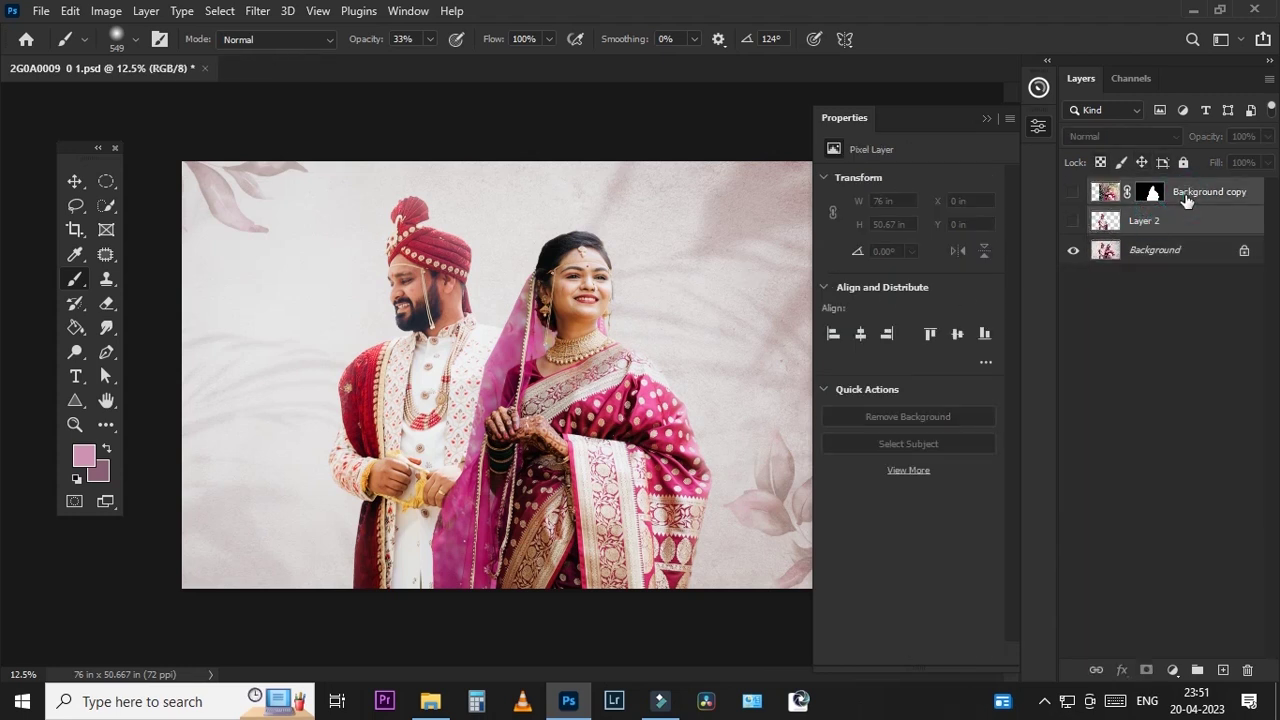
key(Delete)
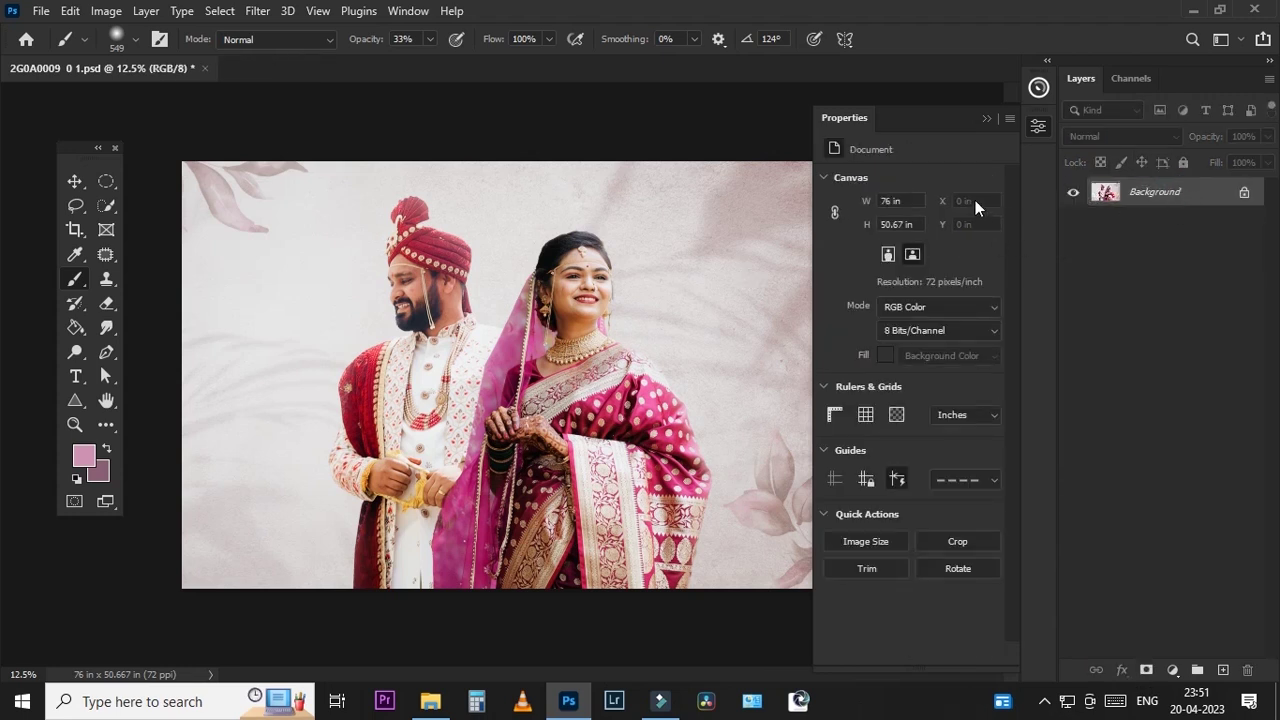
key(F2)
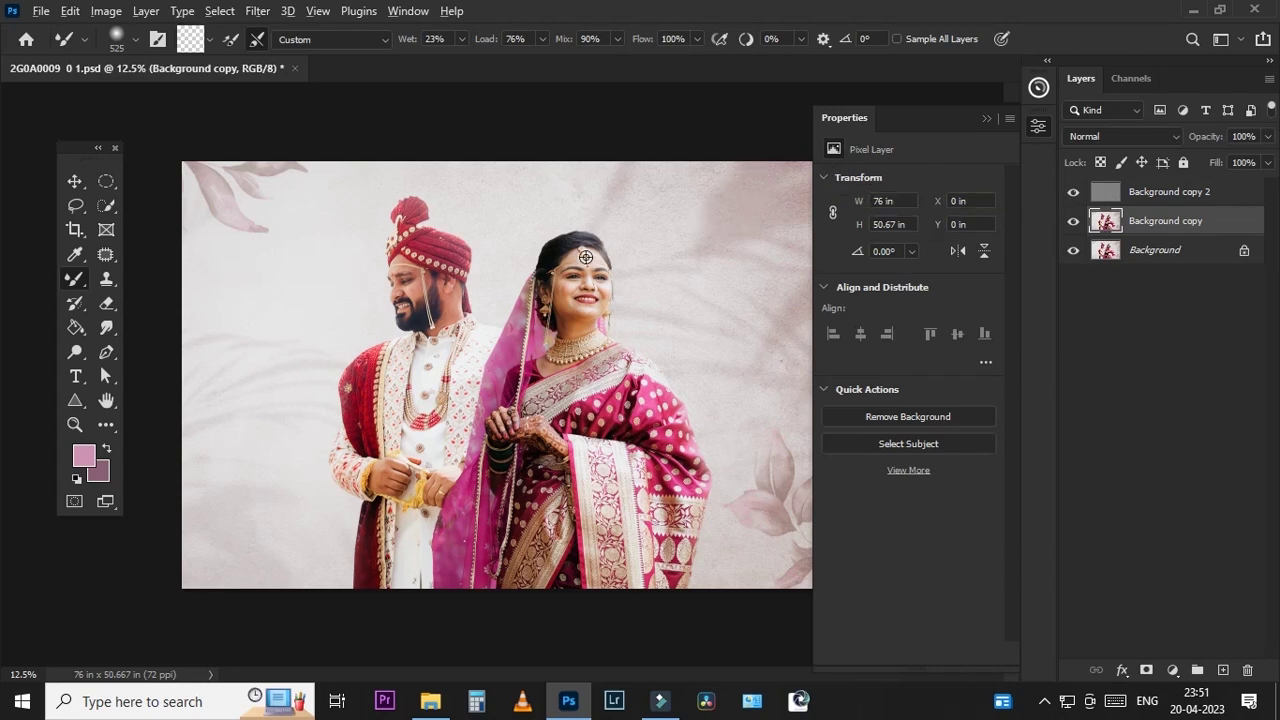
Step: Zoom and pan around the couple's faces and necks to inspect the skin, then fit the photo
scroll(750, 142, up, 5)
scroll(750, 142, up, 5)
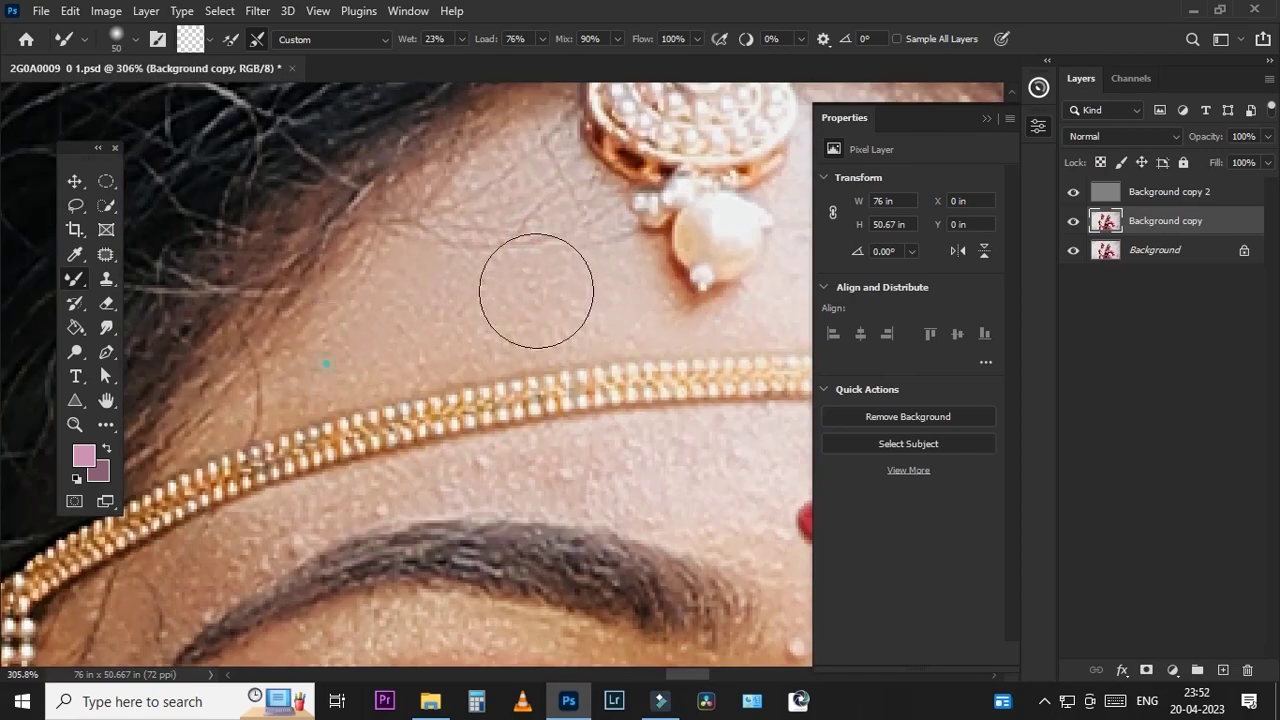
scroll(549, 343, down, 2)
scroll(356, 393, up, 2)
scroll(340, 450, down, 3)
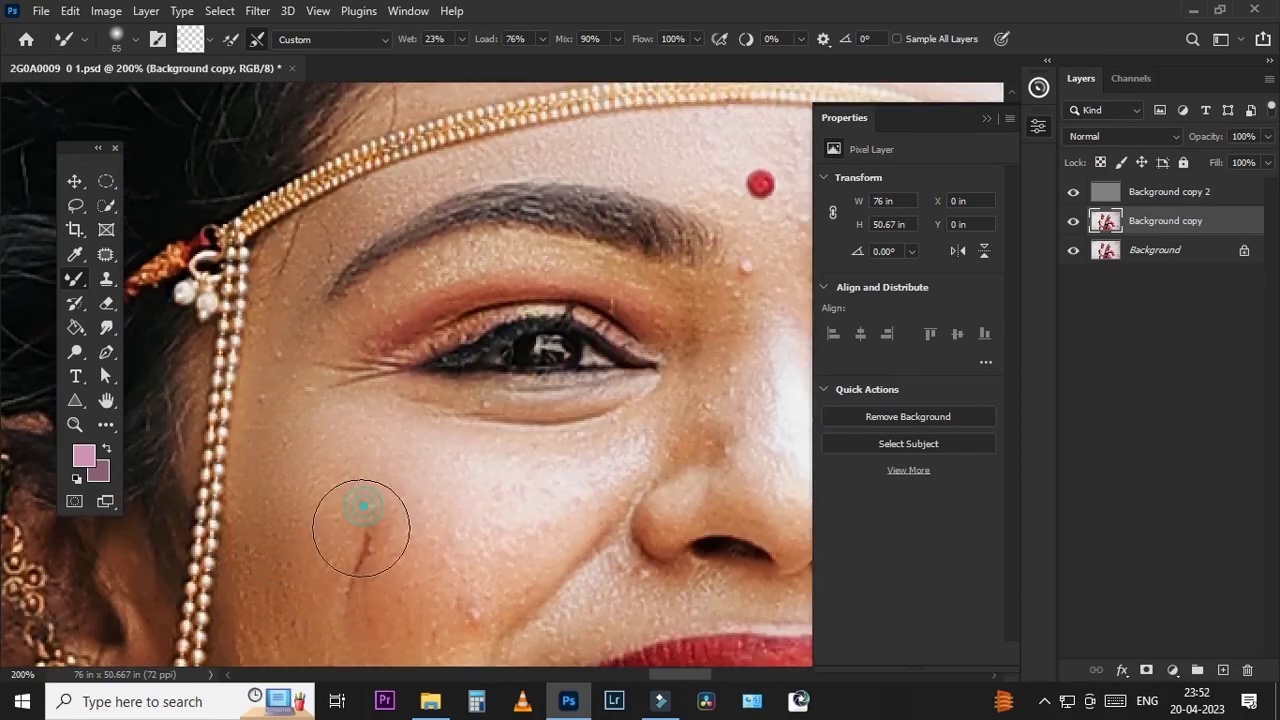
scroll(640, 350, right, 2)
scroll(600, 300, down, 3)
scroll(600, 300, left, 3)
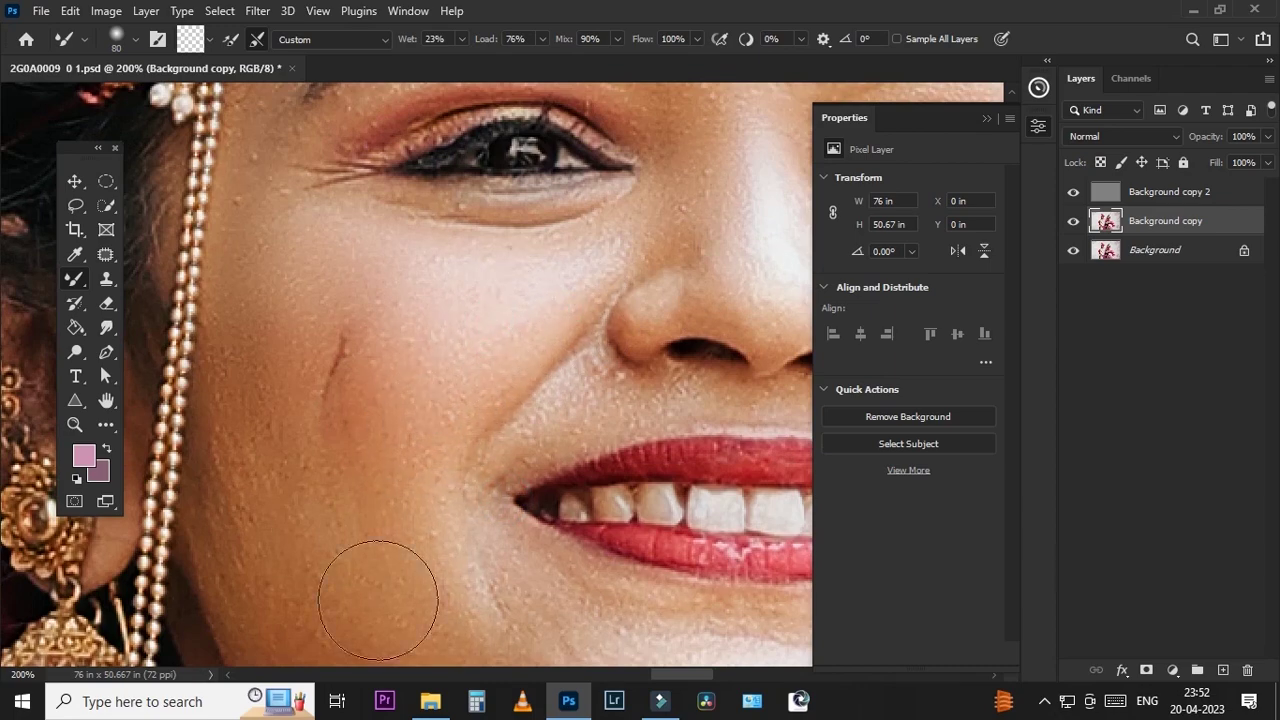
scroll(424, 342, down, 2)
scroll(424, 342, right, 3)
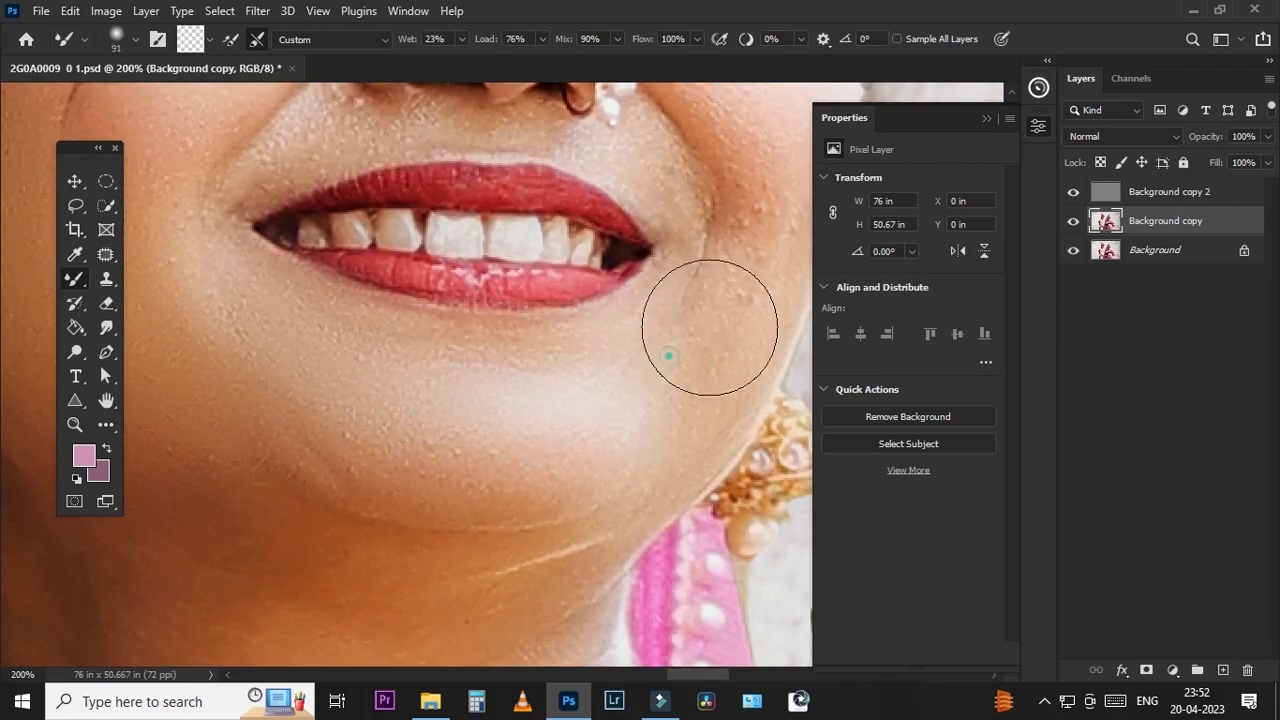
scroll(666, 357, up, 2)
scroll(617, 246, up, 2)
scroll(531, 287, down, 3)
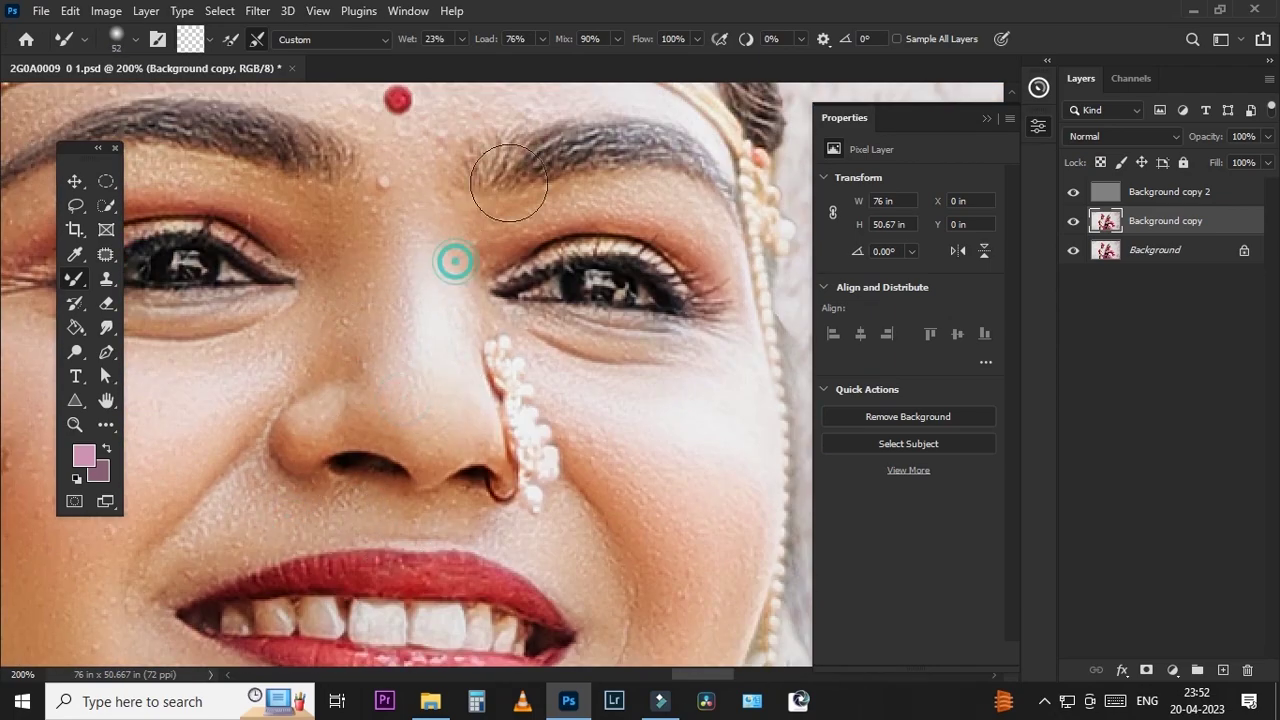
scroll(451, 263, up, 2)
scroll(414, 243, down, 5)
scroll(530, 250, up, 5)
scroll(471, 171, down, 3)
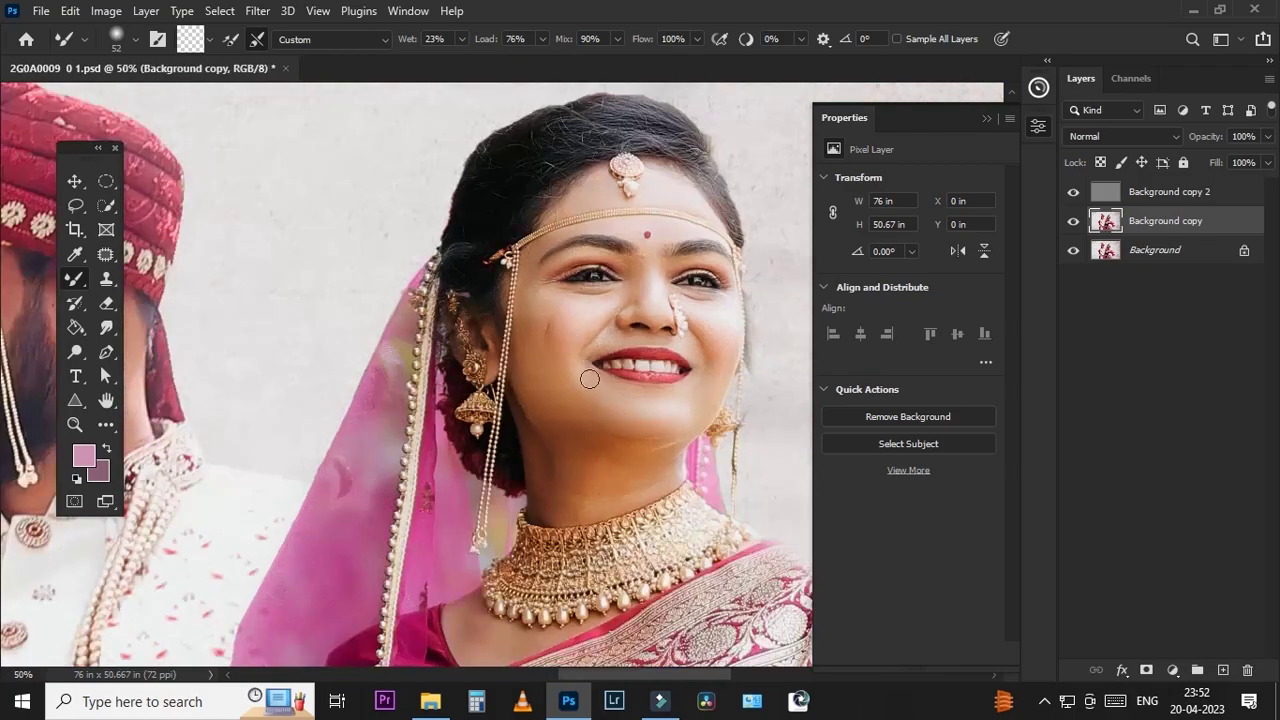
scroll(597, 366, up, 2)
scroll(491, 400, up, 1)
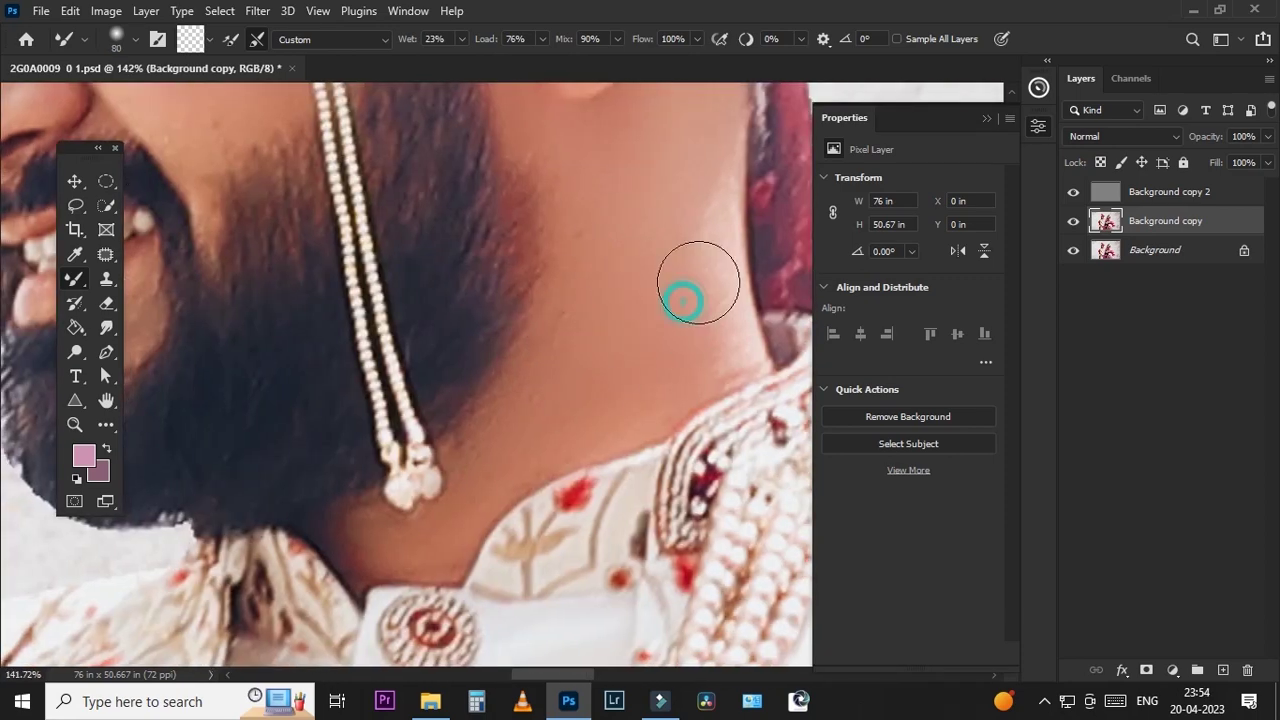
key(ctrl+0)
scroll(622, 209, up, 2)
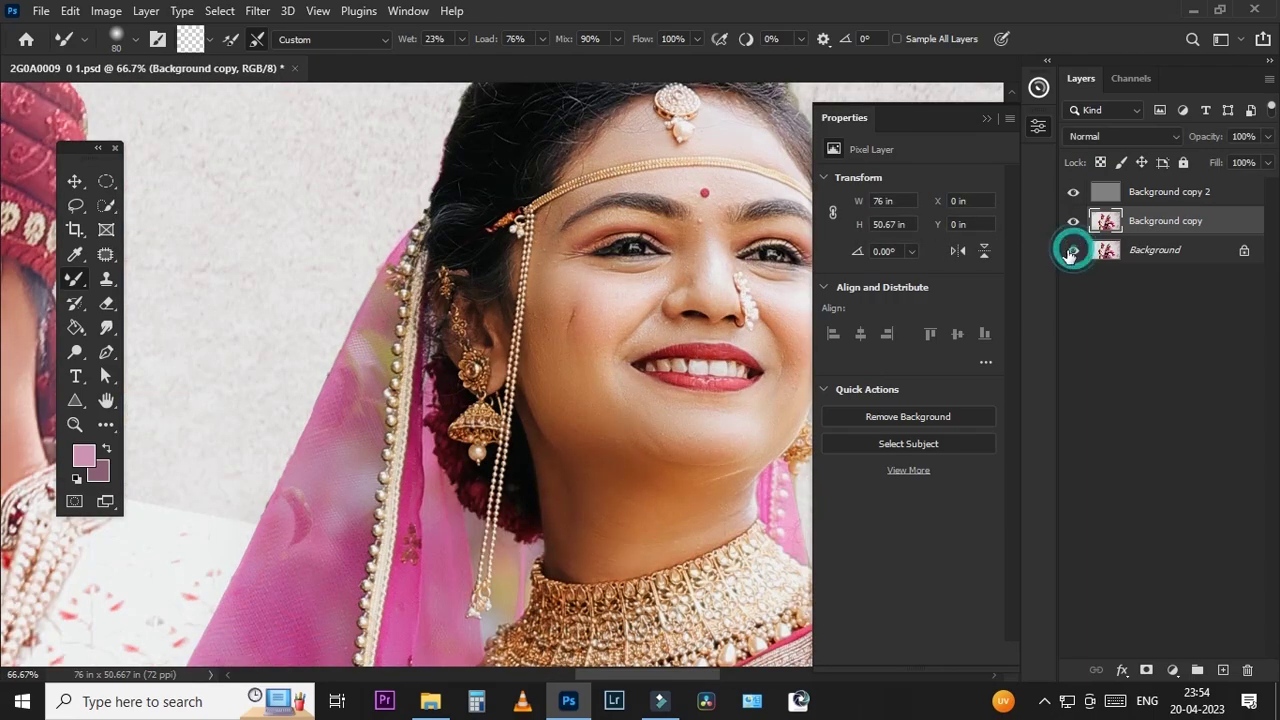
scroll(636, 264, down, 3)
scroll(667, 265, up, 1)
scroll(675, 245, up, 2)
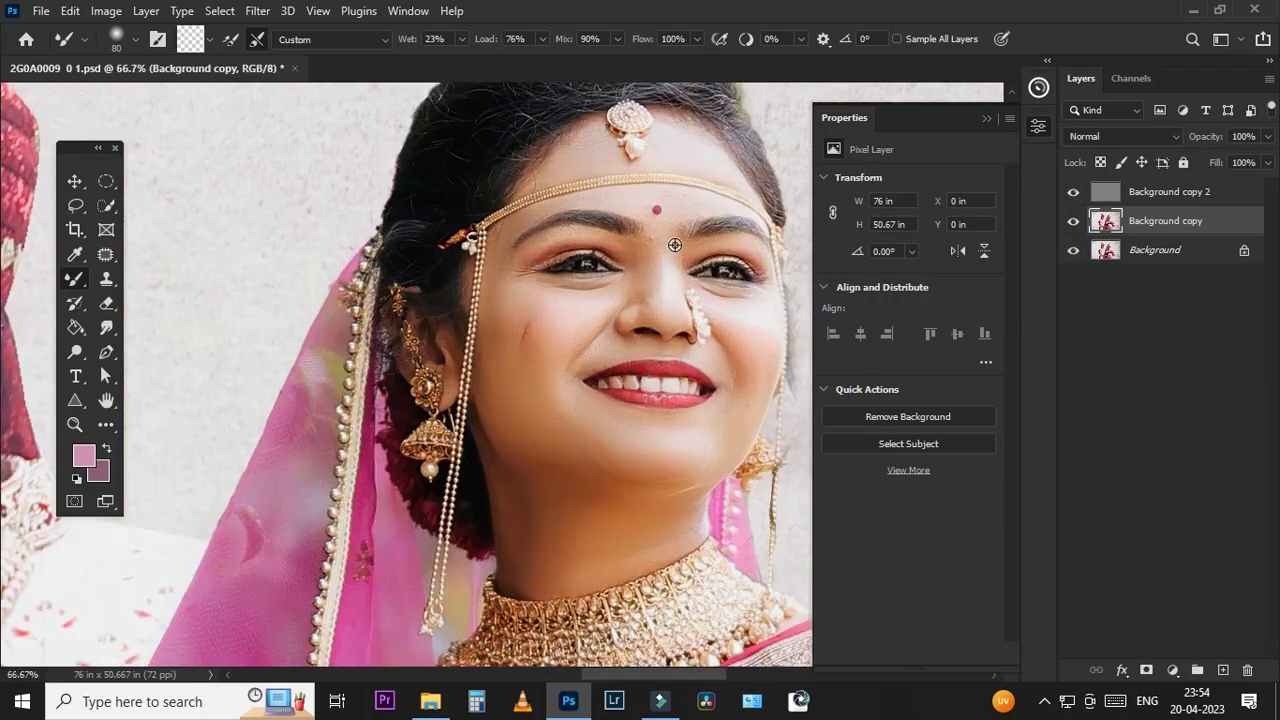
Step: Select the Background copy 2 layer, set its opacity to 71%, and size the brush to about 874 px
click(1134, 195)
drag(1267, 136, 1241, 160)
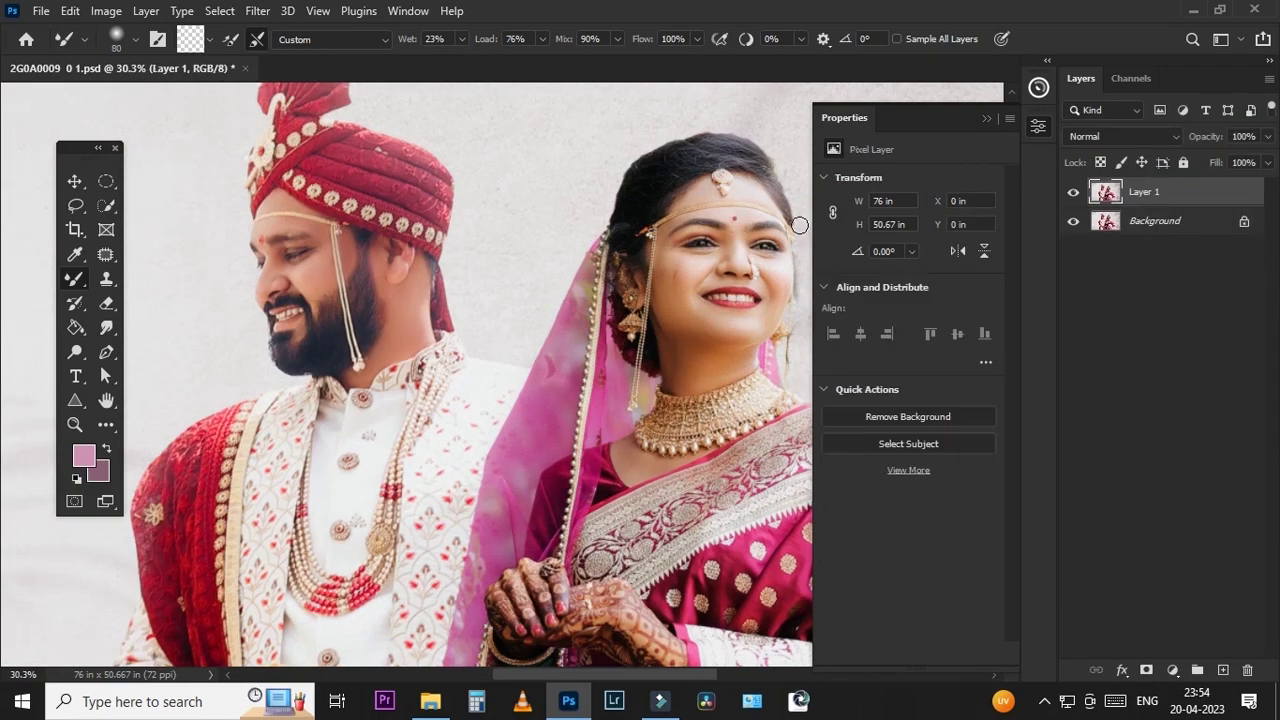
scroll(765, 245, right, 2)
scroll(700, 270, up, 2)
key(x)
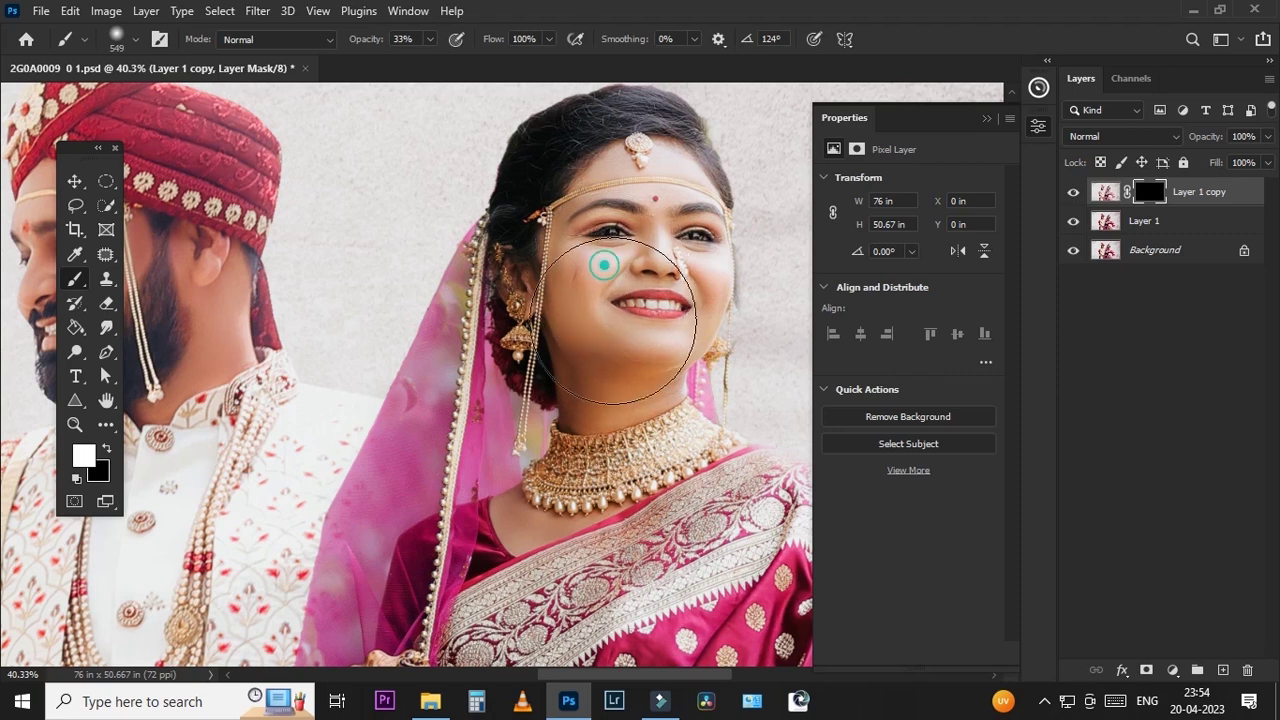
key(x)
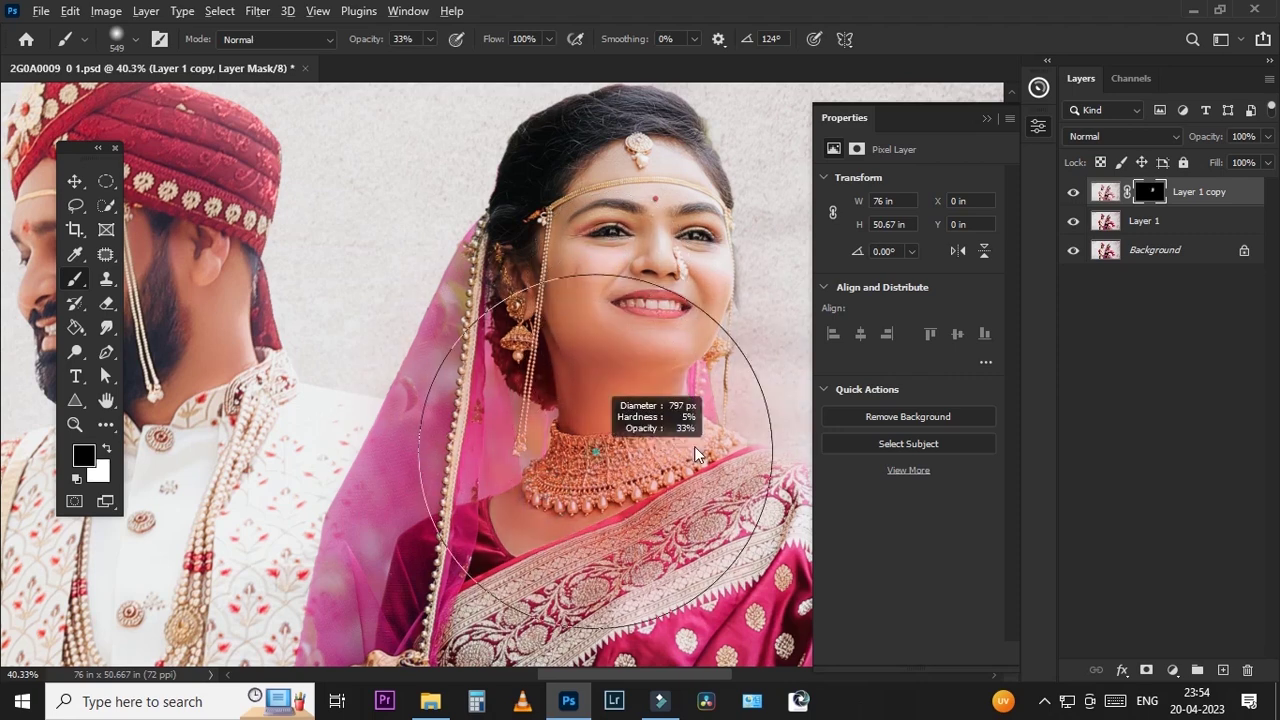
drag(600, 380, 648, 410)
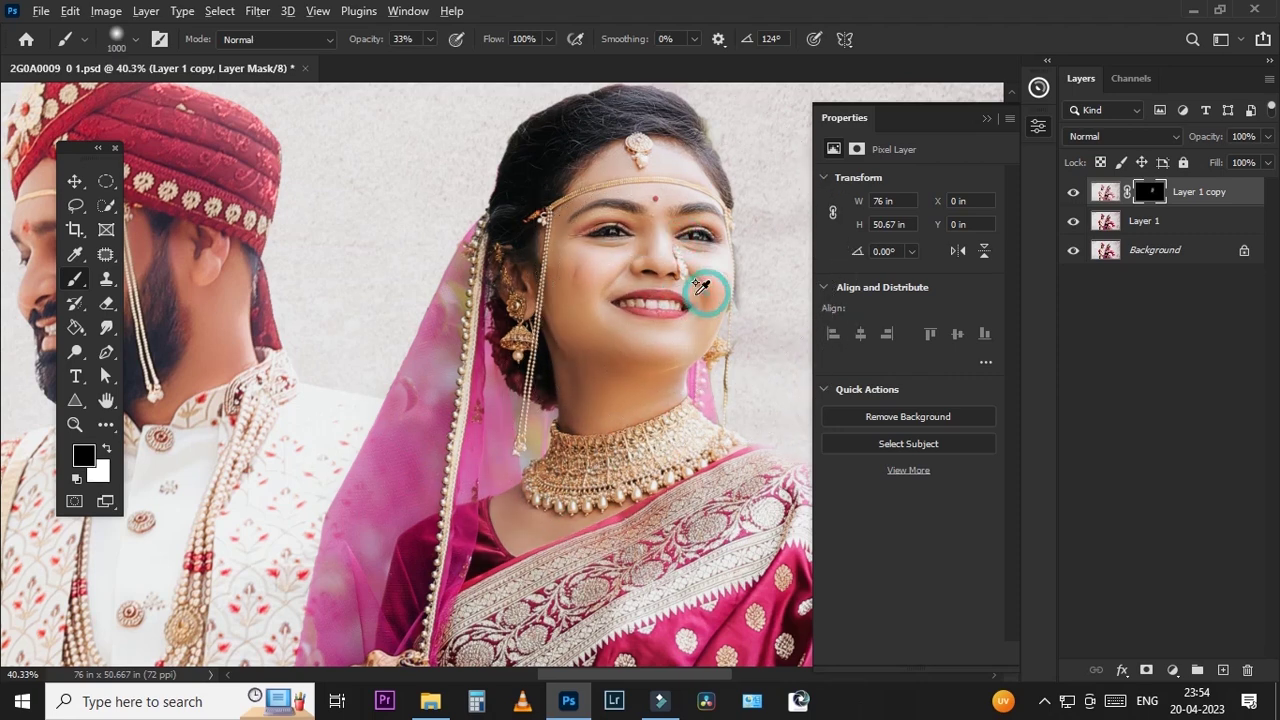
scroll(694, 289, down, 1)
mouse_move(298, 258)
mouse_down()
mouse_move(270, 258)
mouse_move(450, 300)
mouse_up()
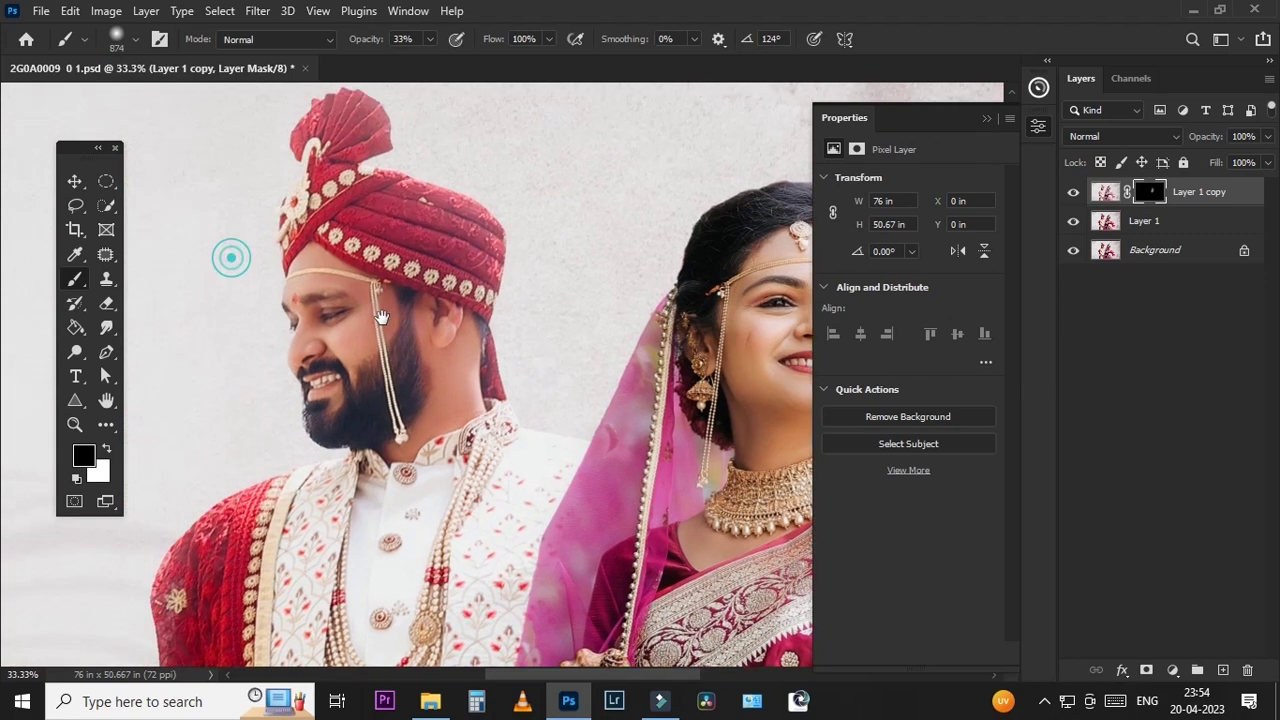
Step: Paint white softly on the mask over the groom's face
key(x)
key(x)
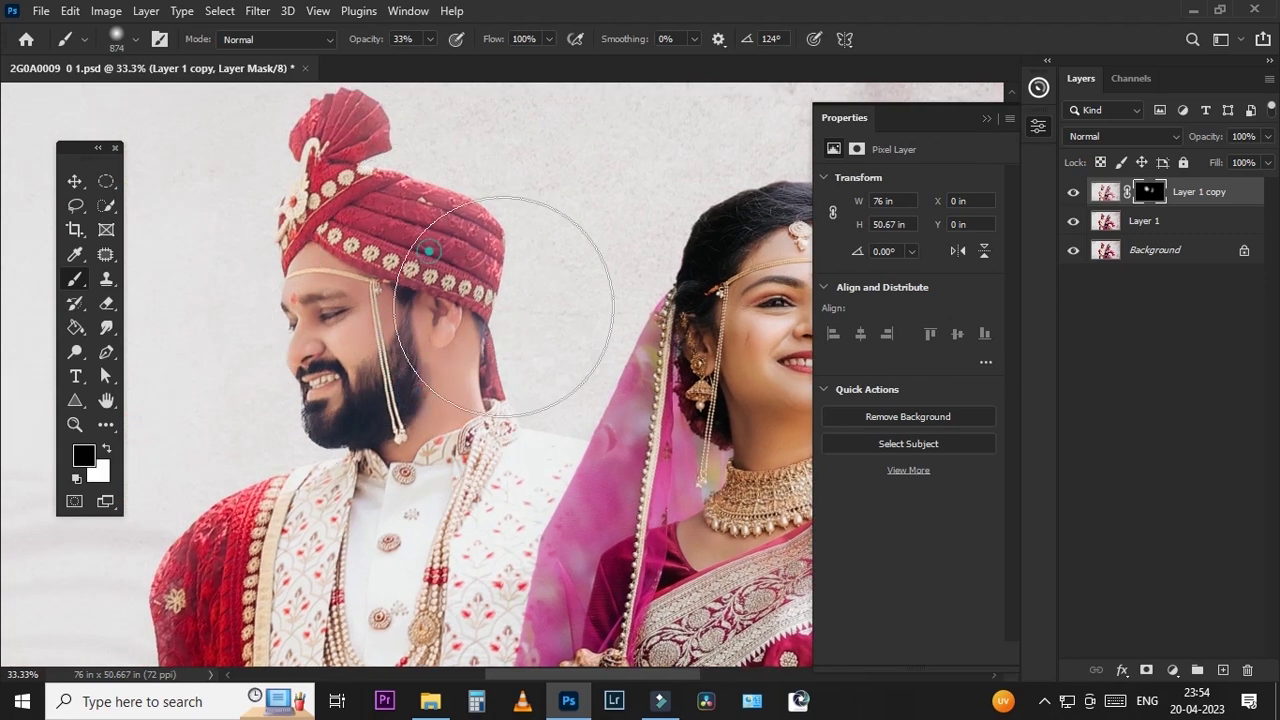
click(528, 363)
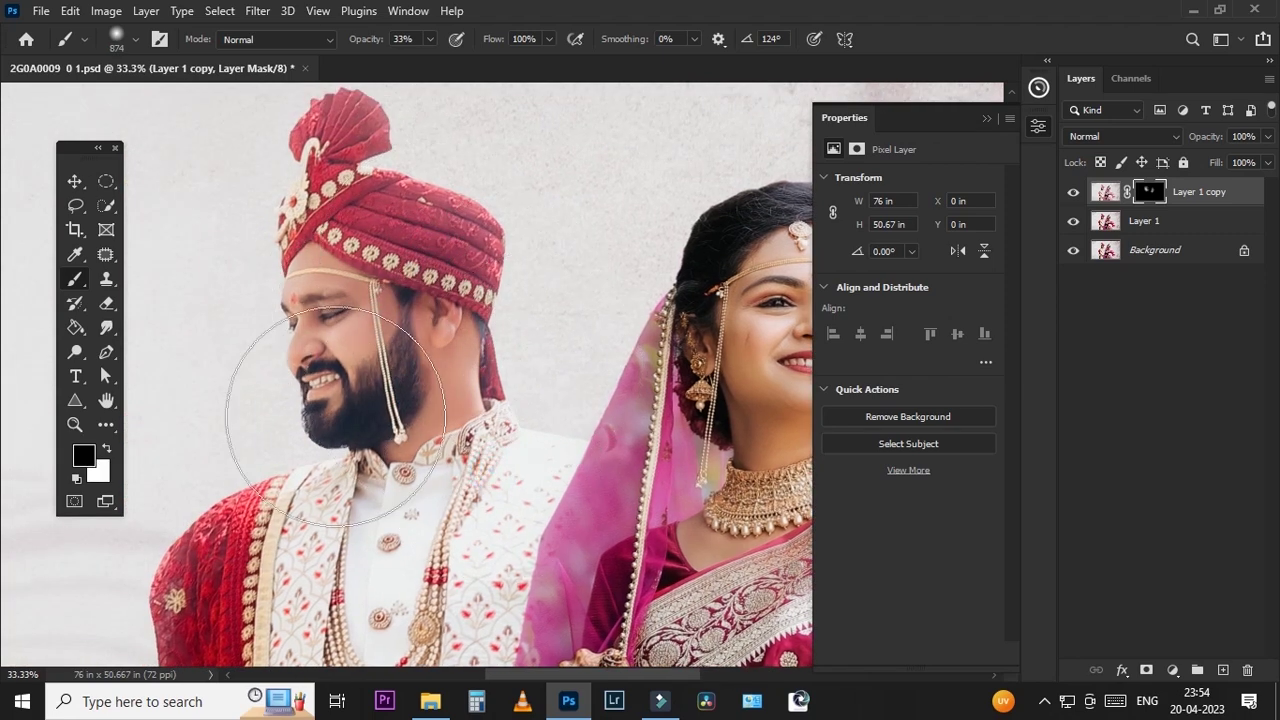
scroll(300, 400, down, 3)
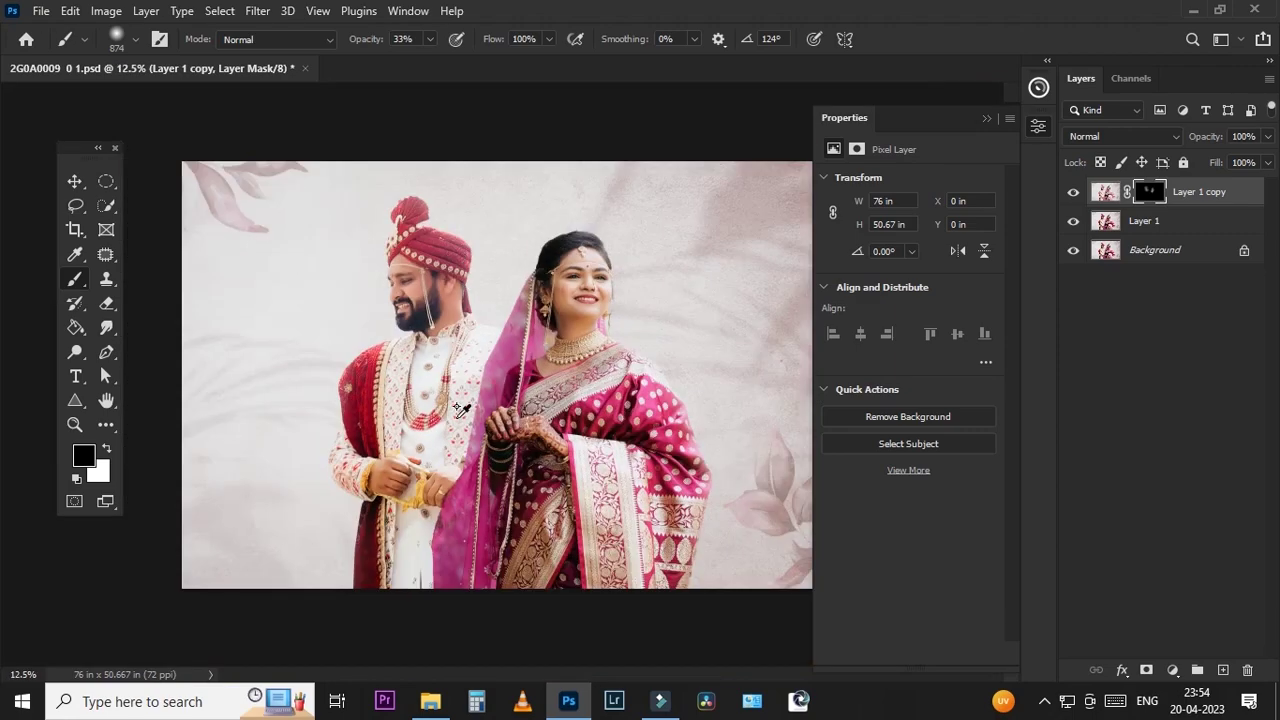
scroll(366, 532, up, 2)
key(x)
key(x)
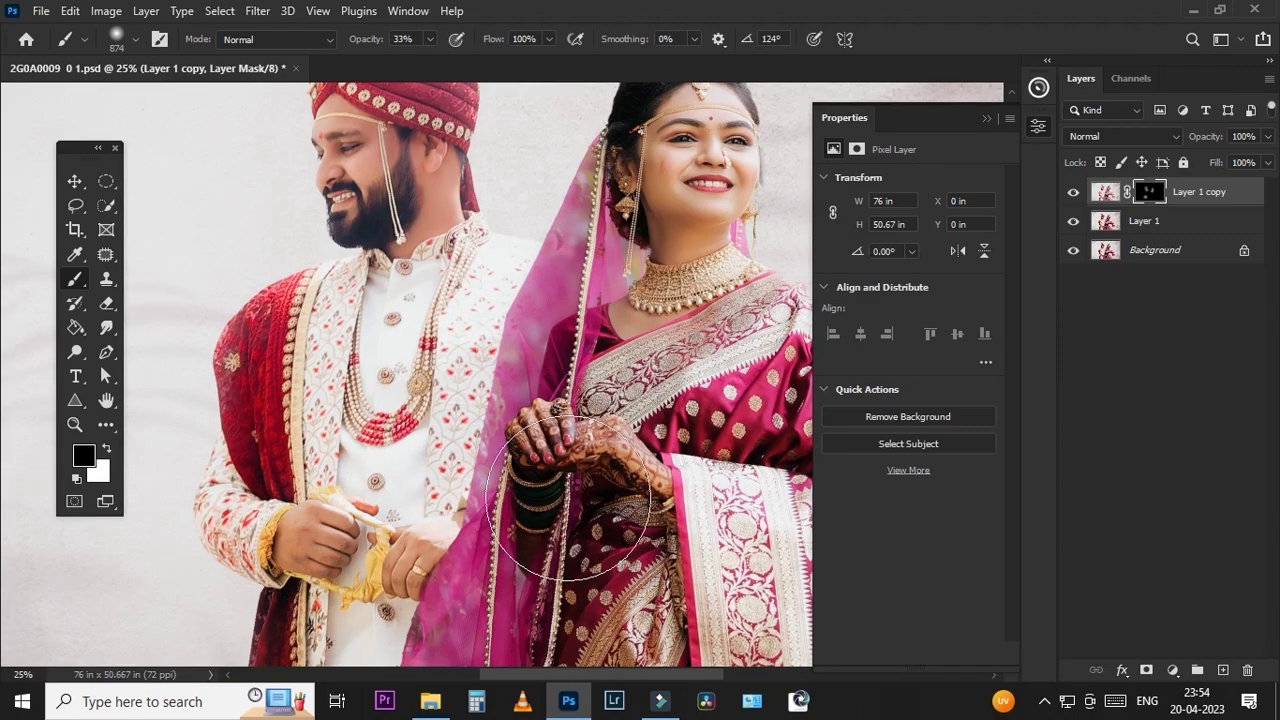
key(x)
Step: Switch the paint colour to black and shrink the brush for finer mask work
scroll(557, 395, down, 2)
scroll(557, 395, down, 1)
scroll(540, 325, up, 3)
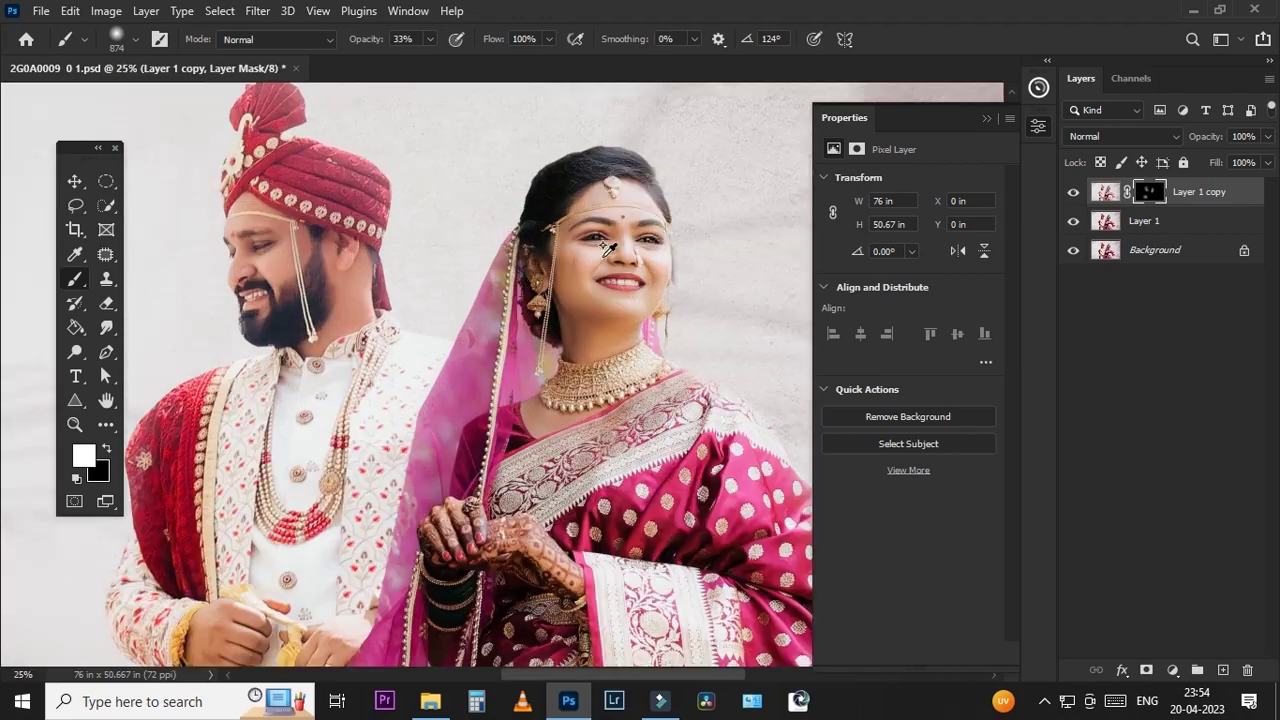
scroll(540, 325, up, 2)
scroll(540, 325, up, 2)
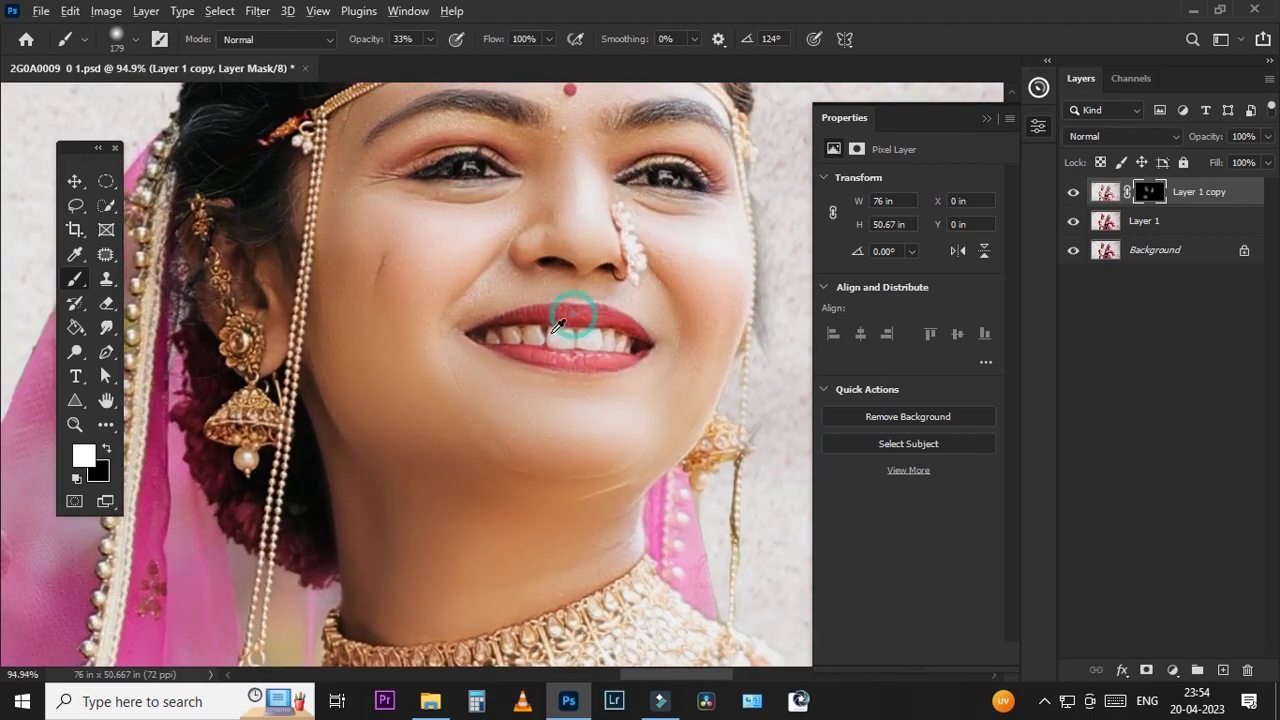
key(x)
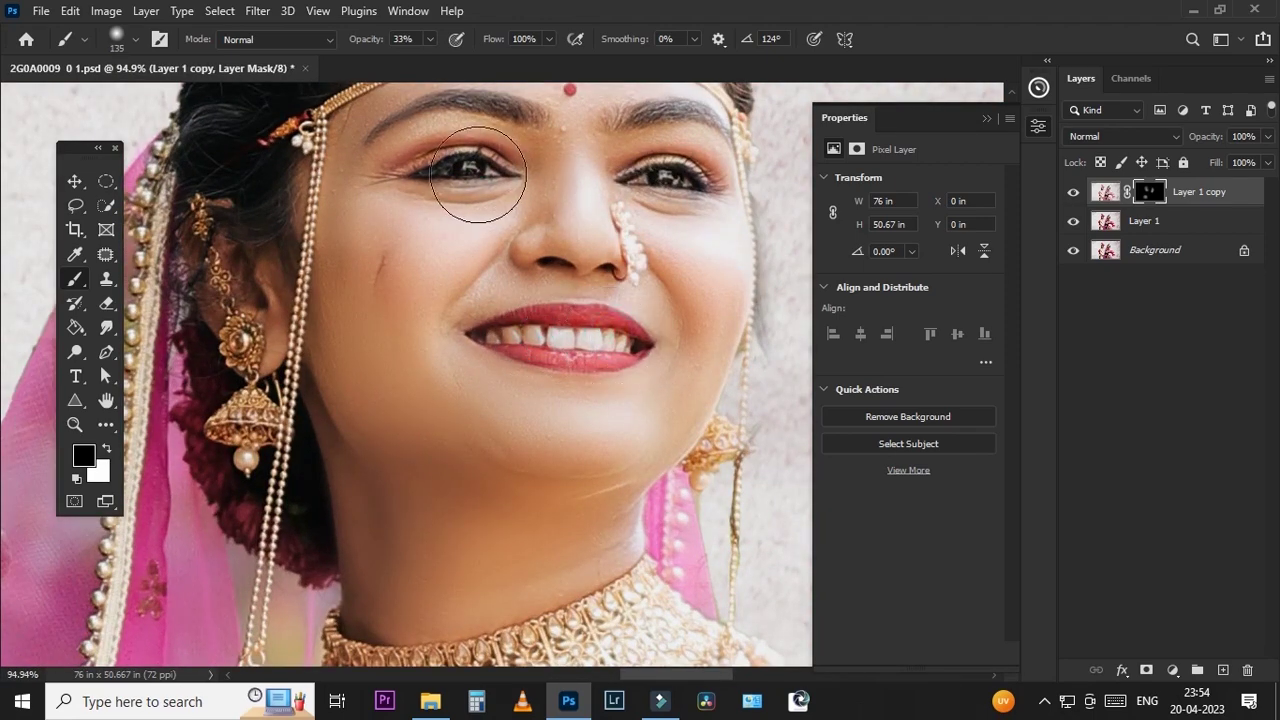
scroll(550, 137, up, 1)
drag(549, 141, 572, 137)
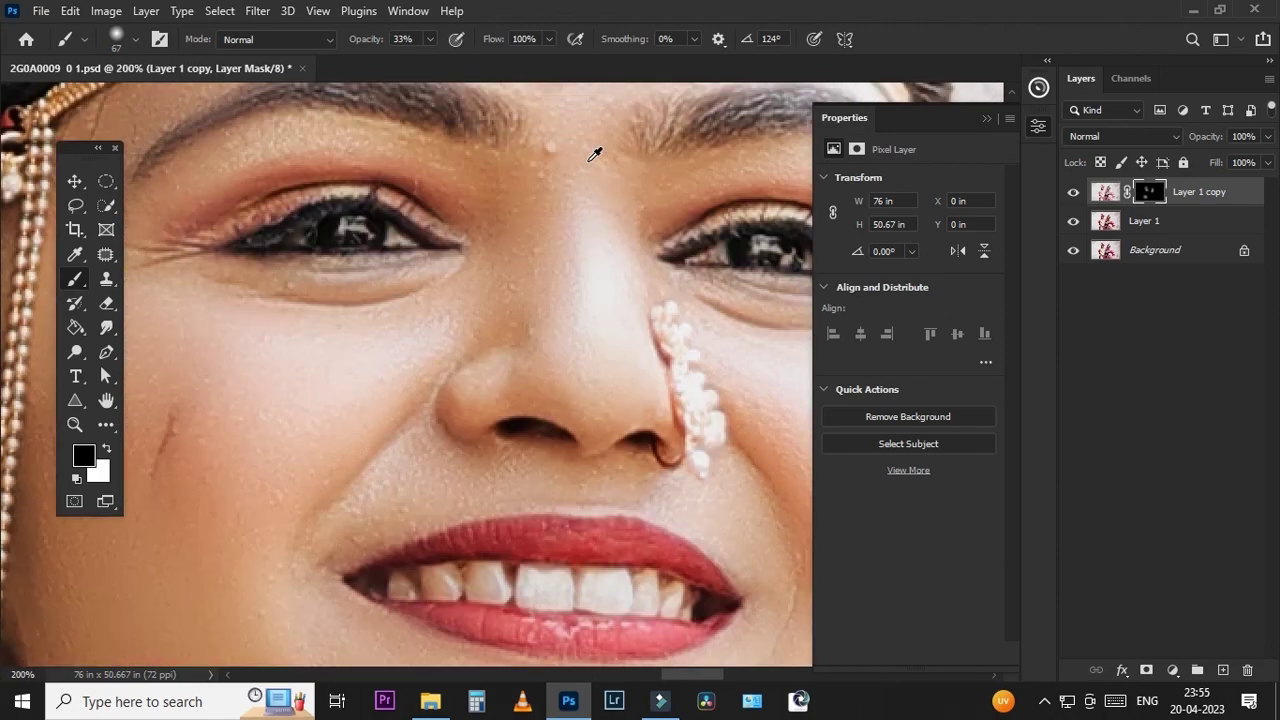
Step: Merge the masked copy into Layer 1 and patch out the spot on the bride's forehead
key(ctrl+j)
key(j)
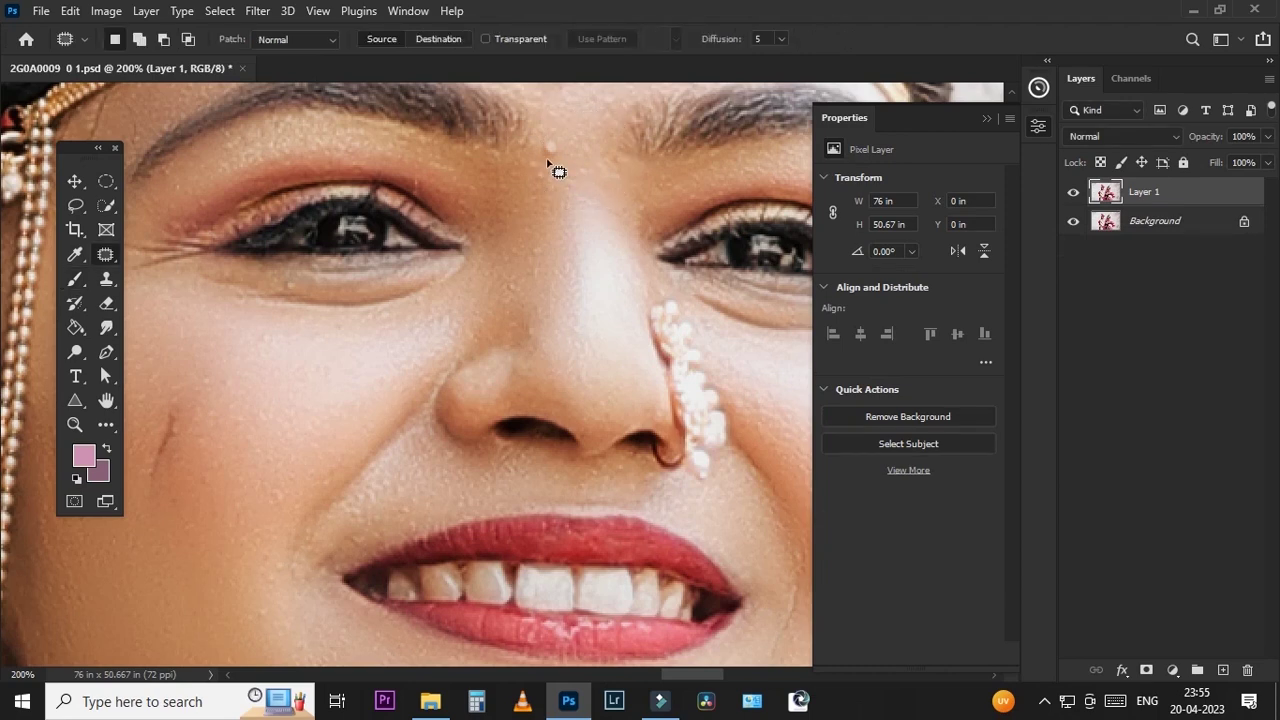
scroll(548, 162, up, 2)
scroll(550, 160, up, 1)
mouse_move(551, 157)
mouse_down()
mouse_move(571, 197)
mouse_move(592, 168)
mouse_move(557, 193)
mouse_move(522, 190)
mouse_up()
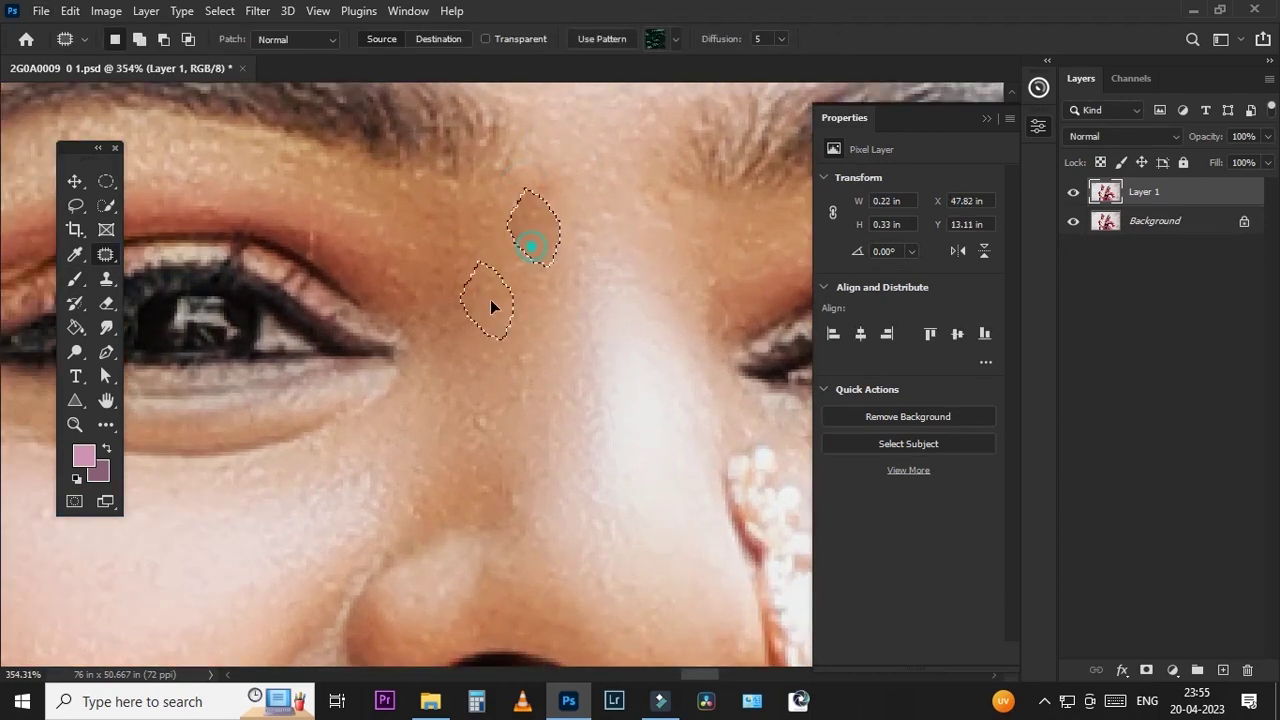
drag(529, 243, 494, 306)
key(ctrl+d)
Step: Patch the blemish near the bride's nose with clean skin
scroll(635, 180, down, 5)
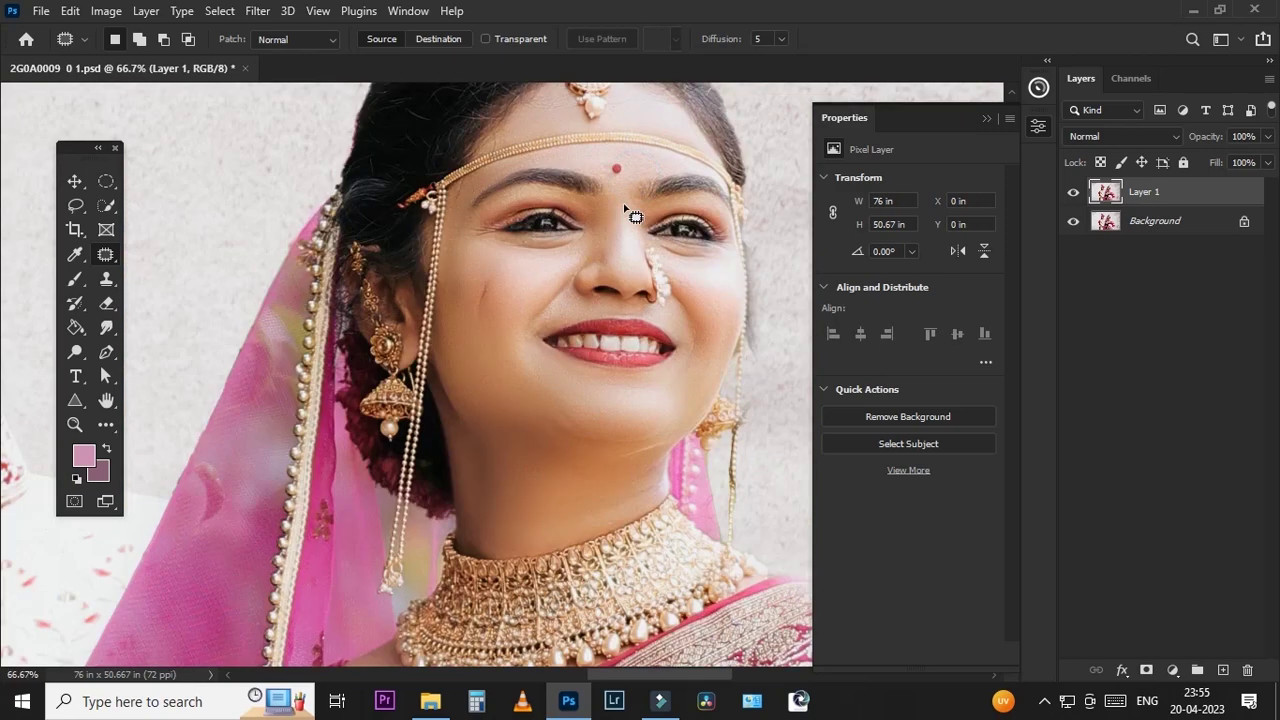
scroll(535, 294, up, 1)
scroll(643, 263, up, 2)
scroll(640, 218, up, 1)
drag(629, 194, 714, 229)
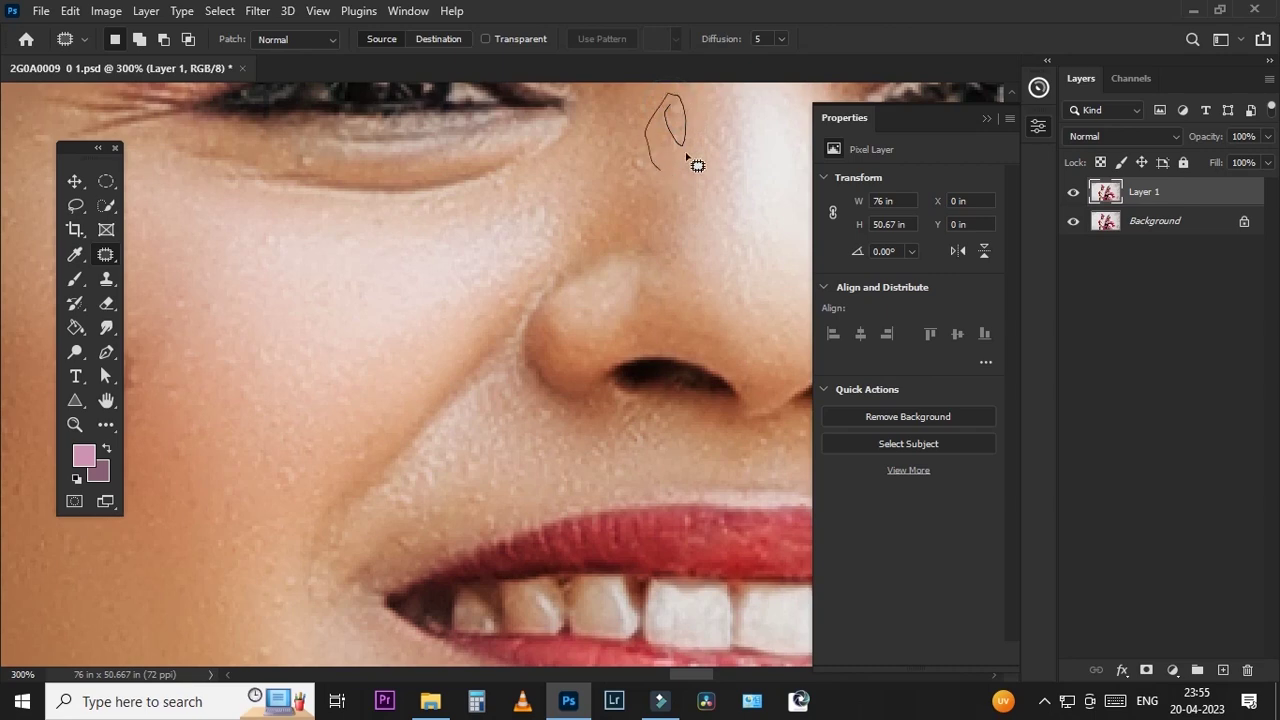
mouse_move(697, 164)
mouse_down()
mouse_move(660, 160)
mouse_move(634, 177)
mouse_up()
key(ctrl+d)
Step: Patch over the scar on the bride's cheek
scroll(651, 163, down, 2)
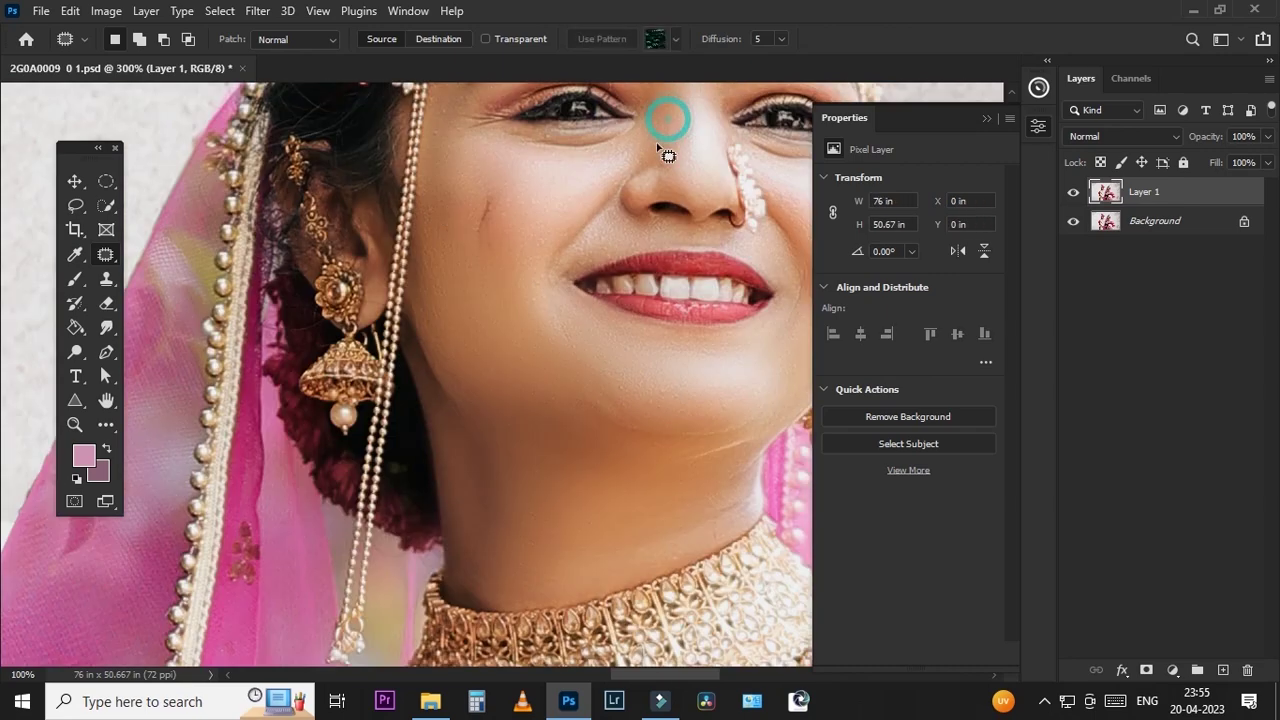
scroll(620, 260, up, 2)
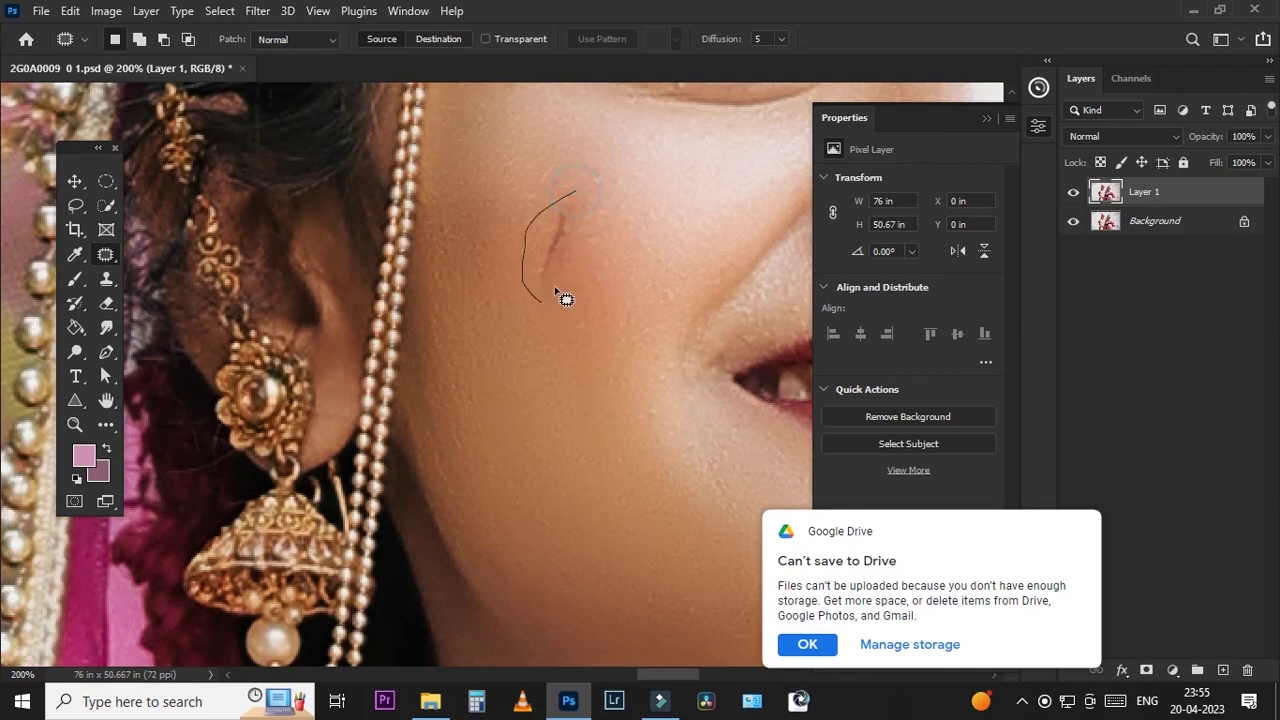
drag(568, 211, 523, 200)
key(ctrl+d)
scroll(590, 247, down, 4)
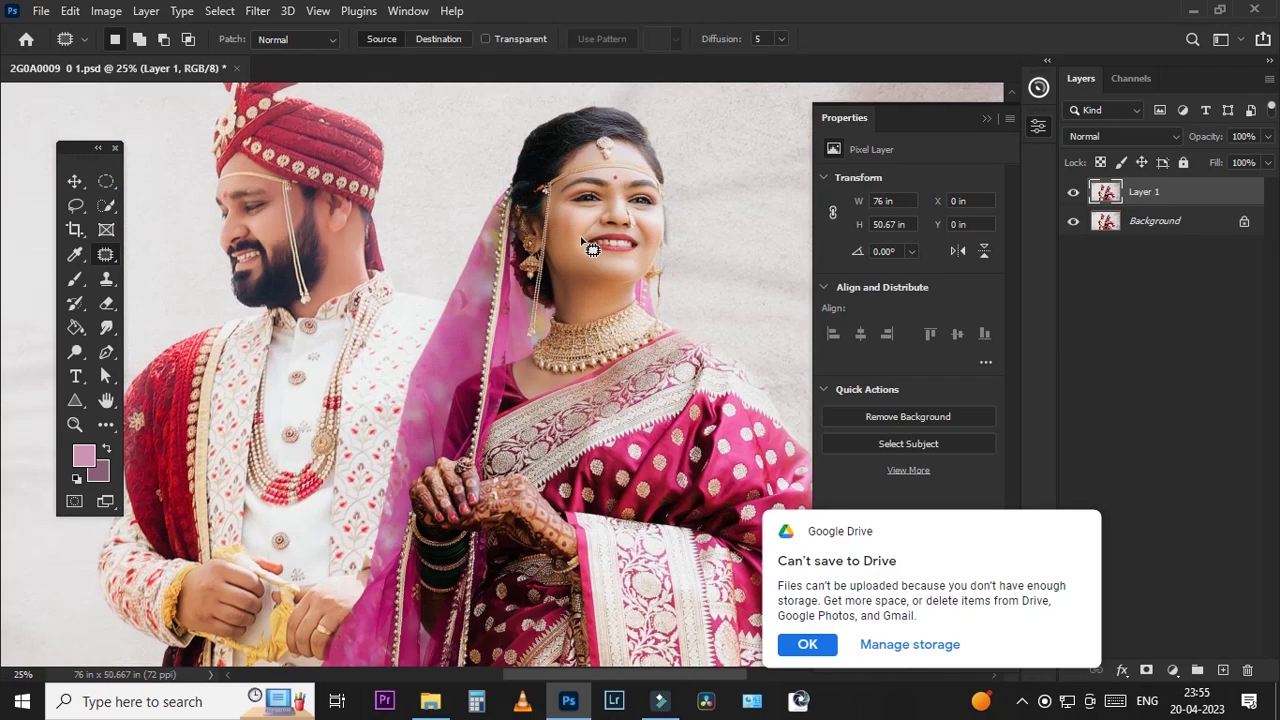
scroll(590, 247, down, 1)
scroll(411, 258, up, 2)
Step: Duplicate the layer as Layer 2 and make an elliptical selection of the groom's face and forehead
key(ctrl+j)
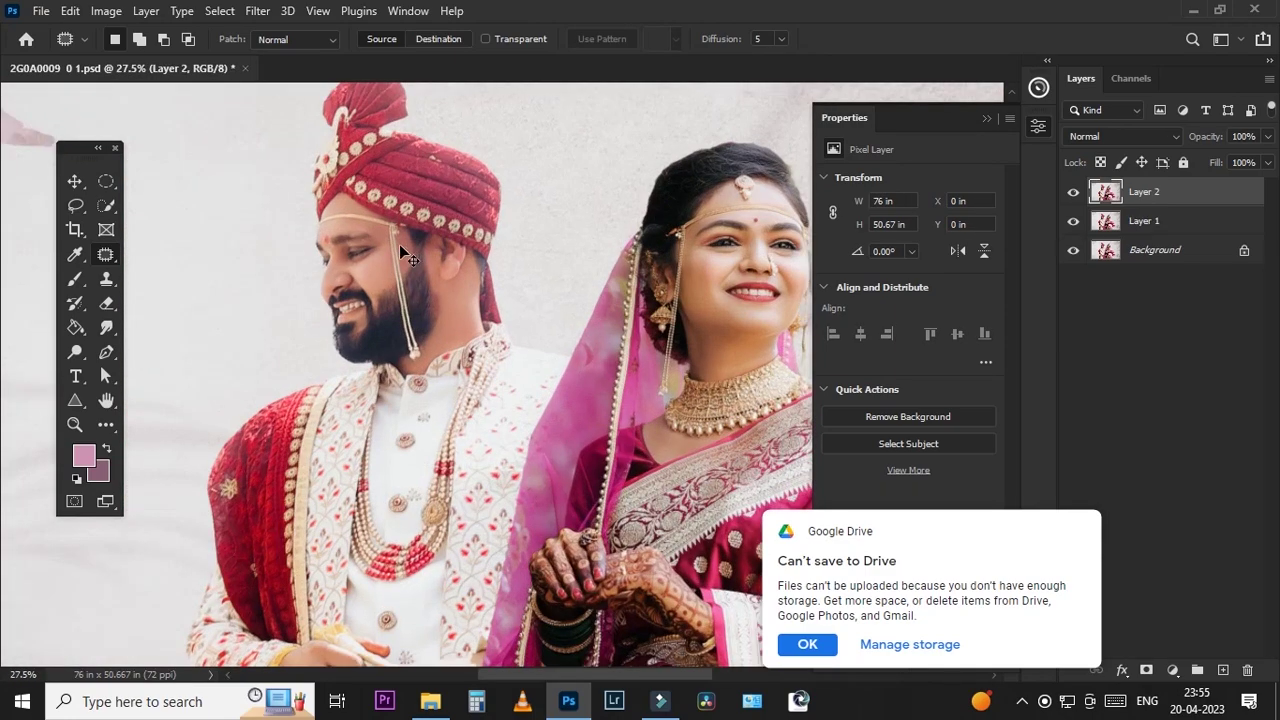
key(m)
mouse_move(362, 201)
mouse_down()
mouse_move(477, 374)
mouse_move(474, 358)
mouse_up()
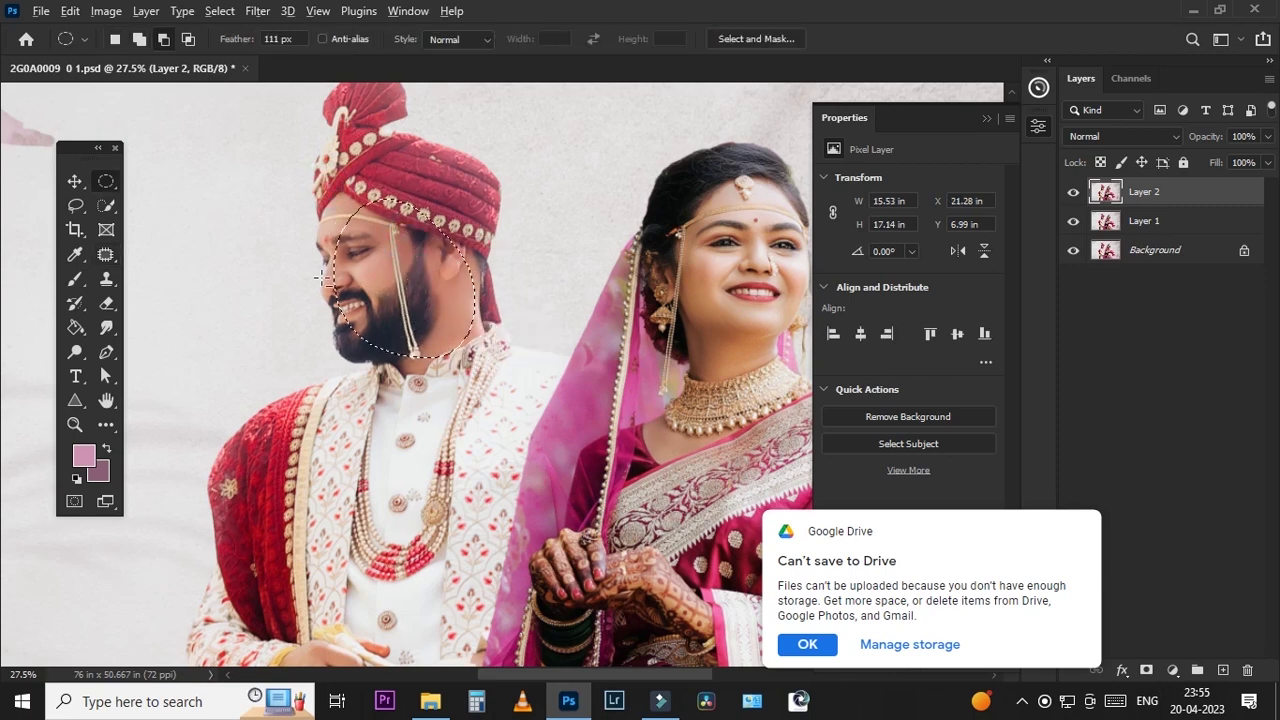
mouse_move(320, 205)
mouse_down()
mouse_move(380, 280)
mouse_move(372, 265)
mouse_up()
click(372, 170)
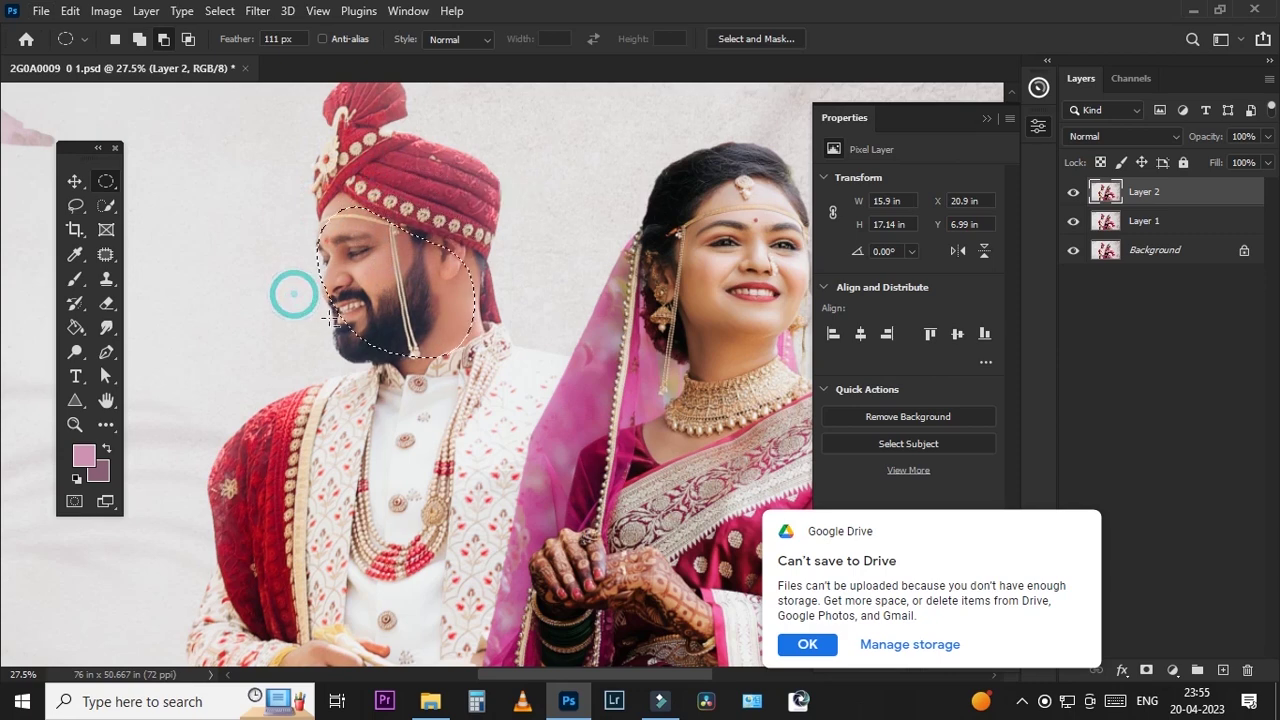
Step: Add the groom's hand and the bride's face to the elliptical selection
scroll(289, 289, down, 1)
scroll(331, 363, down, 1)
scroll(331, 363, up, 2)
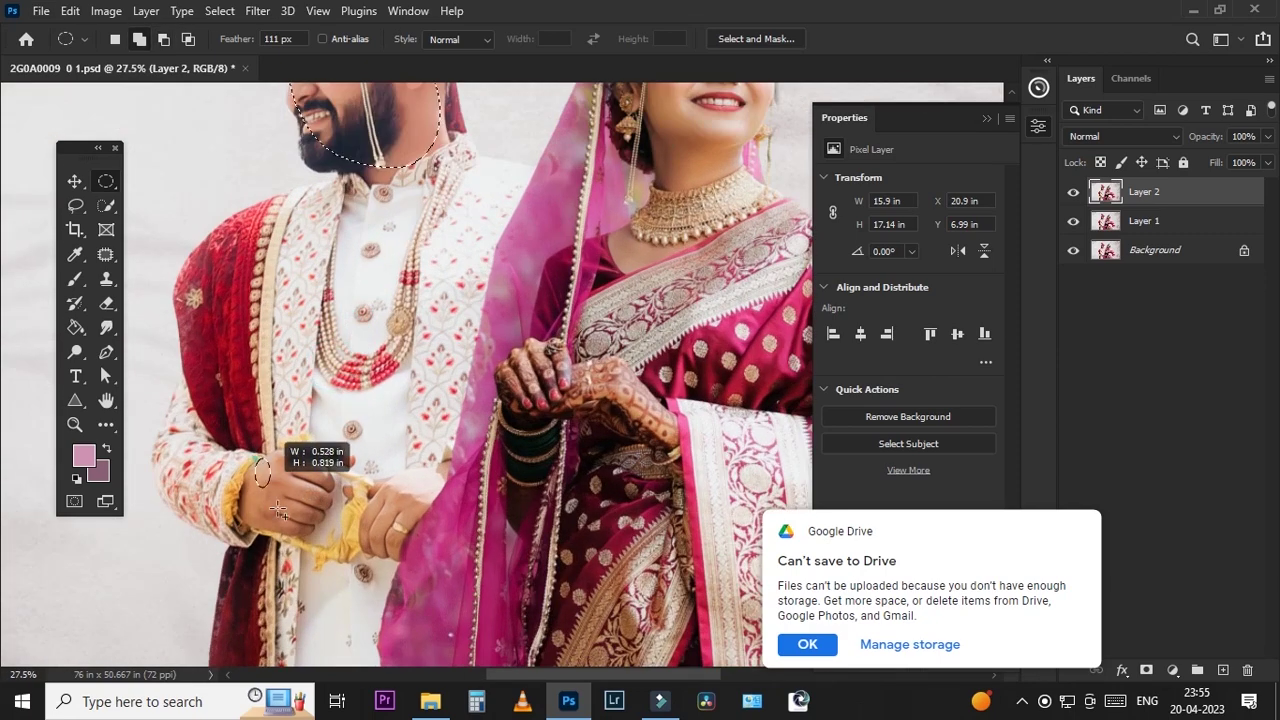
drag(256, 492, 326, 530)
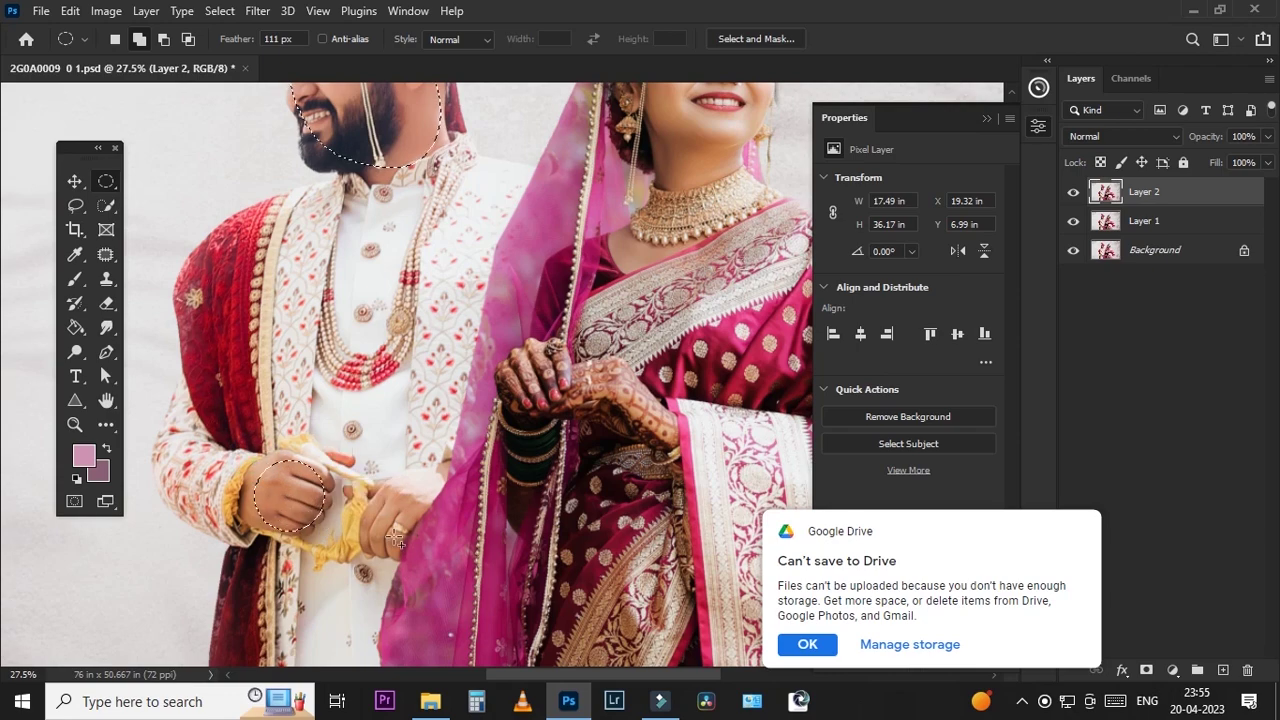
scroll(439, 380, down, 1)
scroll(439, 380, up, 1)
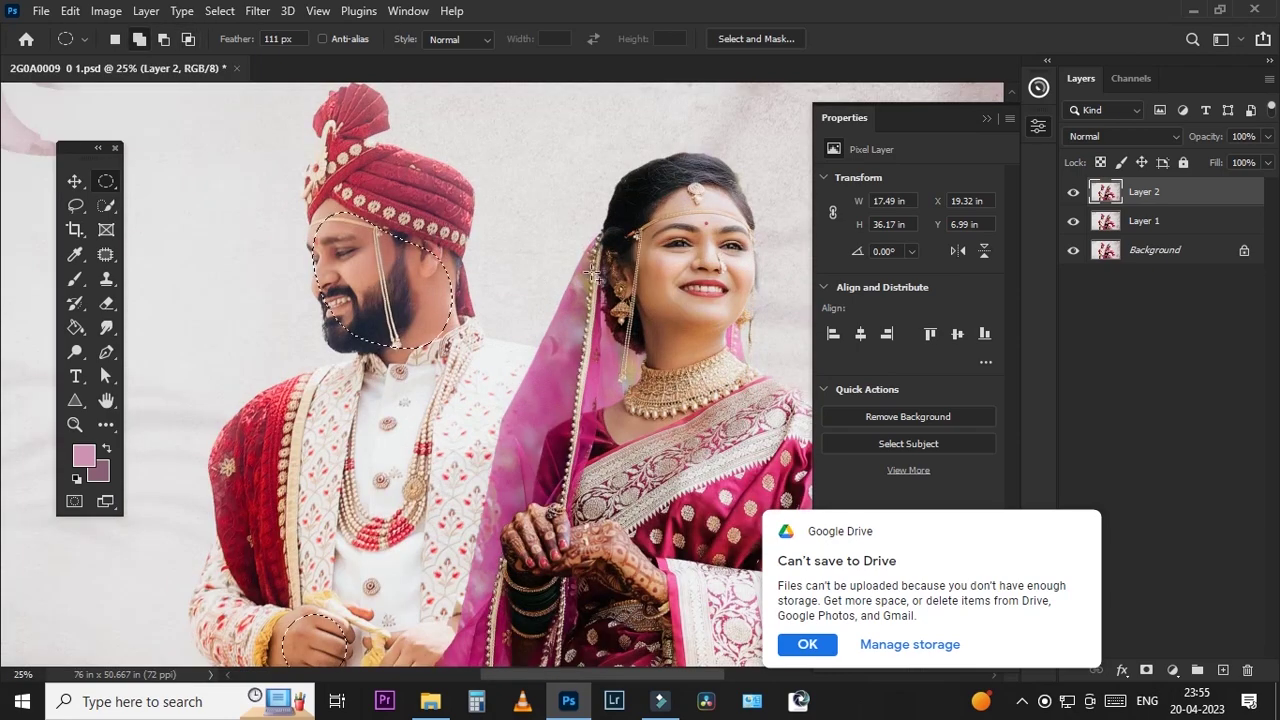
mouse_move(627, 248)
mouse_down()
mouse_move(727, 380)
mouse_move(720, 368)
mouse_up()
Step: Apply Levels 11 / 1.19 / 239 to the selected areas and deselect
key(ctrl+l)
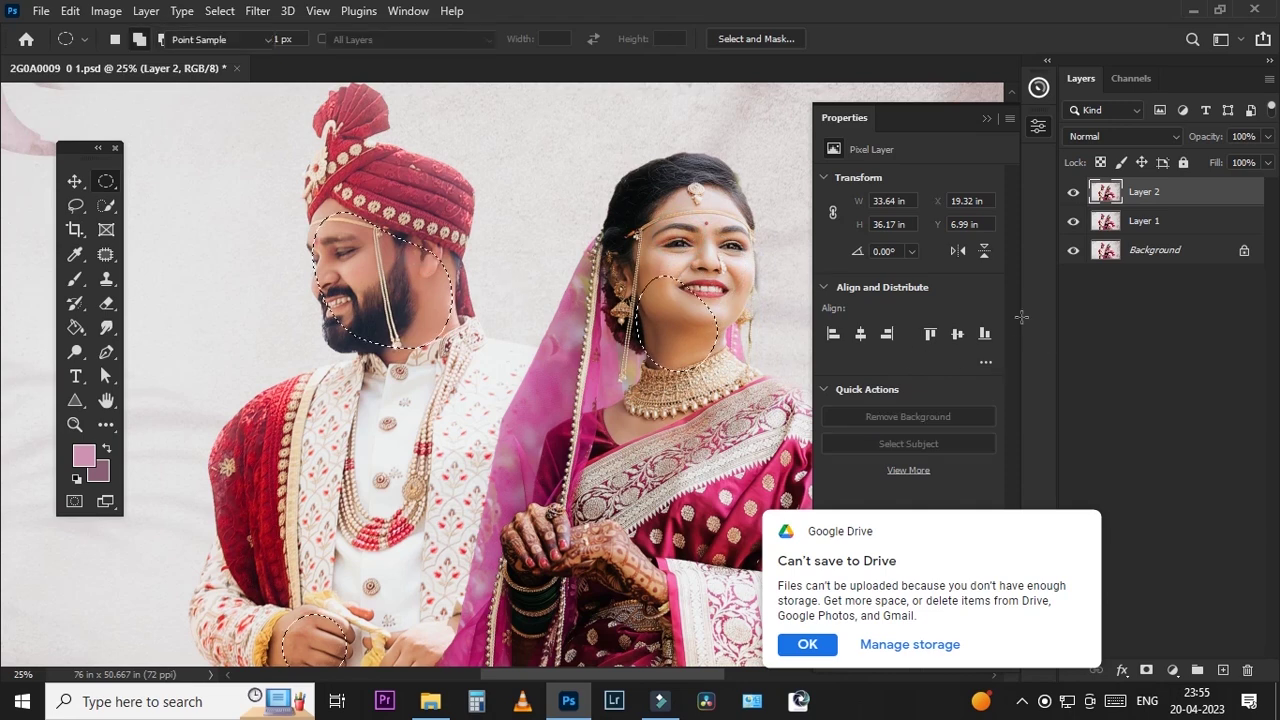
drag(991, 334, 987, 334)
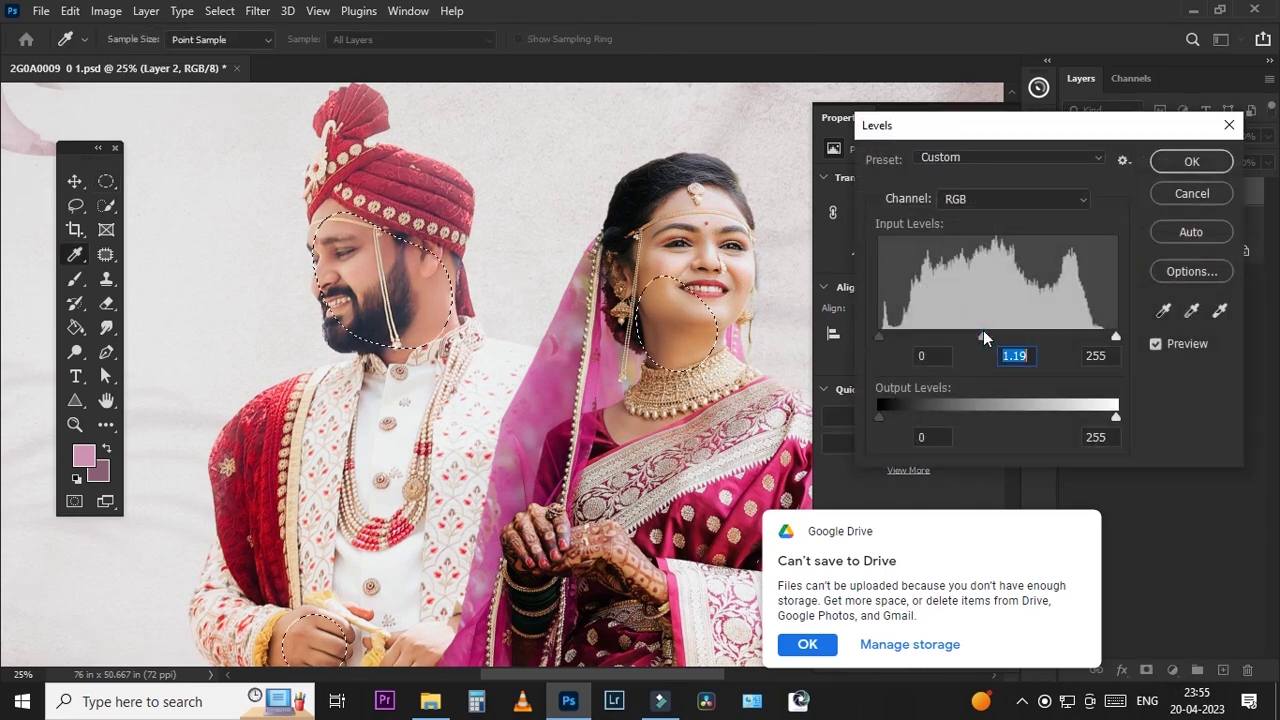
drag(1108, 340, 1101, 338)
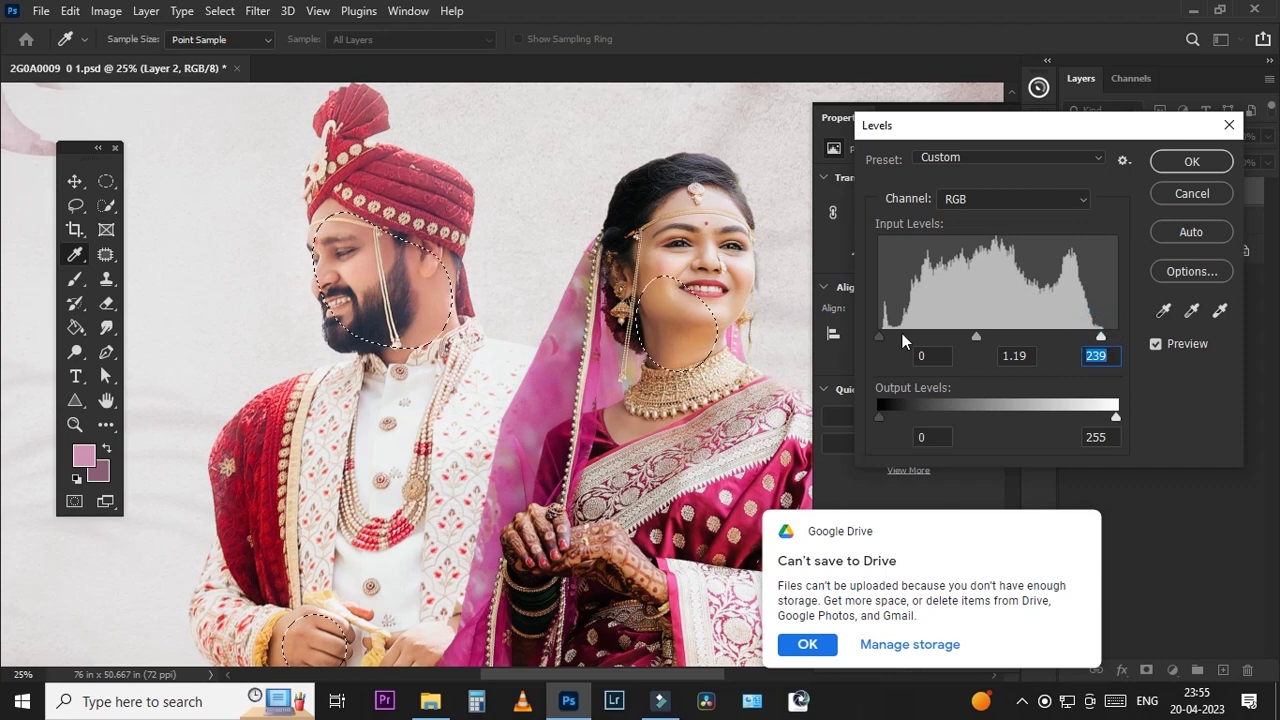
drag(880, 337, 890, 340)
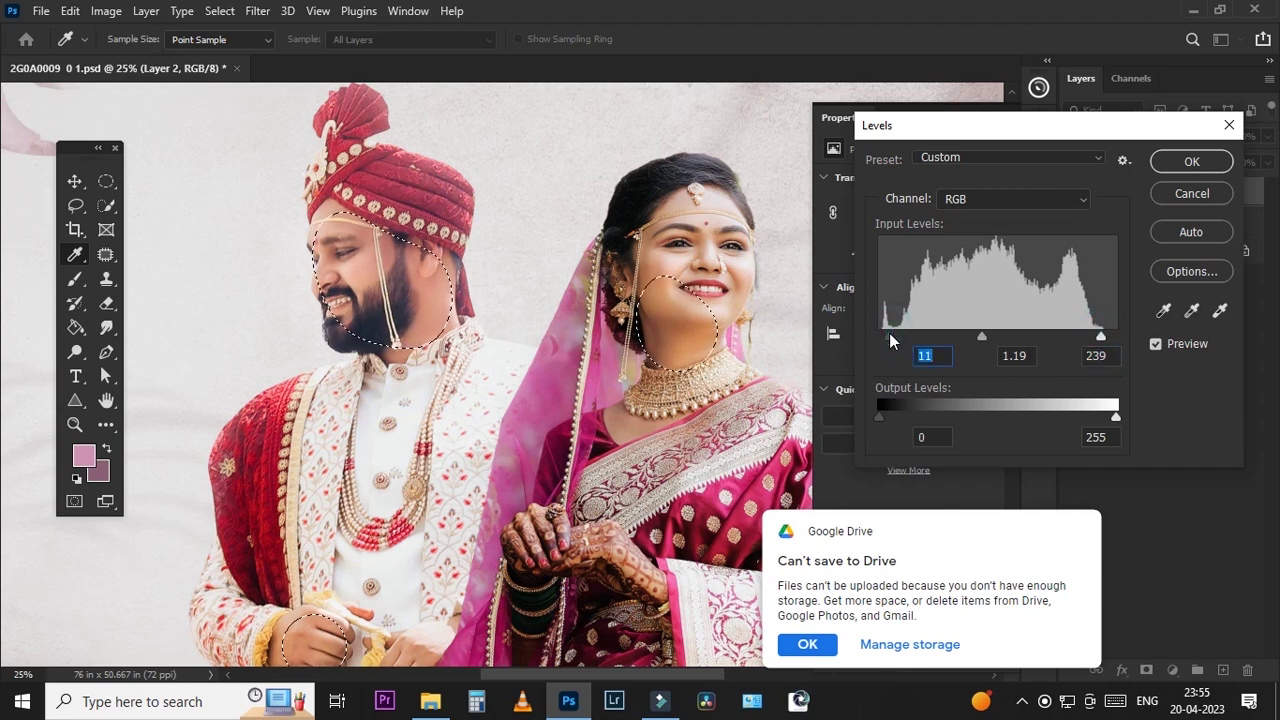
key(Return)
key(ctrl+d)
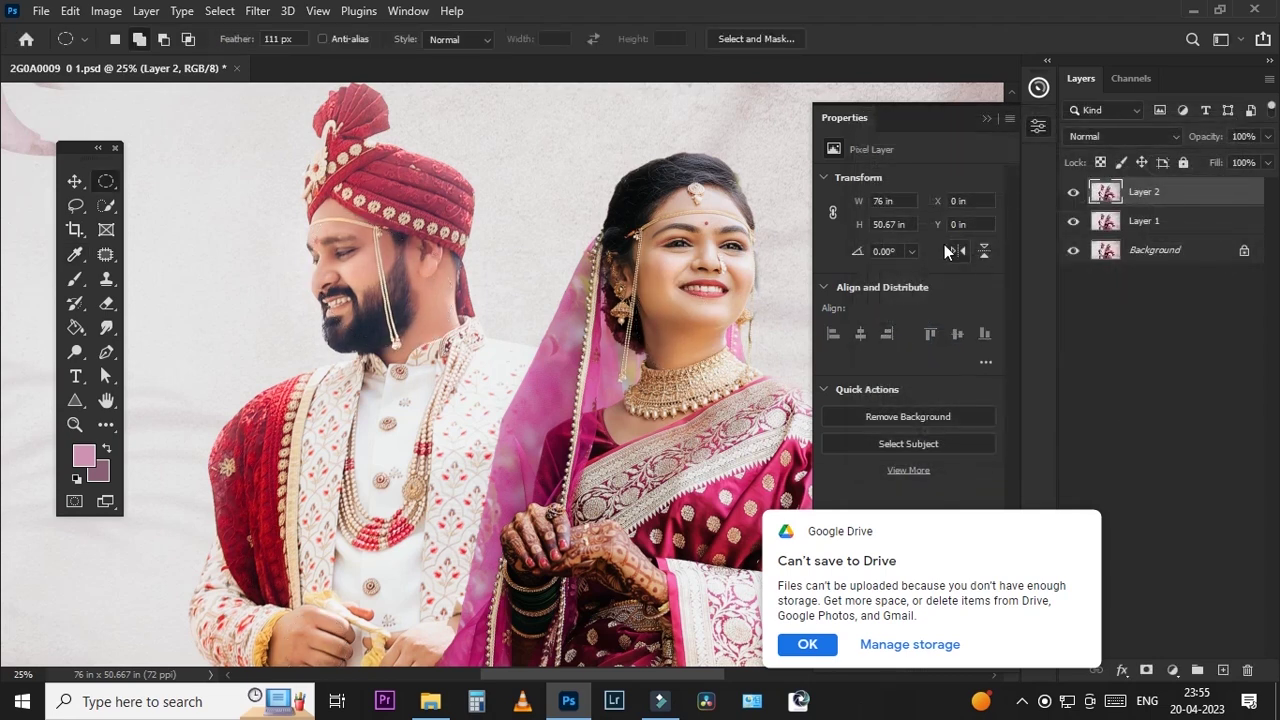
Step: Toggle Layer 2 to compare before and after, then zoom in on the bride's face
double_click(1073, 192)
double_click(1073, 192)
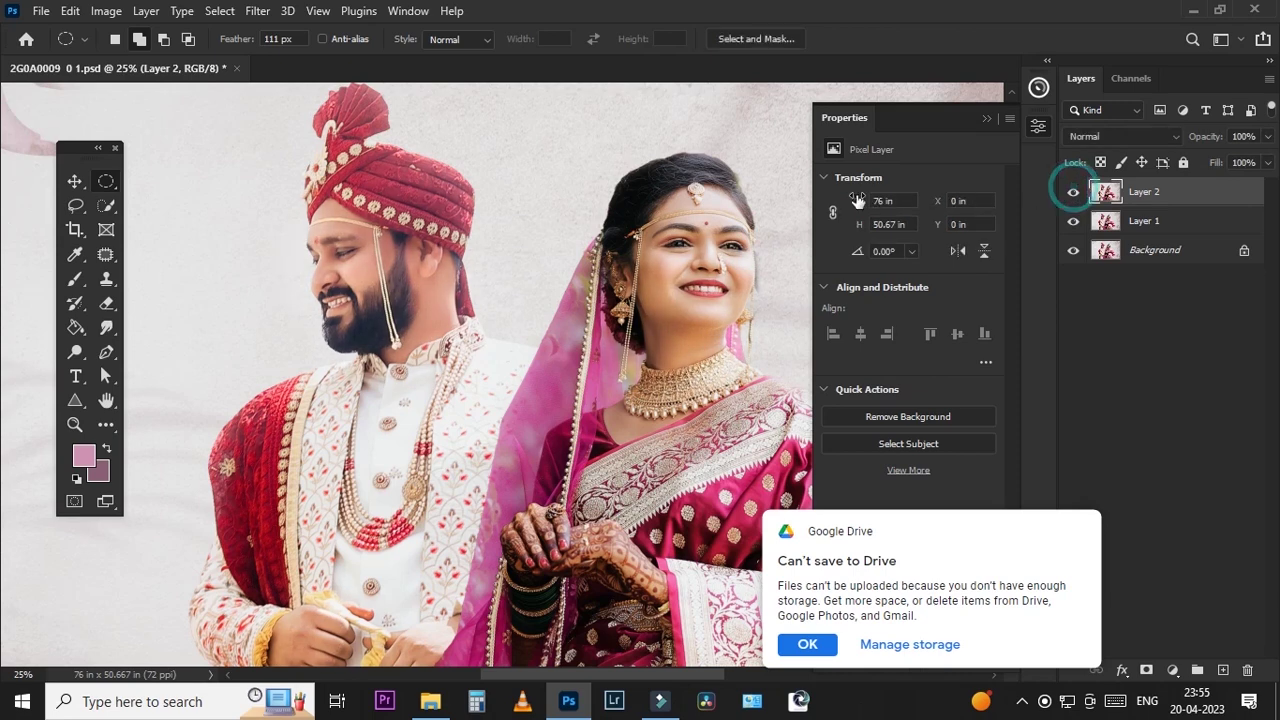
key(ctrl+minus)
key(ctrl+minus)
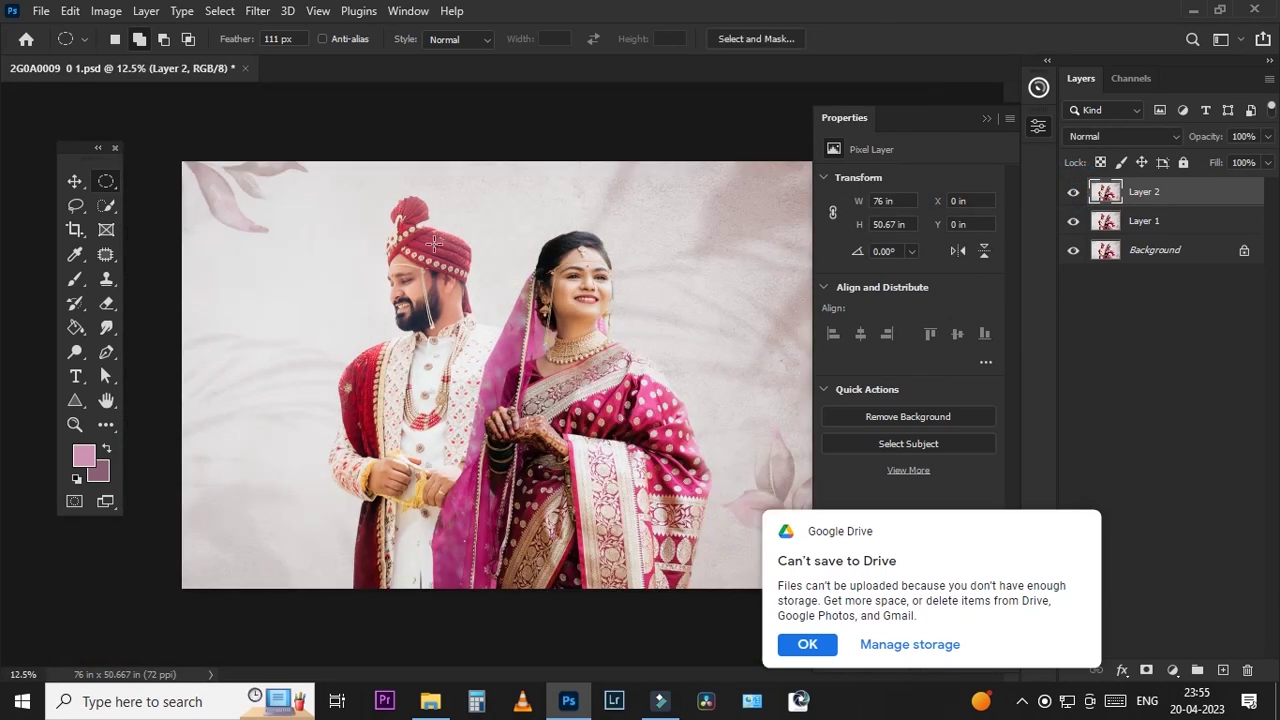
click(1264, 140)
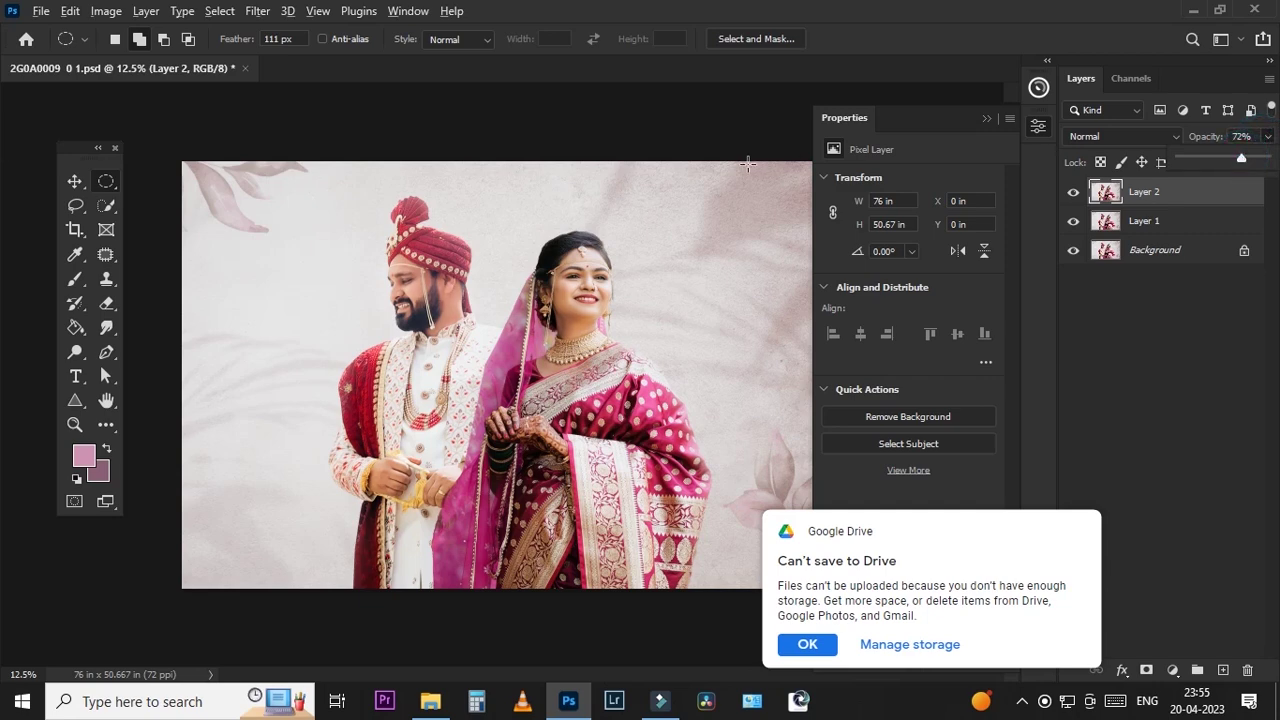
key(ctrl+minus)
key(ctrl+plus)
key(ctrl+plus)
key(ctrl+plus)
key(ctrl+plus)
key(ctrl+plus)
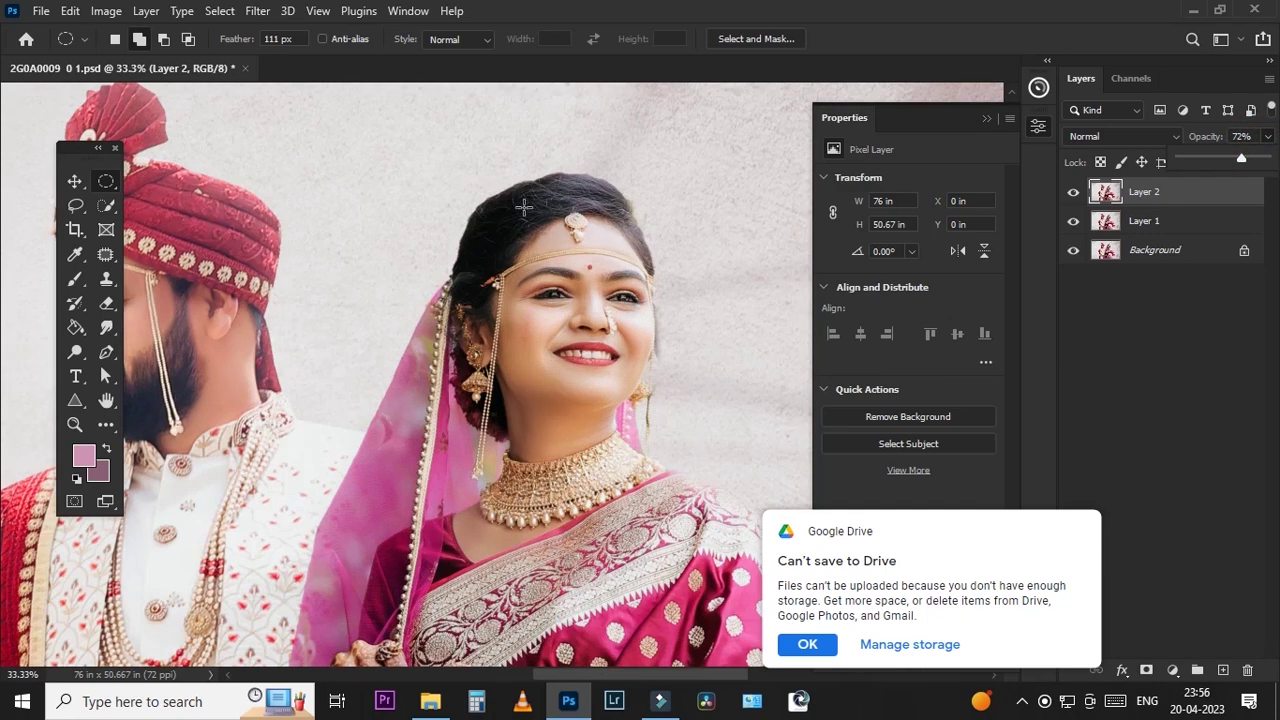
Step: Brighten the midtones of an oval selection around the bride's face with Levels, then merge down
drag(524, 207, 650, 405)
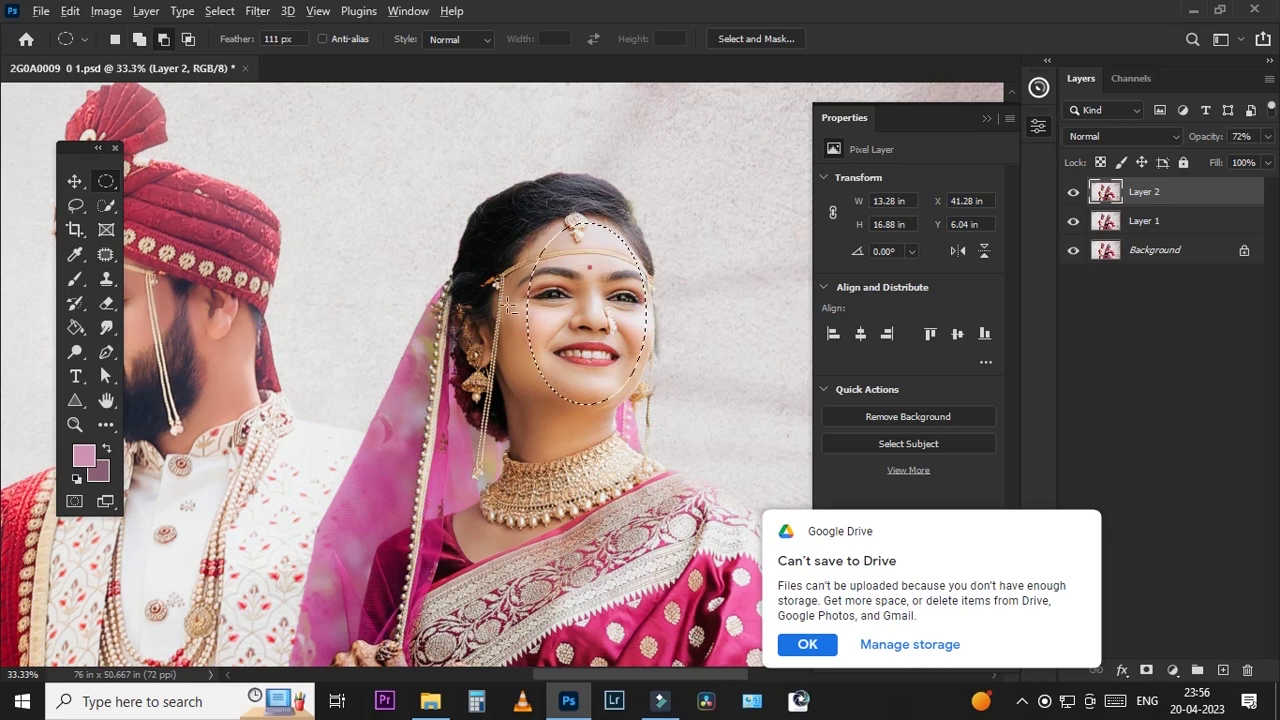
drag(510, 305, 525, 295)
key(ctrl+l)
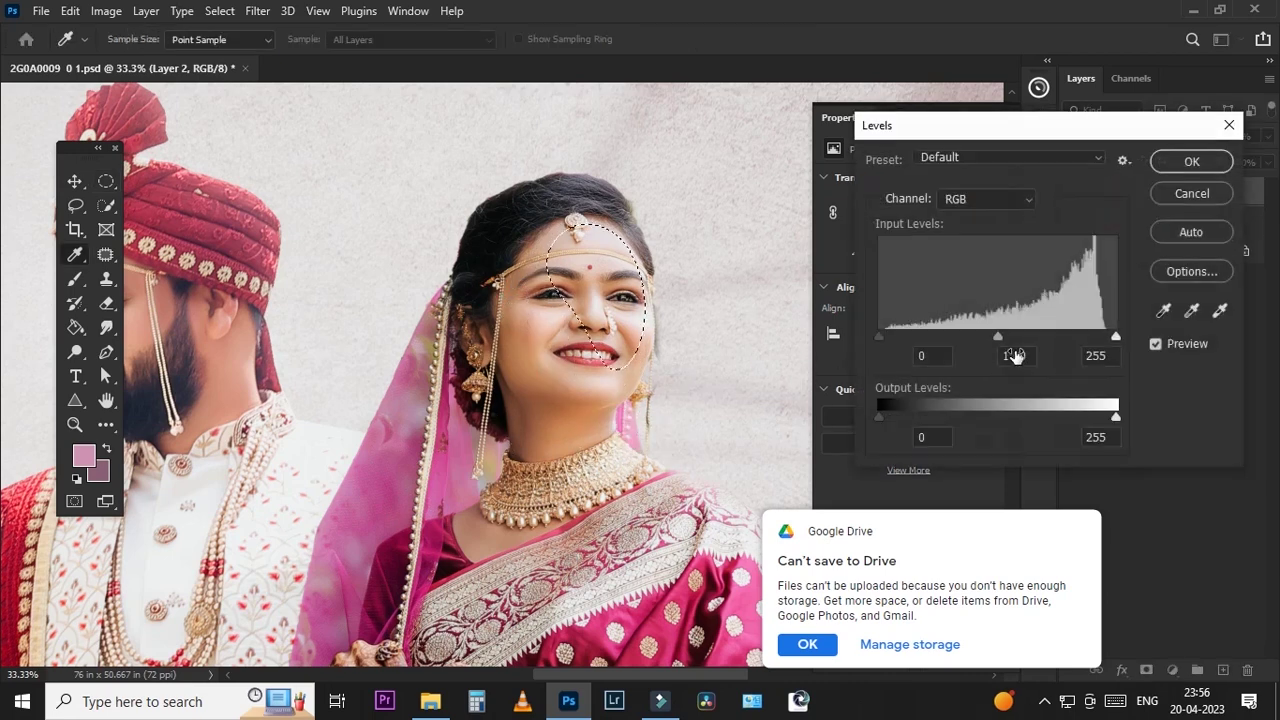
drag(1000, 337, 1013, 340)
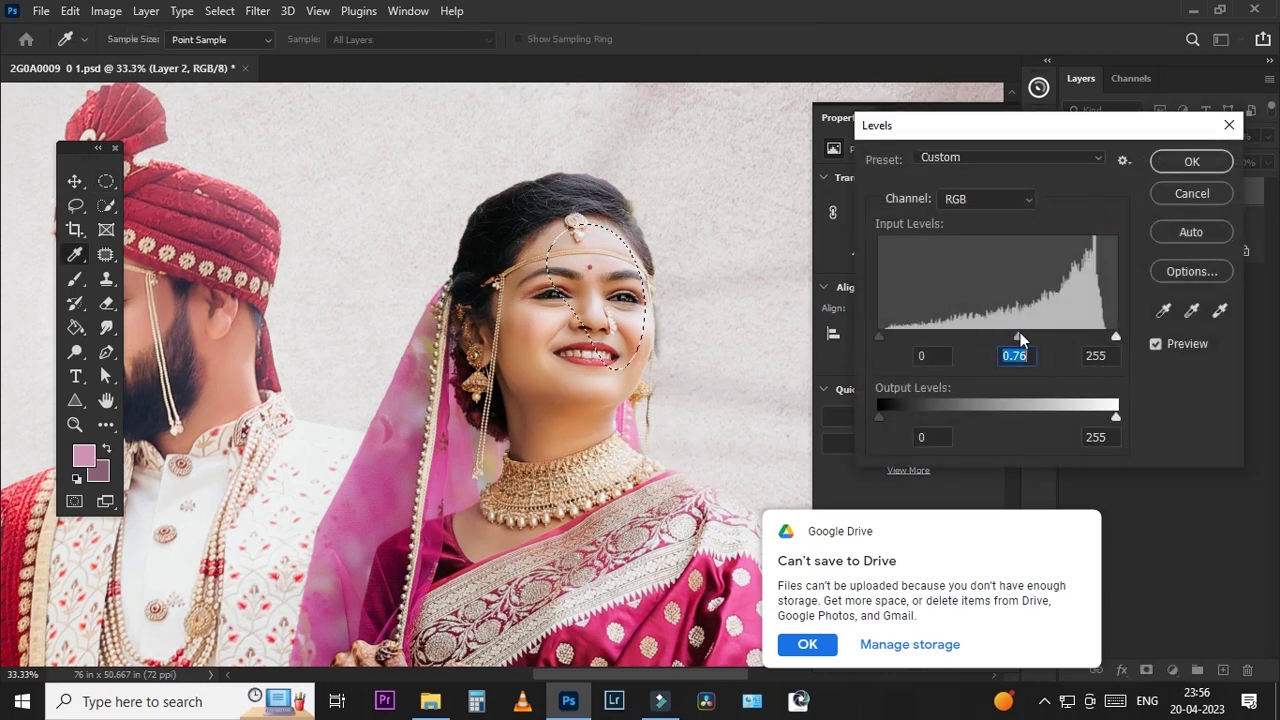
key(Return)
key(ctrl+minus)
key(ctrl+minus)
key(ctrl+minus)
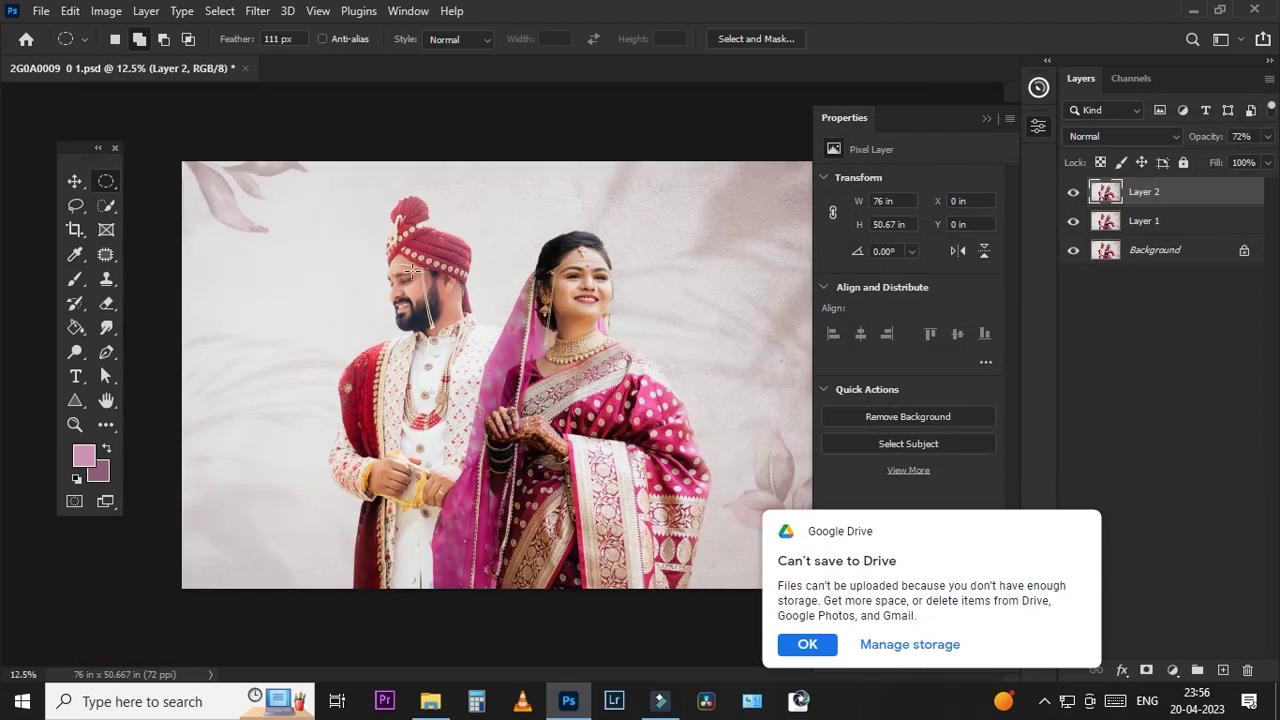
key(ctrl+minus)
key(Delete)
Step: Duplicate the layer, hide Layer 1 copy, and set Layer 1 to Screen blend mode
key(ctrl+j)
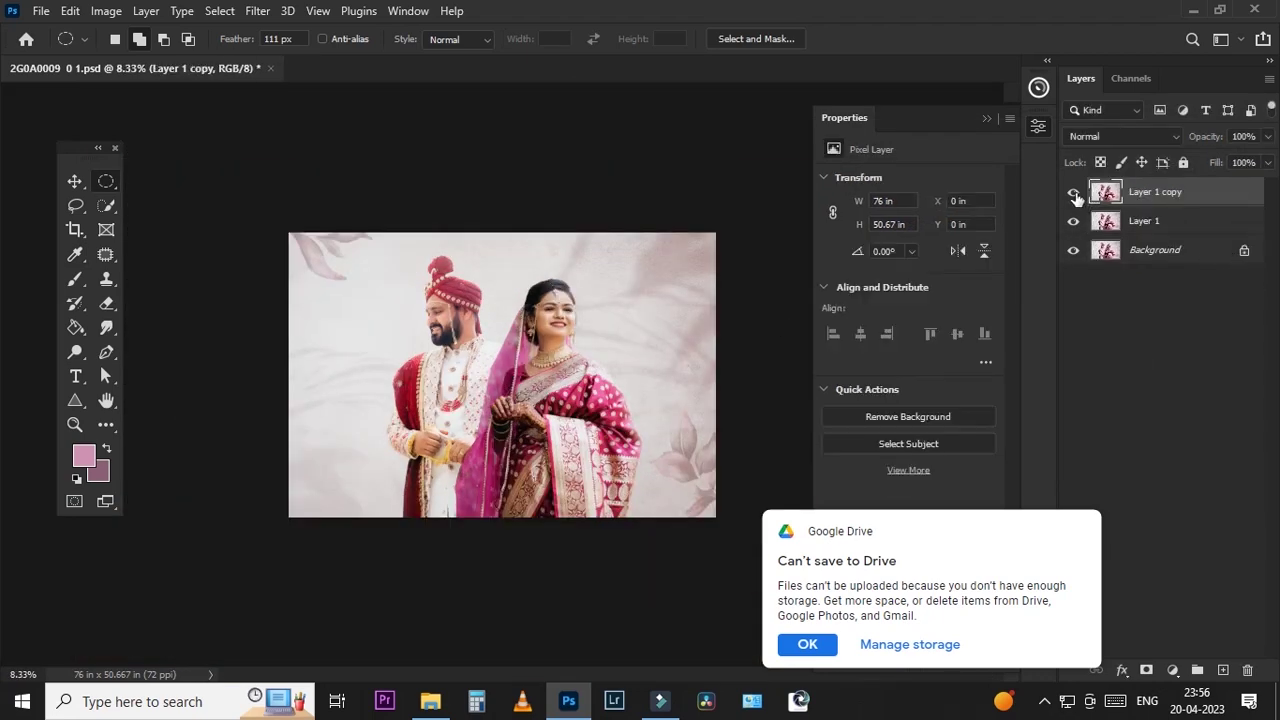
click(1073, 191)
click(1135, 232)
click(1108, 140)
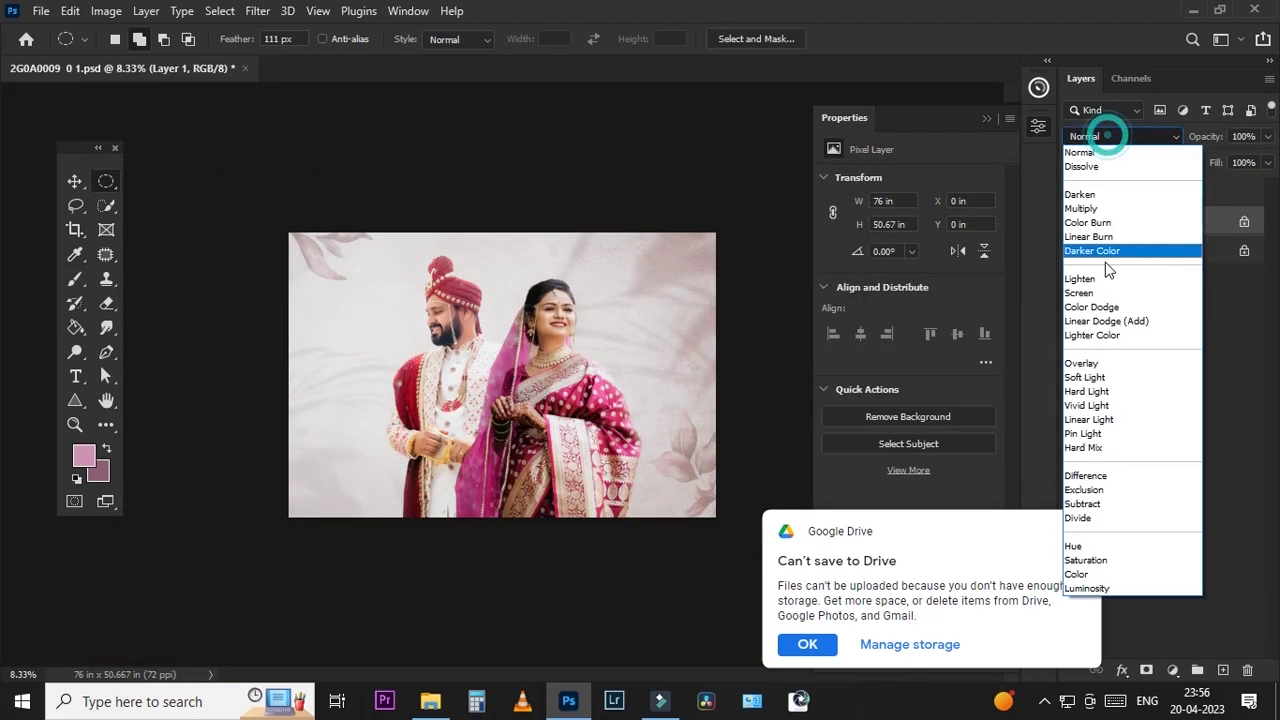
click(1093, 287)
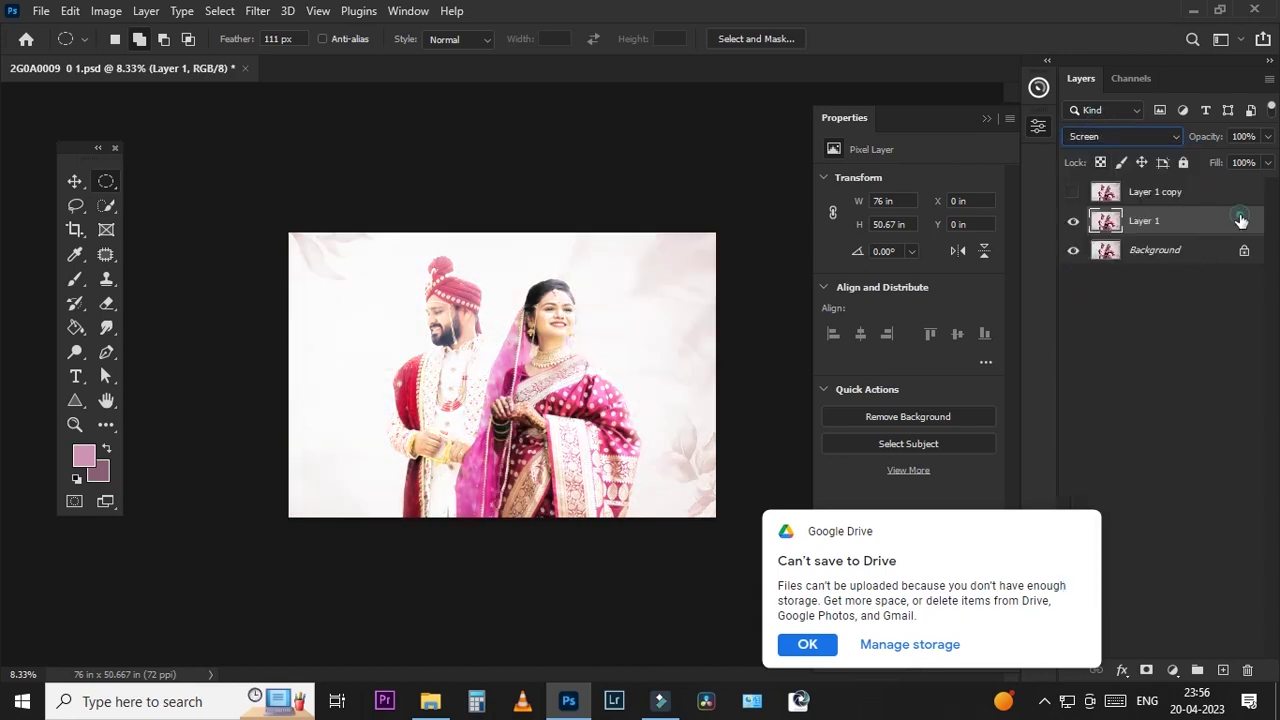
Step: Split Layer 1's Blend If underlying black slider to 210/255 and add a white layer mask
double_click(1240, 220)
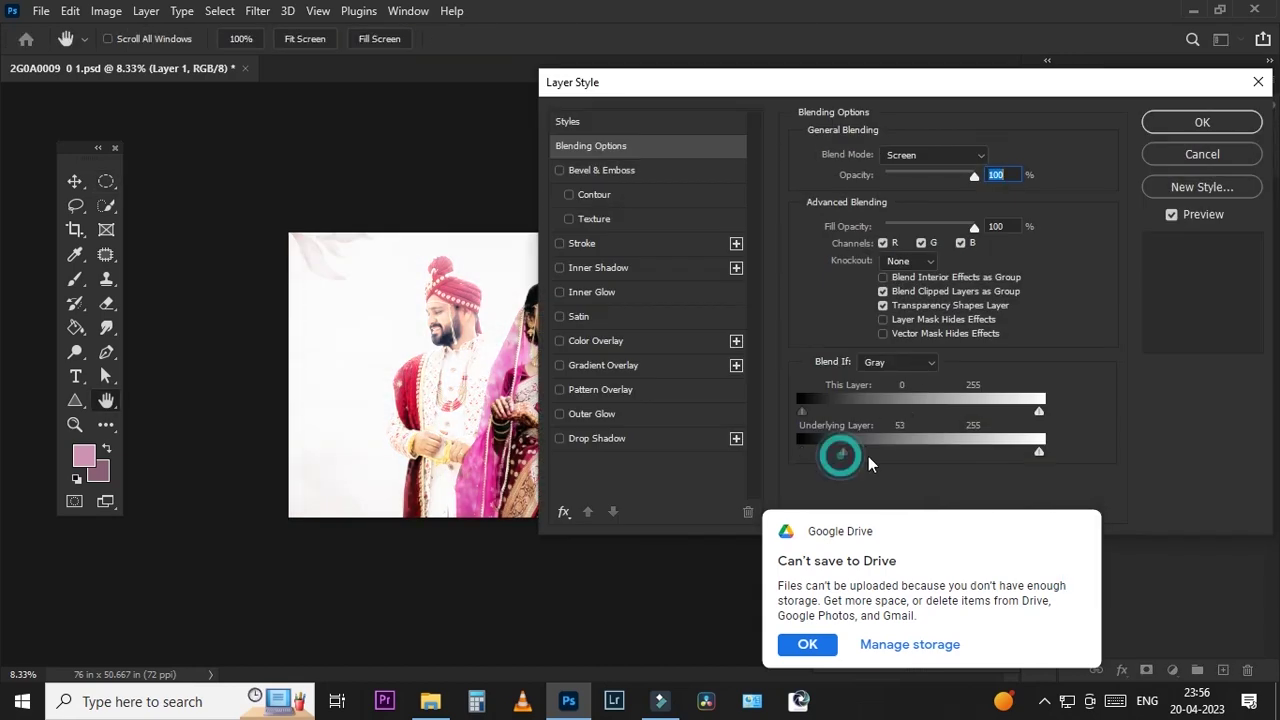
drag(802, 451, 1039, 451)
key(ctrl+plus)
key(ctrl+plus)
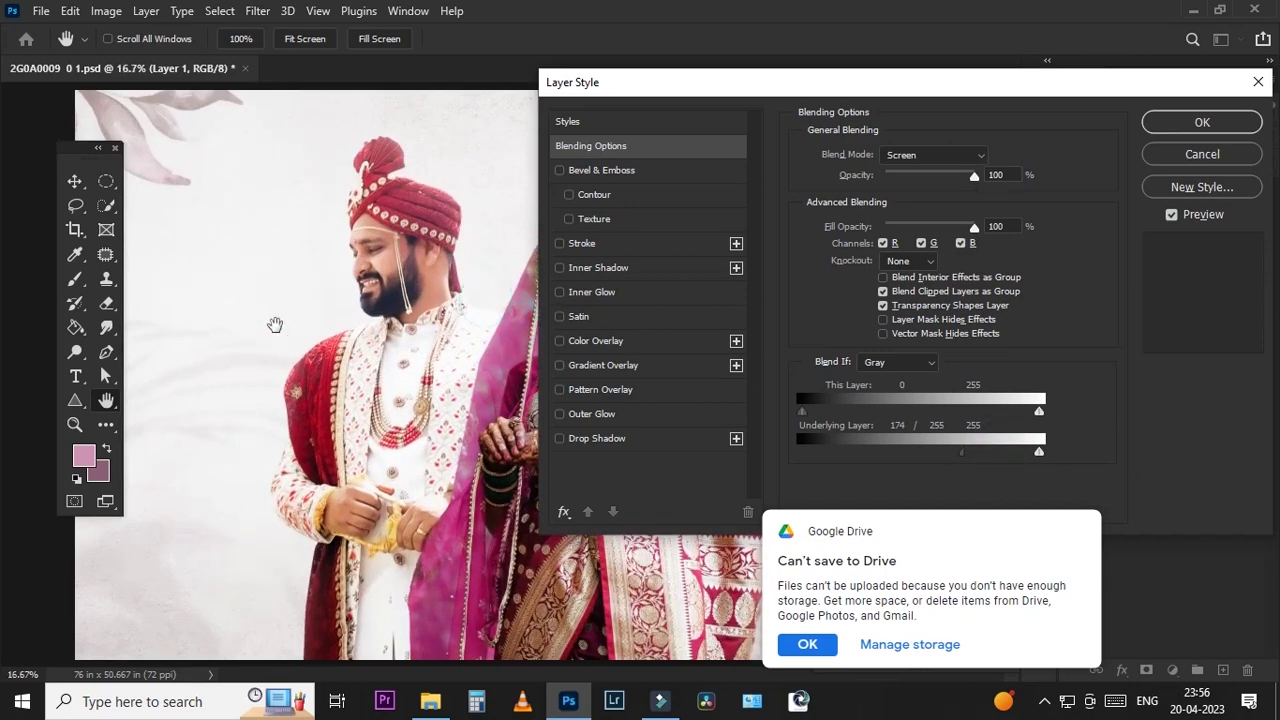
drag(423, 303, 297, 366)
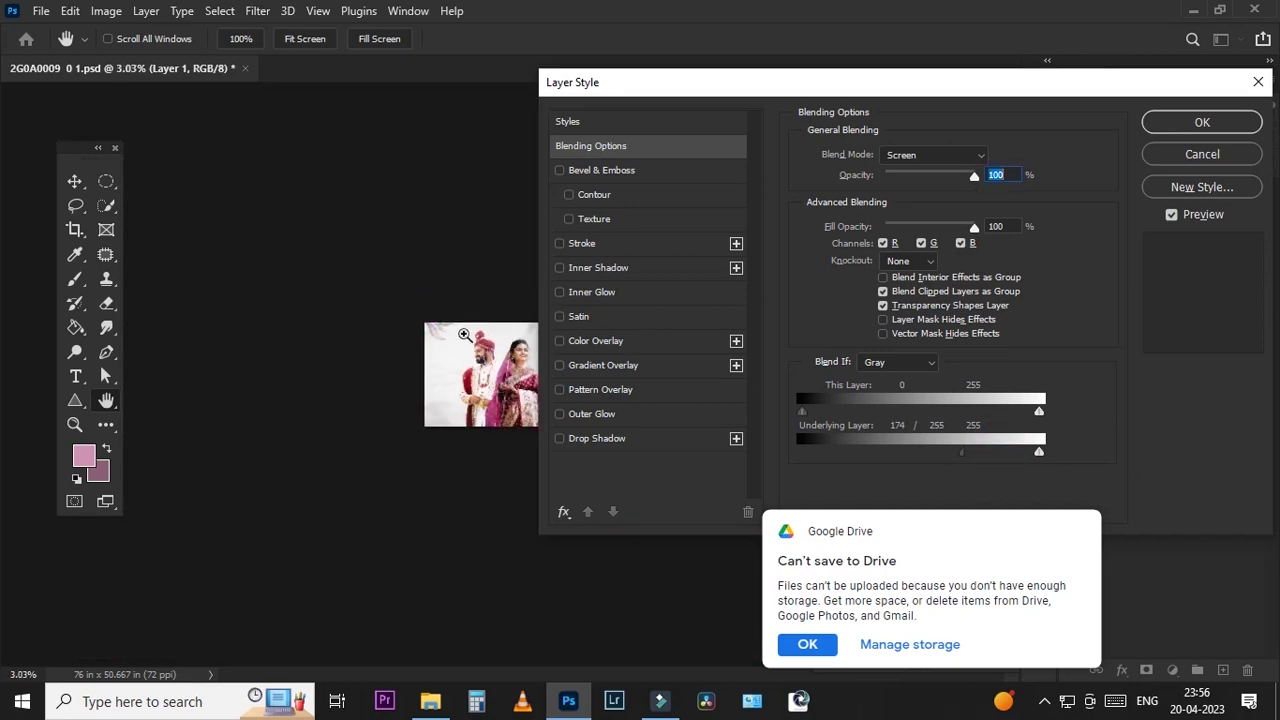
drag(469, 333, 690, 377)
mouse_move(403, 347)
mouse_down()
mouse_move(390, 346)
mouse_move(435, 346)
mouse_up()
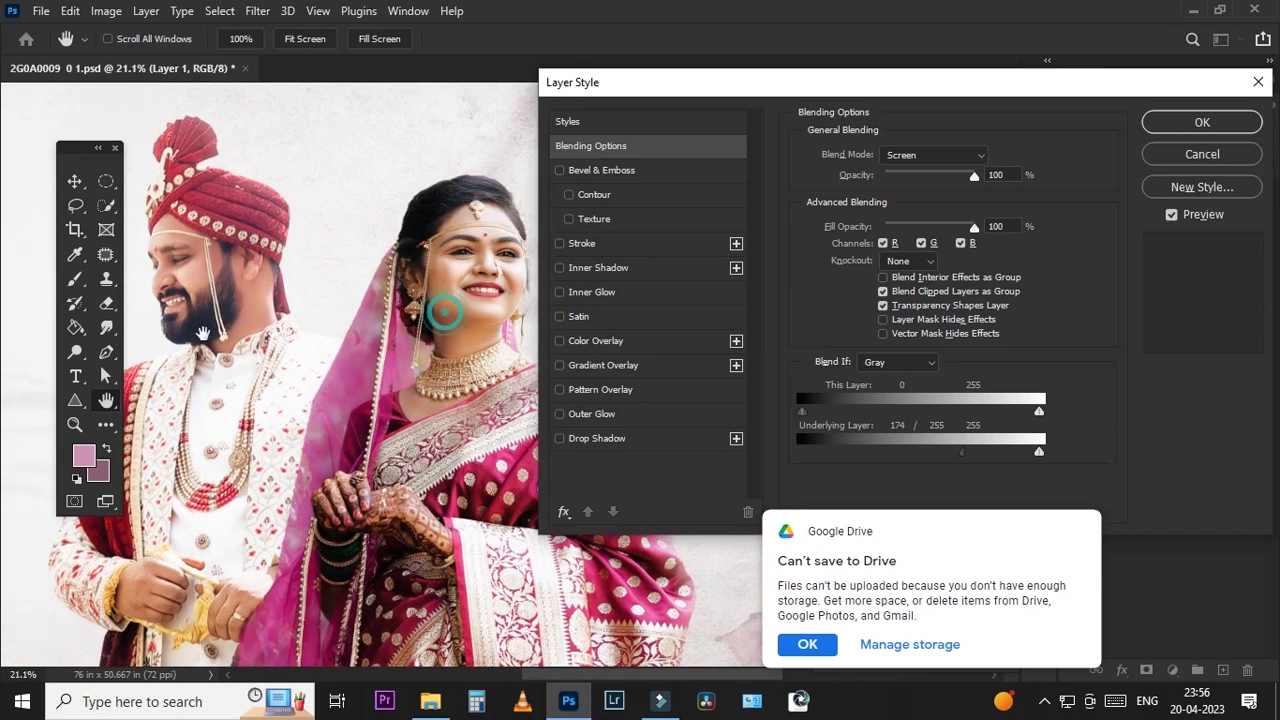
drag(980, 462, 998, 460)
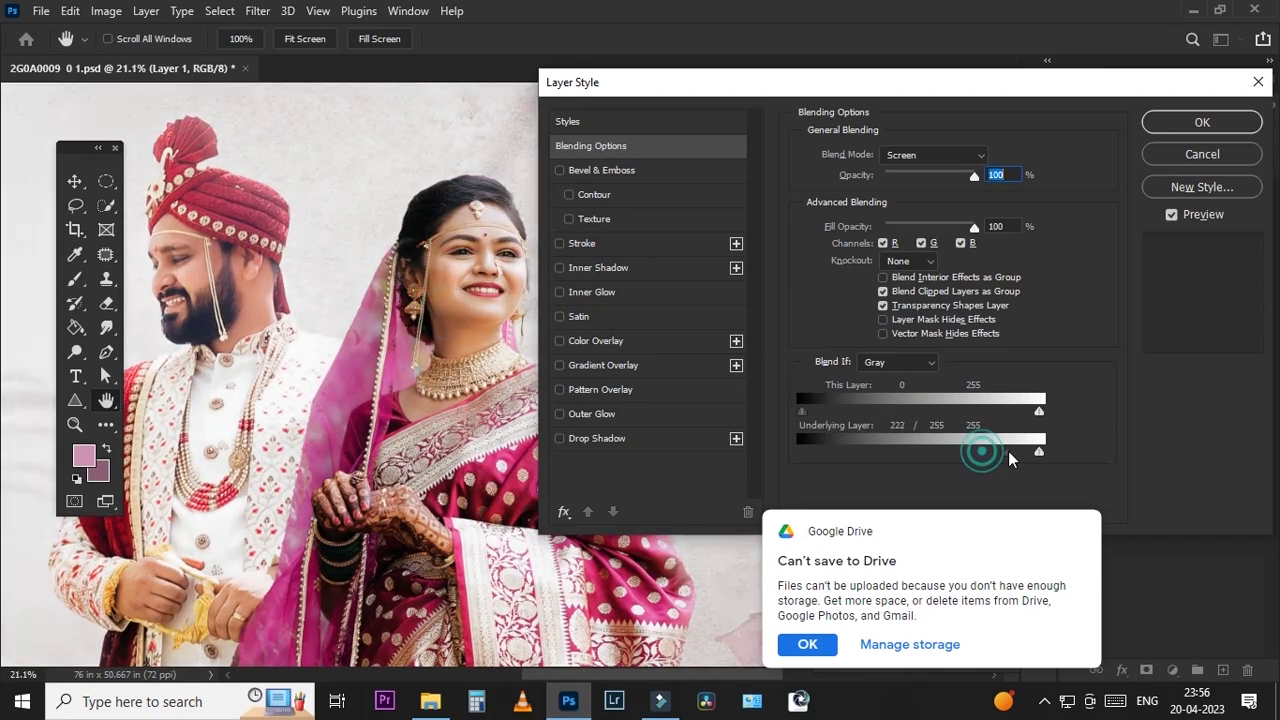
click(1179, 129)
click(1146, 670)
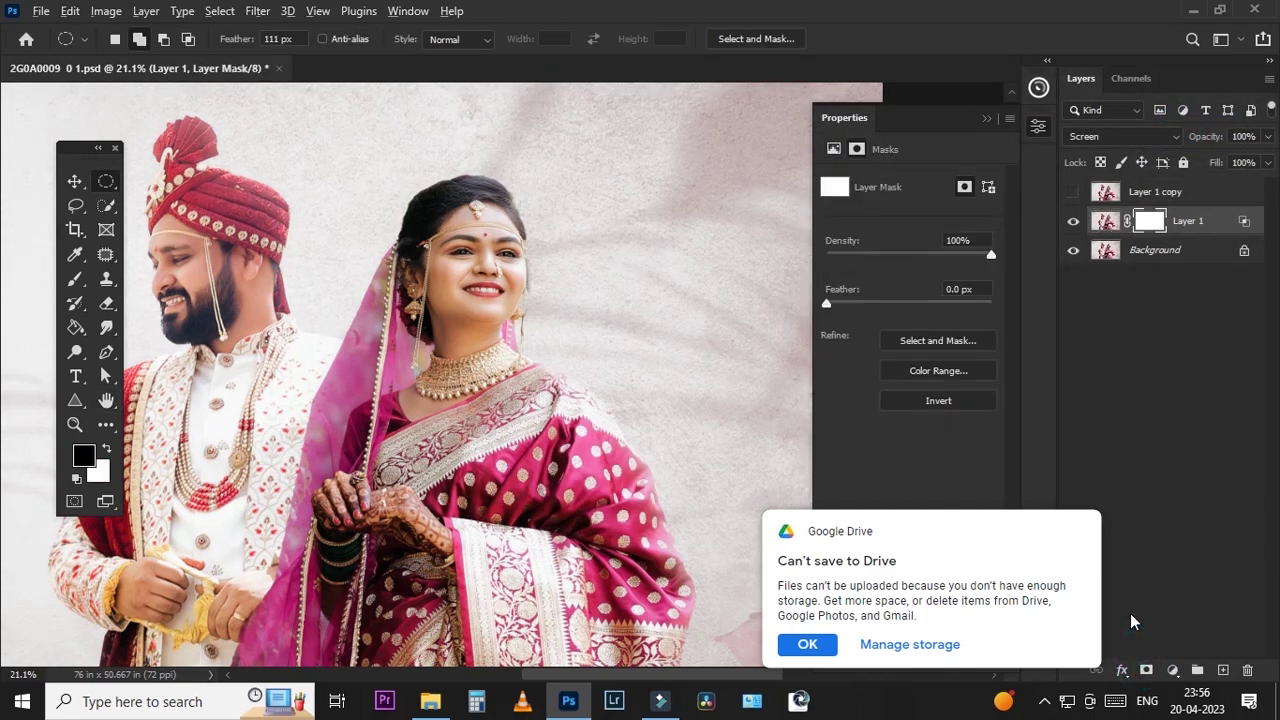
Step: Apply the merged image (RGB, Multiply) to Layer 1's mask and close the Google Drive notice
key(alt+i)
key(y)
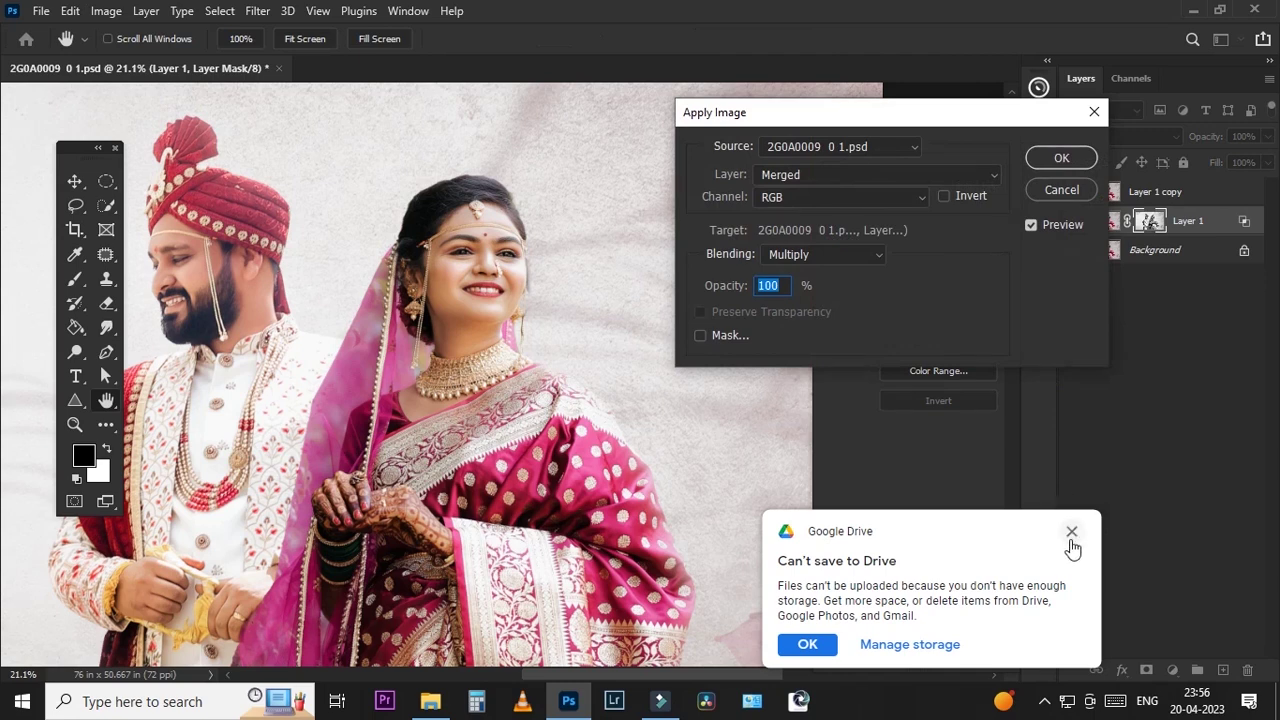
click(1071, 533)
click(1061, 158)
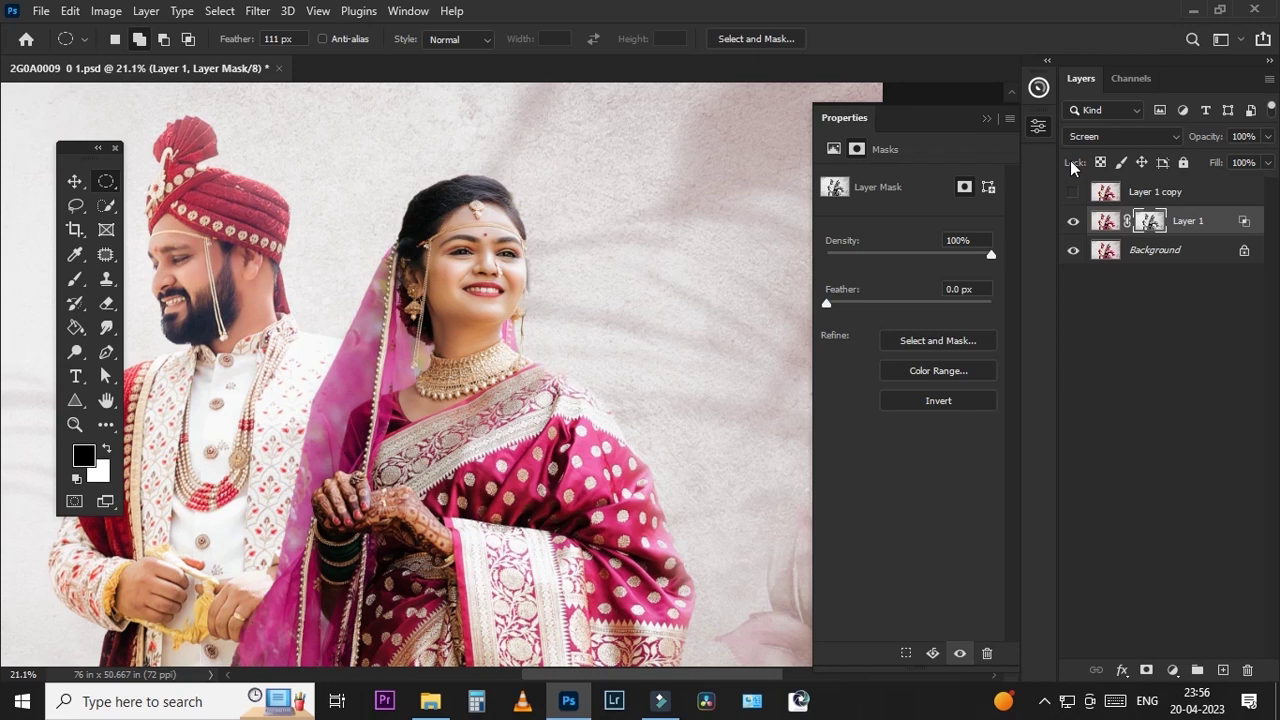
click(987, 120)
Step: Show Layer 1 copy in Multiply mode with its Blend If underlying split at 0/37
click(1110, 192)
click(1120, 136)
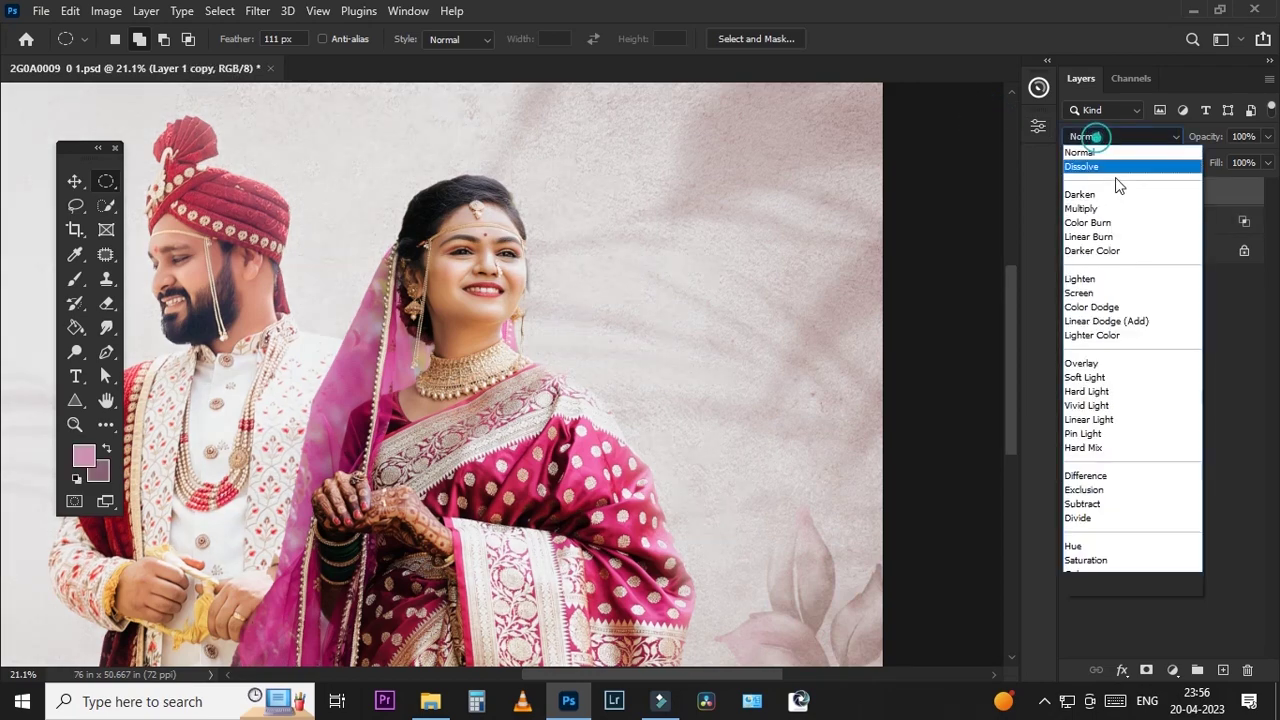
click(1115, 211)
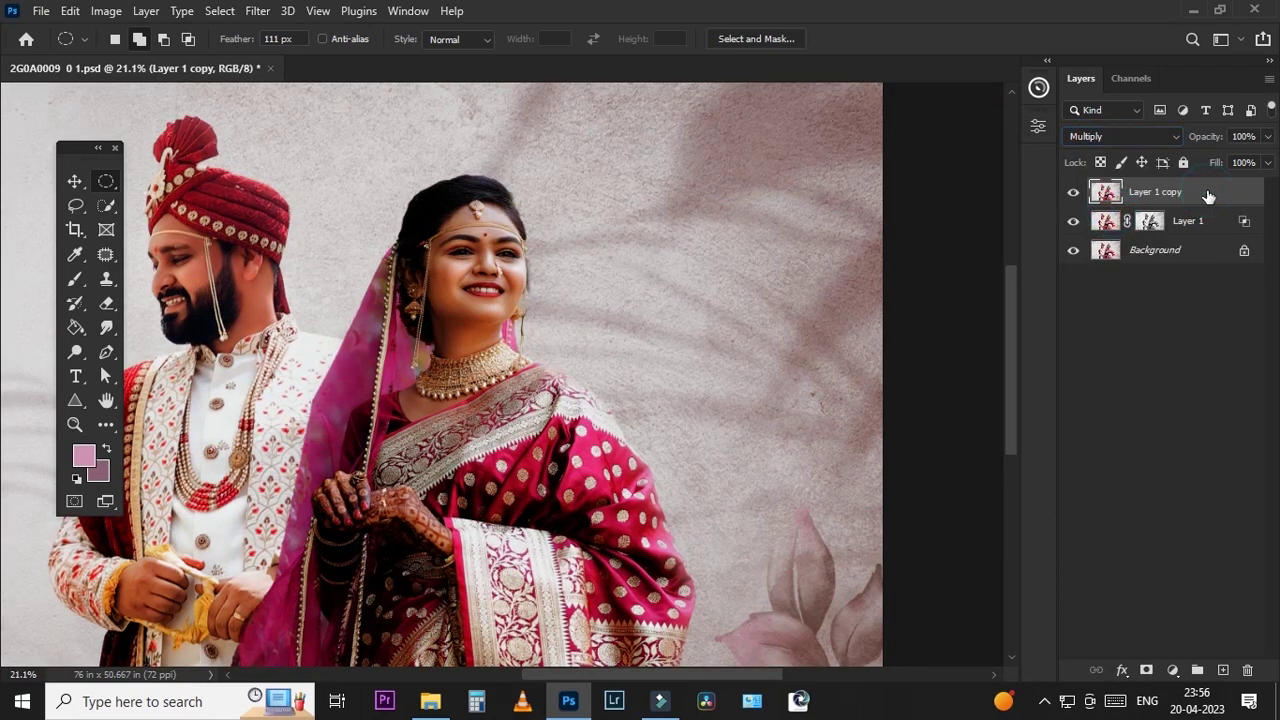
double_click(1208, 193)
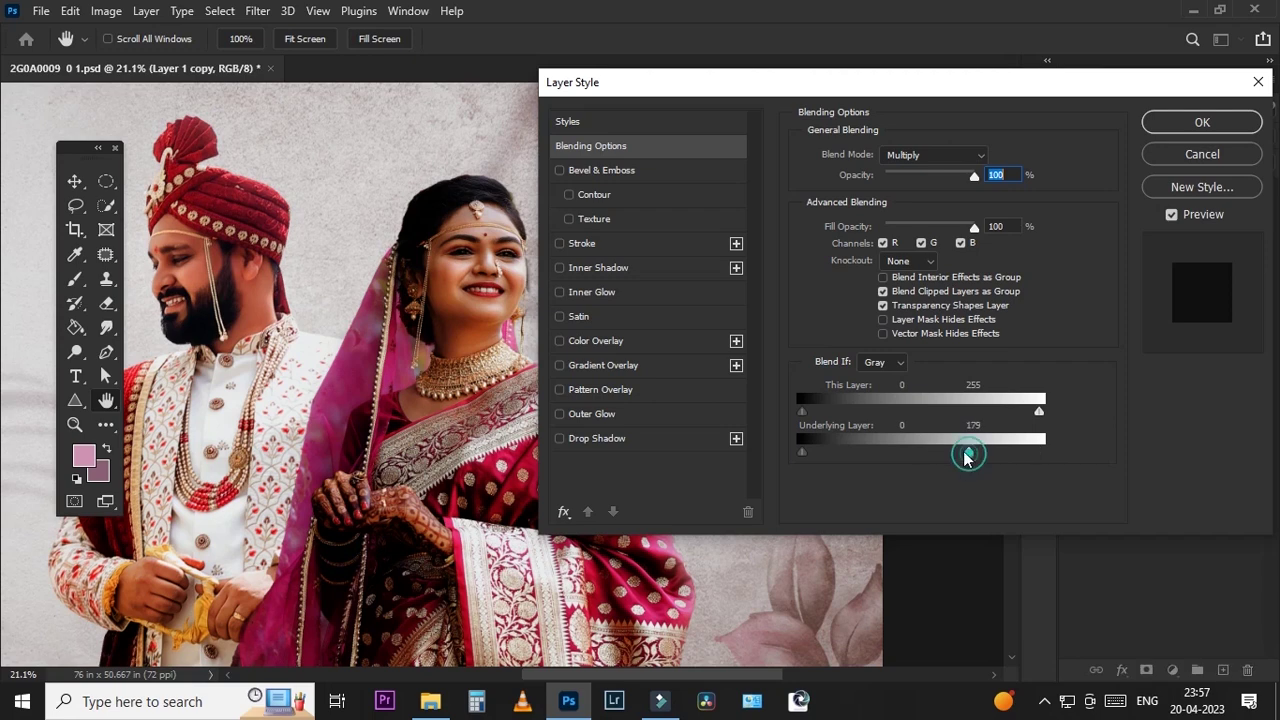
drag(966, 451, 837, 456)
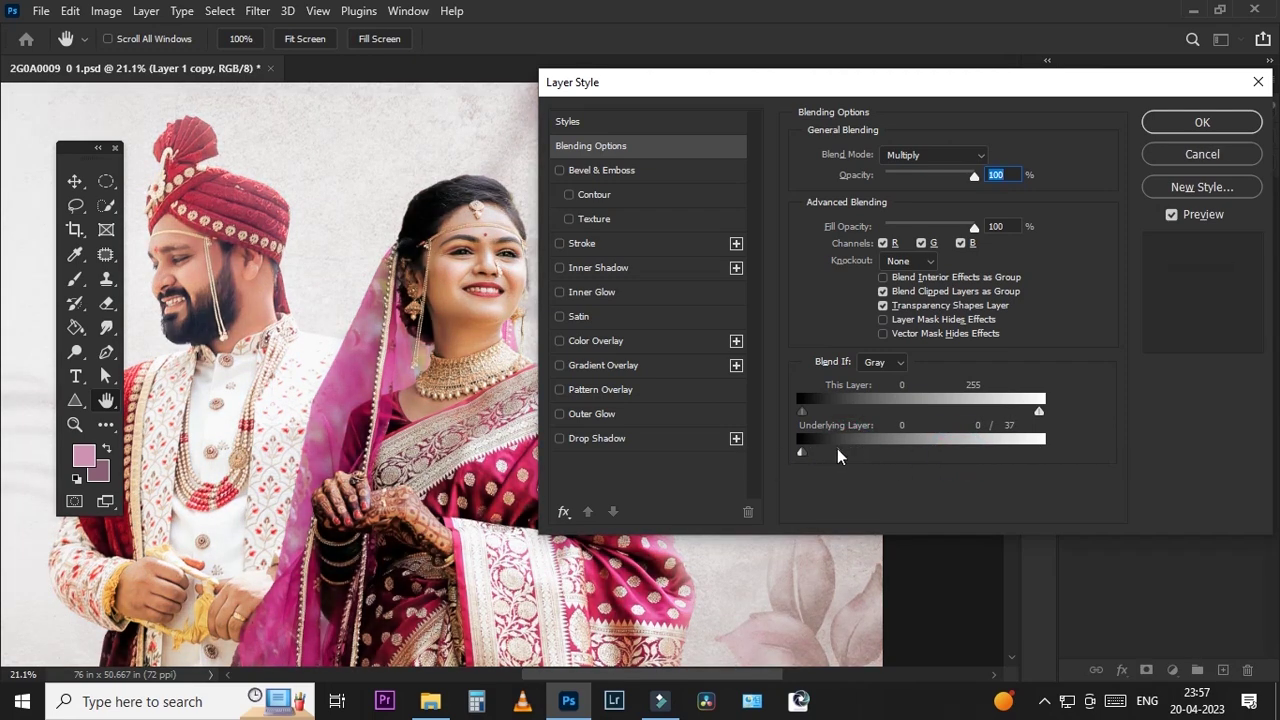
key(Return)
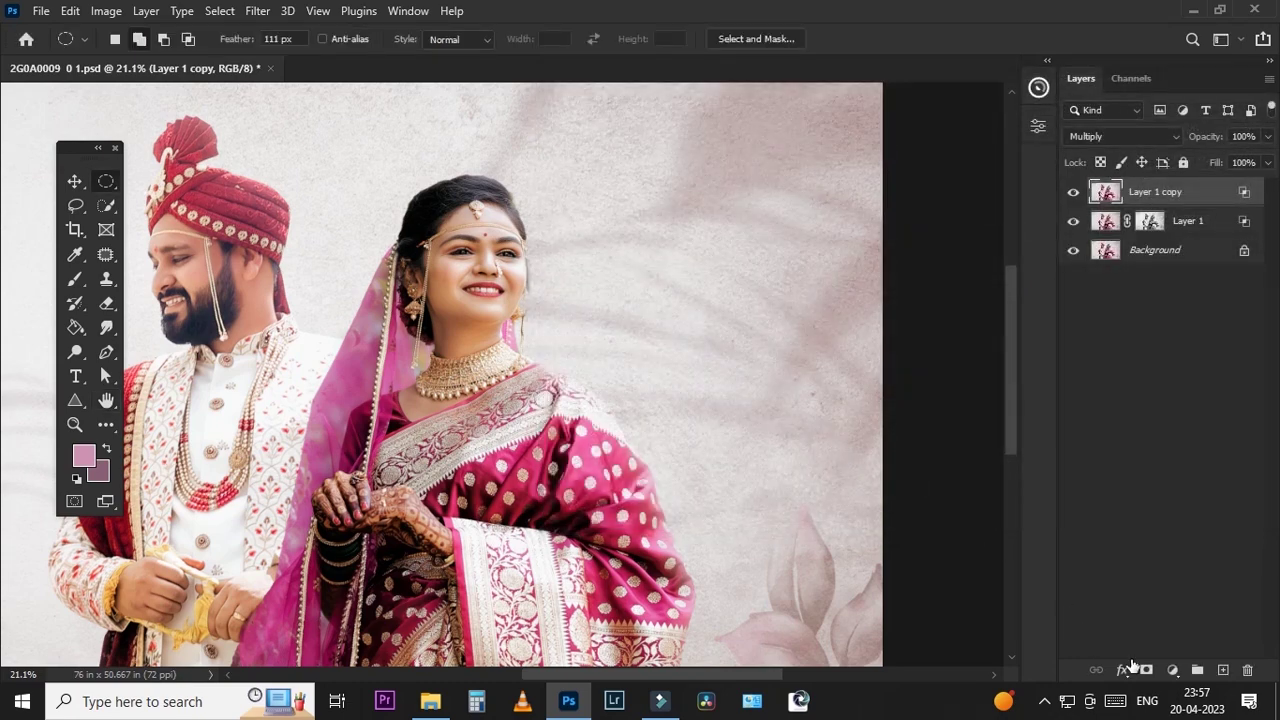
Step: Add a layer mask to Layer 1 copy and fill it with the merged image
click(1145, 670)
key(ctrl+alt+shift+a)
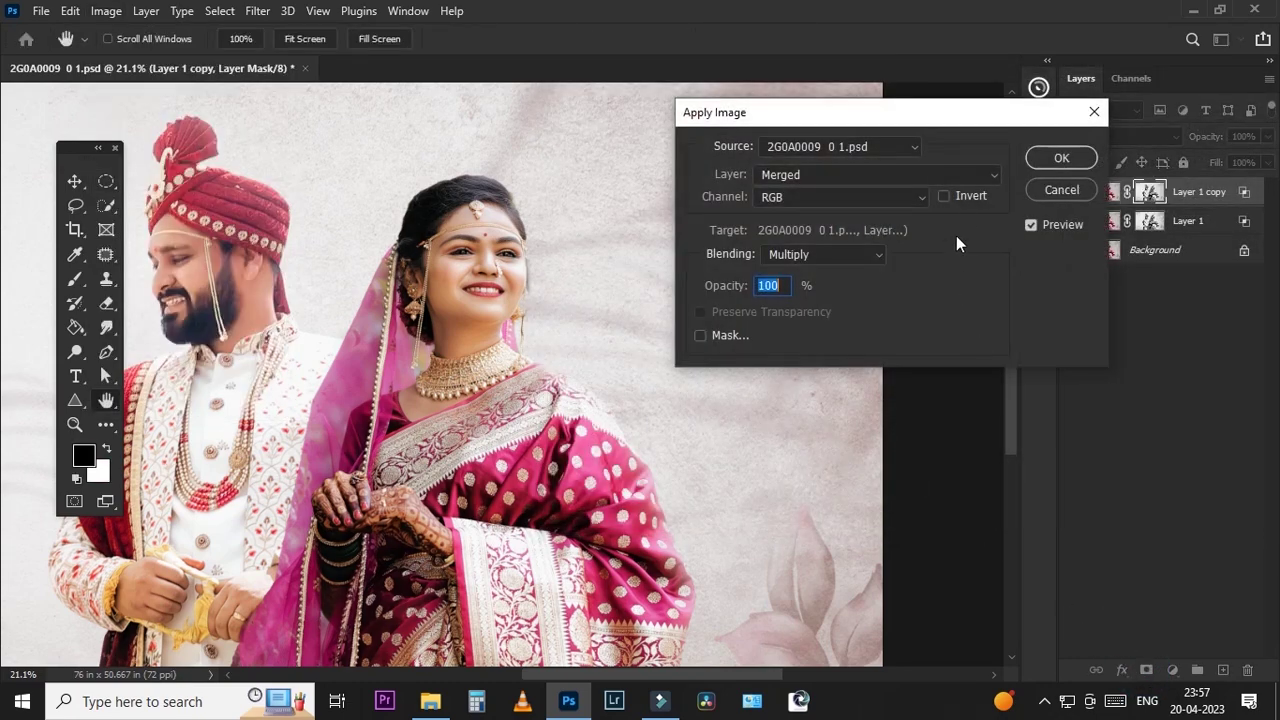
click(1061, 158)
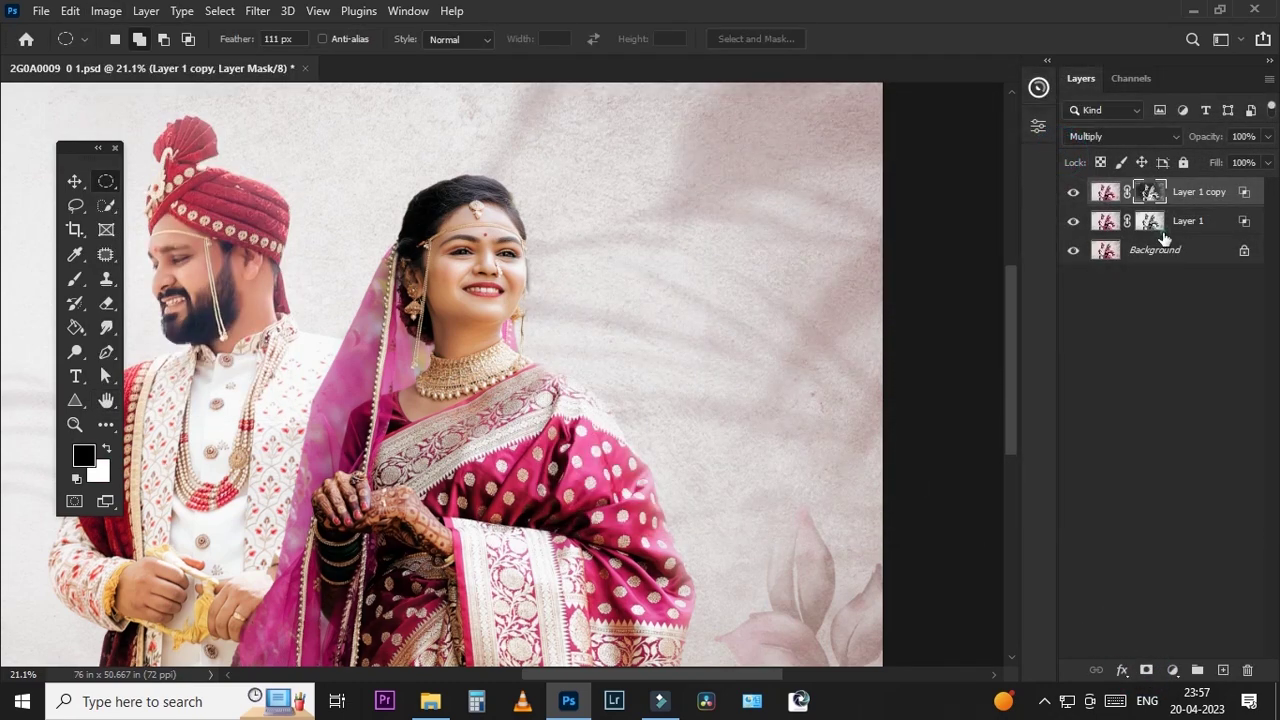
Step: Group Layer 1 and its copy, then mask Group 1 with the inverted merged image
click(1197, 670)
click(1173, 670)
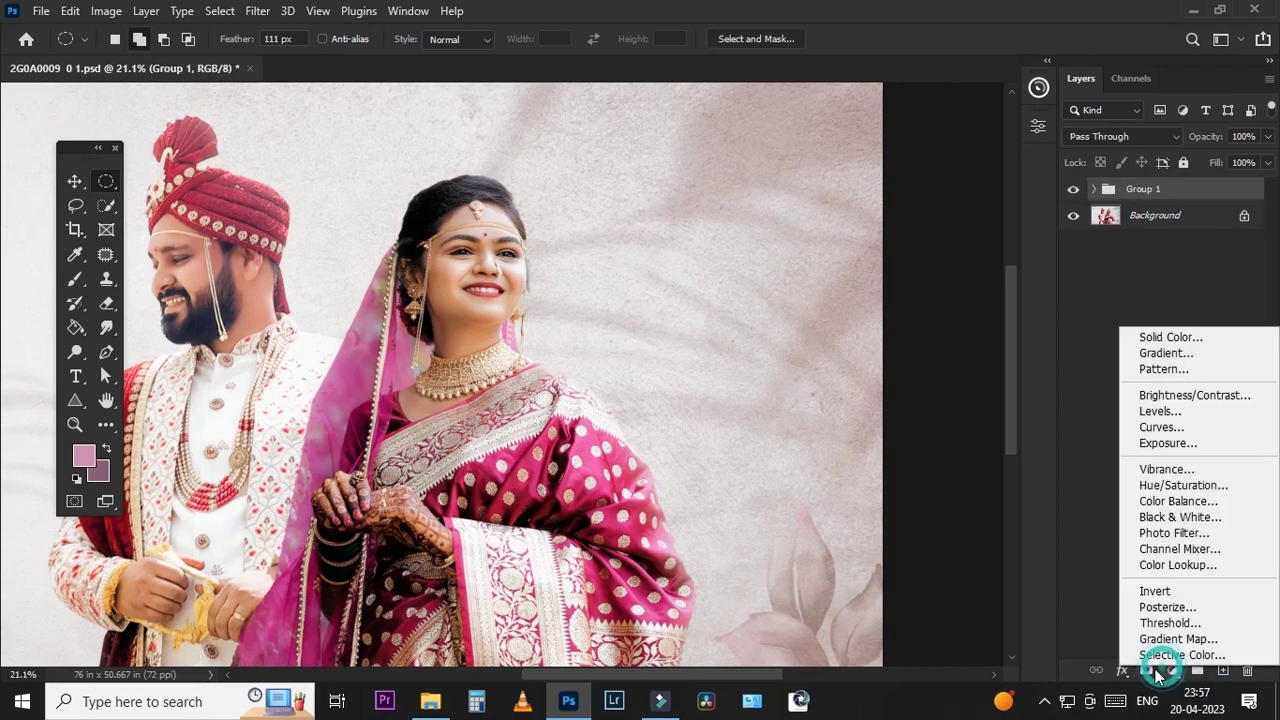
click(1147, 670)
key(ctrl+alt+shift+a)
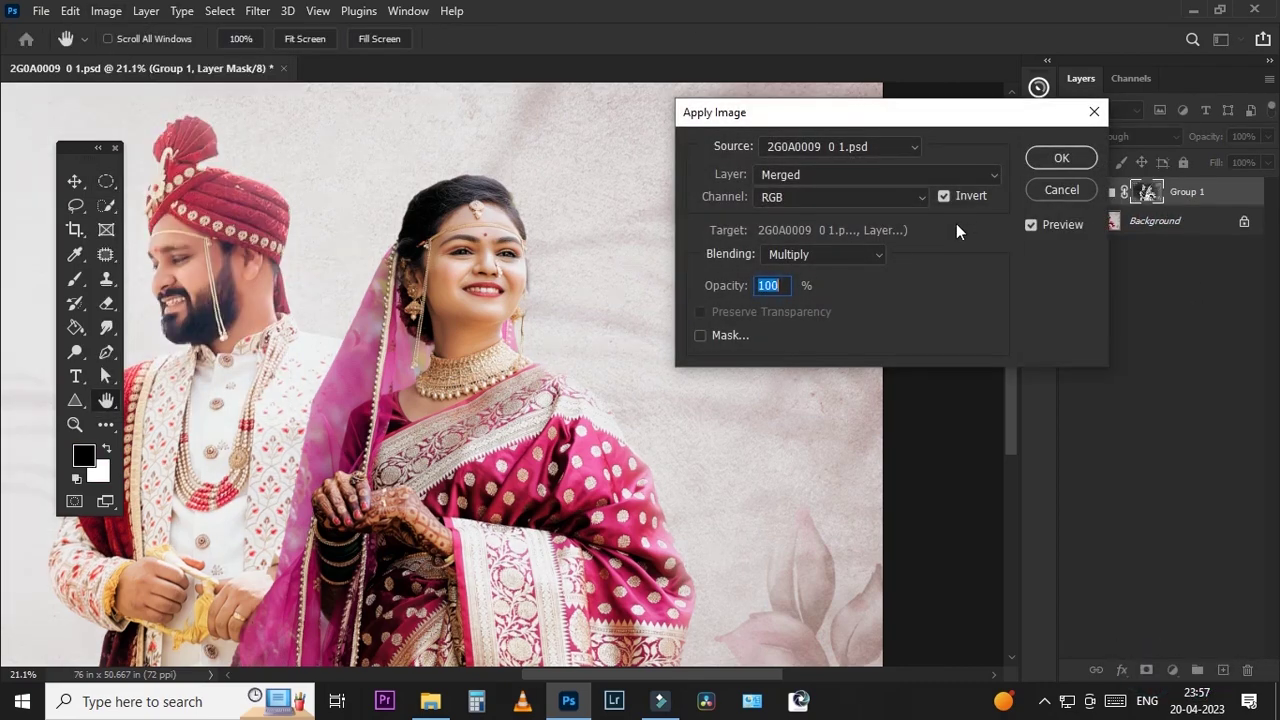
click(955, 198)
click(1065, 160)
Step: Set Group 1's opacity to 52%
key(ctrl+minus)
key(ctrl+minus)
key(ctrl+minus)
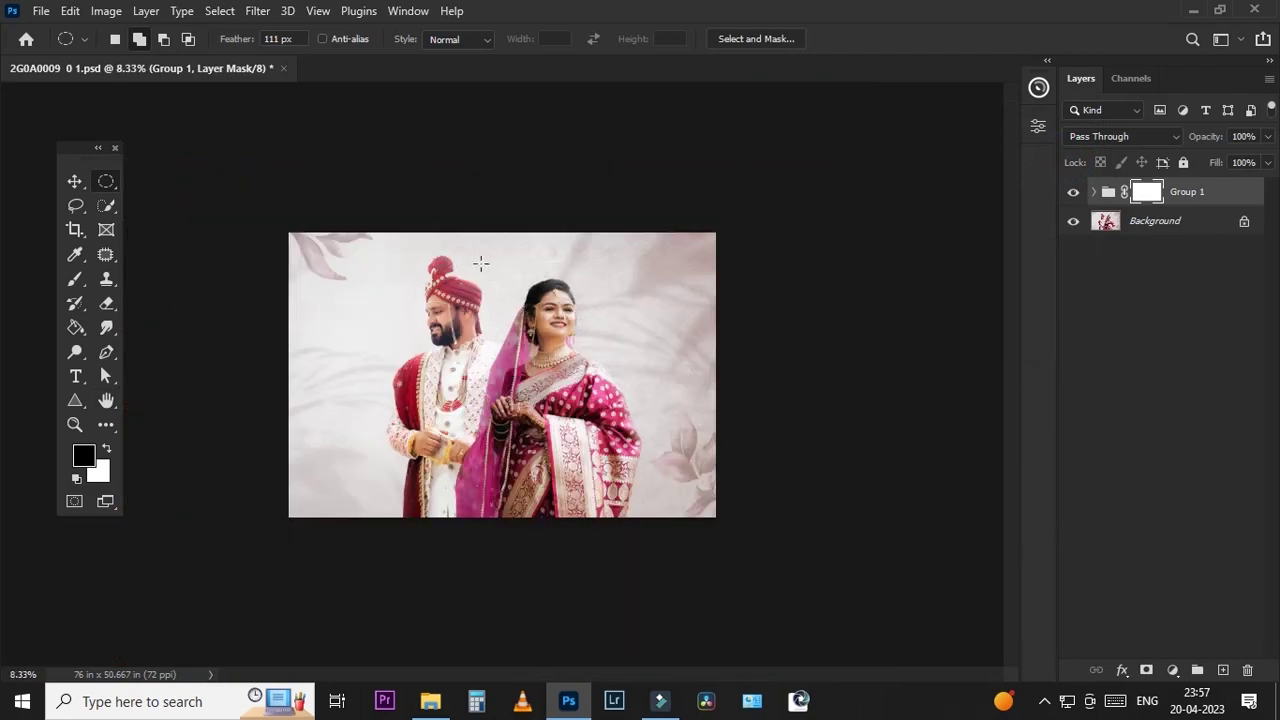
key(ctrl+plus)
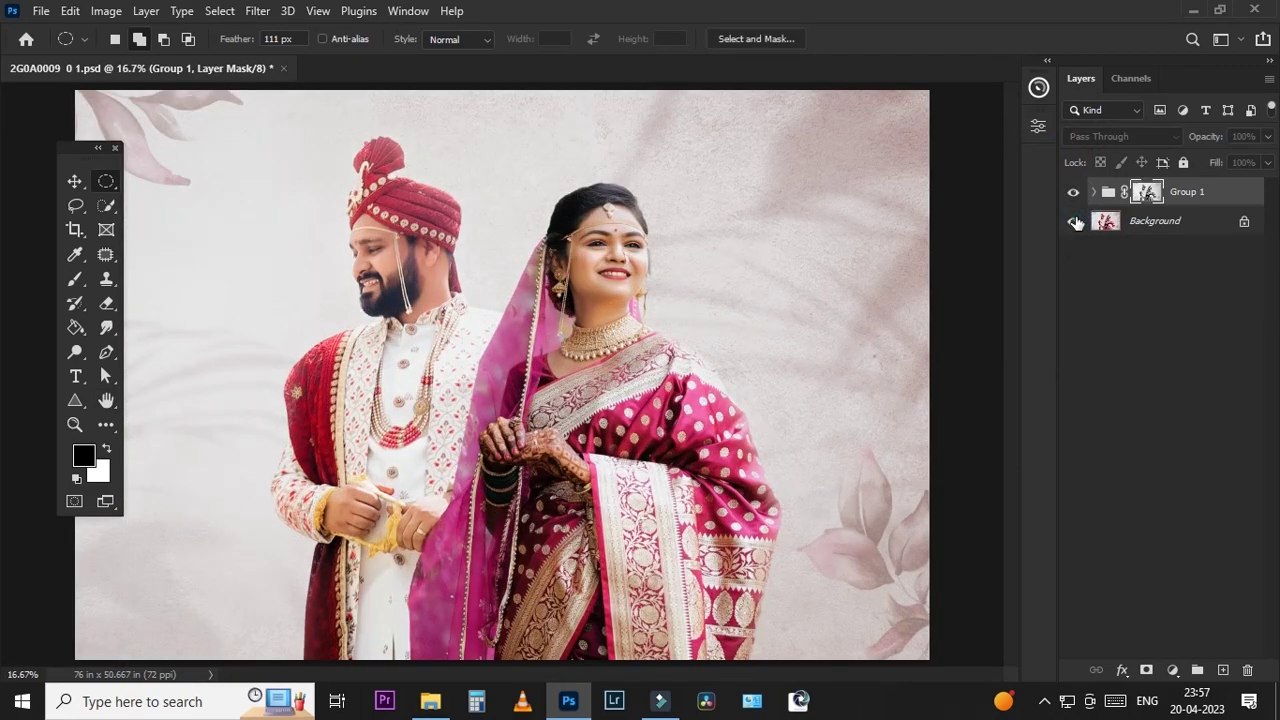
key(ctrl+minus)
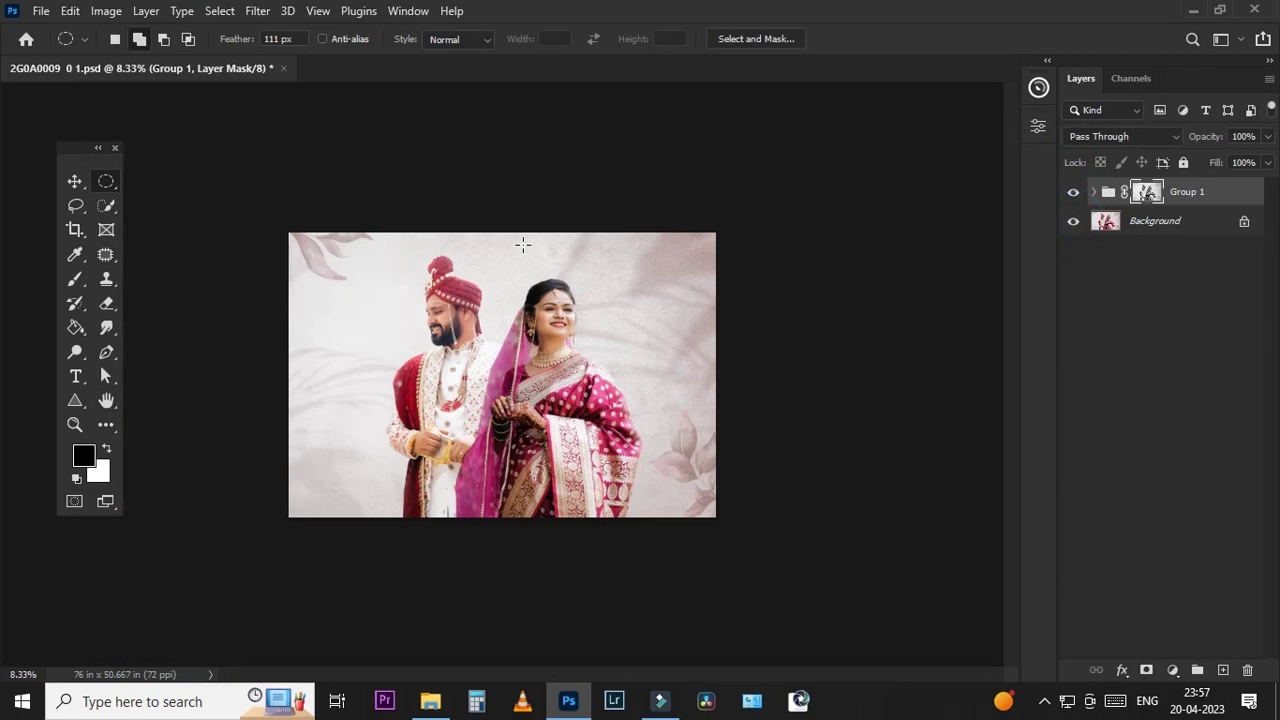
key(ctrl+plus)
click(1267, 136)
drag(1270, 160, 1225, 162)
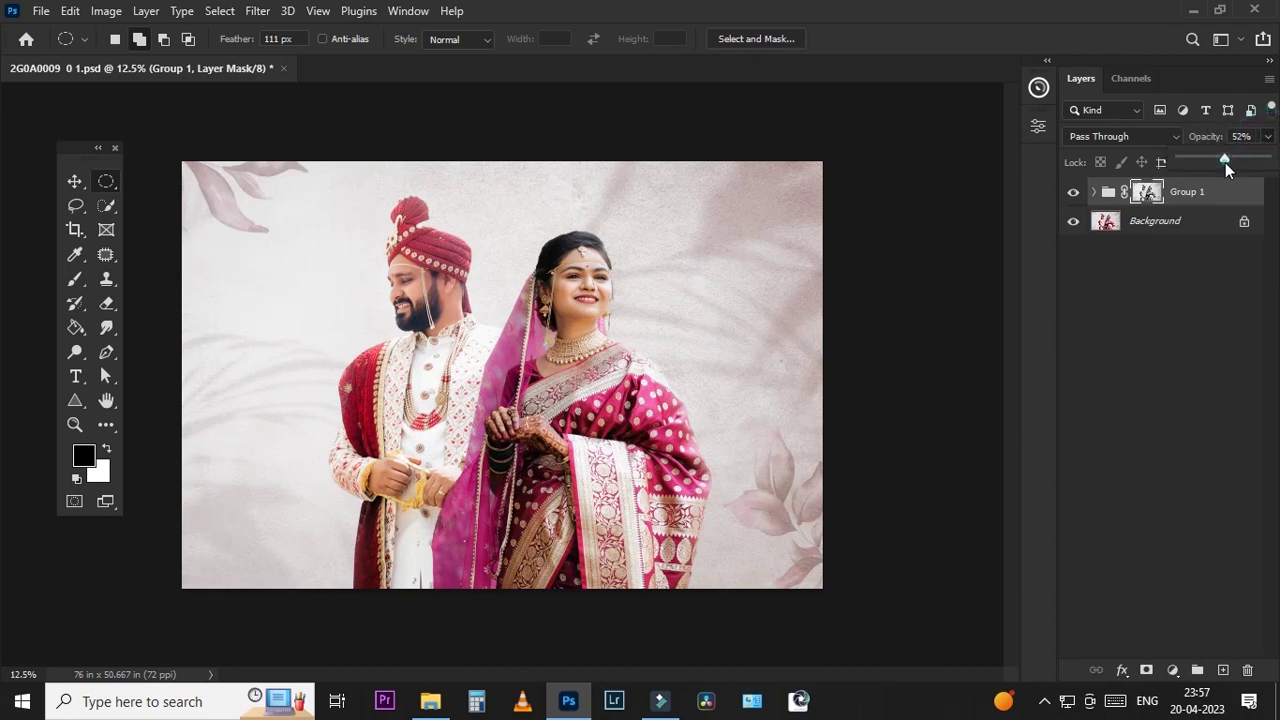
Step: Place the light-leak image from the new light folder onto the canvas
key(alt+Tab)
double_click(542, 252)
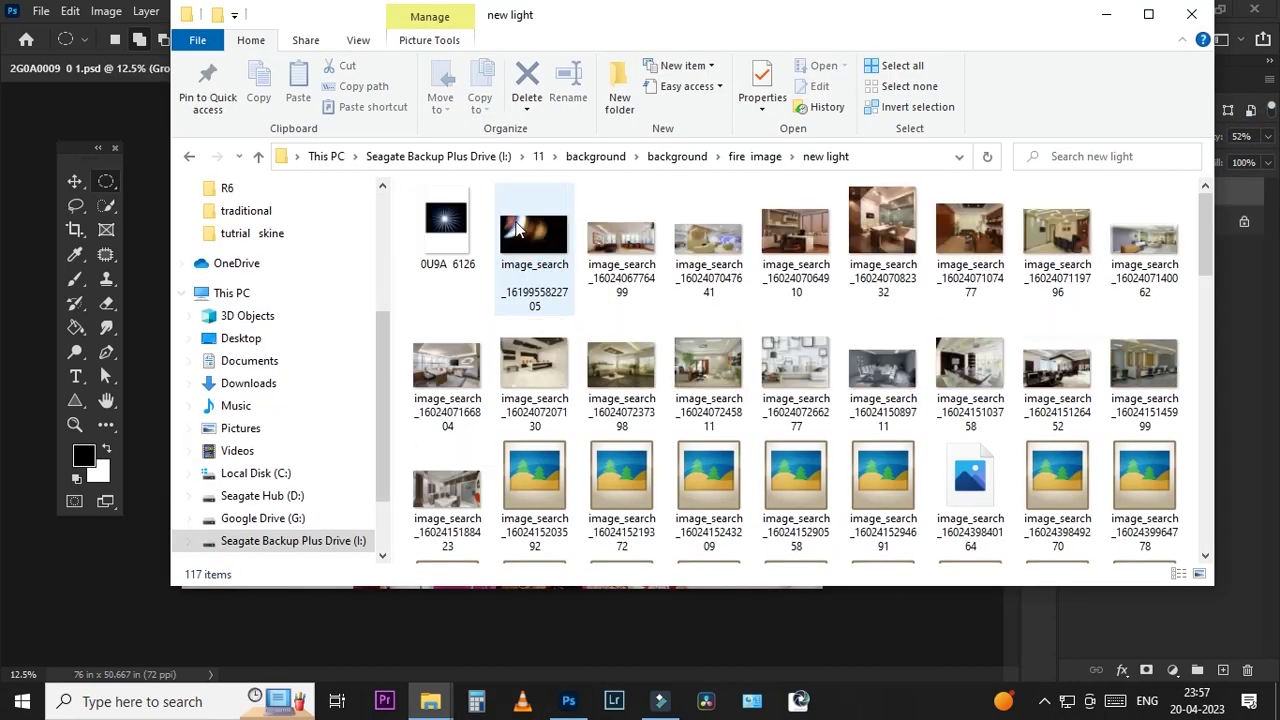
drag(537, 222, 553, 301)
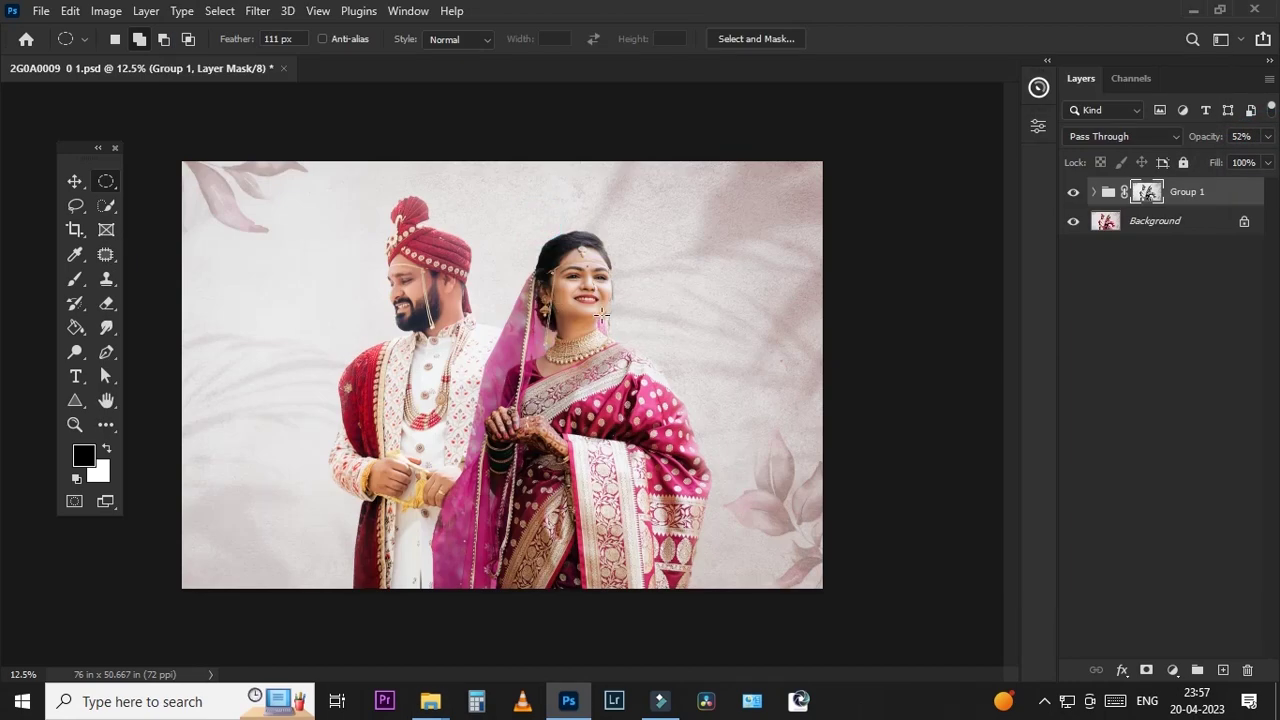
drag(609, 310, 912, 172)
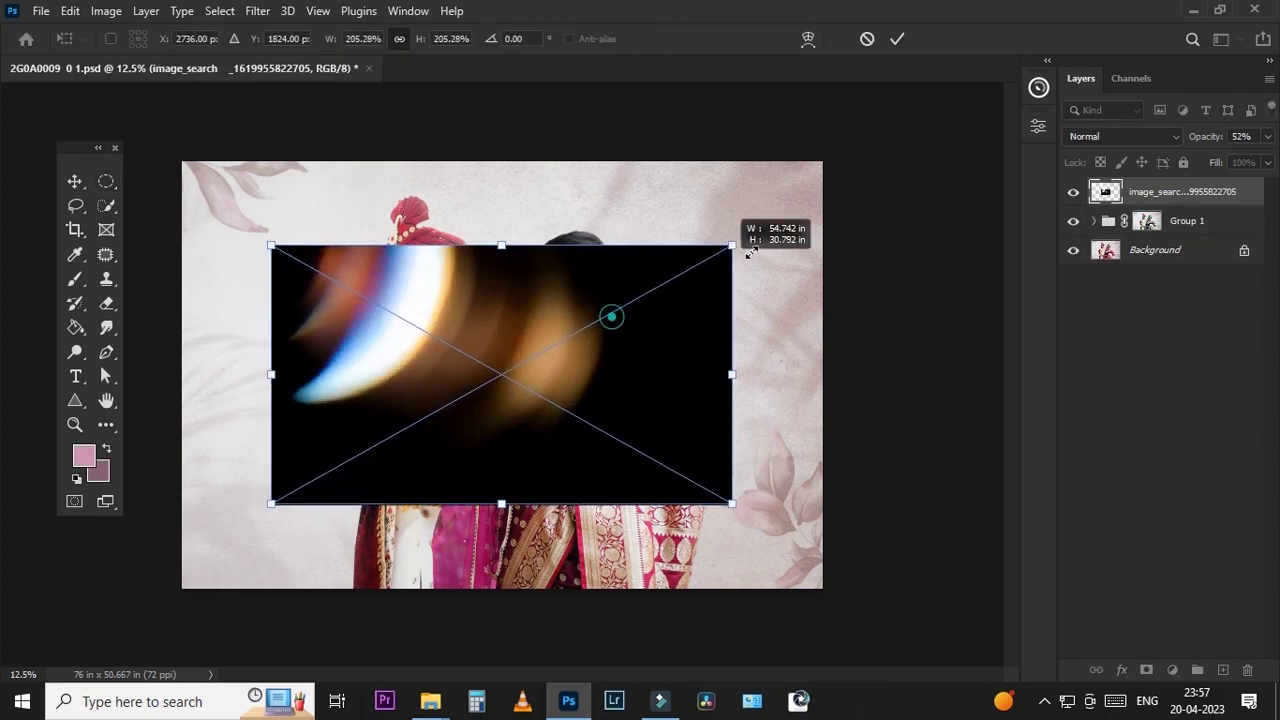
key(Return)
Step: Set the light-leak layer to Screen blend mode and shift it down-left
key(b)
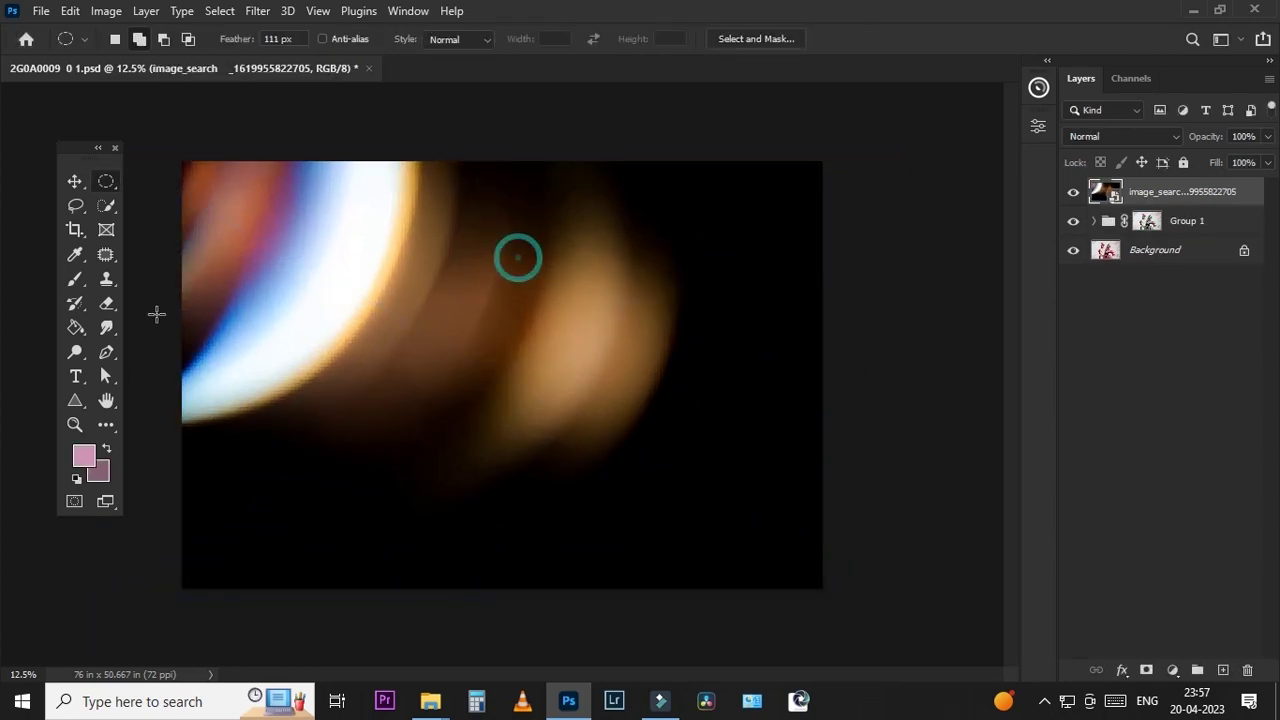
click(1123, 136)
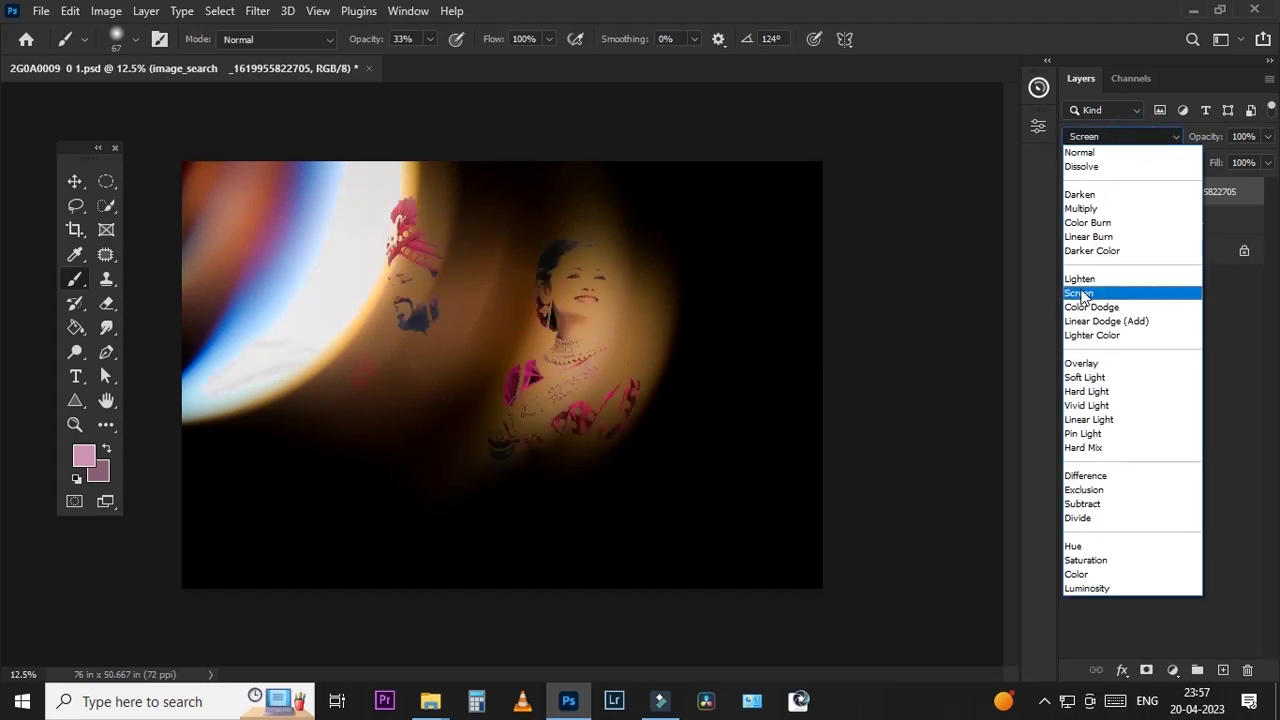
click(1094, 289)
drag(488, 322, 600, 360)
Step: Scale the light leak to about 273% so its glow covers the photo's upper left
key(ctrl+t)
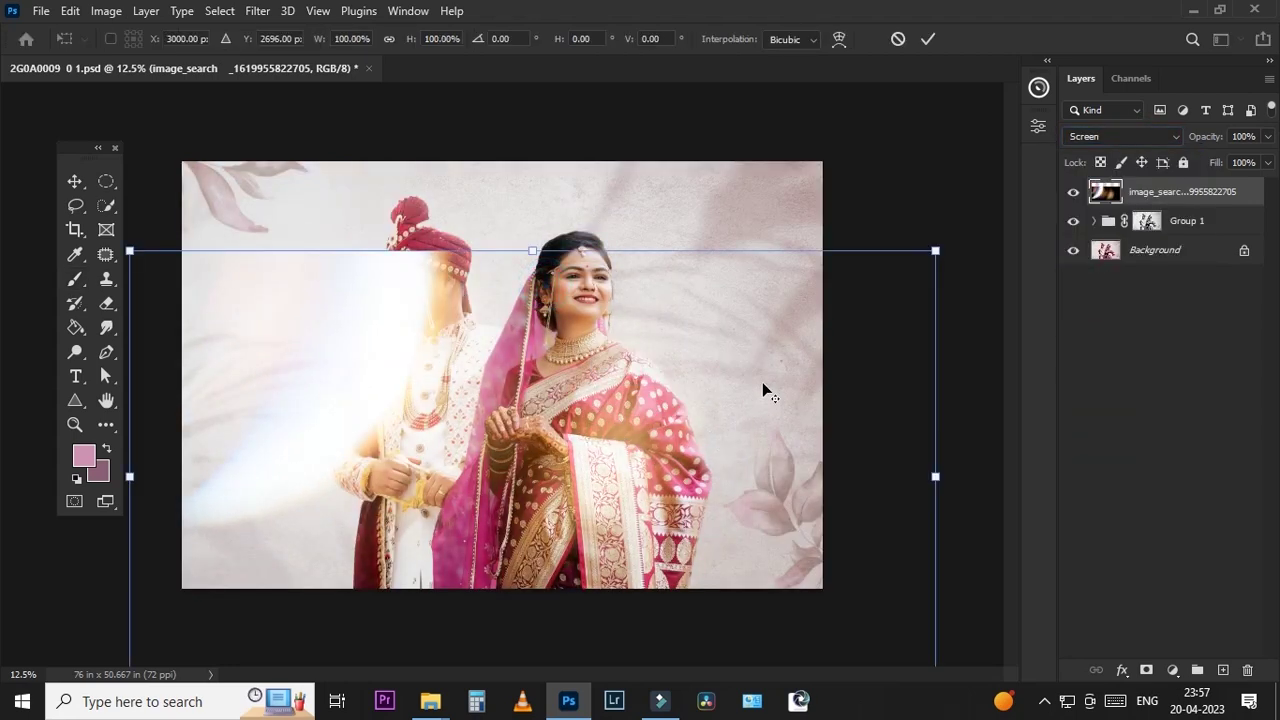
drag(931, 256, 1025, 200)
drag(636, 405, 352, 421)
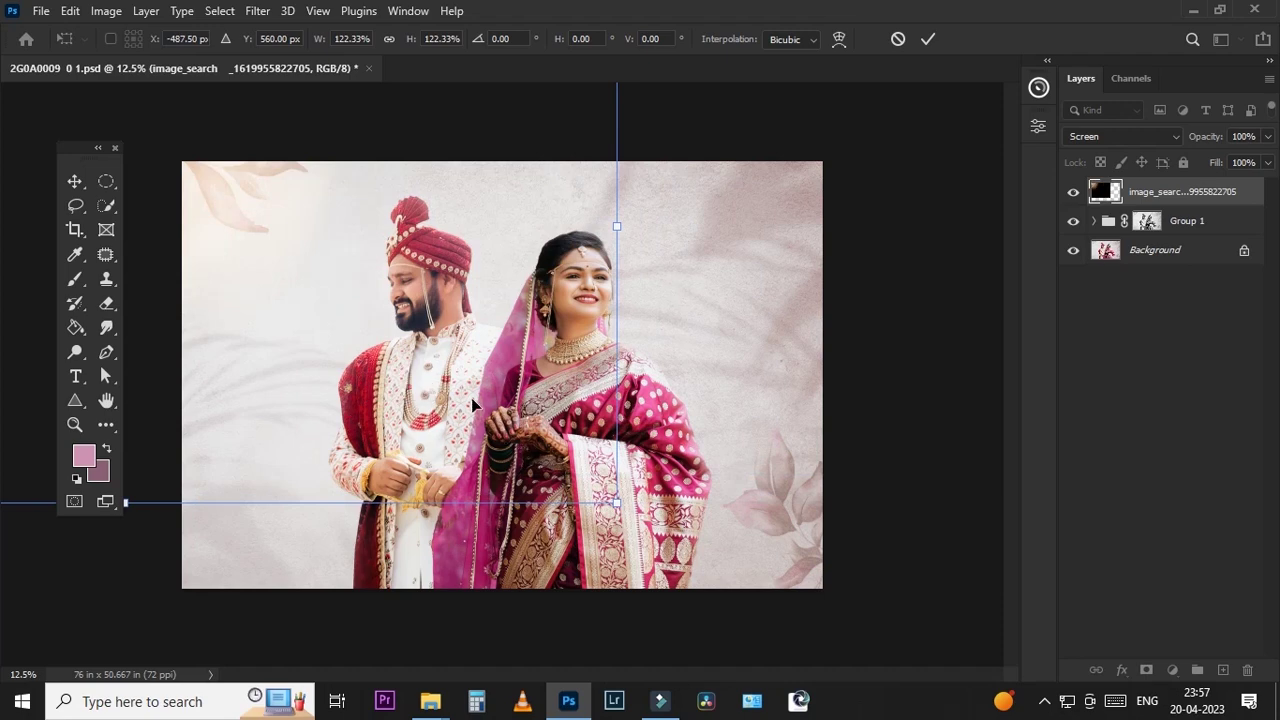
drag(473, 404, 737, 498)
key(ctrl+minus)
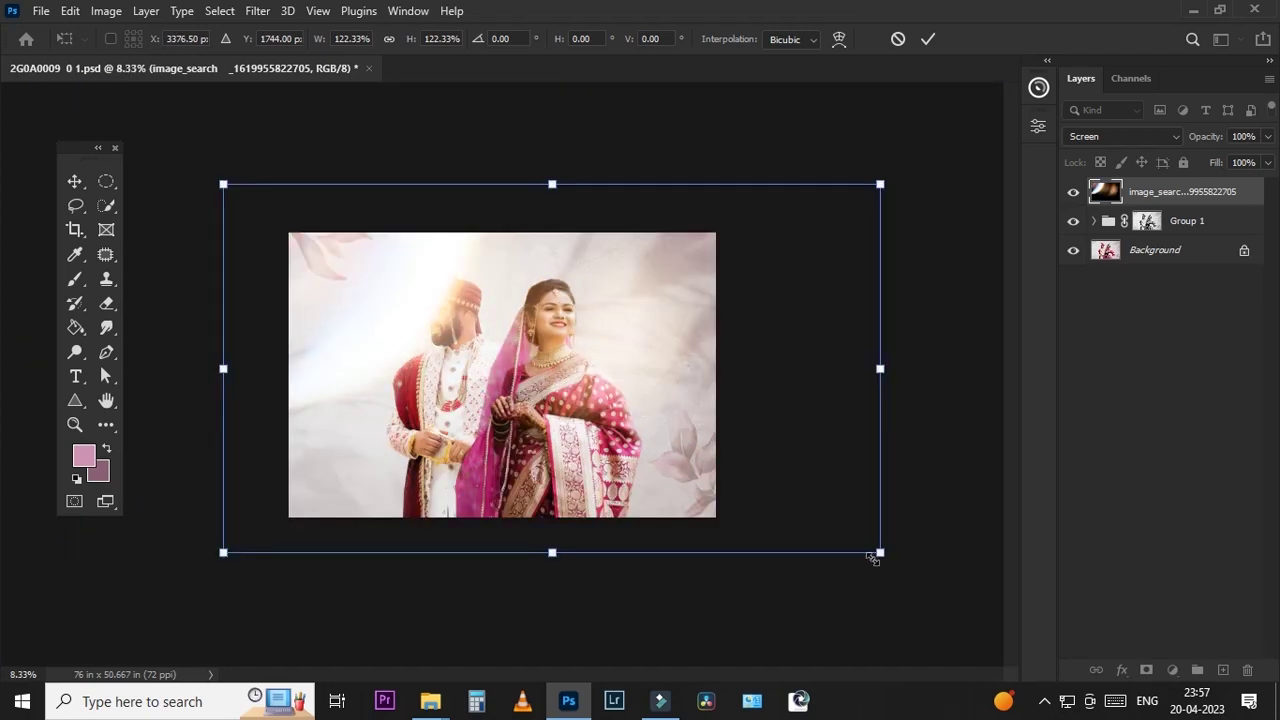
mouse_move(873, 558)
mouse_down()
mouse_move(1025, 633)
mouse_move(654, 422)
mouse_move(726, 441)
mouse_up()
drag(601, 418, 189, 220)
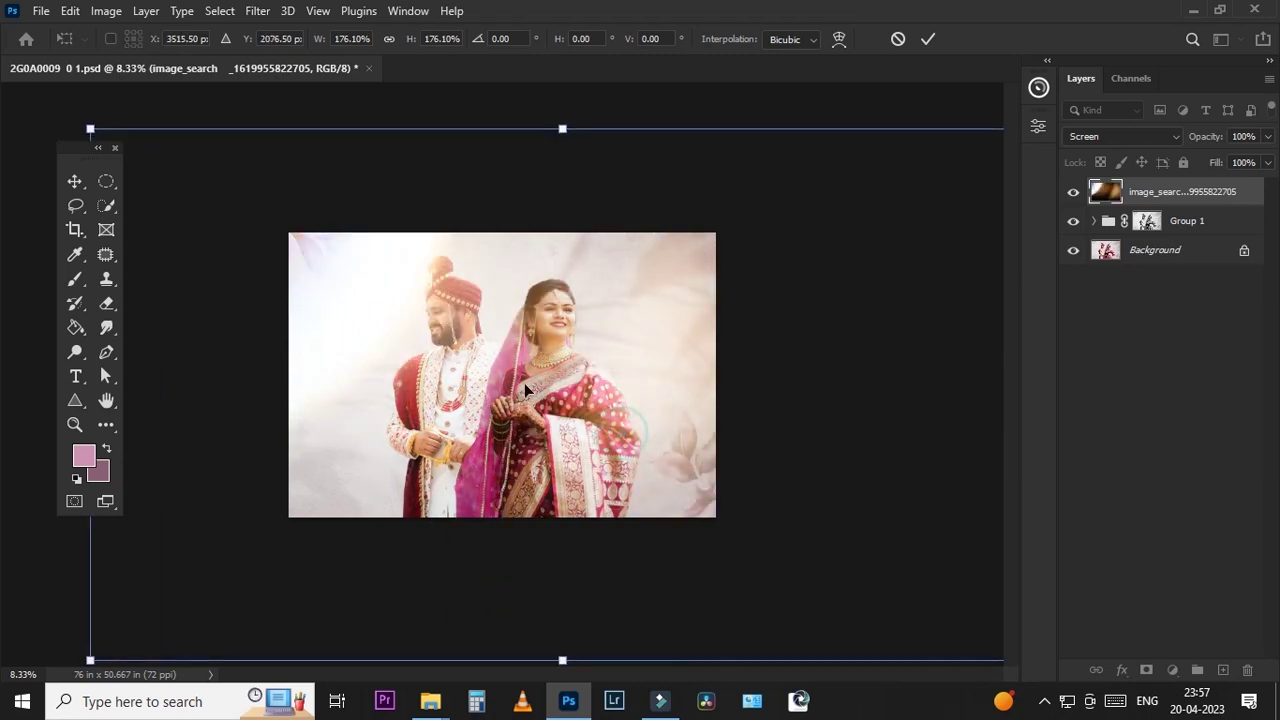
key(ctrl+minus)
key(ctrl+minus)
drag(821, 548, 971, 634)
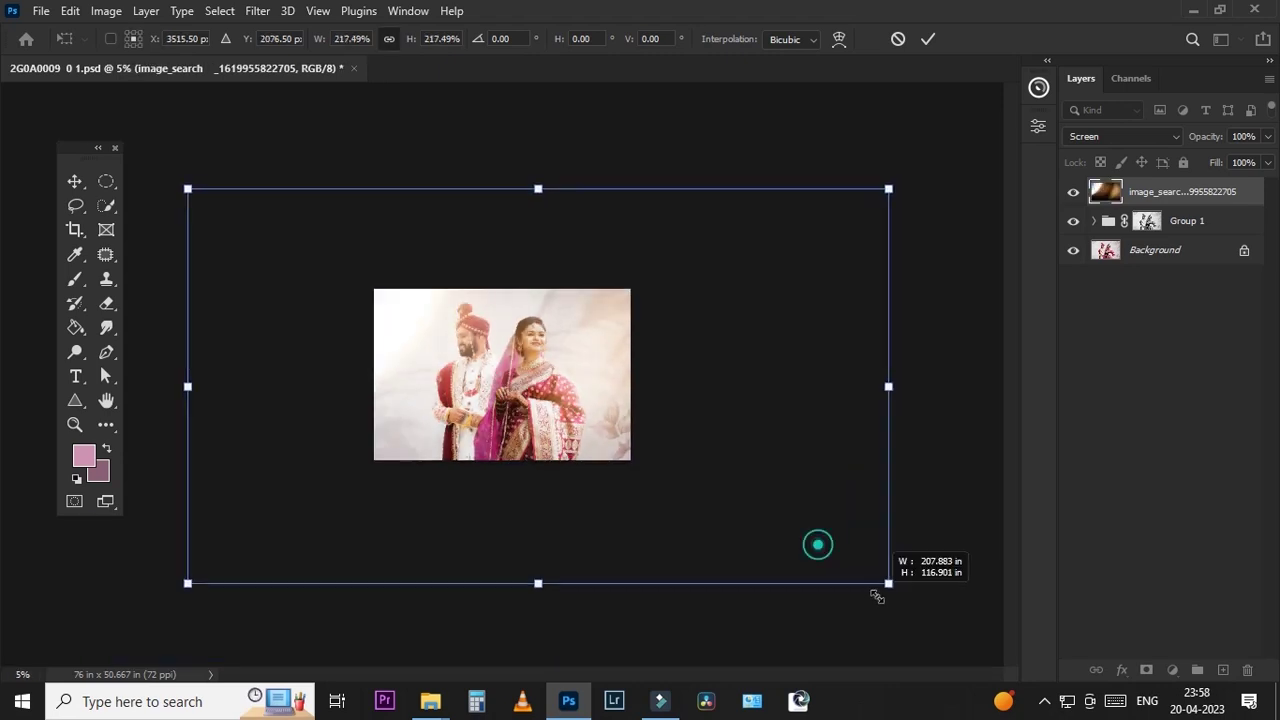
drag(624, 406, 644, 465)
key(Return)
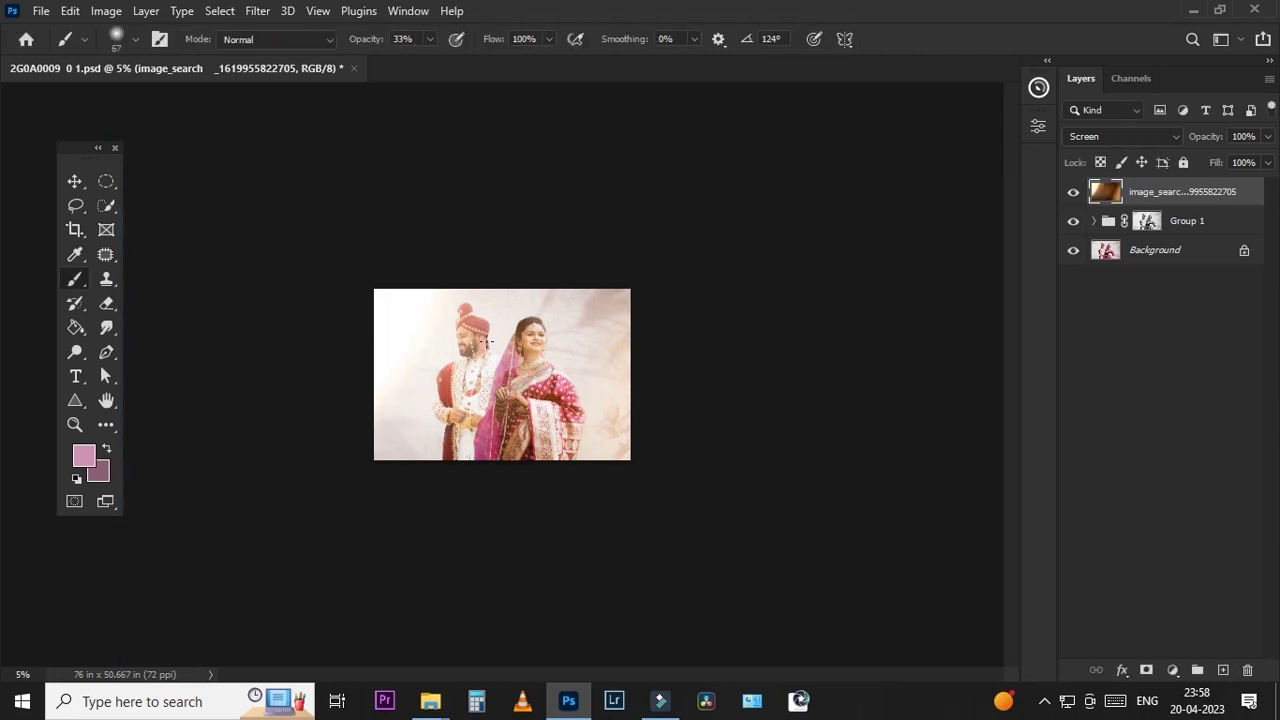
key(ctrl+plus)
key(ctrl+plus)
key(ctrl+plus)
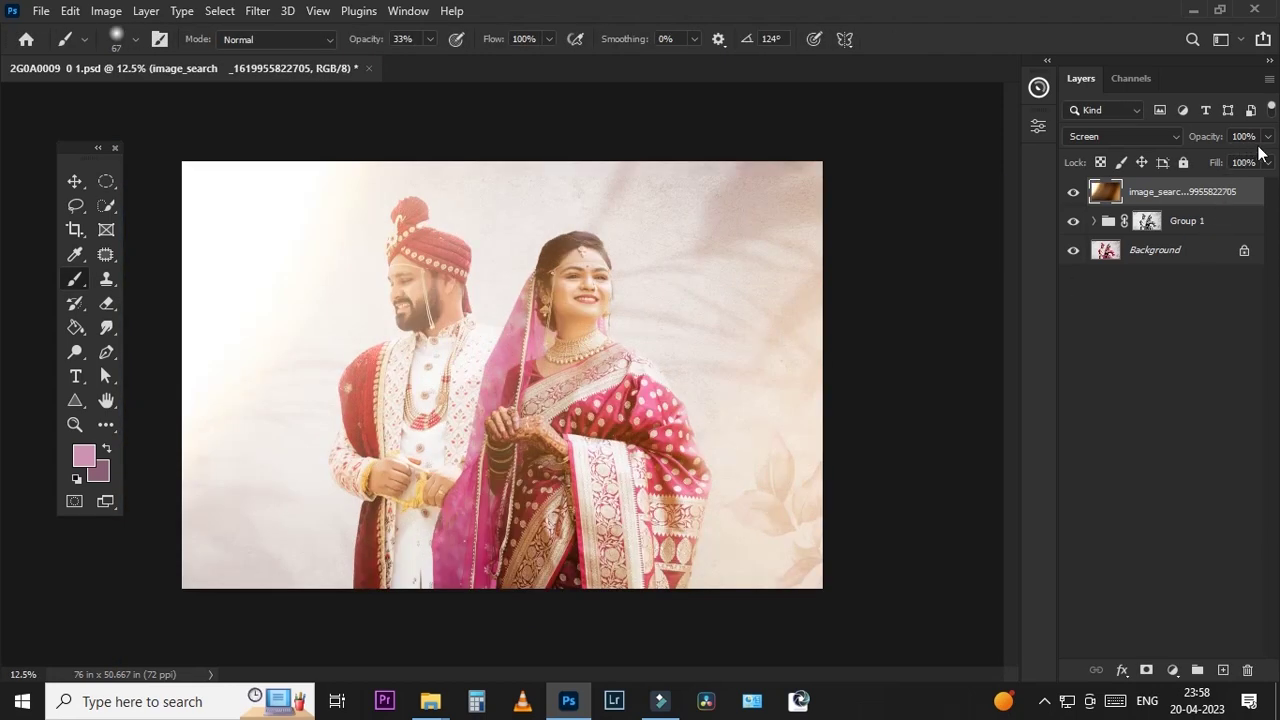
Step: Set the light-leak layer to 36% opacity and soft-brush black on its mask over the centre
click(1267, 136)
click(1211, 160)
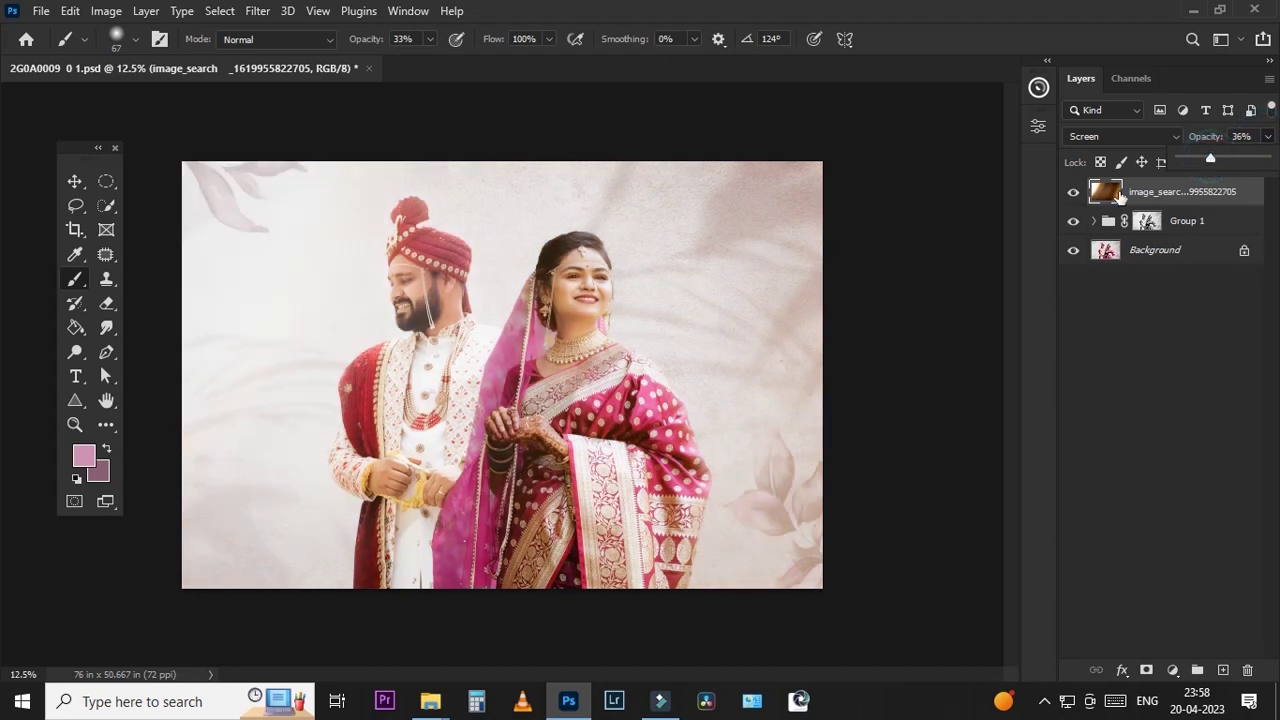
click(1146, 670)
mouse_move(537, 458)
mouse_down()
mouse_move(815, 503)
mouse_move(522, 368)
mouse_up()
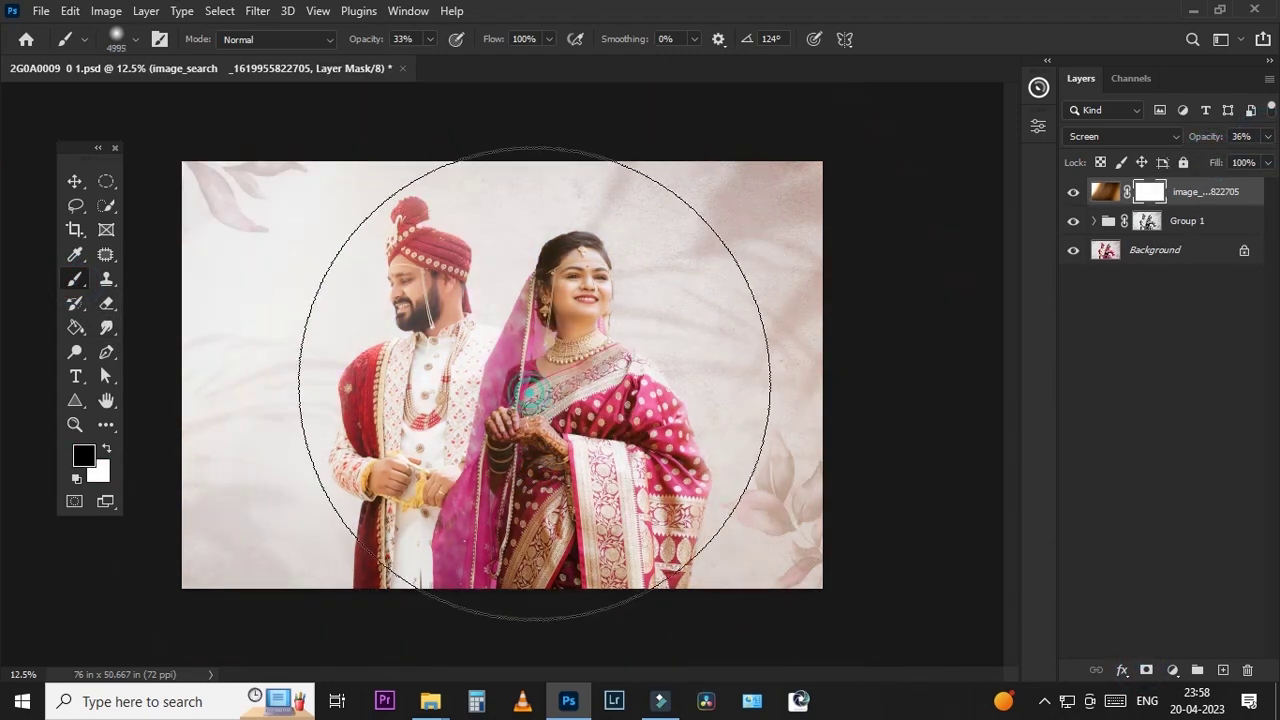
click(523, 365)
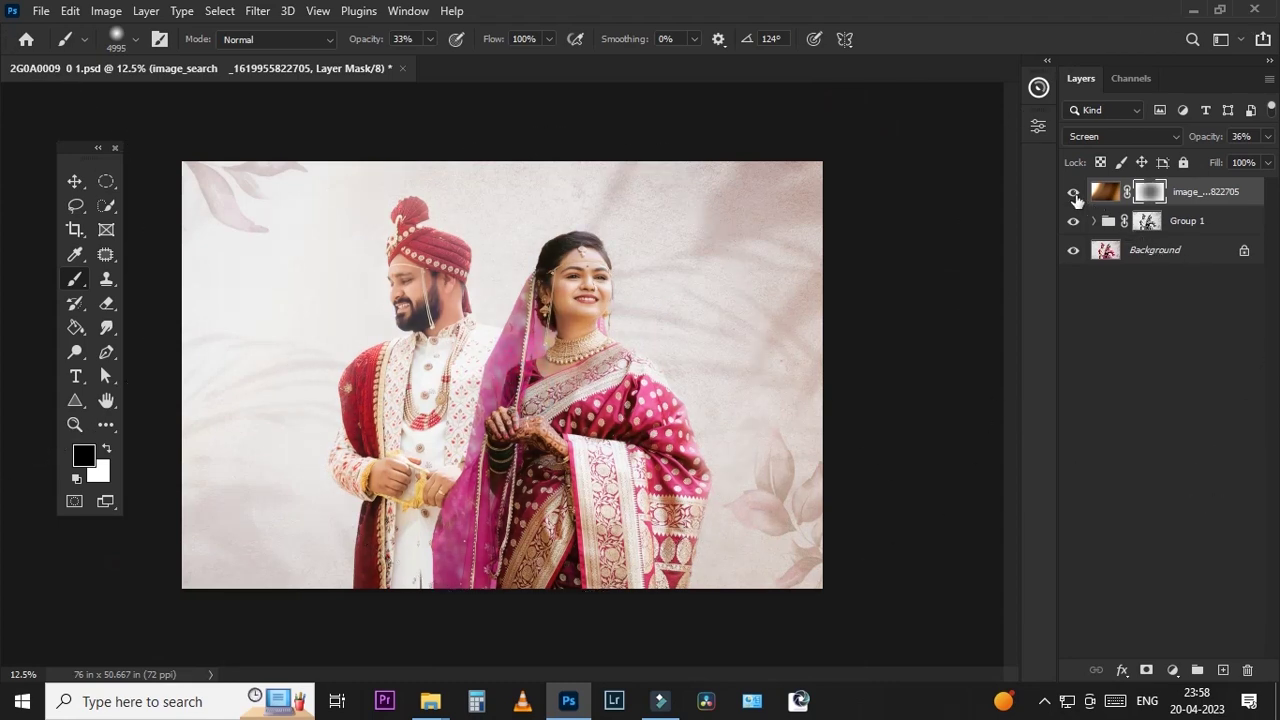
Step: Toggle the light layer to compare, undo an accidental duplicate, and reset default colours
click(1073, 194)
click(1073, 194)
key(ctrl+minus)
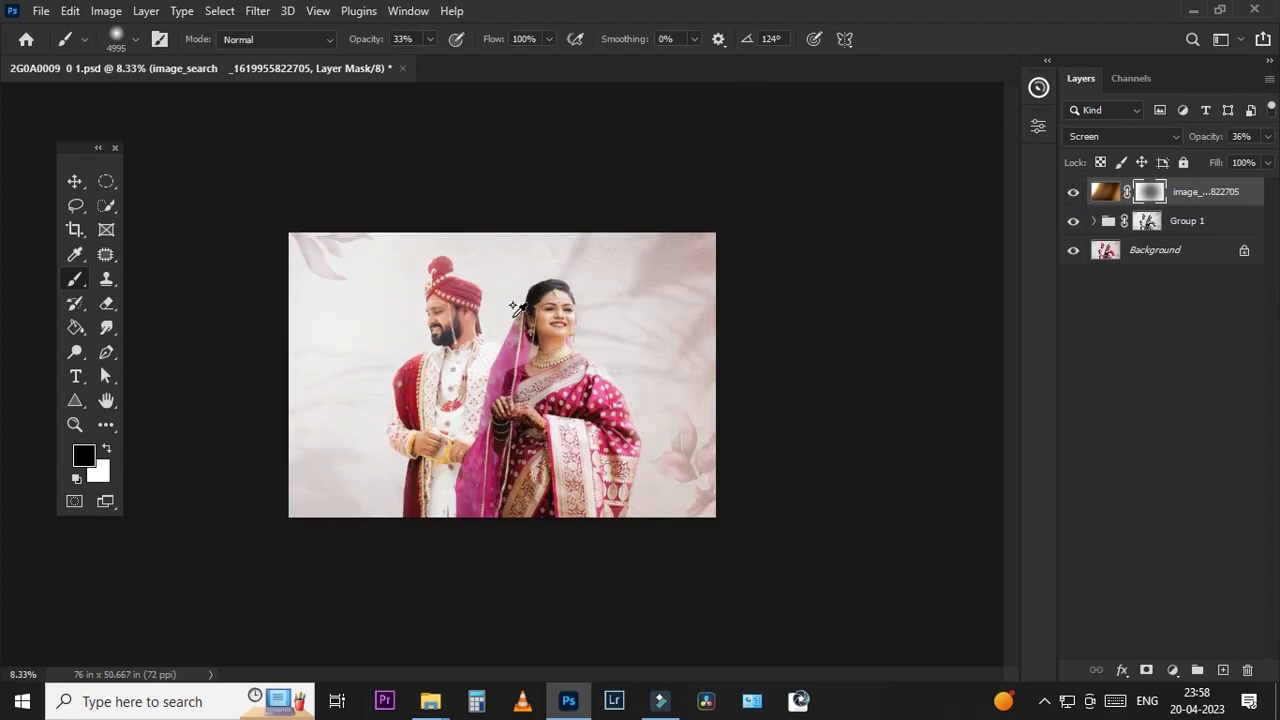
key(ctrl+plus)
alt+click(506, 315)
key(ctrl+j)
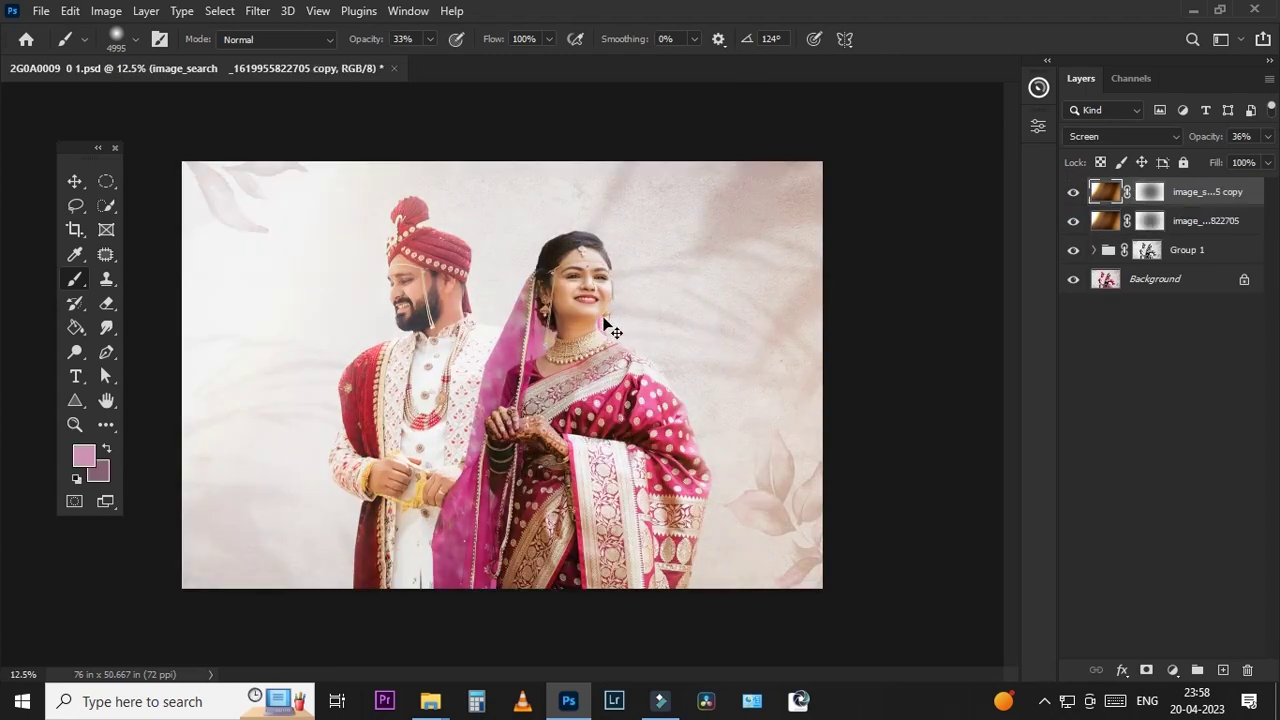
key(ctrl+z)
key(d)
key(ctrl+minus)
key(ctrl+minus)
key(ctrl+plus)
key(ctrl+plus)
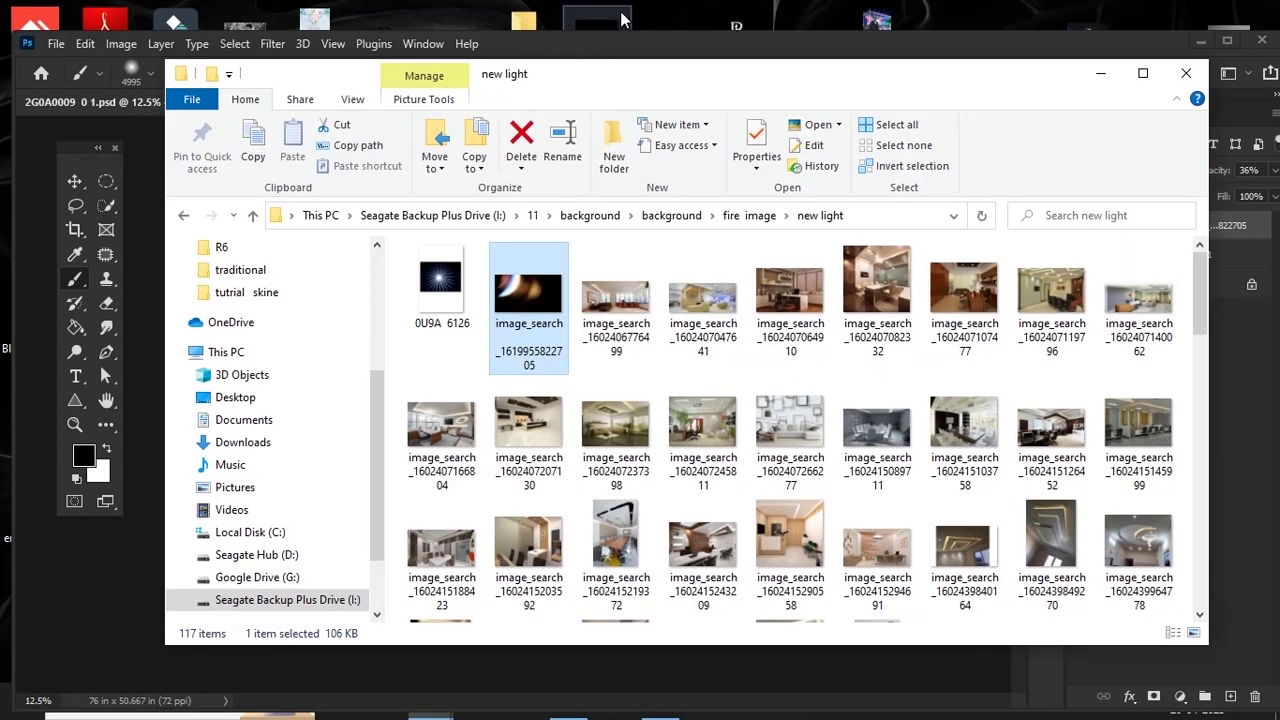
Step: Place 'LOGO INDOOR 1 - Copy' at 26.5% scale, Screen-blended, in the lower-right corner
drag(548, 285, 615, 72)
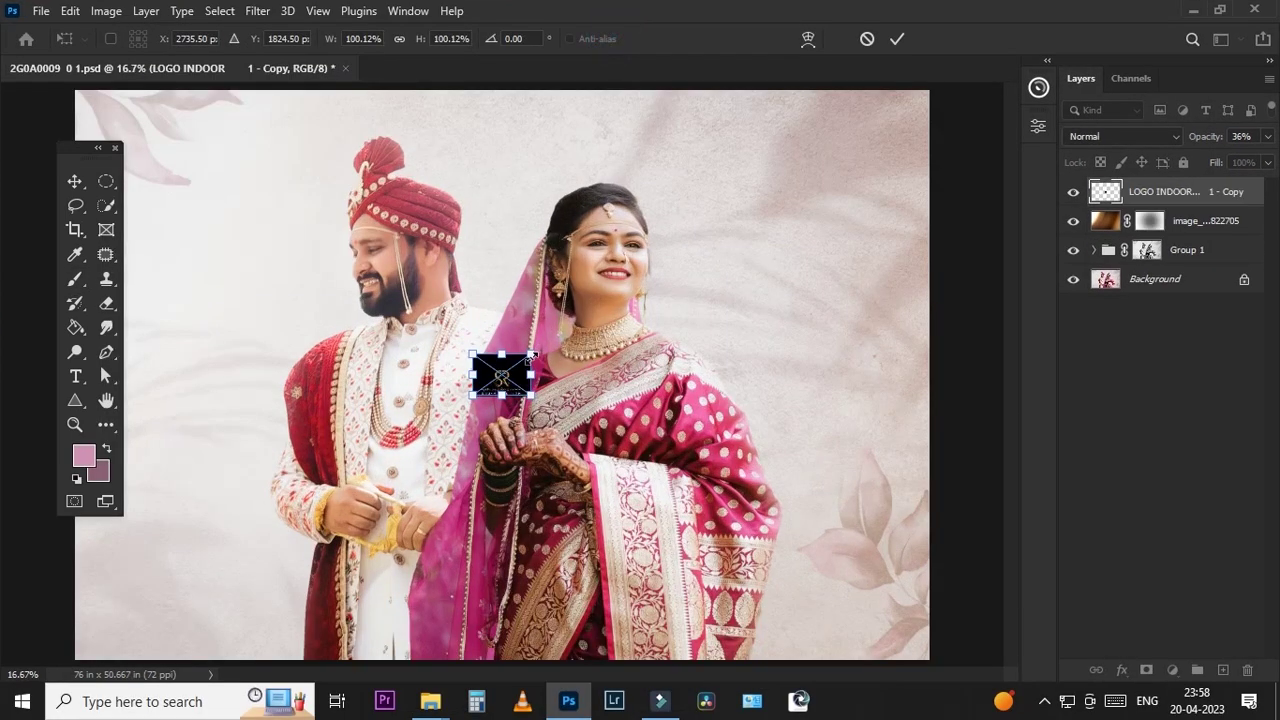
mouse_move(537, 390)
mouse_down()
mouse_move(502, 372)
mouse_move(873, 552)
mouse_move(867, 509)
mouse_up()
key(Return)
key(b)
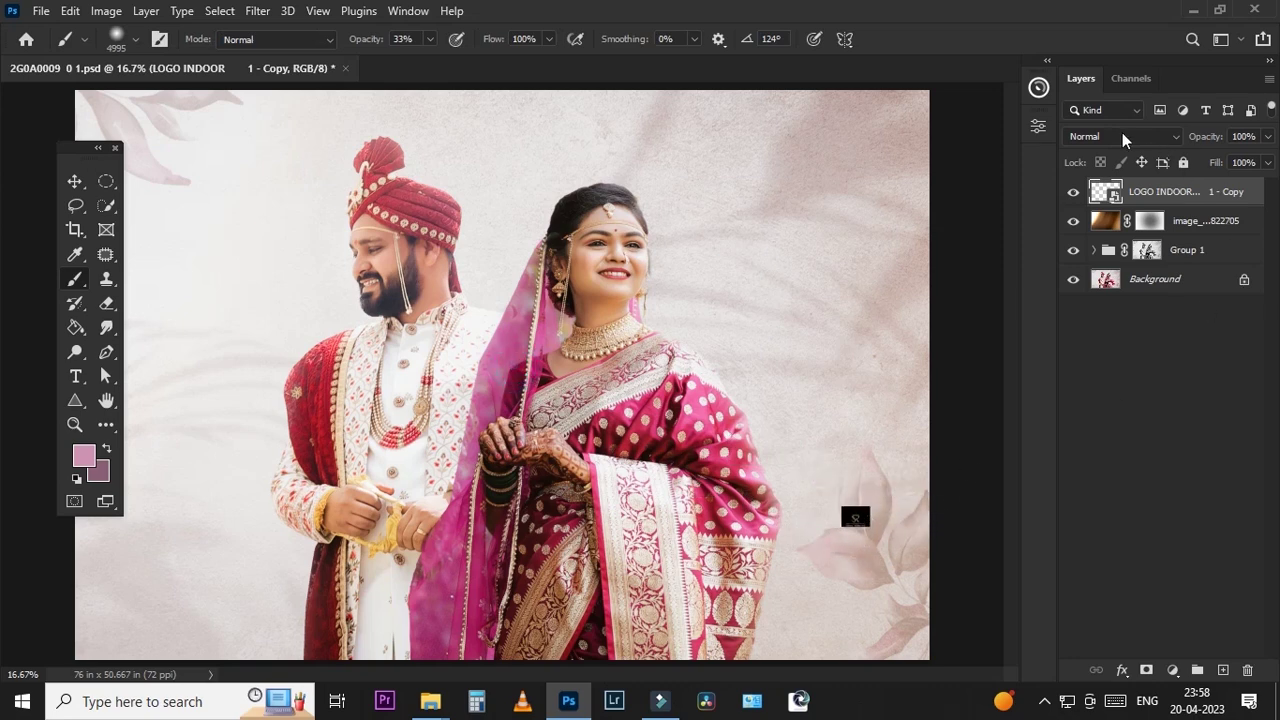
click(1124, 136)
click(1097, 289)
mouse_move(990, 360)
mouse_down()
mouse_move(888, 469)
mouse_move(865, 523)
mouse_move(857, 509)
mouse_move(298, 562)
mouse_move(899, 514)
mouse_move(909, 458)
mouse_up()
Step: Nudge the logo into final position and apply Levels with white input 193, midtone 0.75
scroll(893, 550, up, 5)
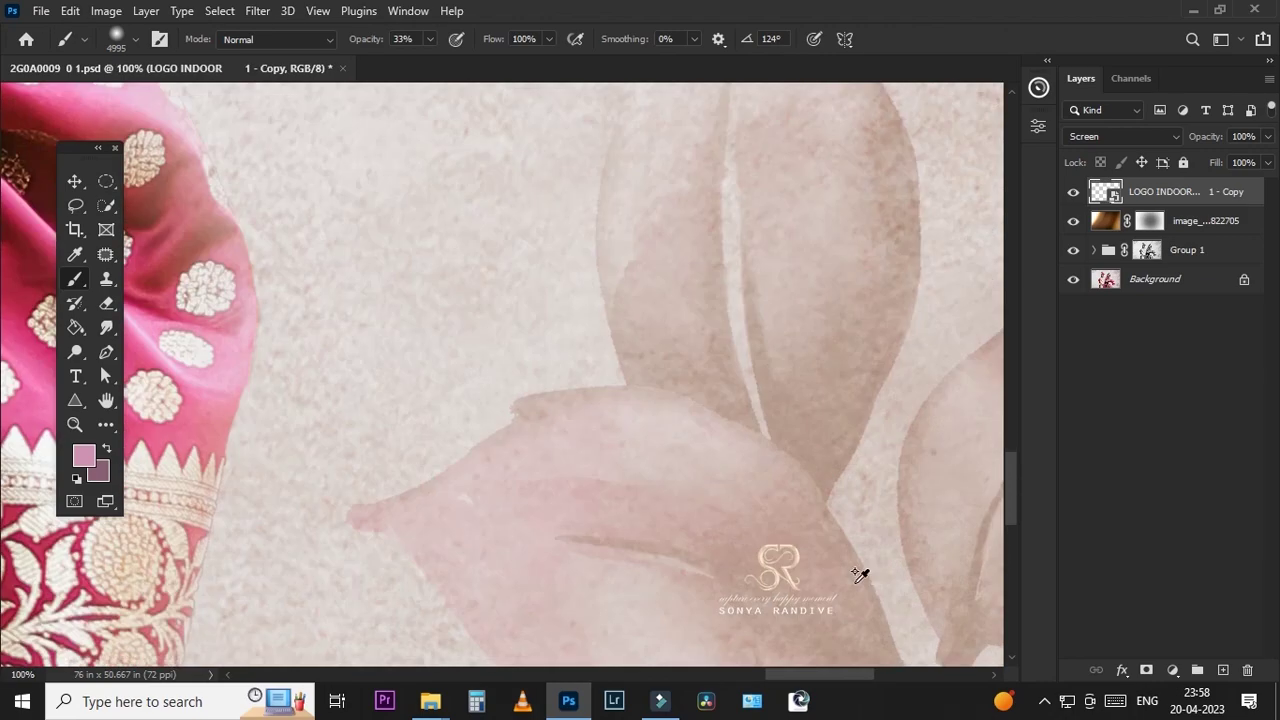
mouse_move(860, 575)
mouse_down()
mouse_move(800, 363)
mouse_move(828, 403)
mouse_move(850, 402)
mouse_up()
key(ctrl+l)
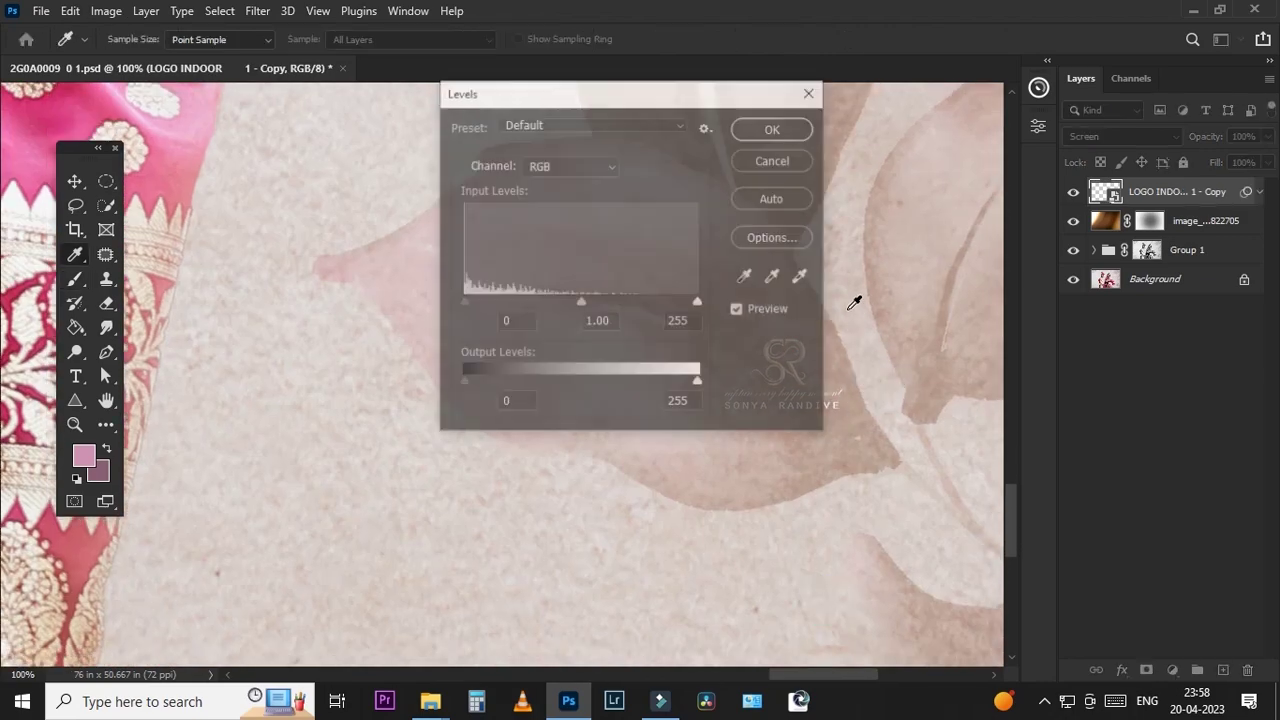
drag(642, 313, 568, 303)
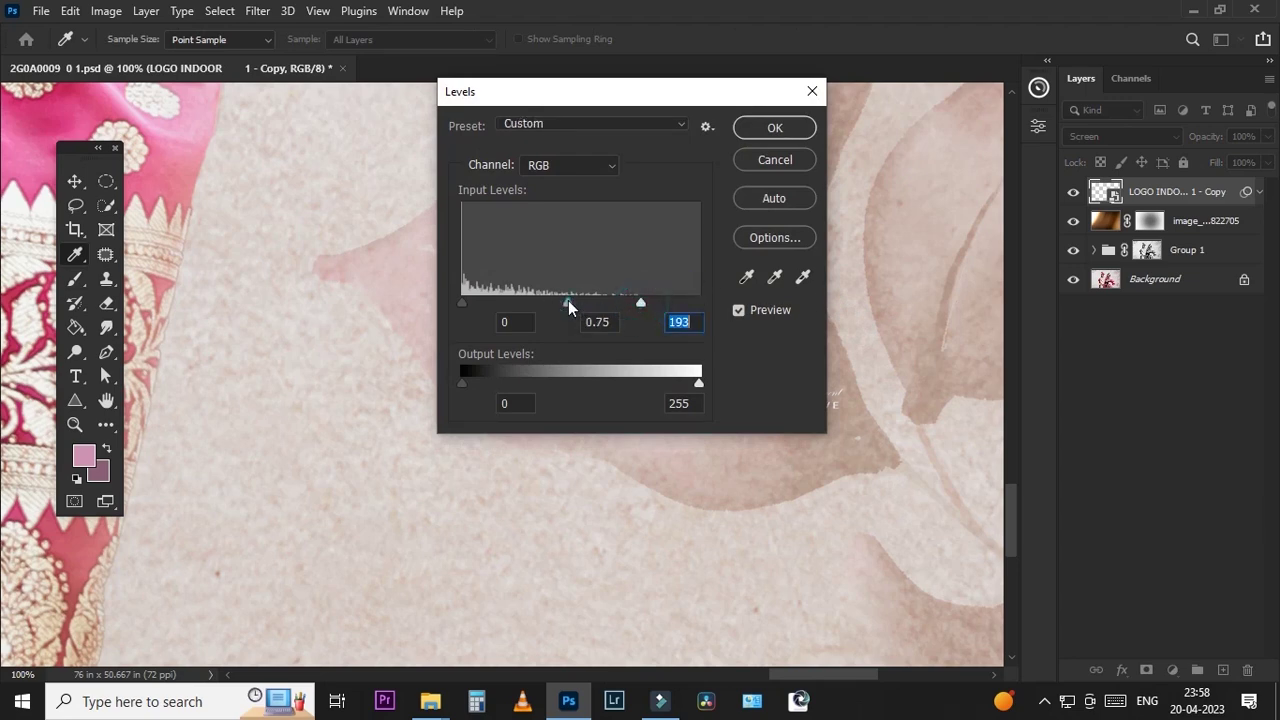
key(Return)
key(ctrl+0)
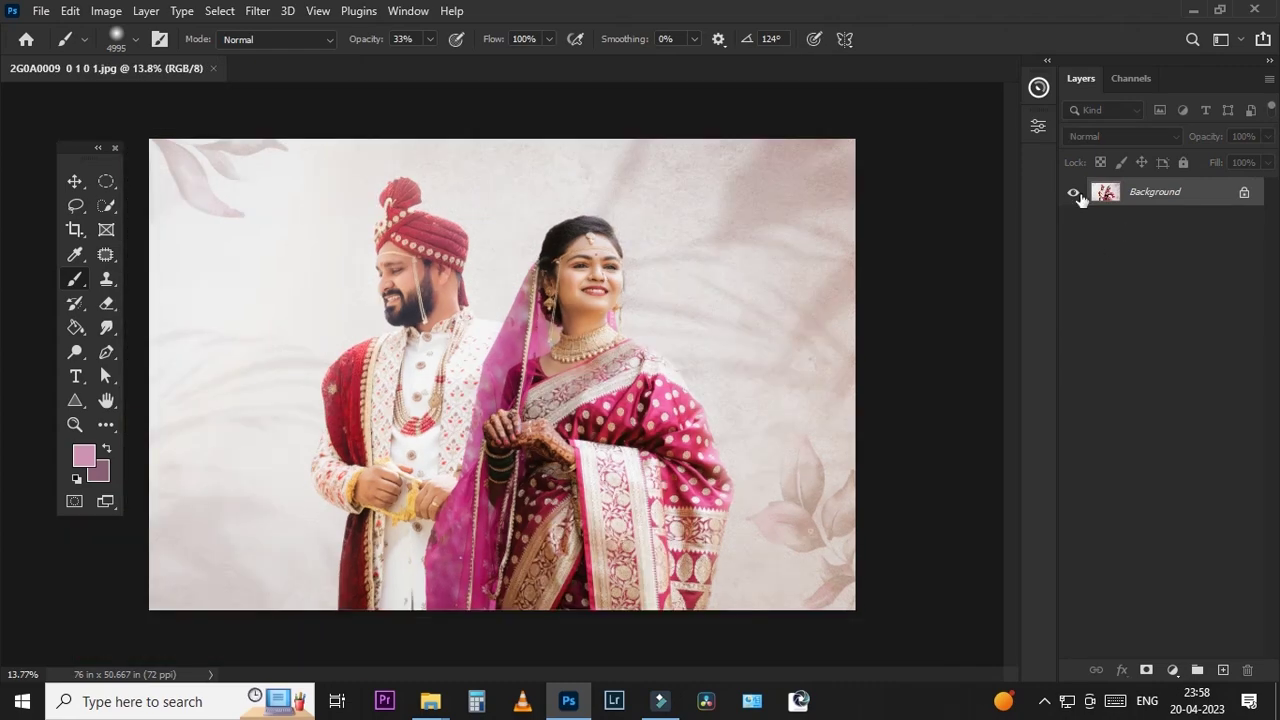
Step: Add a default Black & White adjustment layer to the 2G0A0009 0 1 0 1.jpg composite
click(1171, 668)
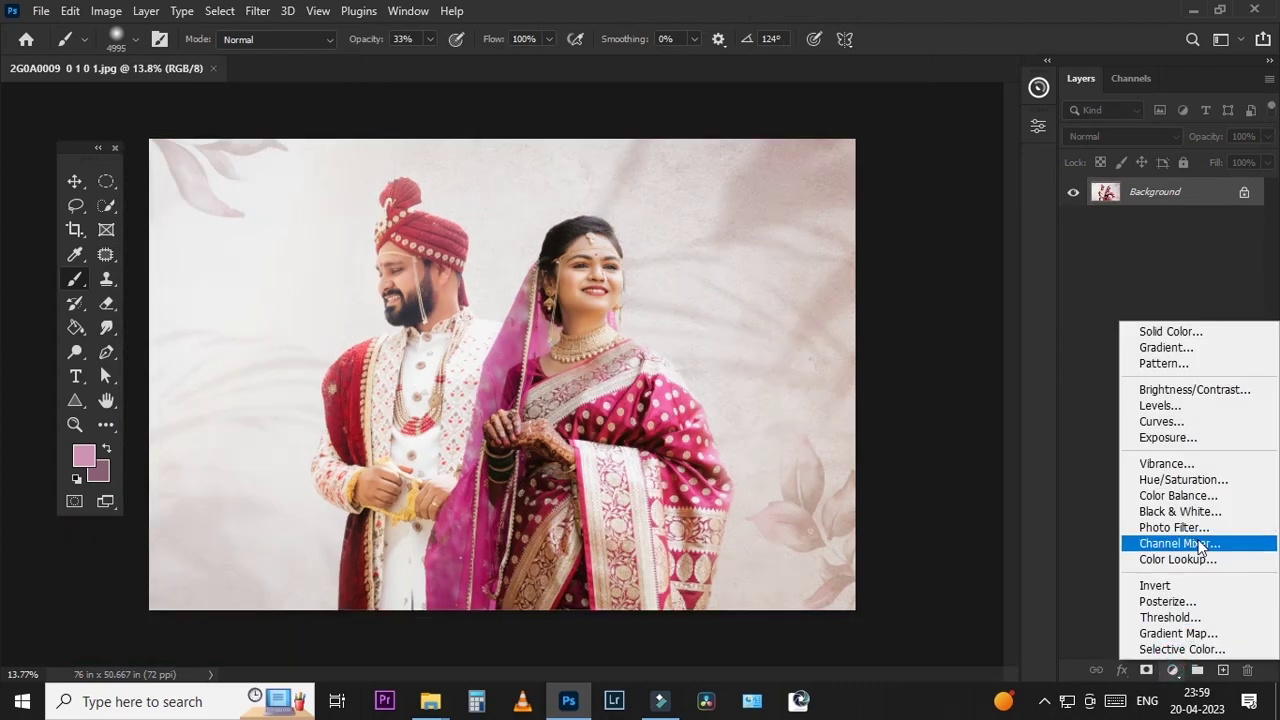
click(1187, 510)
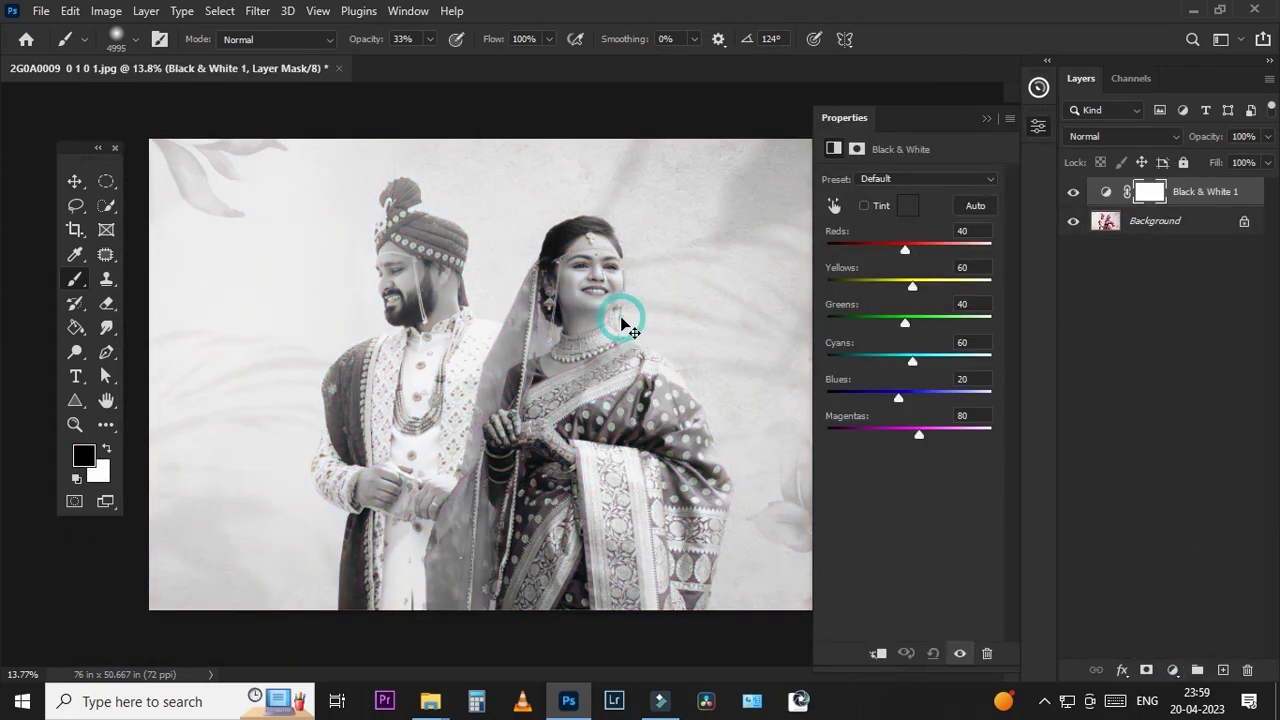
scroll(622, 318, down, 2)
scroll(614, 316, up, 1)
scroll(614, 316, up, 1)
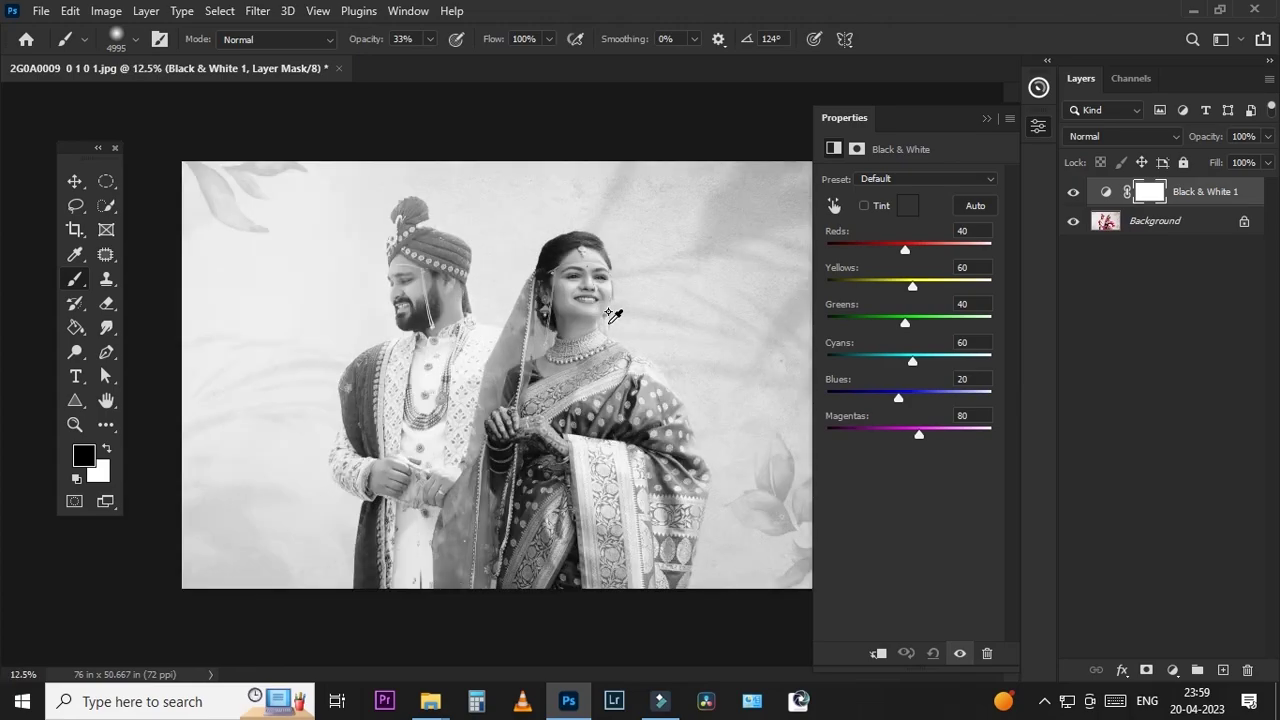